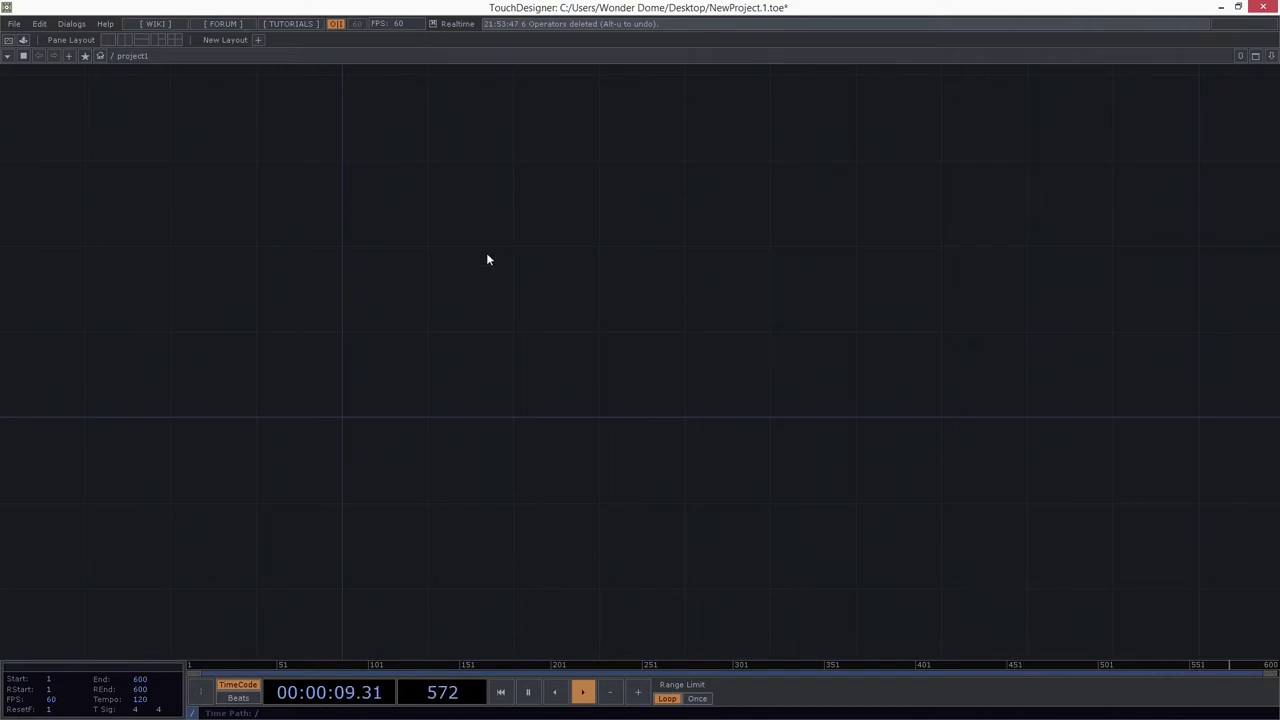
Step: Add a Movie File In TOP to the empty project1 network
key(Tab)
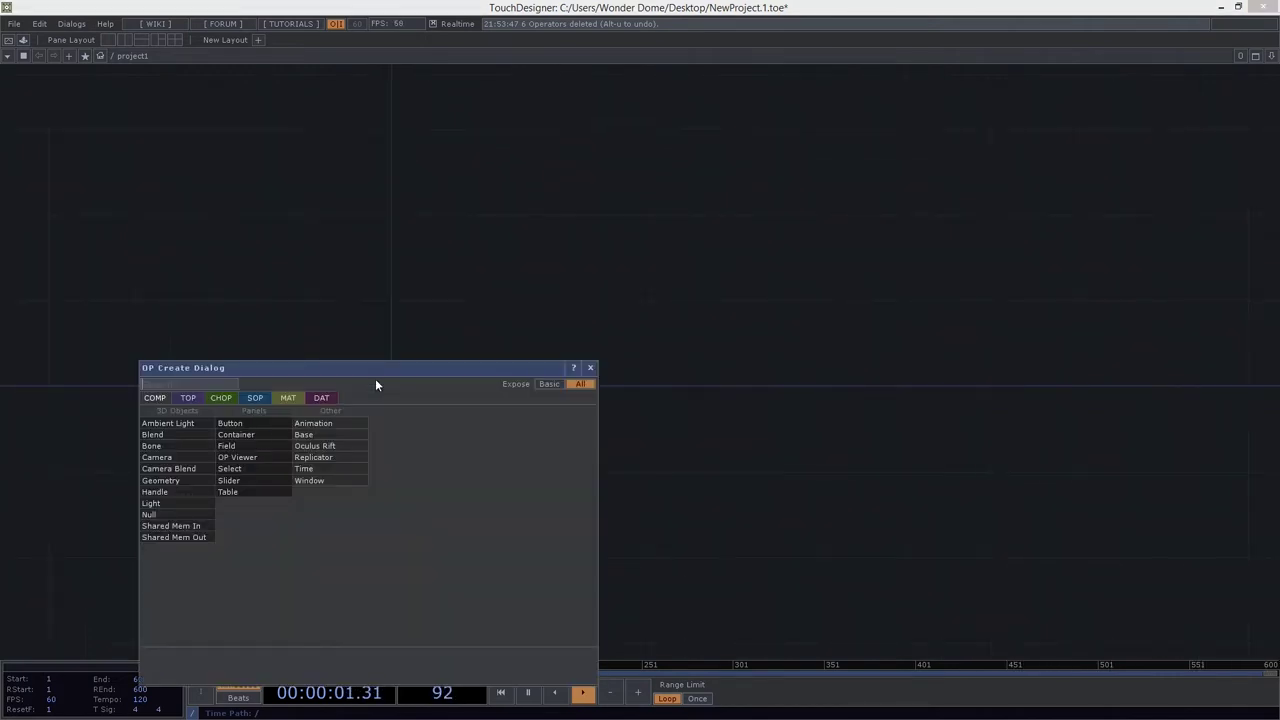
text(movie)
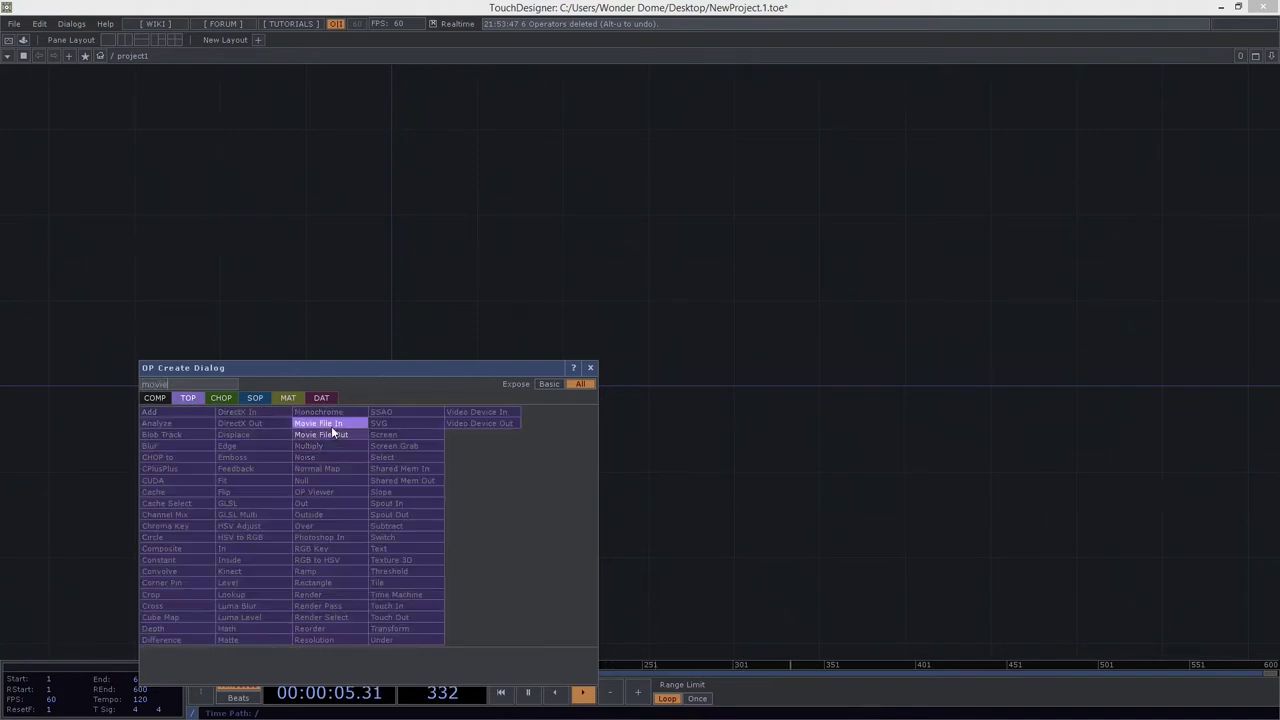
click(320, 423)
click(417, 398)
Step: Load Trillium.jpg from the sample Map folder as the Movie File In operator's source file
scroll(417, 398, up, 1)
right_drag(691, 273, 431, 512)
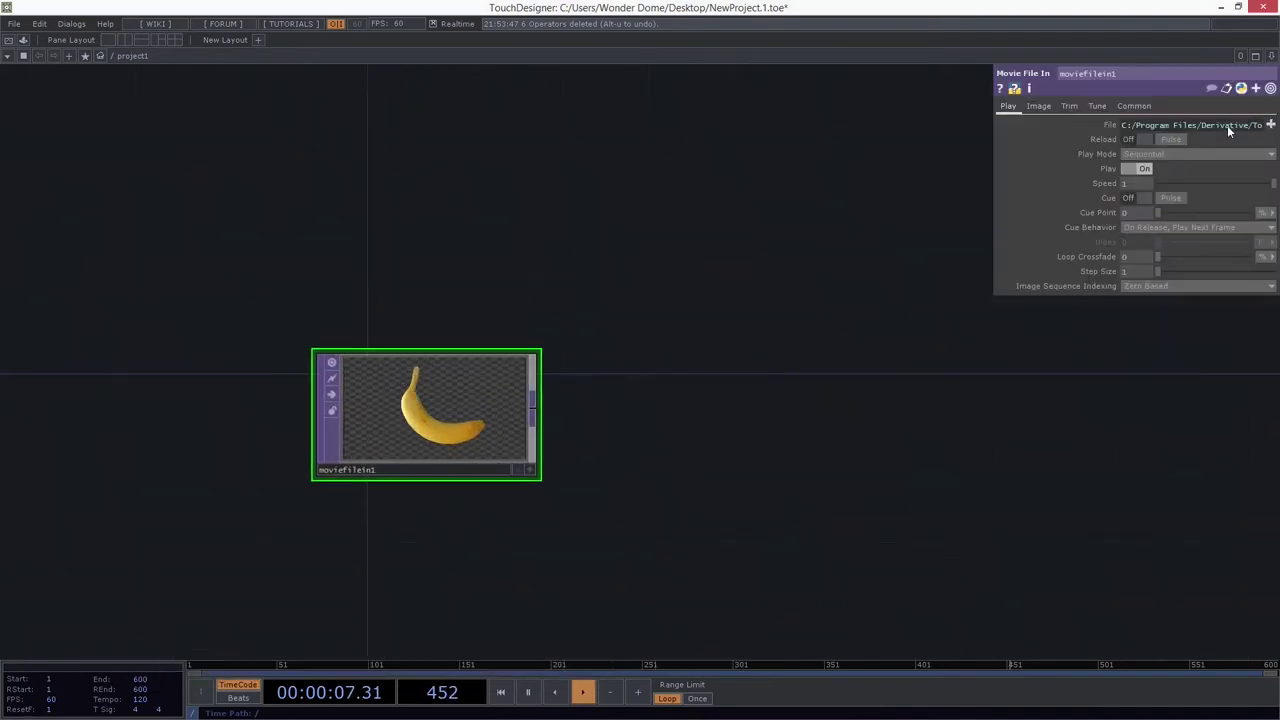
click(1270, 125)
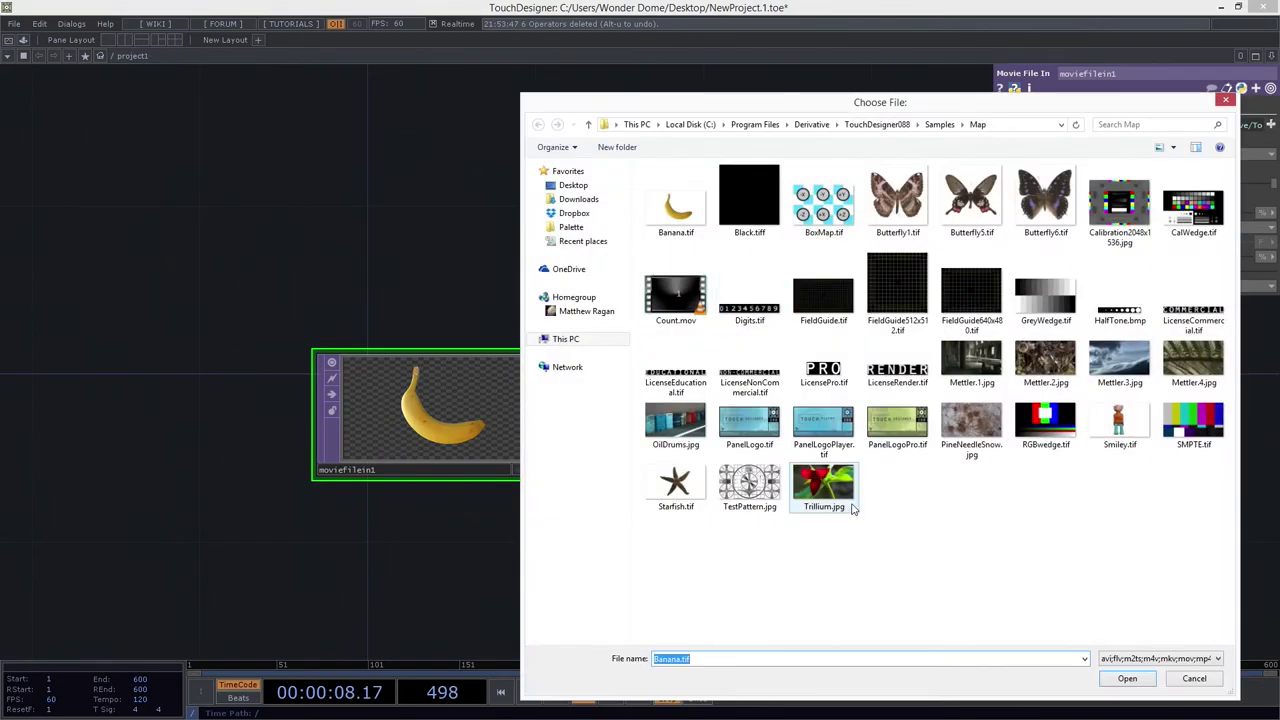
click(824, 487)
click(1146, 684)
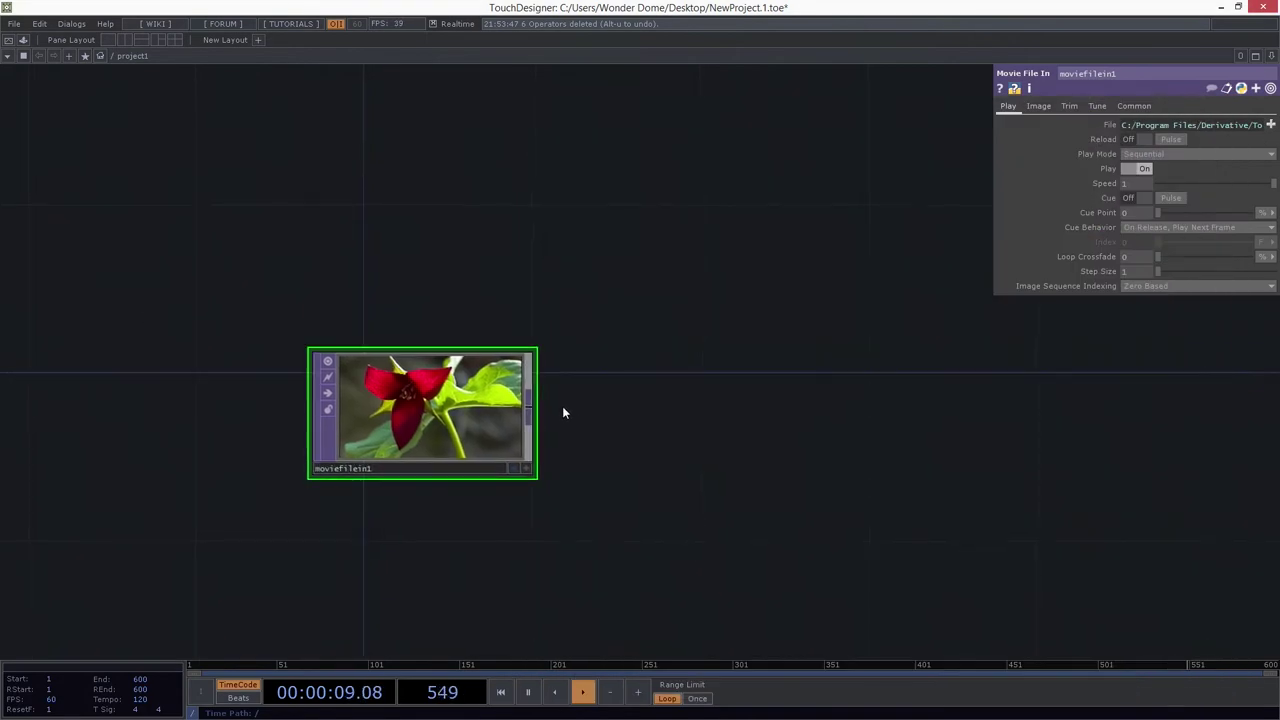
Step: Append an Out TOP to the Movie File In output and align it level with that operator
right_click(534, 405)
text(out)
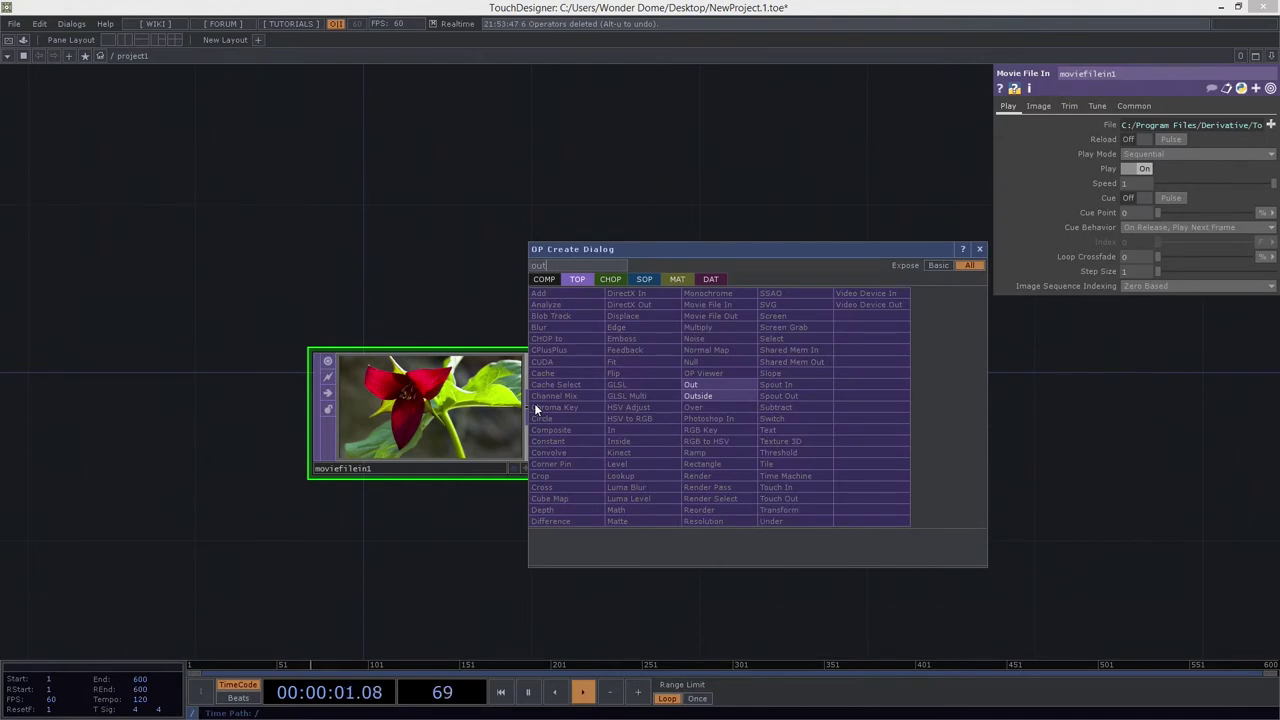
click(695, 385)
click(698, 418)
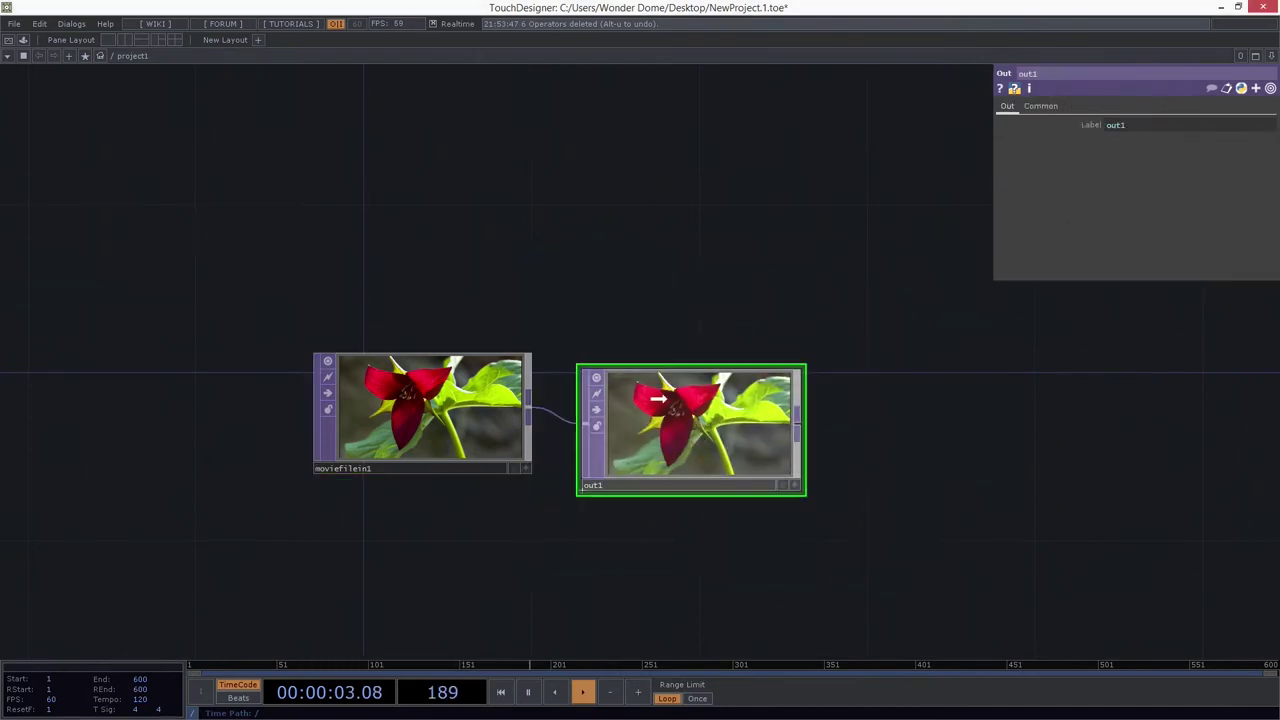
drag(659, 387, 659, 386)
Step: Move both operators together so they sit just above the network's horizontal axis, starting at the vertical axis
key(ctrl+a)
drag(753, 416, 802, 300)
middle_drag(669, 375, 537, 476)
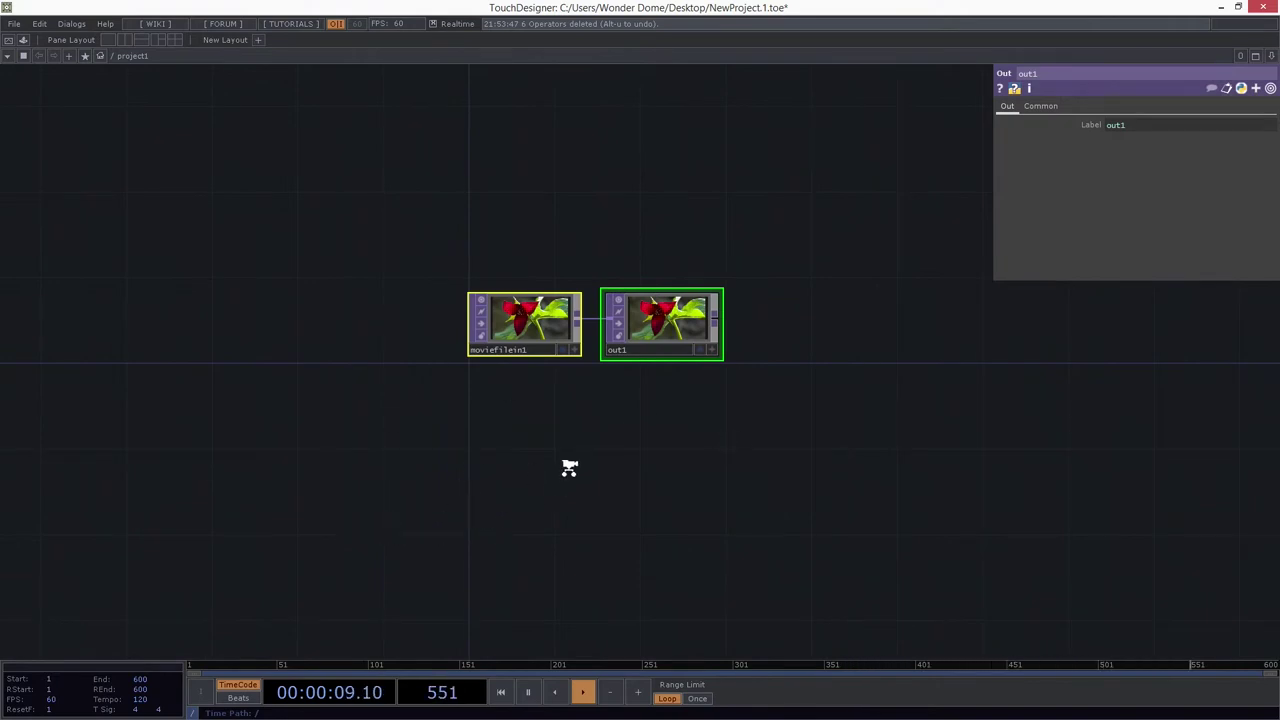
click(613, 453)
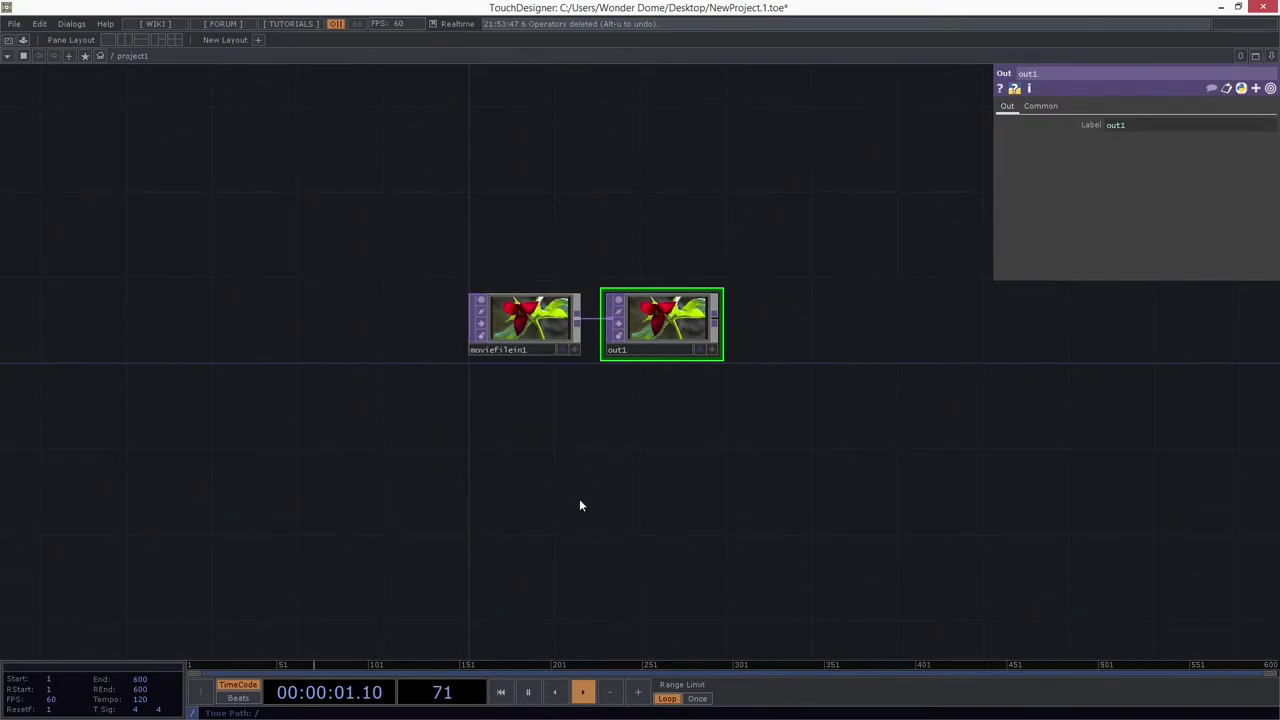
Step: Go up to the root network and add a Container COMP beside project1
scroll(797, 295, up, 2)
scroll(731, 488, down, 2)
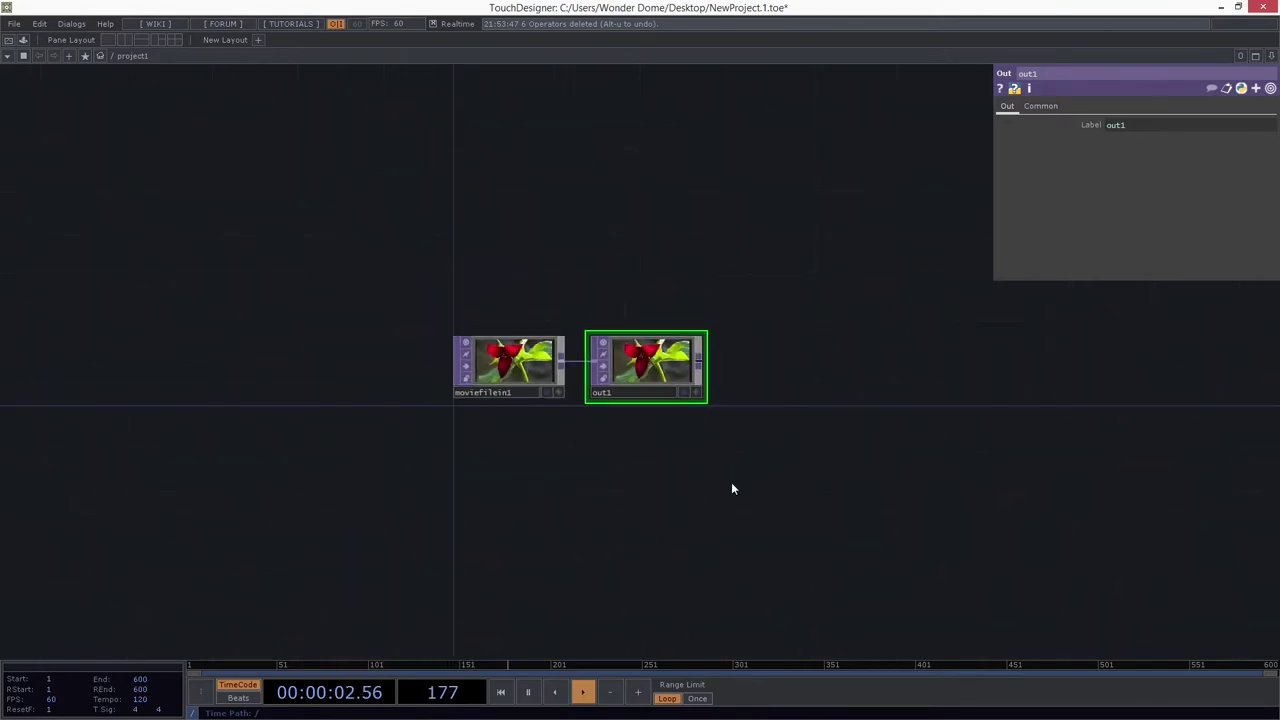
key(u)
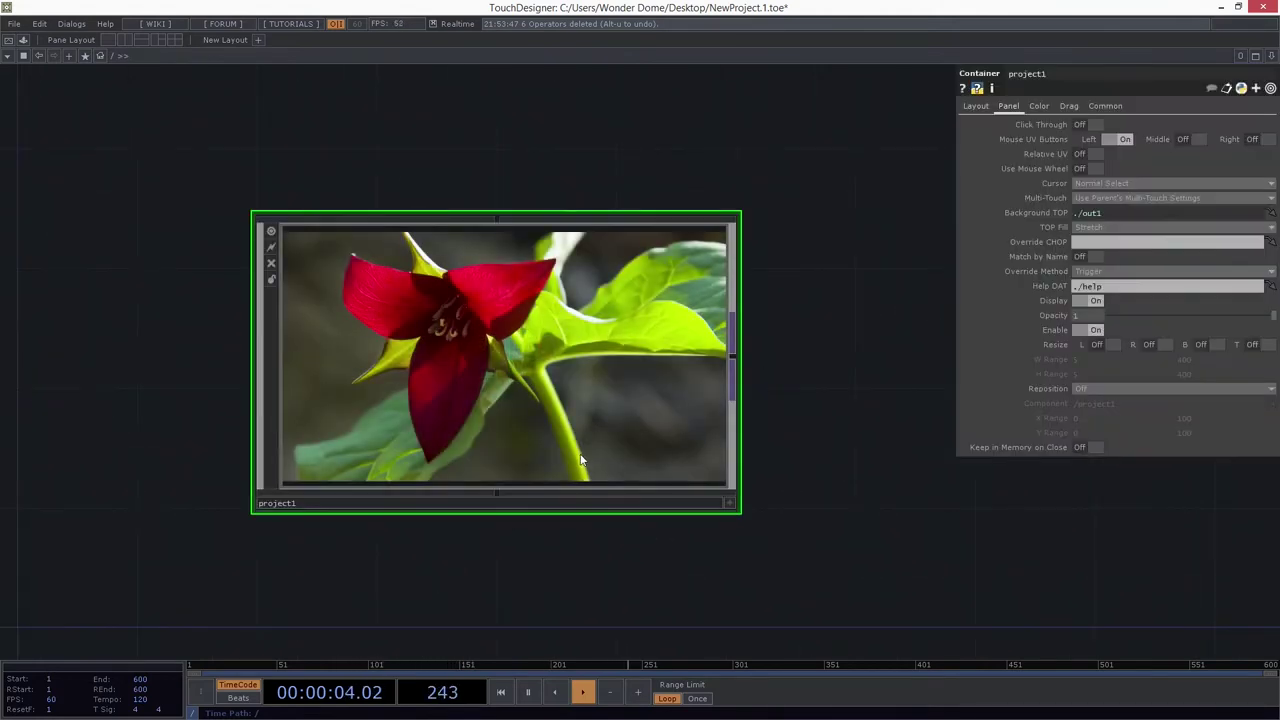
drag(550, 444, 675, 449)
scroll(670, 478, up, 4)
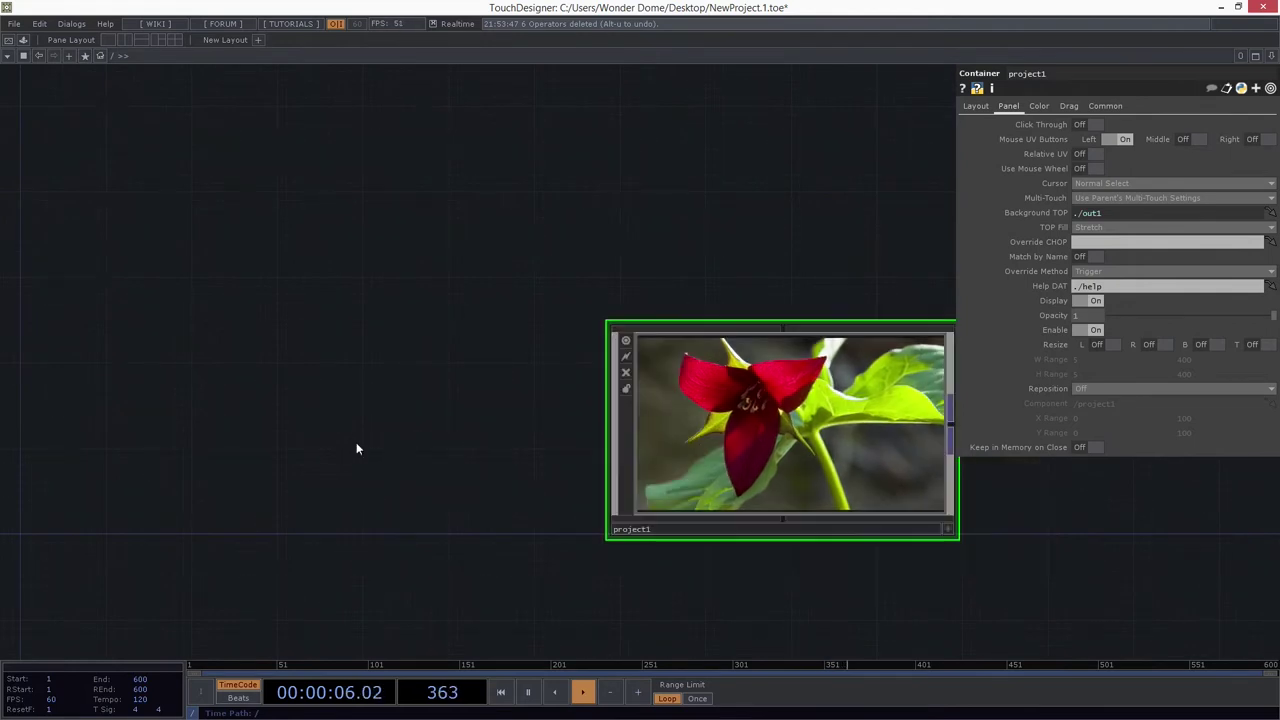
key(Tab)
key(Tab)
key(Tab)
key(Tab)
key(Tab)
key(Tab)
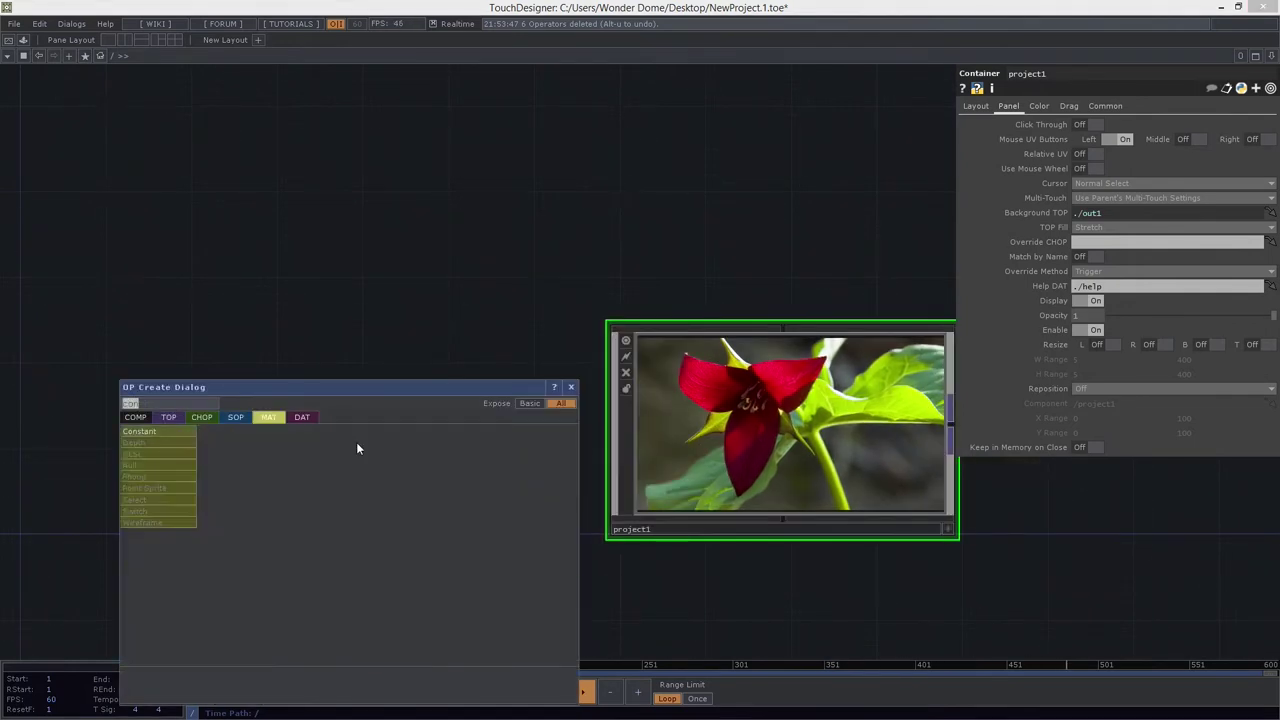
key(Return)
key(Return)
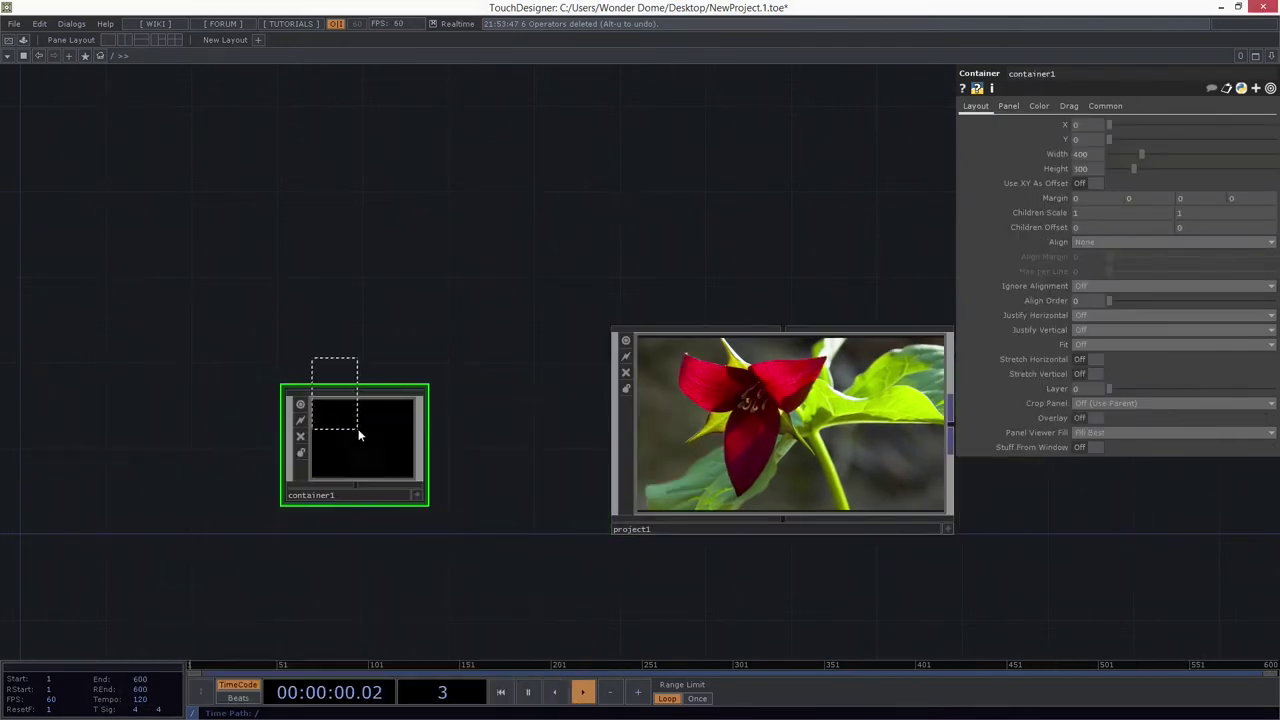
Step: Rename the new container as ctrl
scroll(356, 442, up, 6)
scroll(352, 457, down, 5)
drag(514, 417, 494, 397)
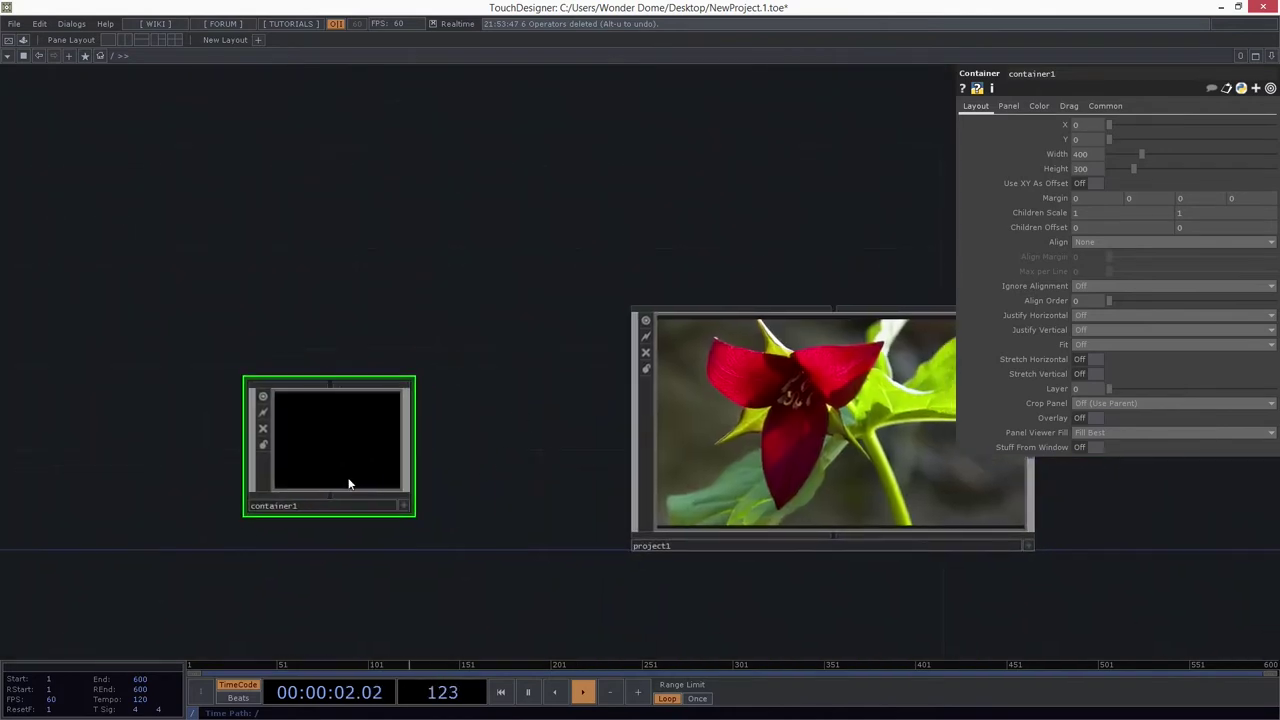
drag(327, 503, 255, 505)
key(BackSpace)
key(BackSpace)
key(BackSpace)
text(ctrl)
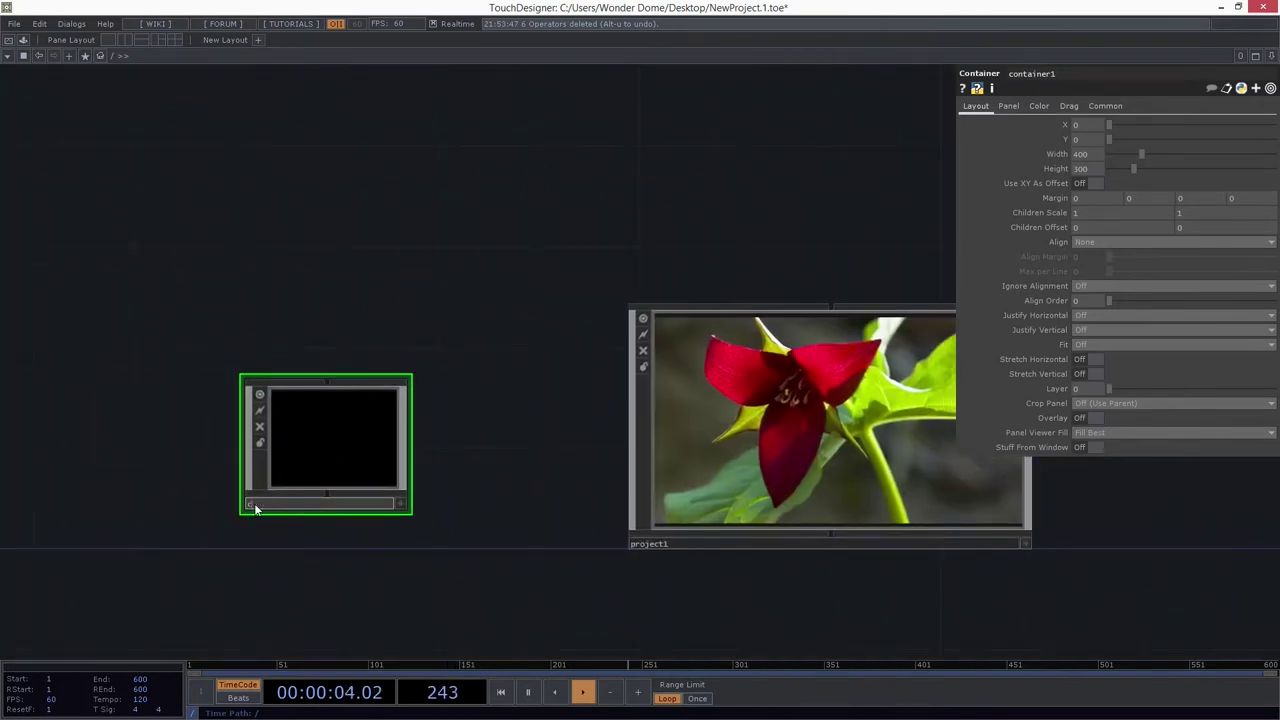
key(Return)
Step: Place the ctrl container closer to project1, keeping its original node size
drag(415, 473, 477, 503)
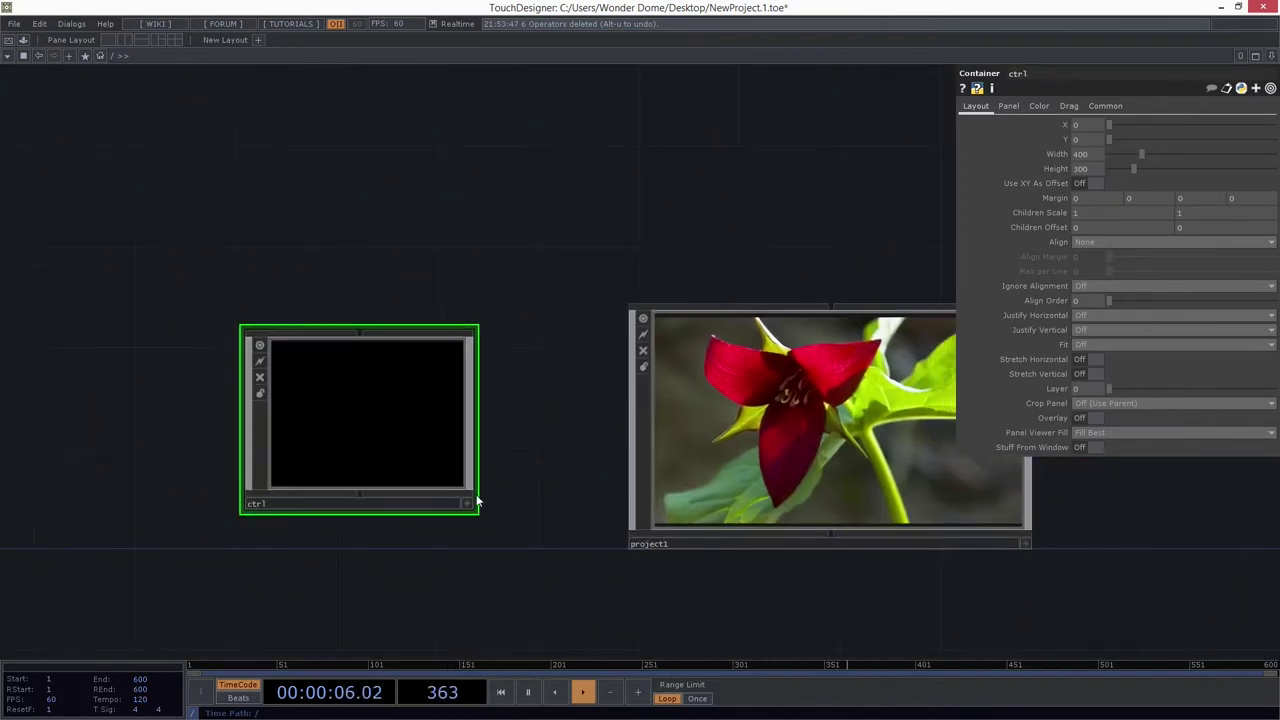
key(ctrl+z)
drag(287, 454, 356, 467)
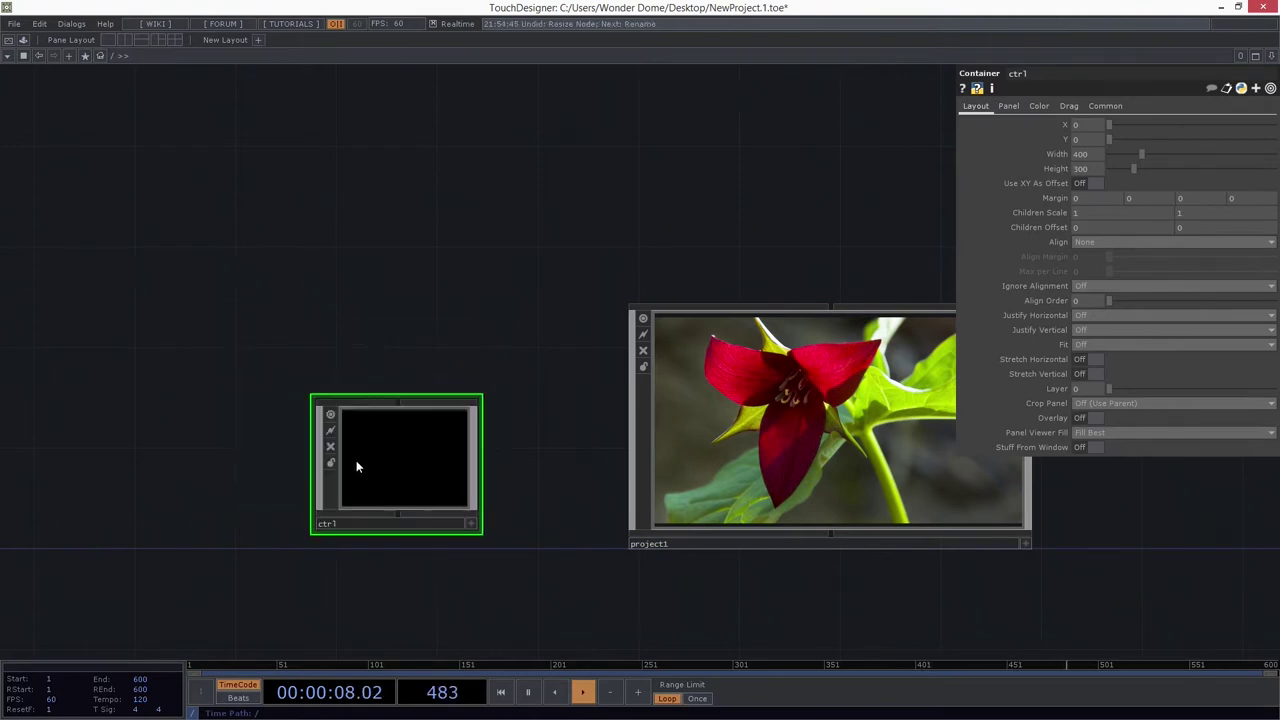
Step: Enter the ctrl container and add a Text DAT inside it
scroll(358, 460, up, 8)
key(Tab)
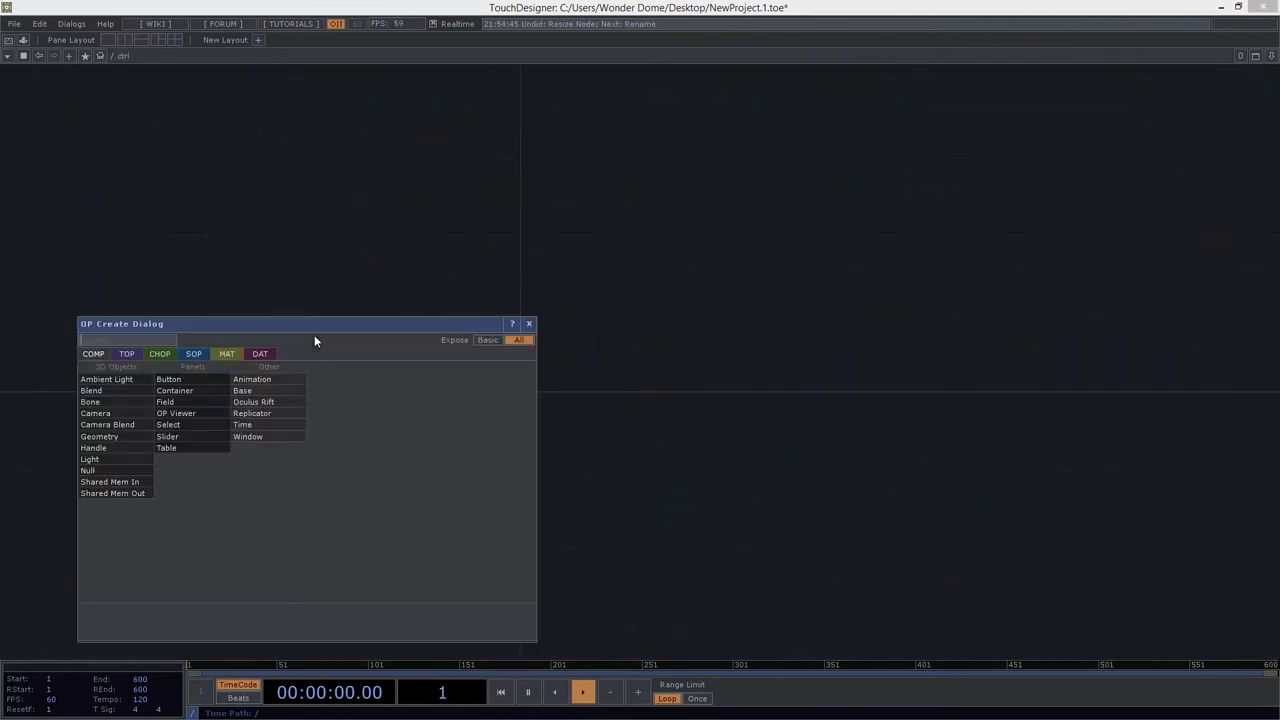
click(263, 354)
text(tex)
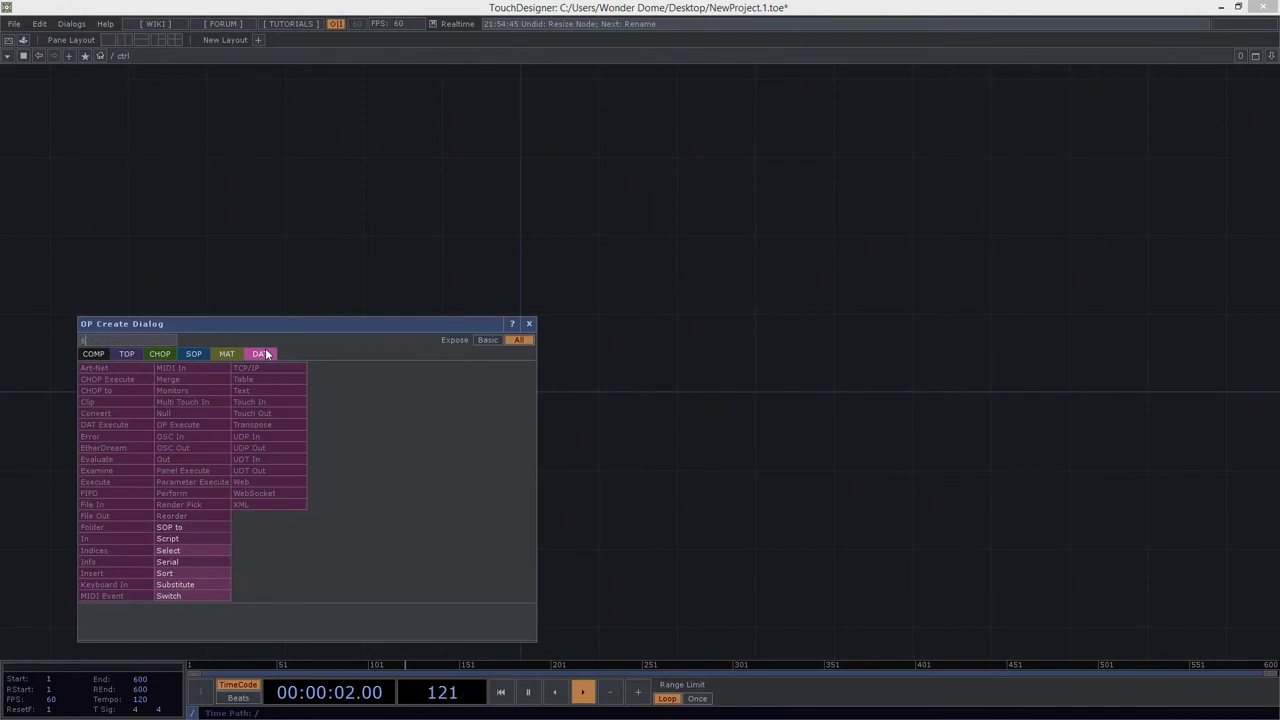
click(255, 386)
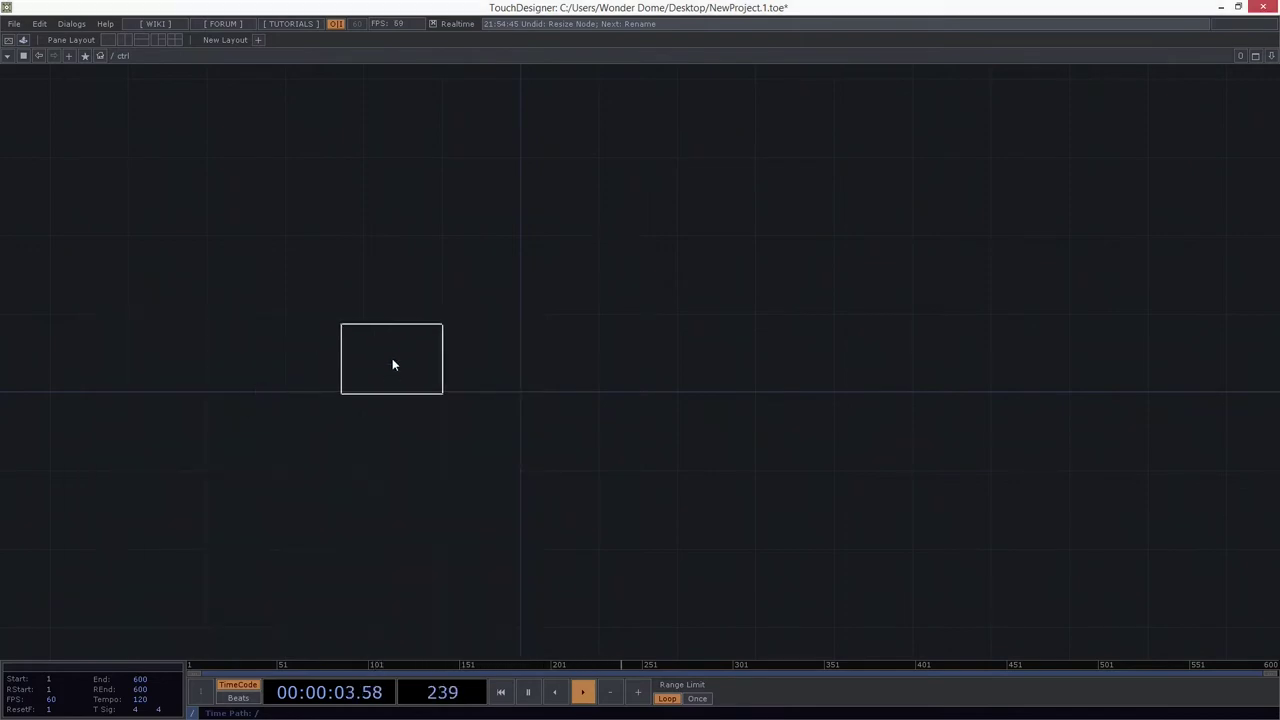
click(396, 370)
Step: Write the script line me.parent().store('width' , 1280 ) in the Text DAT
drag(396, 370, 590, 368)
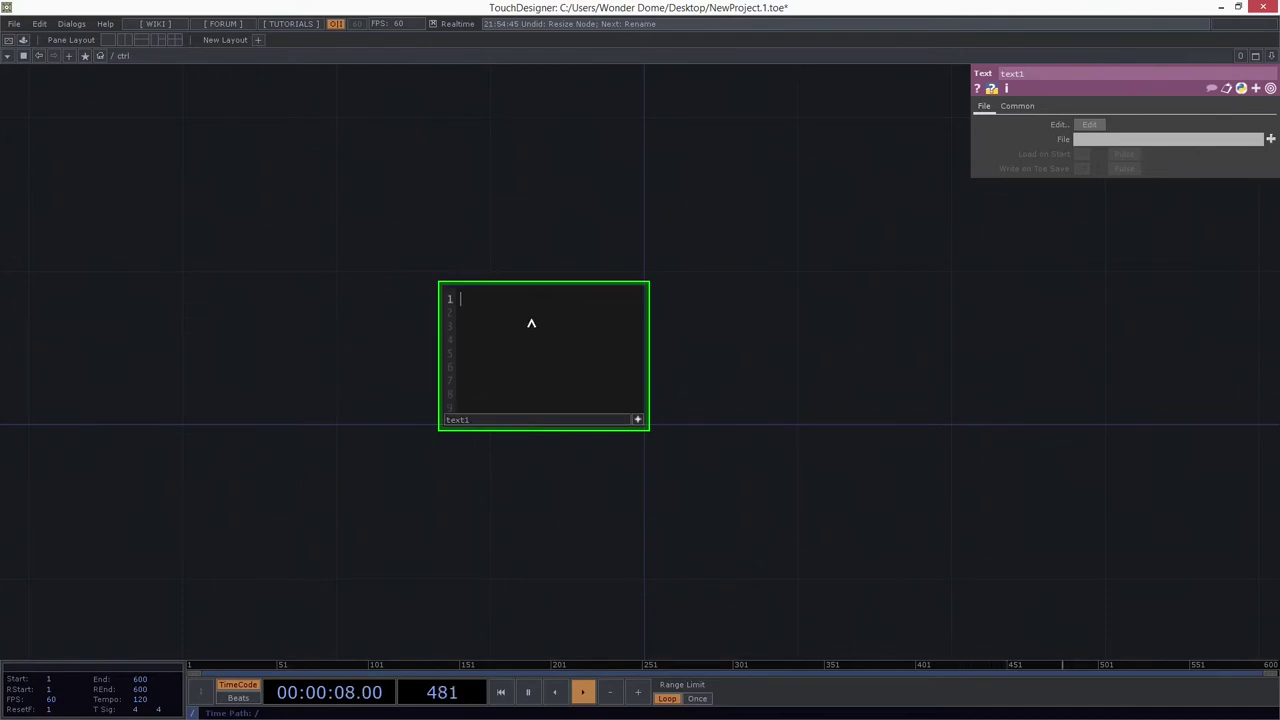
scroll(531, 323, up, 3)
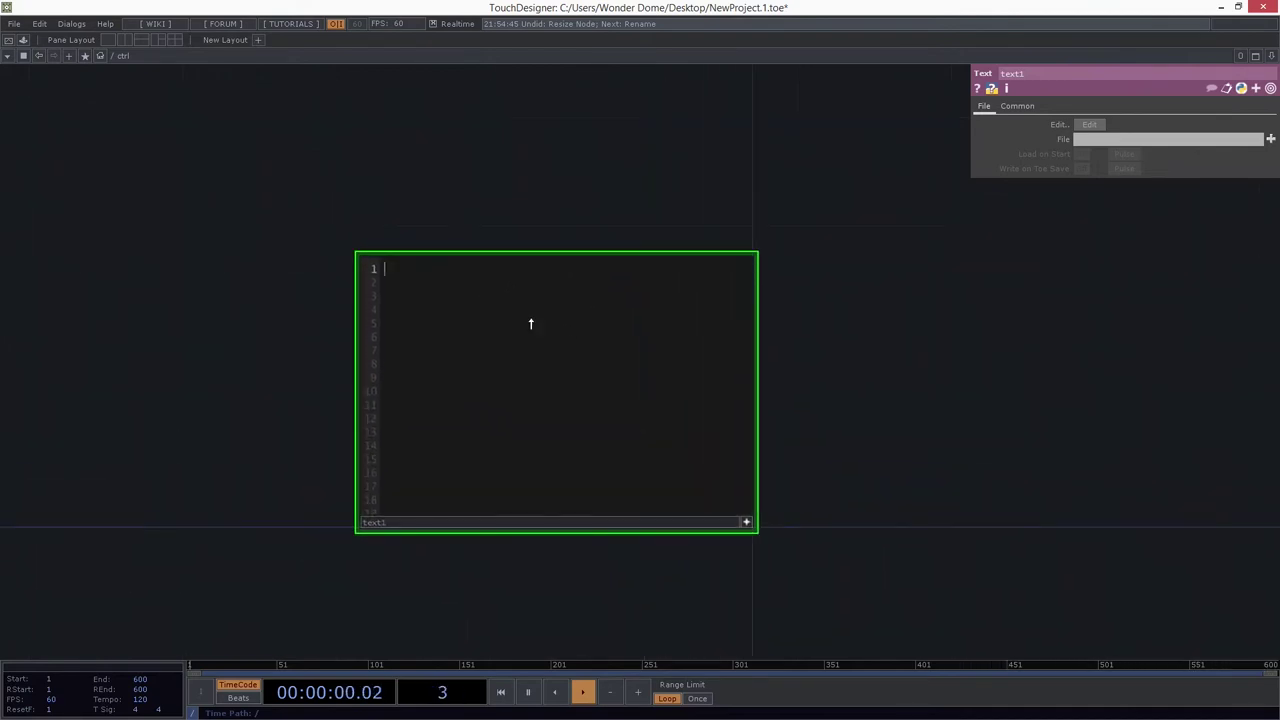
text(me.s)
text(arent()\)
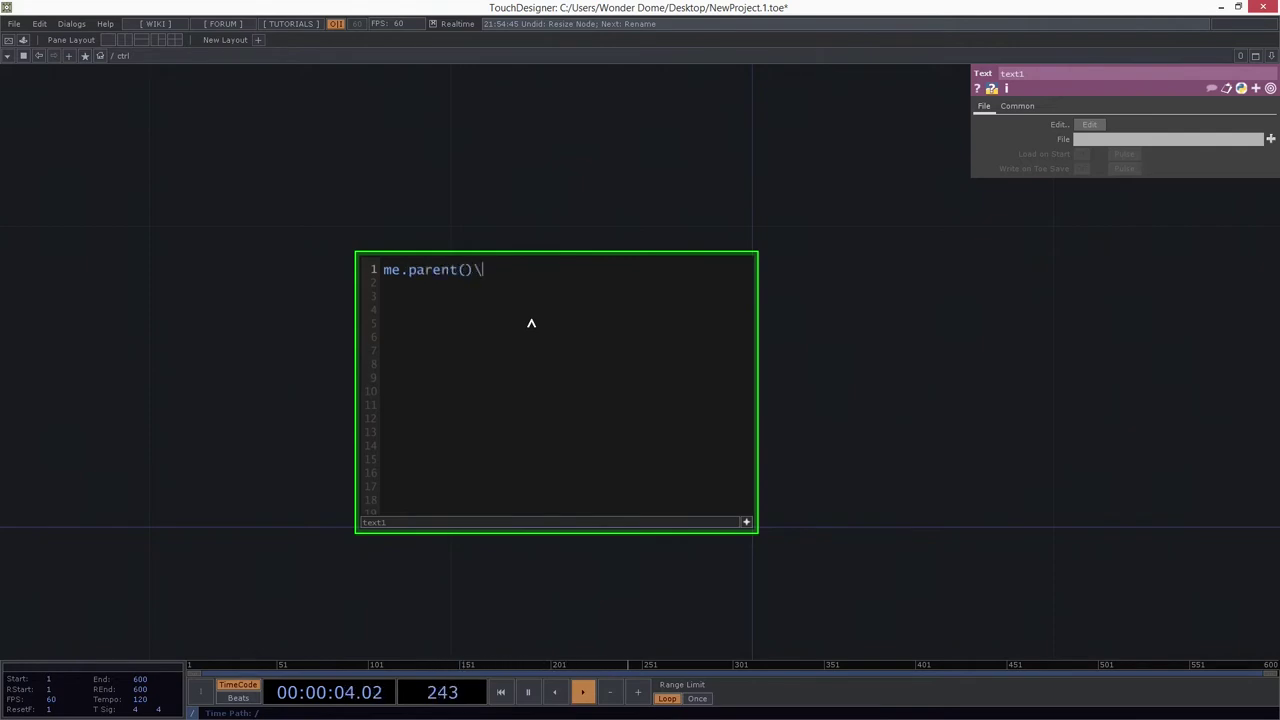
key(BackSpace)
key(BackSpace)
text().store('widht)
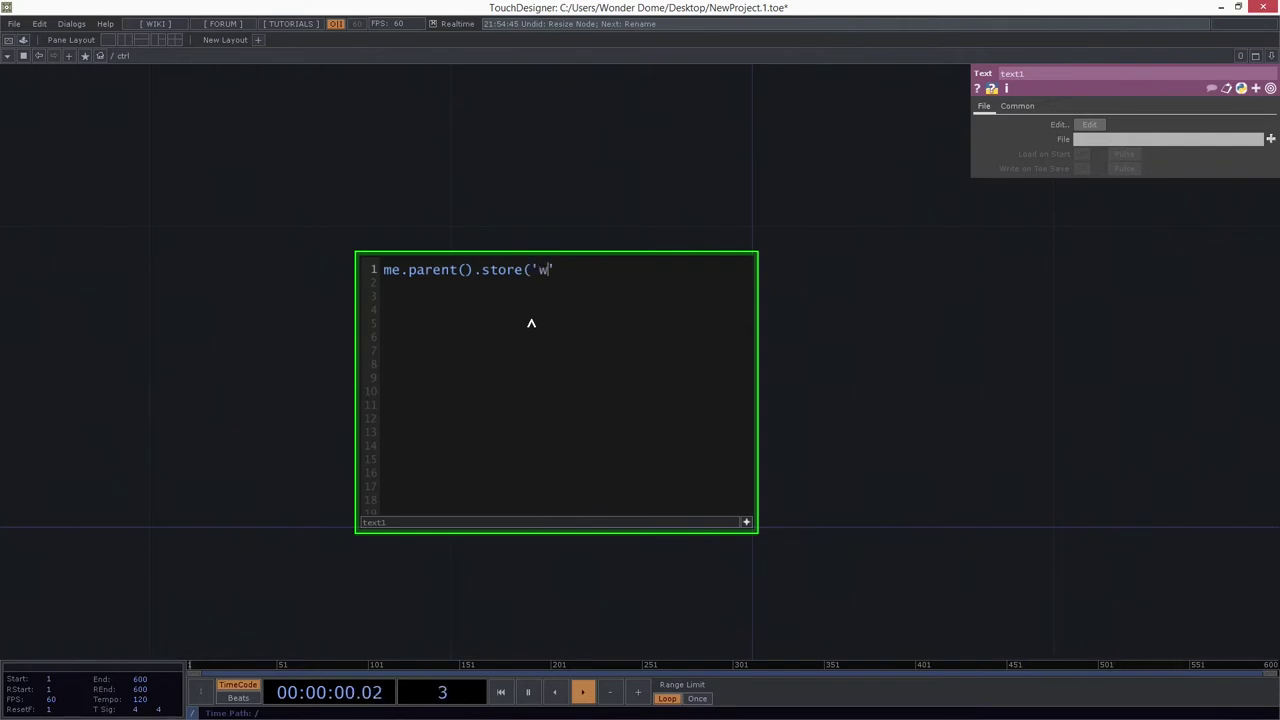
key(BackSpace)
key(BackSpace)
text(thj)
text(1280)
text( ))
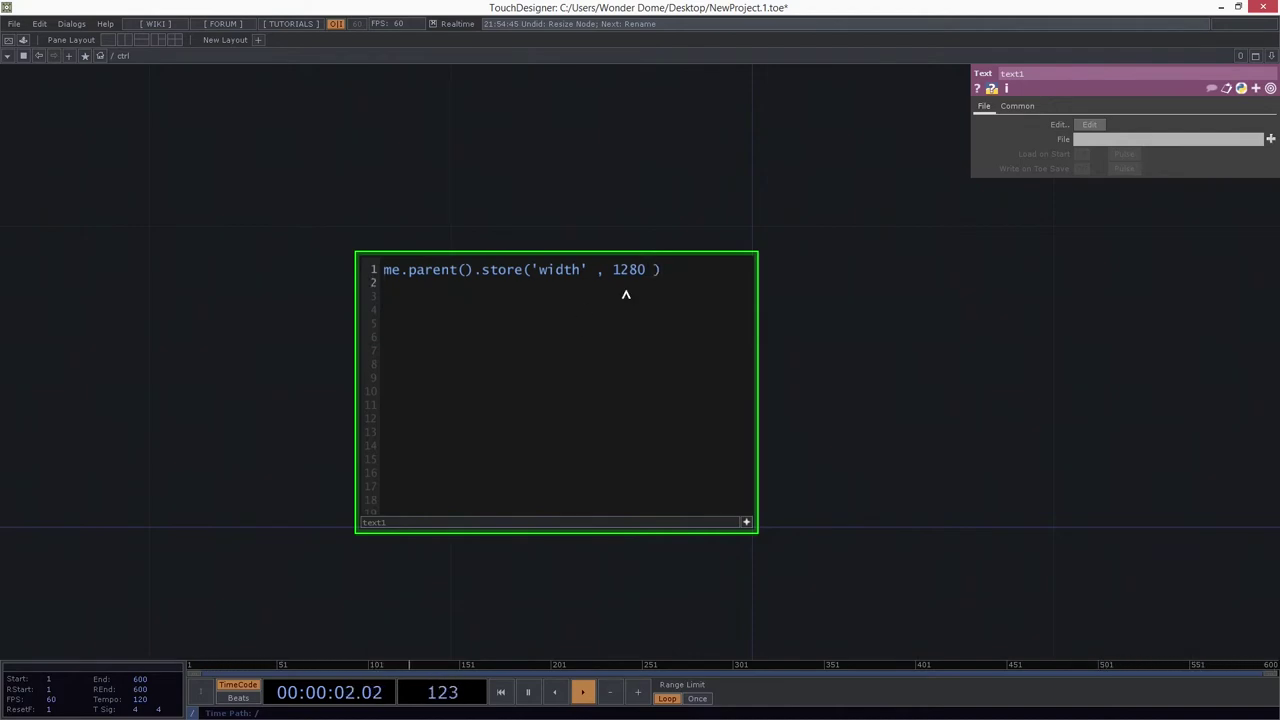
Step: Duplicate the store line onto line 2 and set the copy's value to 720
shift+click(671, 274)
key(ctrl+c)
click(590, 288)
key(ctrl+v)
drag(646, 284, 614, 287)
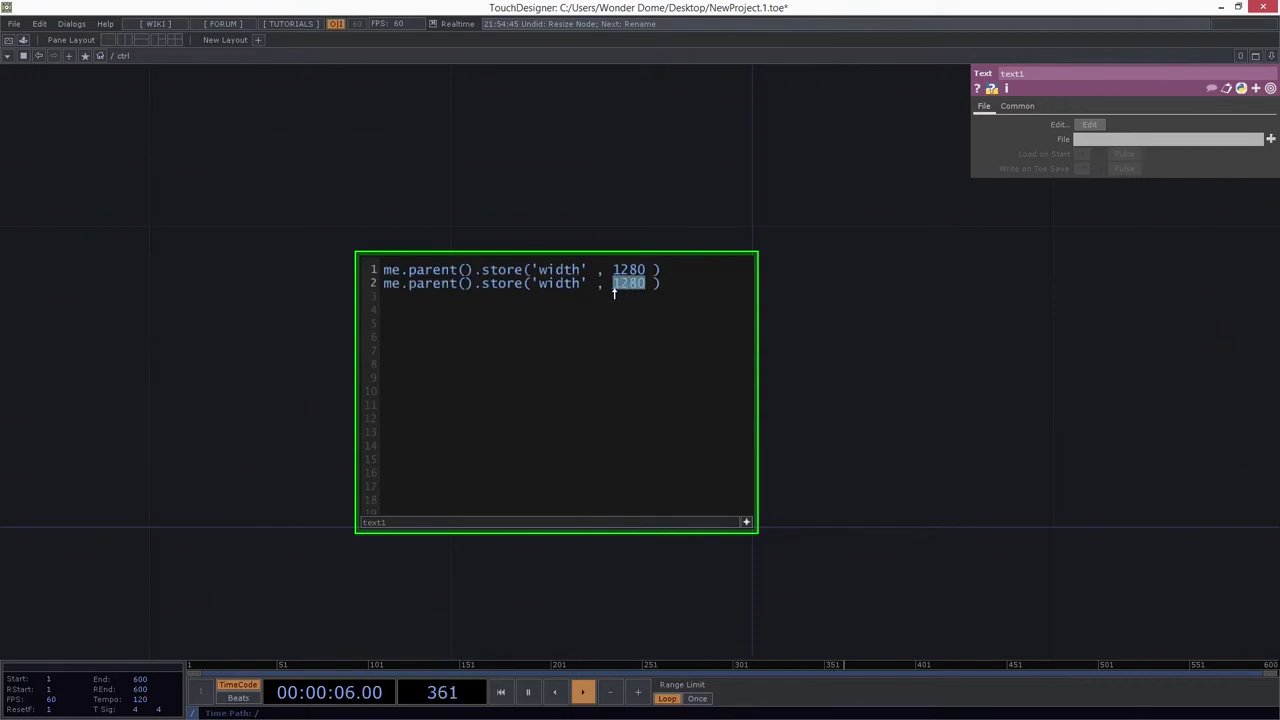
text(720)
Step: Replace the storage key on line 2 with 'height'
drag(578, 288, 549, 294)
click(548, 295)
key(Right)
key(Right)
key(Right)
key(BackSpace)
key(BackSpace)
key(BackSpace)
key(BackSpace)
key(BackSpace)
text(height)
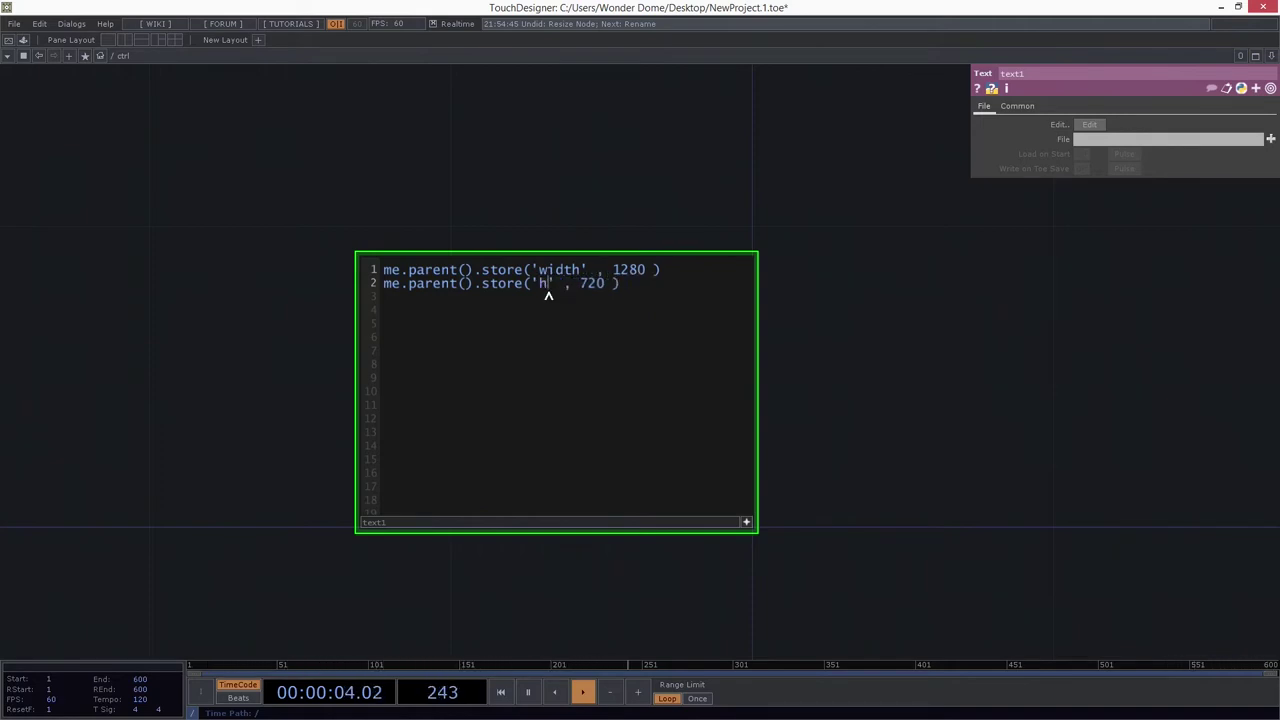
Step: Insert a space after the store method's opening parenthesis on both lines and finish editing the Text DAT
click(536, 270)
click(532, 283)
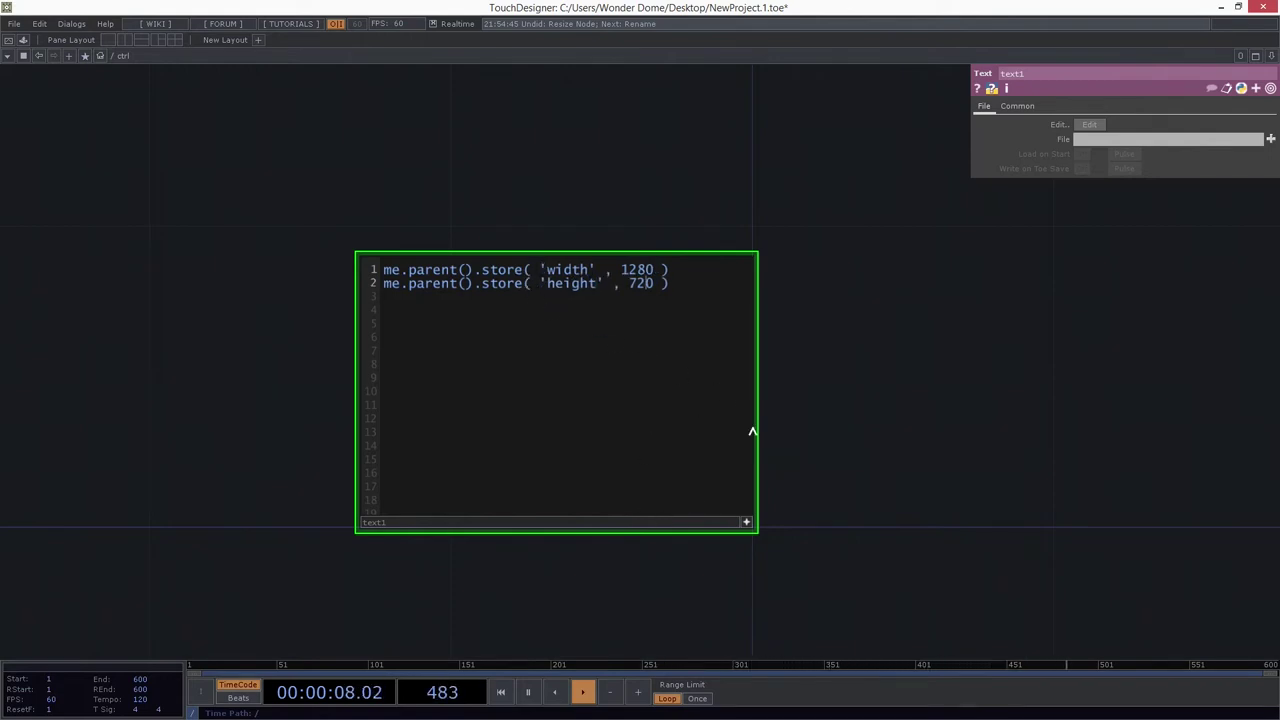
click(746, 522)
Step: Run the Text DAT's script to store the width and height in the ctrl container
scroll(786, 497, down, 4)
right_click(733, 416)
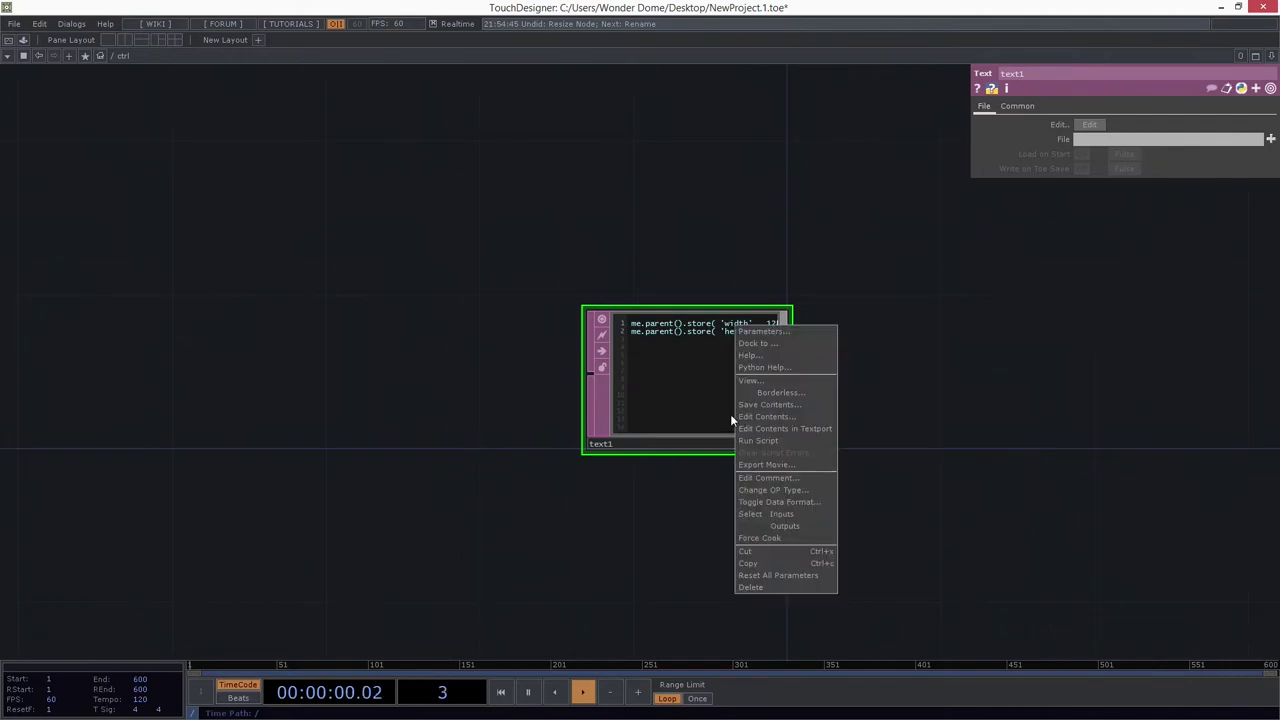
click(798, 441)
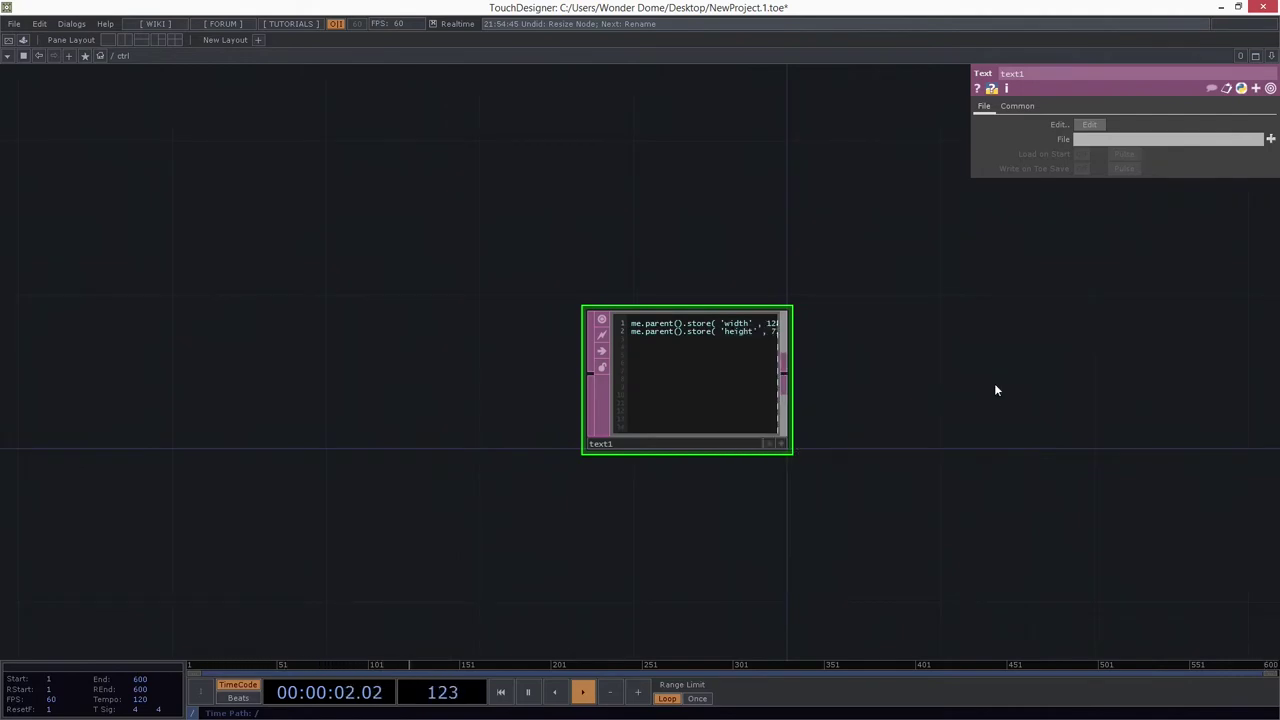
Step: Return to the root network and set the ctrl container's Width to the expression me.fetch('width')
scroll(729, 411, down, 5)
scroll(718, 412, down, 2)
key(p)
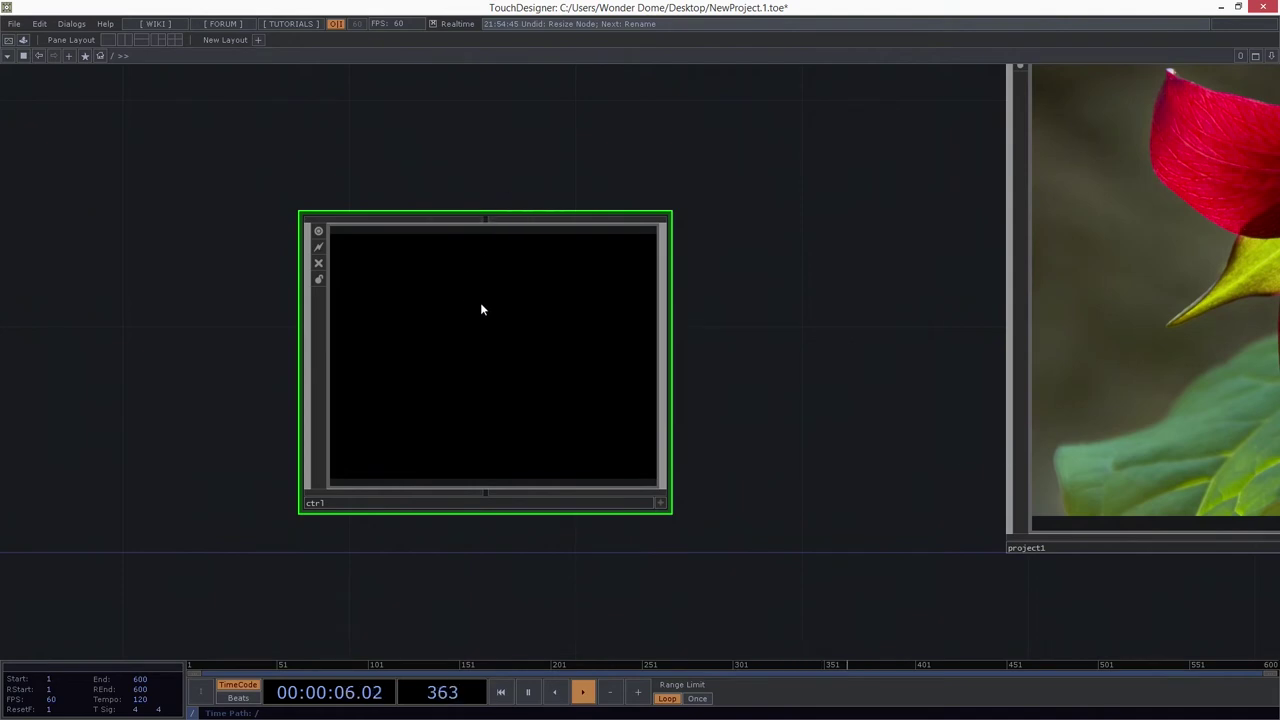
key(p)
click(1056, 168)
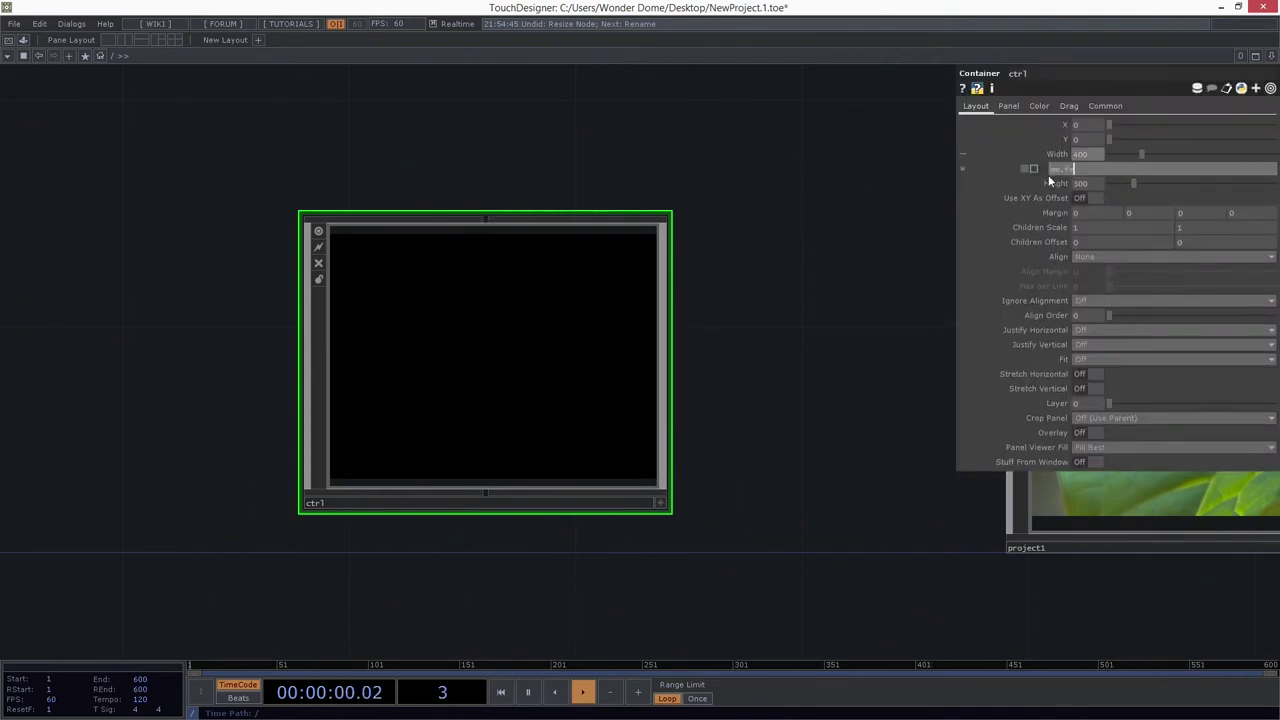
text((),)
key(BackSpace)
text(widht)
key(BackSpace)
key(BackSpace)
text(th'))
key(Return)
Step: Set the ctrl container's Height to the expression me.fetch('height')
click(1055, 183)
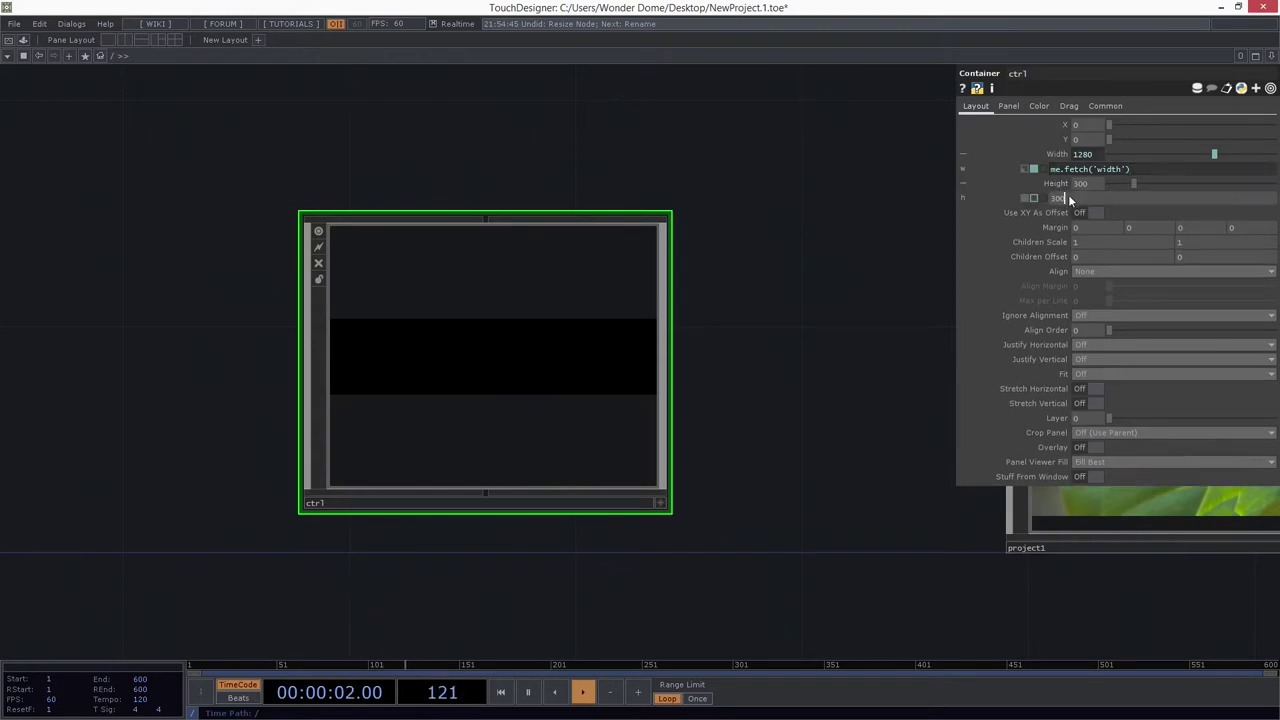
text(me.fetch('height)
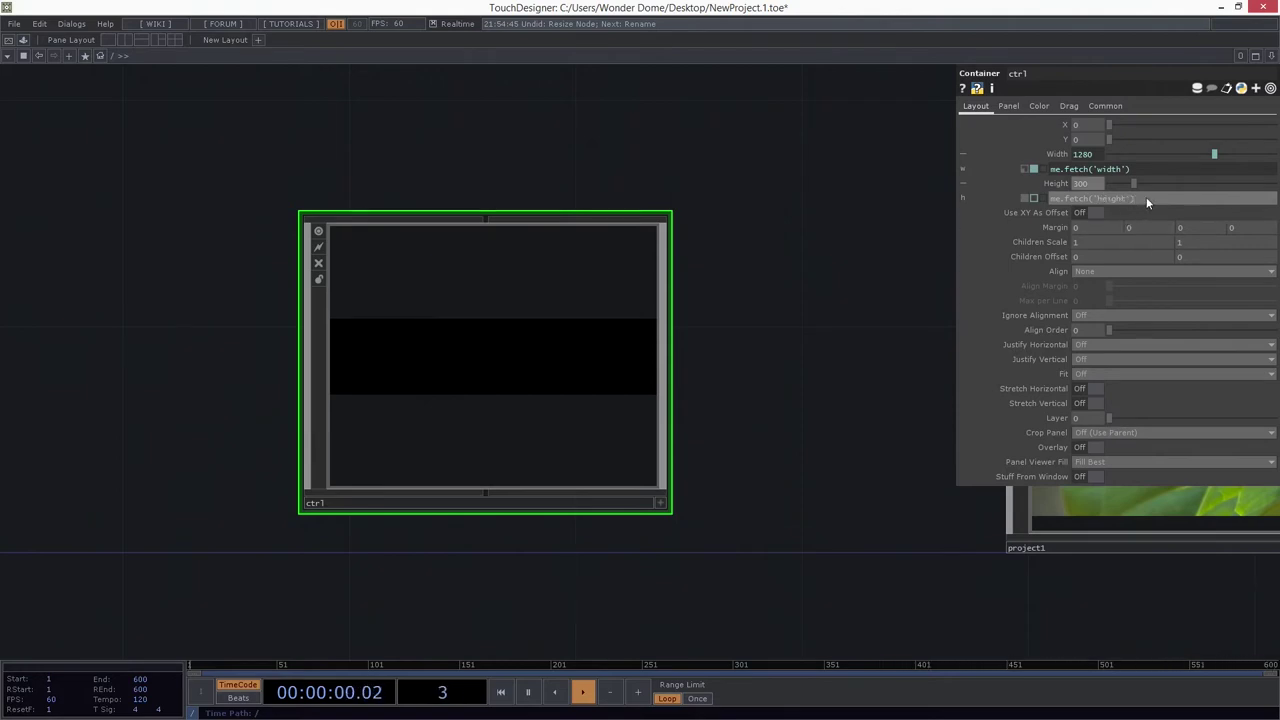
key(Return)
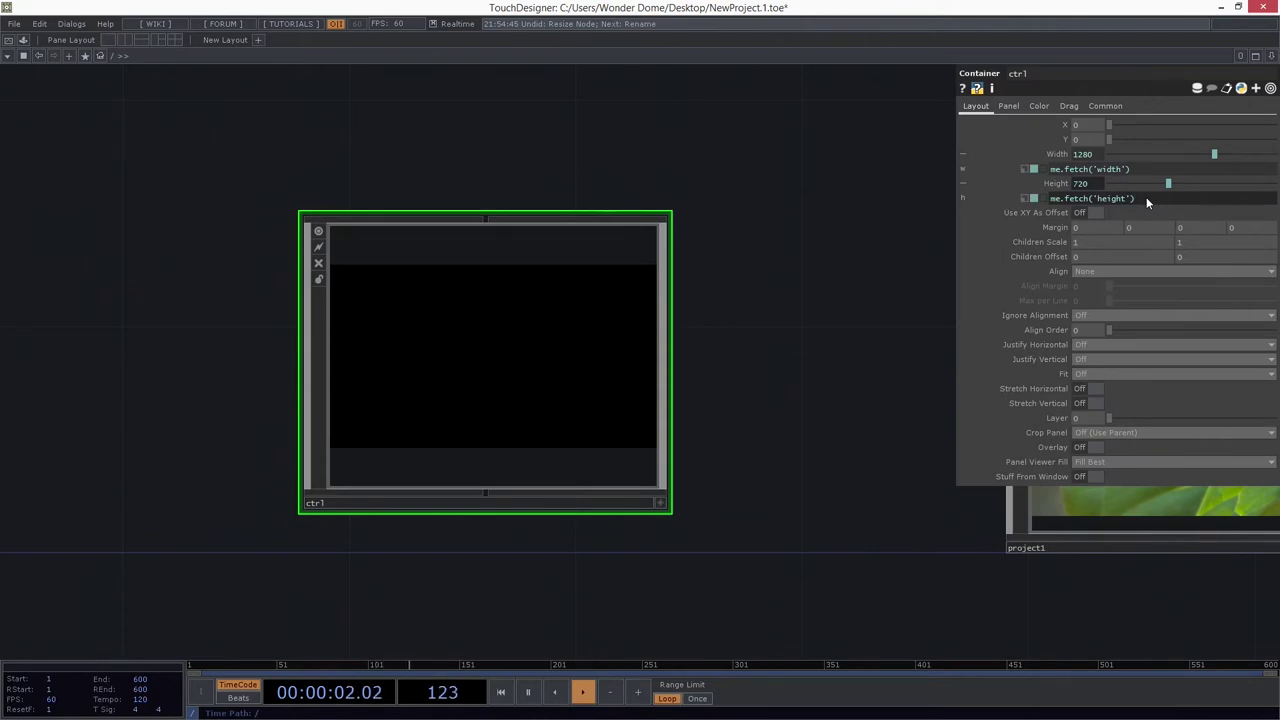
click(671, 508)
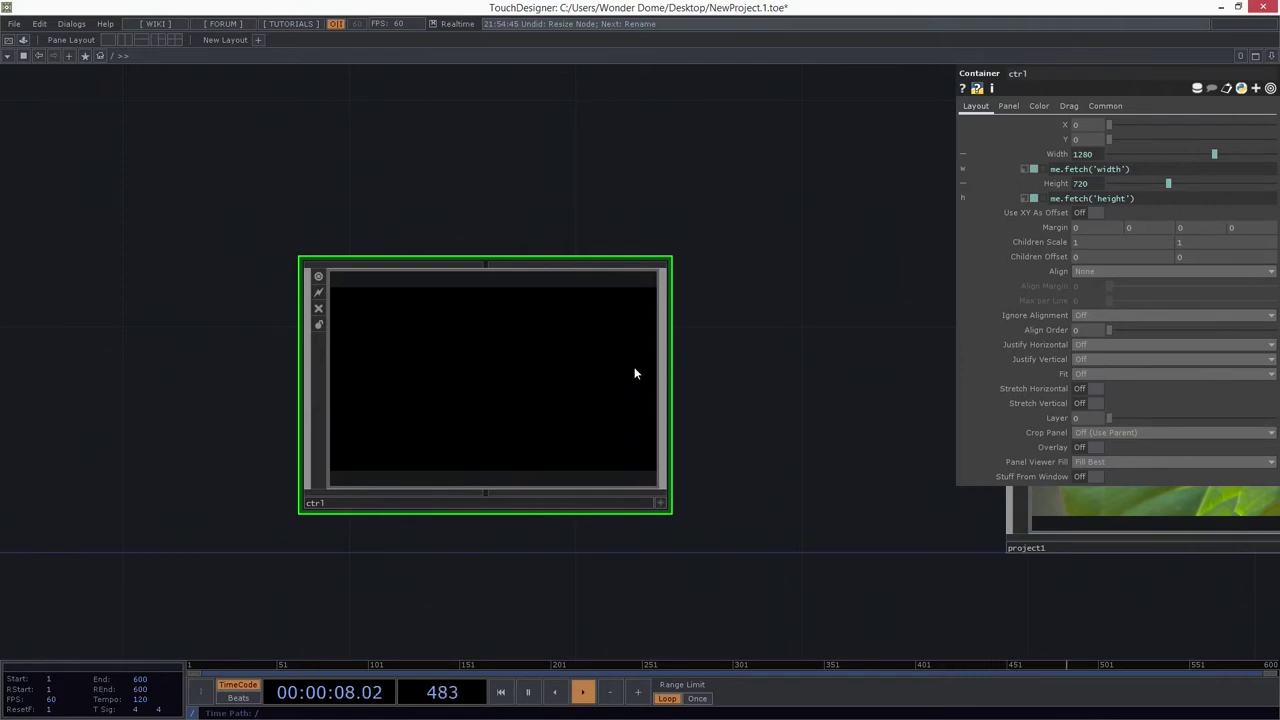
drag(548, 239, 618, 228)
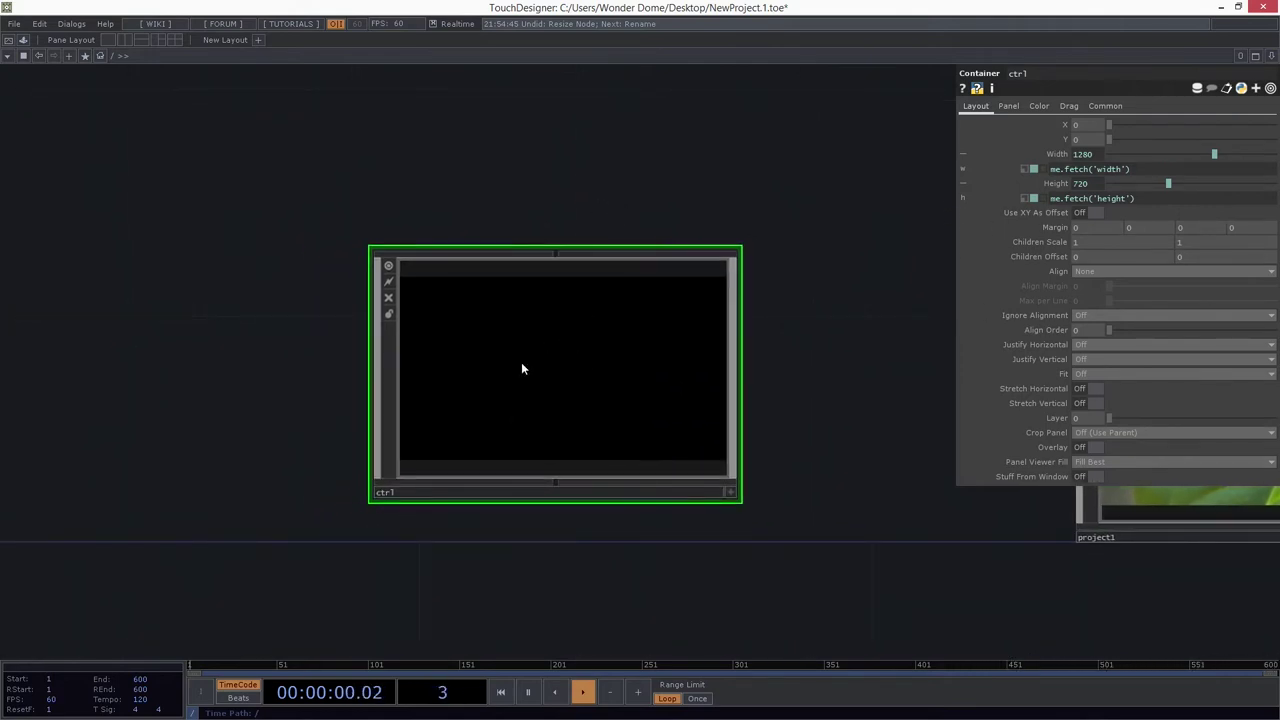
Step: Inside the ctrl container, edit the Text DAT script to store a width of 1024 and a height of 768
scroll(521, 369, up, 5)
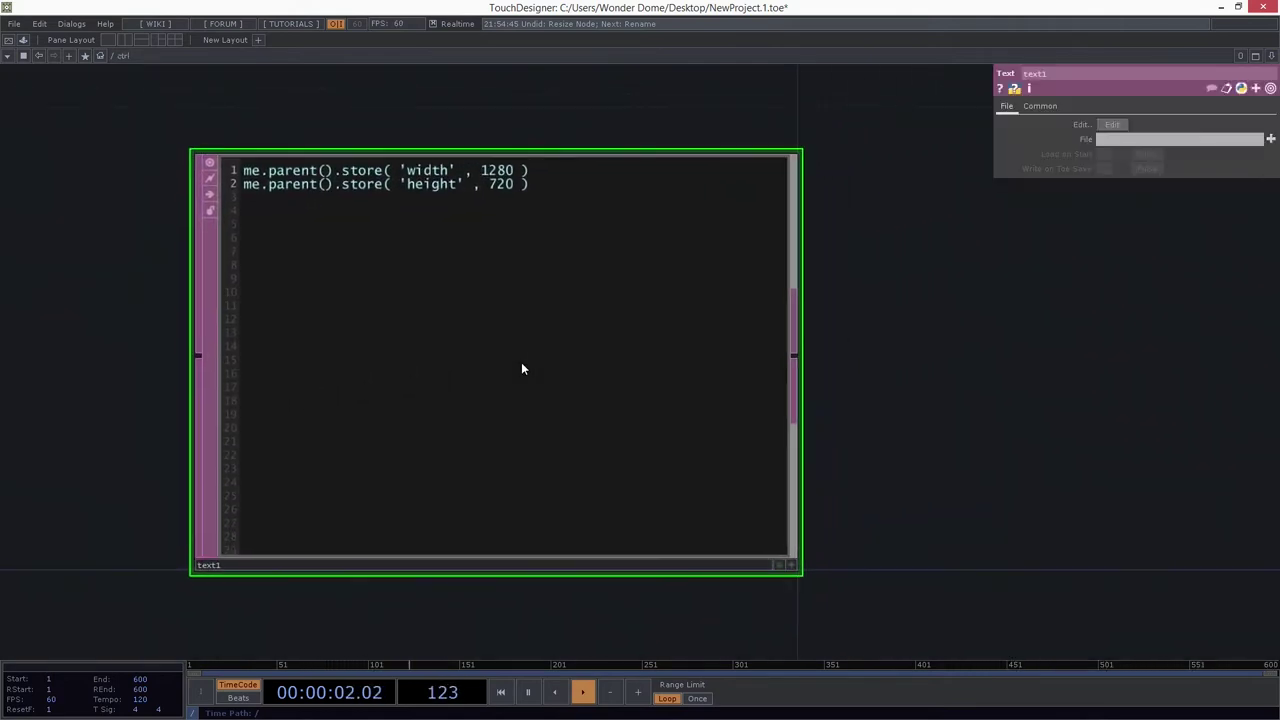
key(a)
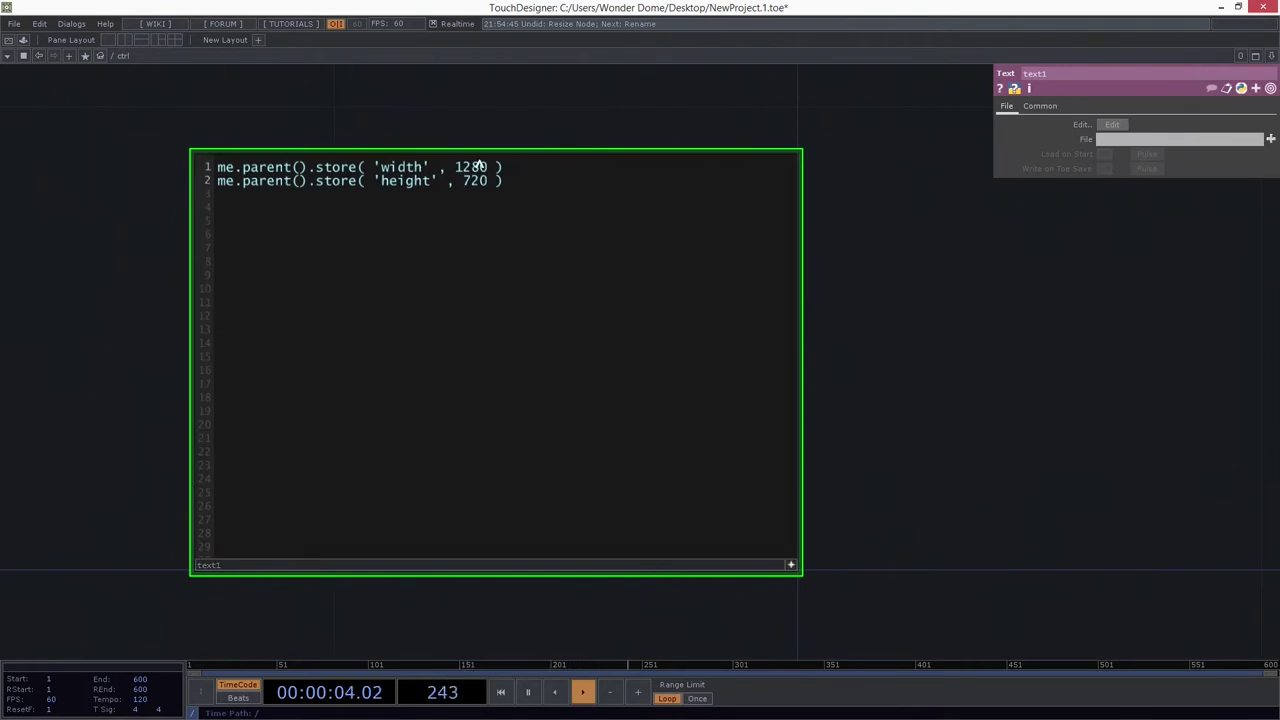
key(BackSpace)
key(BackSpace)
key(BackSpace)
key(BackSpace)
text(1024)
key(Down)
key(BackSpace)
key(BackSpace)
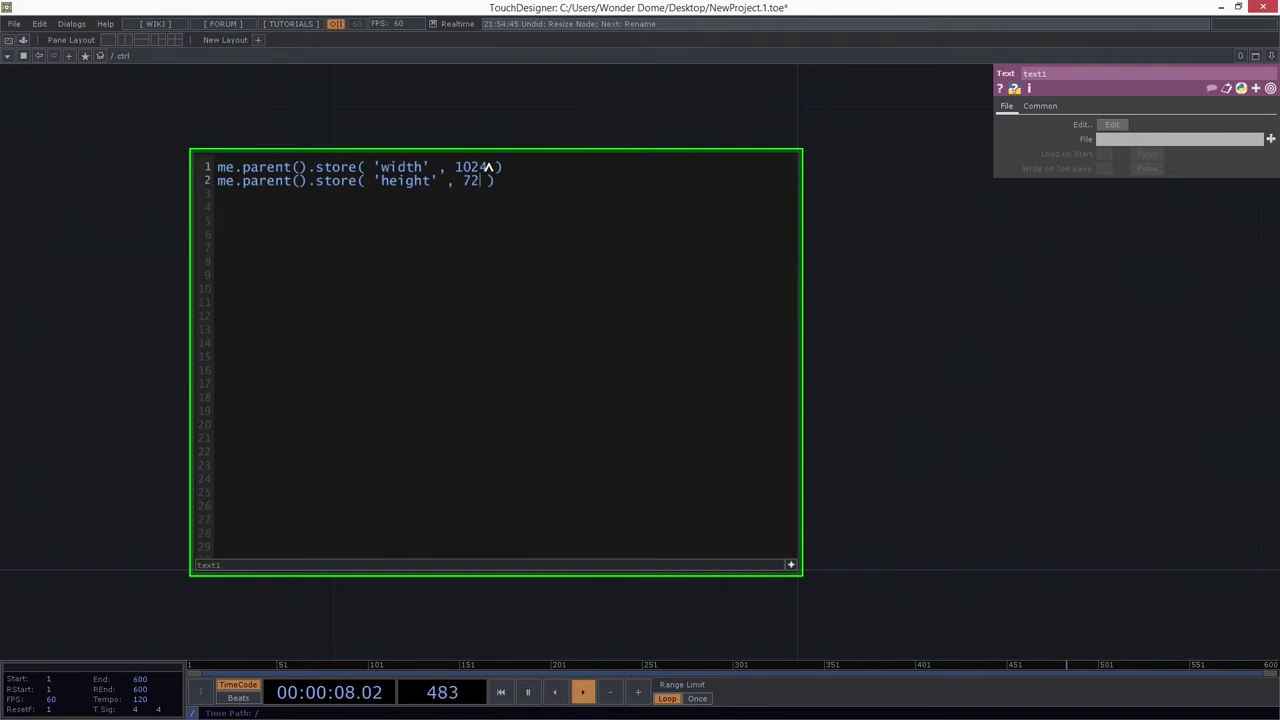
text(68)
click(790, 565)
Step: Run the edited Text DAT's script and return to the root network with the ctrl container's parameters shown
right_click(419, 269)
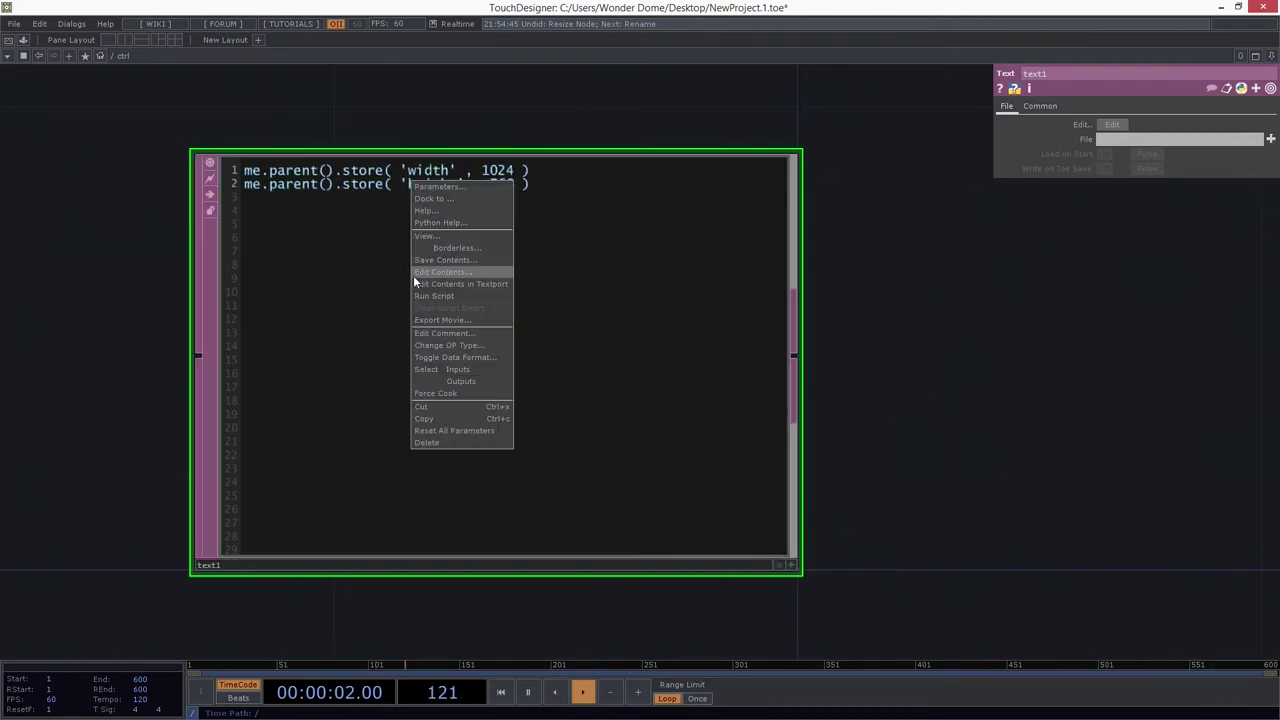
click(452, 296)
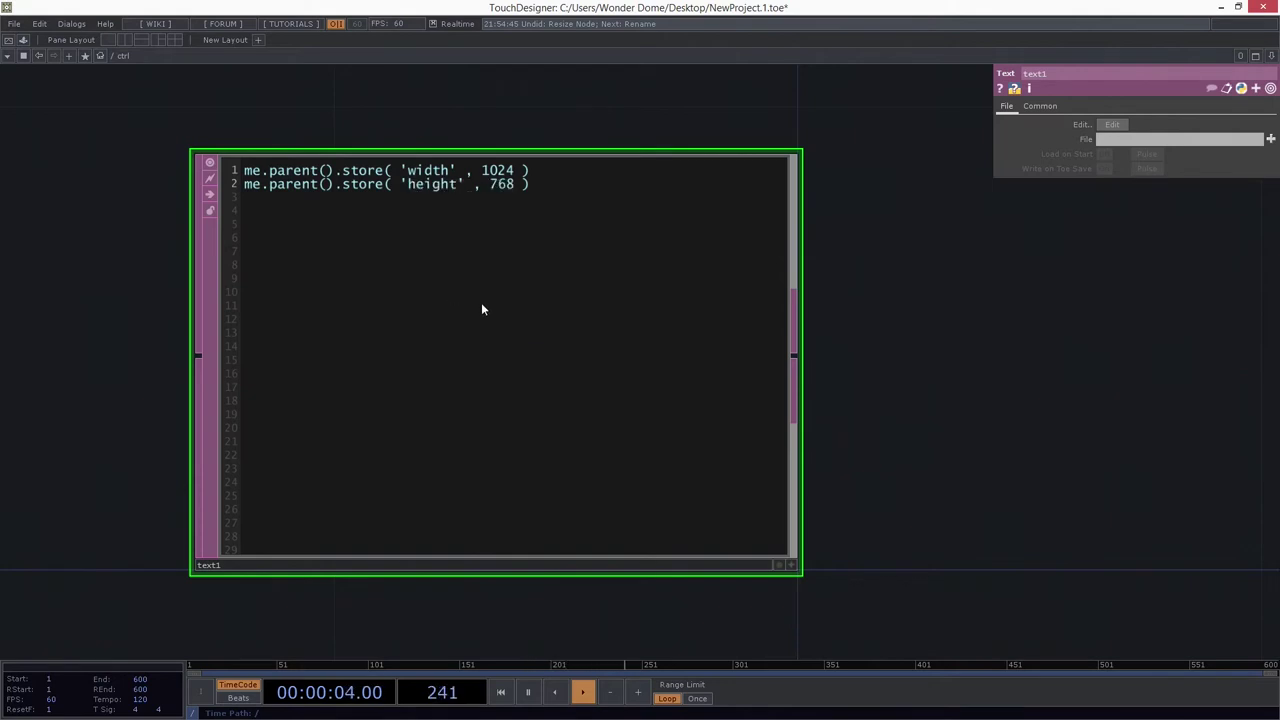
scroll(926, 449, down, 6)
key(p)
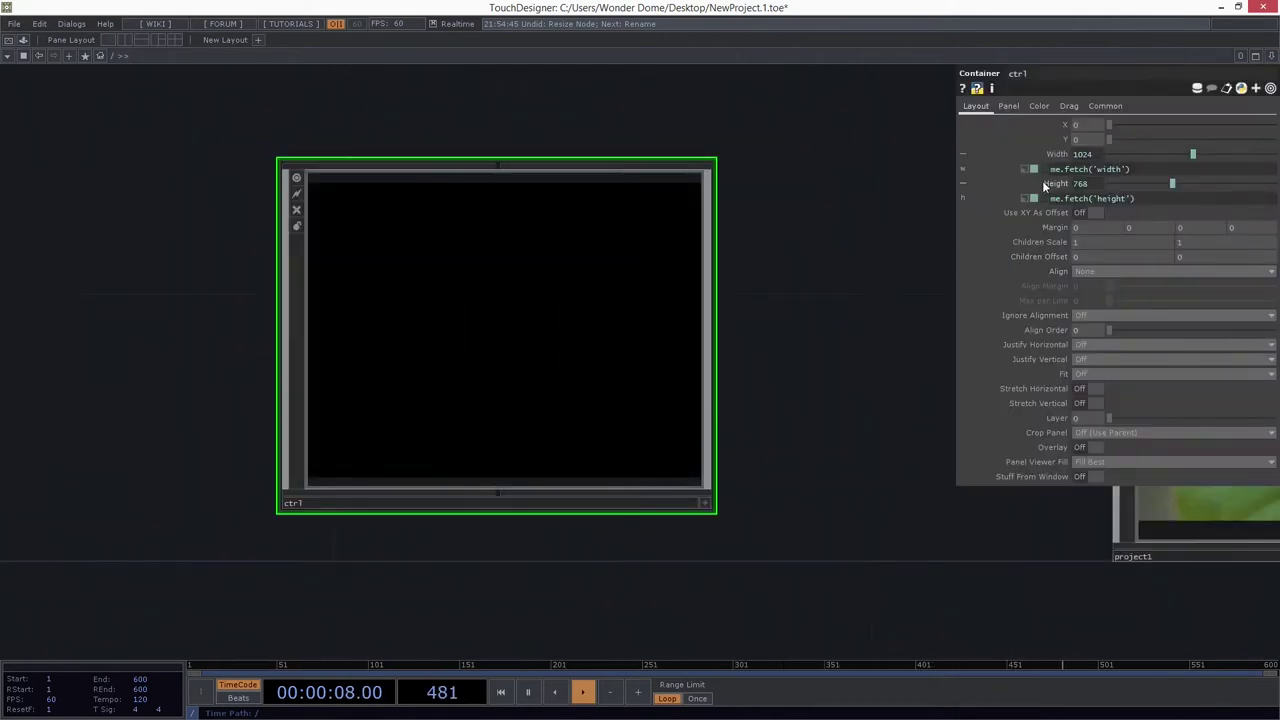
Step: View the ctrl container in a floating window to check its size, and close the window
right_click(545, 322)
click(590, 293)
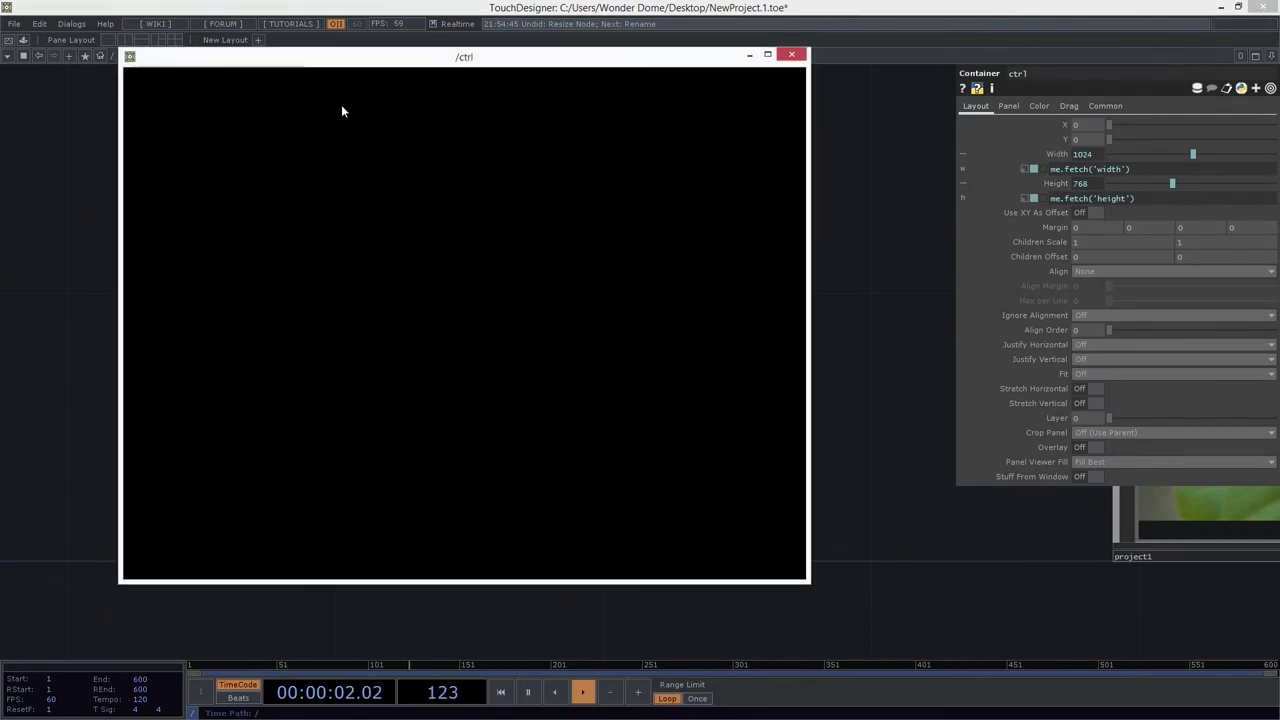
click(791, 54)
Step: Paste the copied button, sliders and slider container into the ctrl container's network
double_click(469, 289)
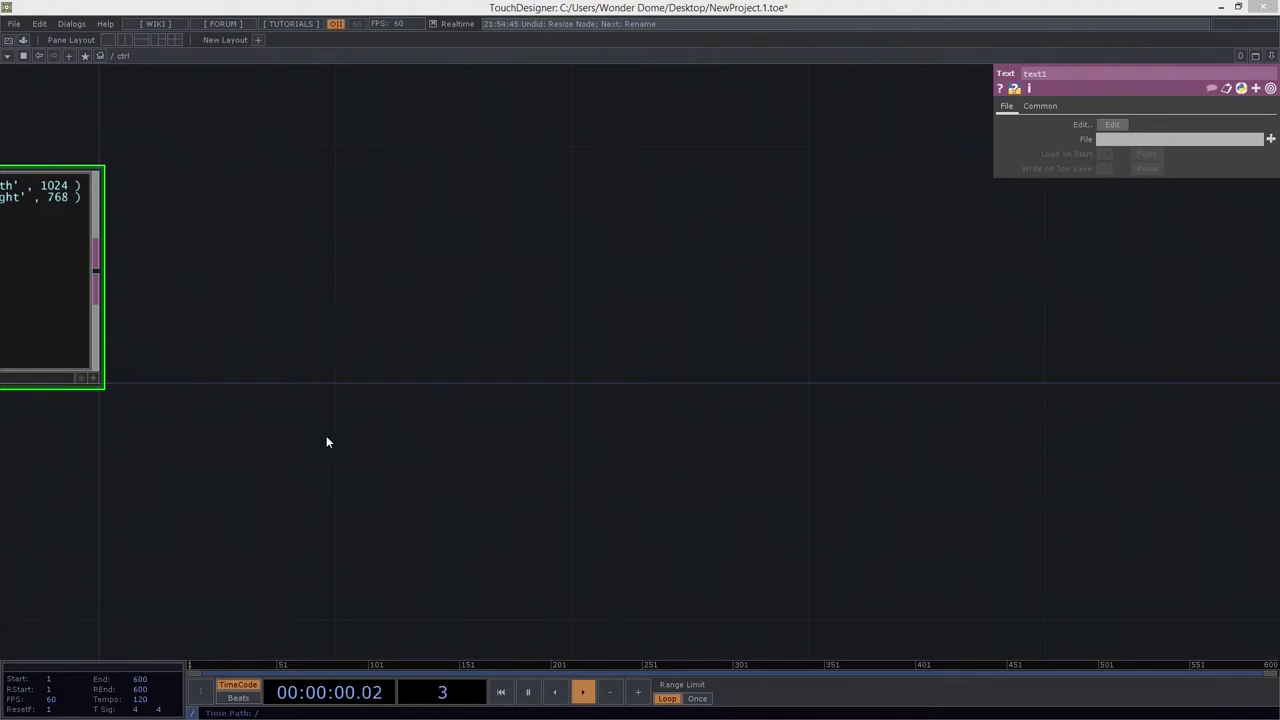
key(ctrl+v)
scroll(596, 409, down, 3)
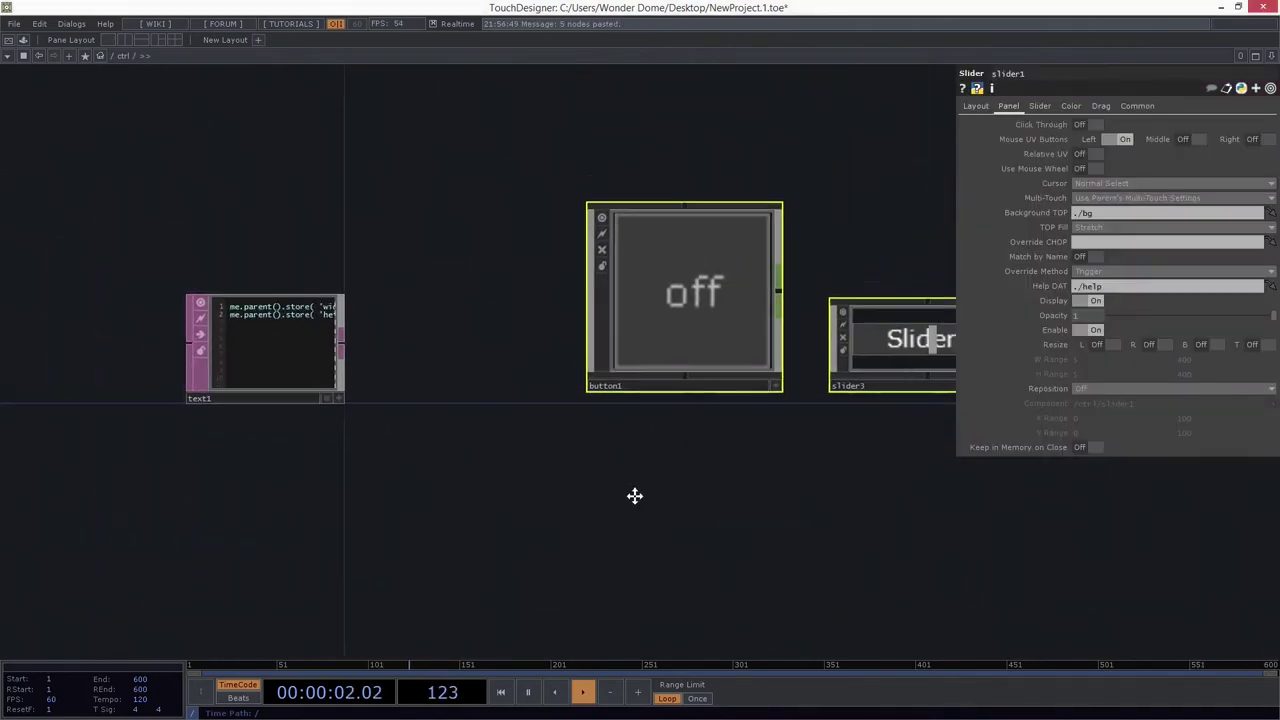
drag(709, 493, 526, 502)
scroll(745, 512, down, 3)
drag(767, 495, 502, 528)
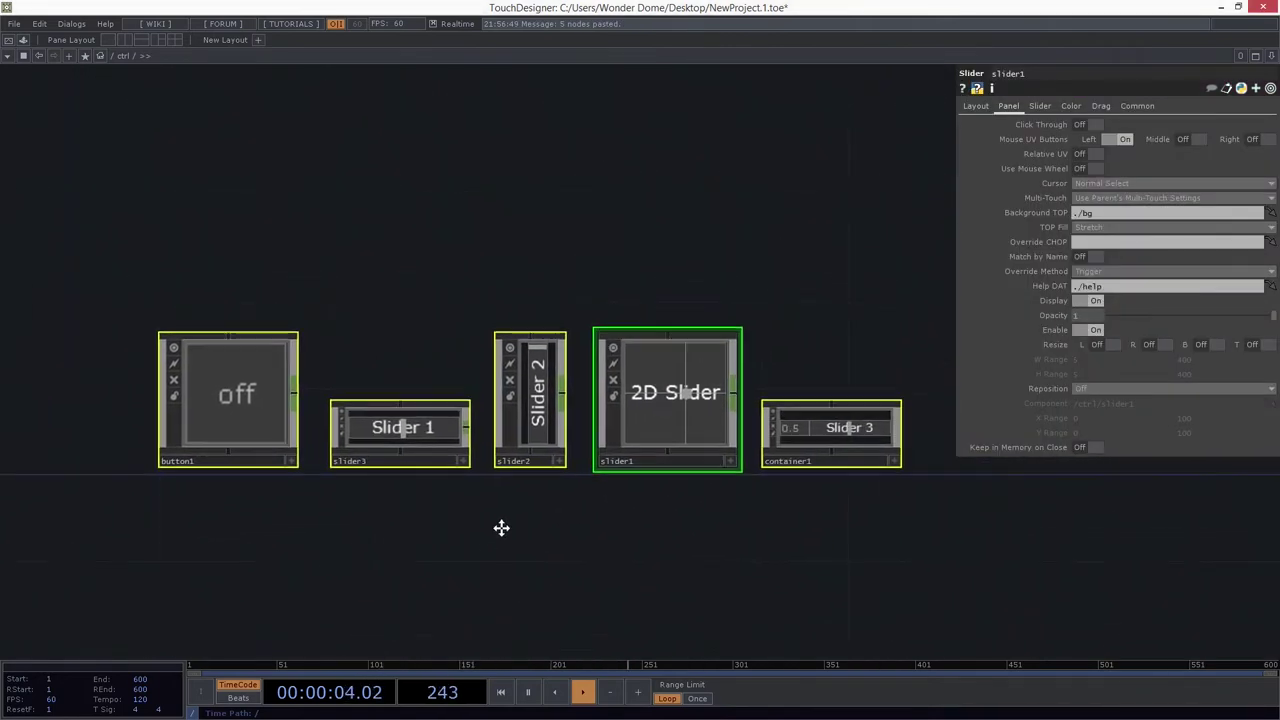
Step: Return to the root network and inspect how the pasted controls are laid out in the ctrl container
key(u)
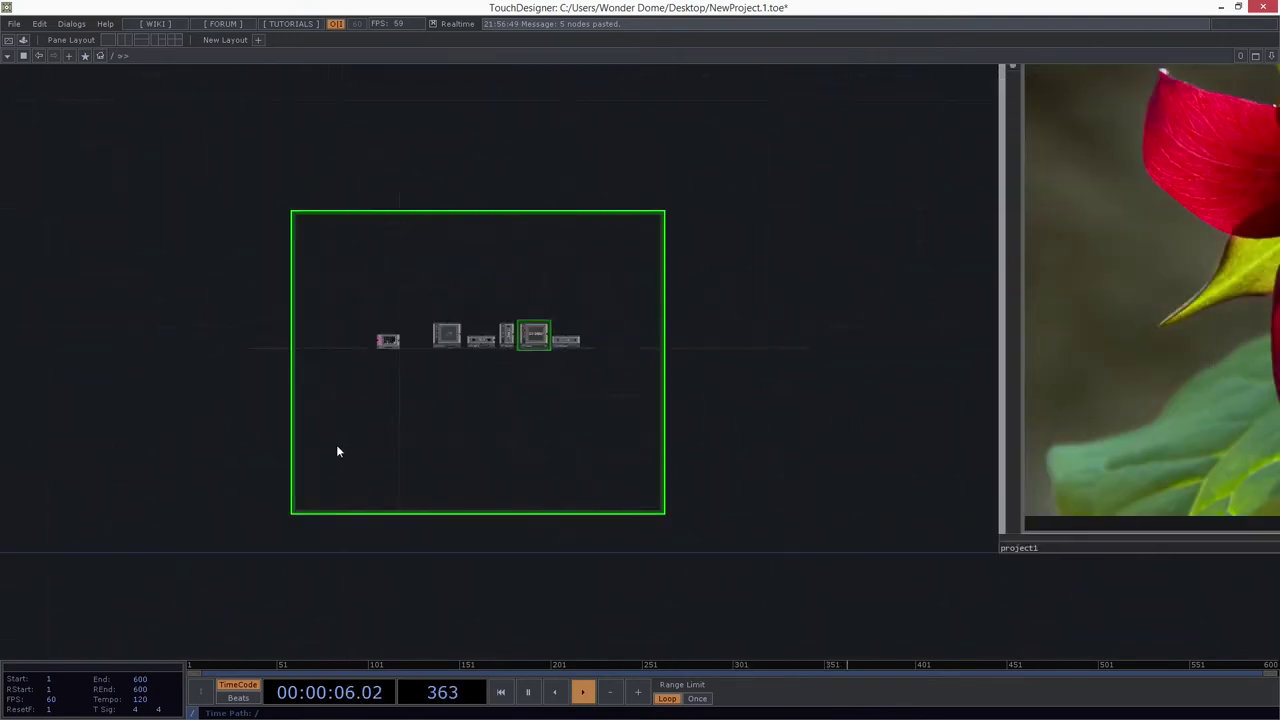
scroll(401, 363, up, 4)
key(p)
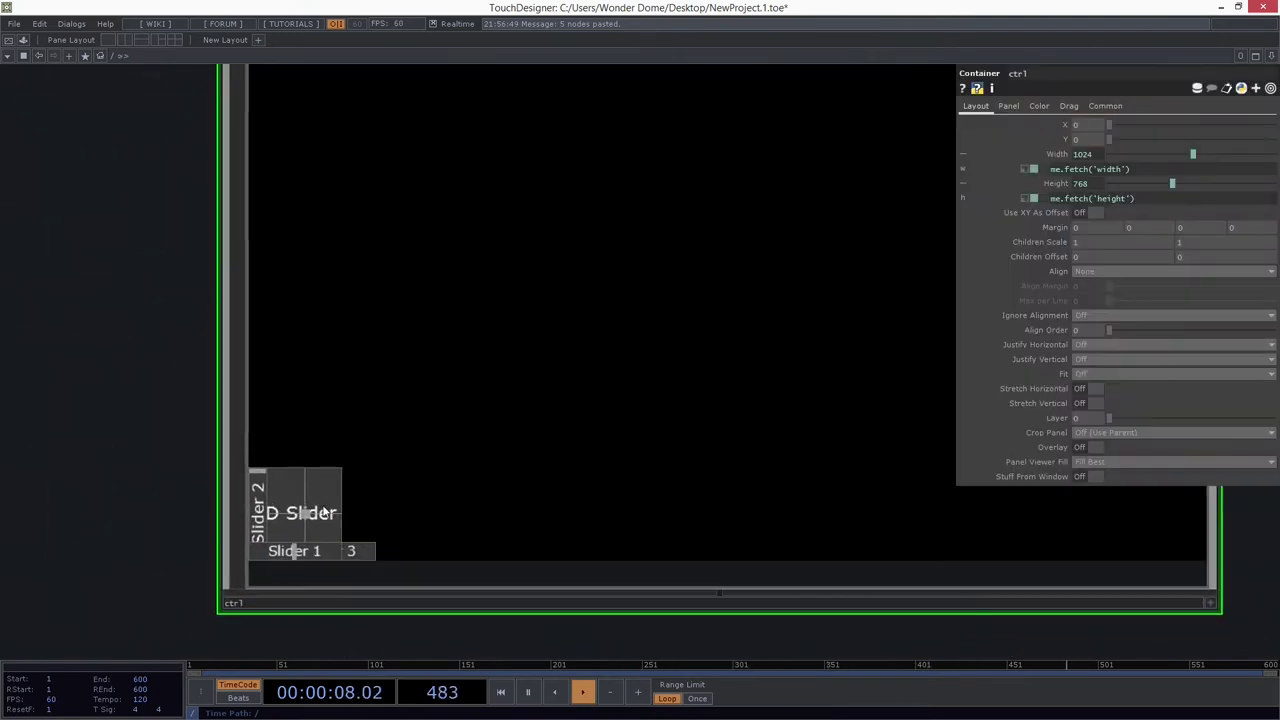
scroll(265, 502, down, 3)
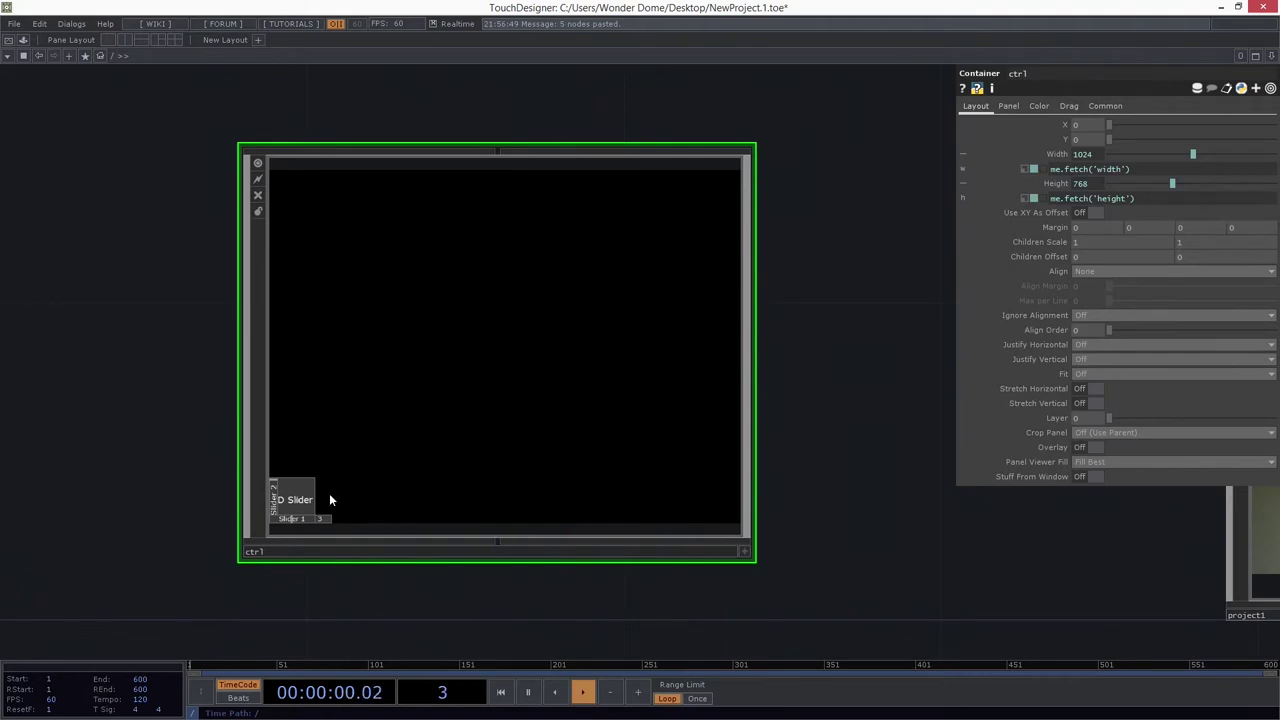
Step: Go back inside the ctrl container, select the slider3 component and show its layout parameters
key(i)
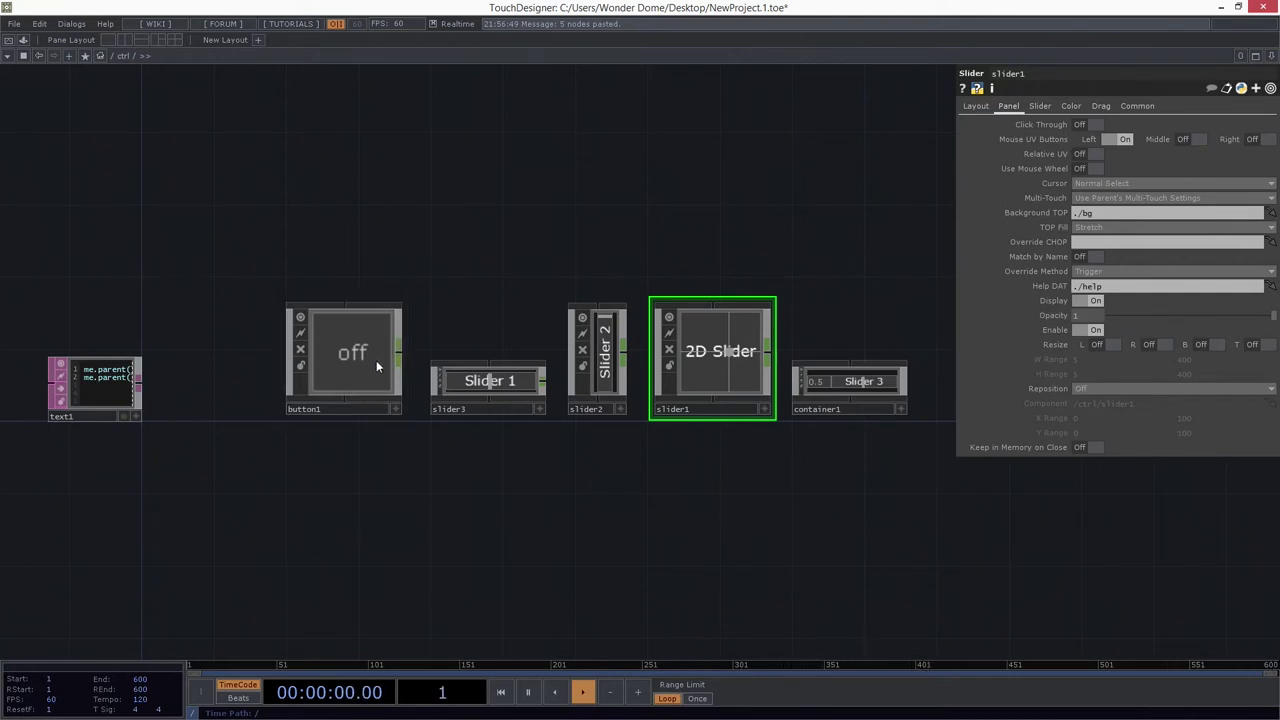
drag(466, 228, 406, 306)
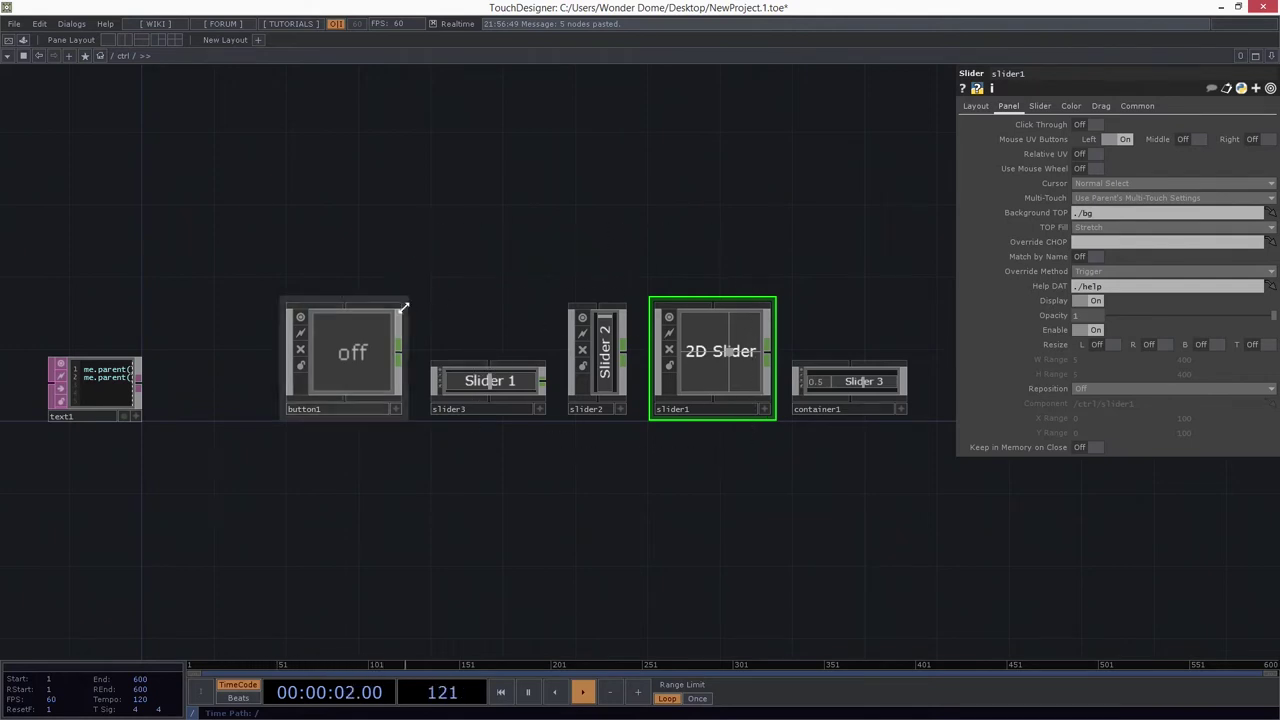
scroll(480, 282, up, 2)
drag(533, 368, 529, 388)
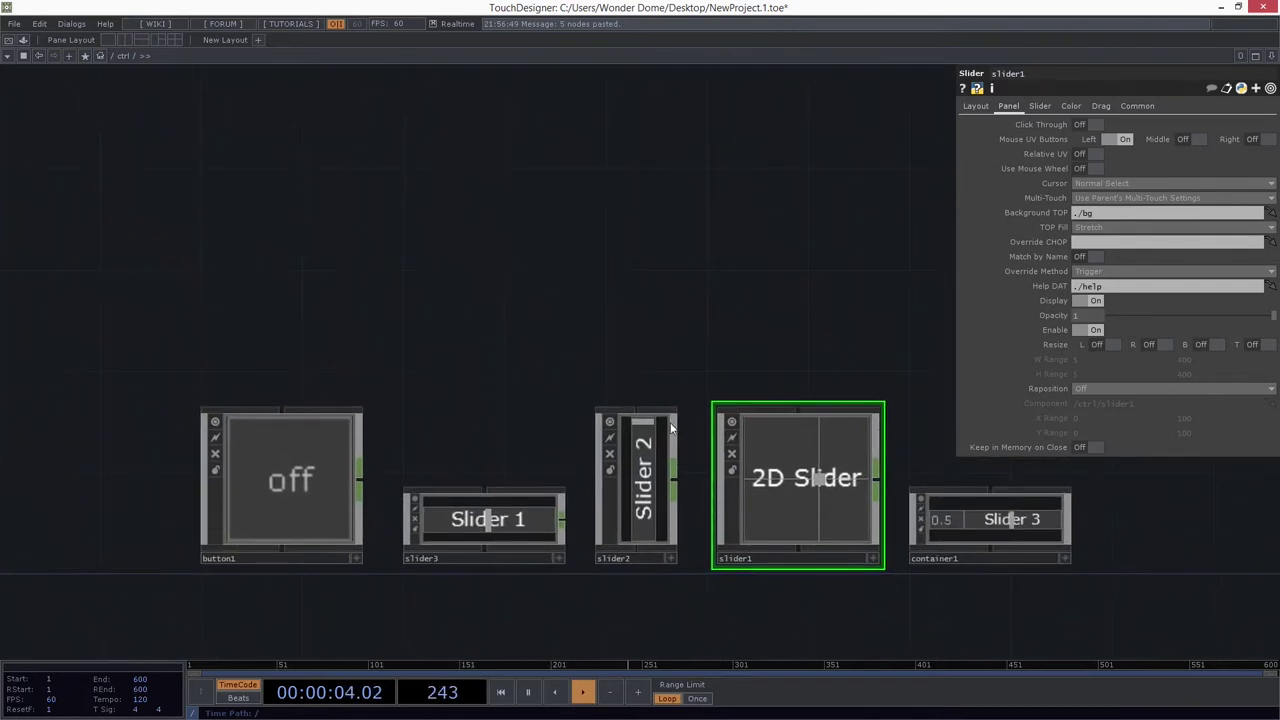
drag(472, 472, 528, 358)
scroll(526, 386, up, 8)
click(661, 481)
click(976, 108)
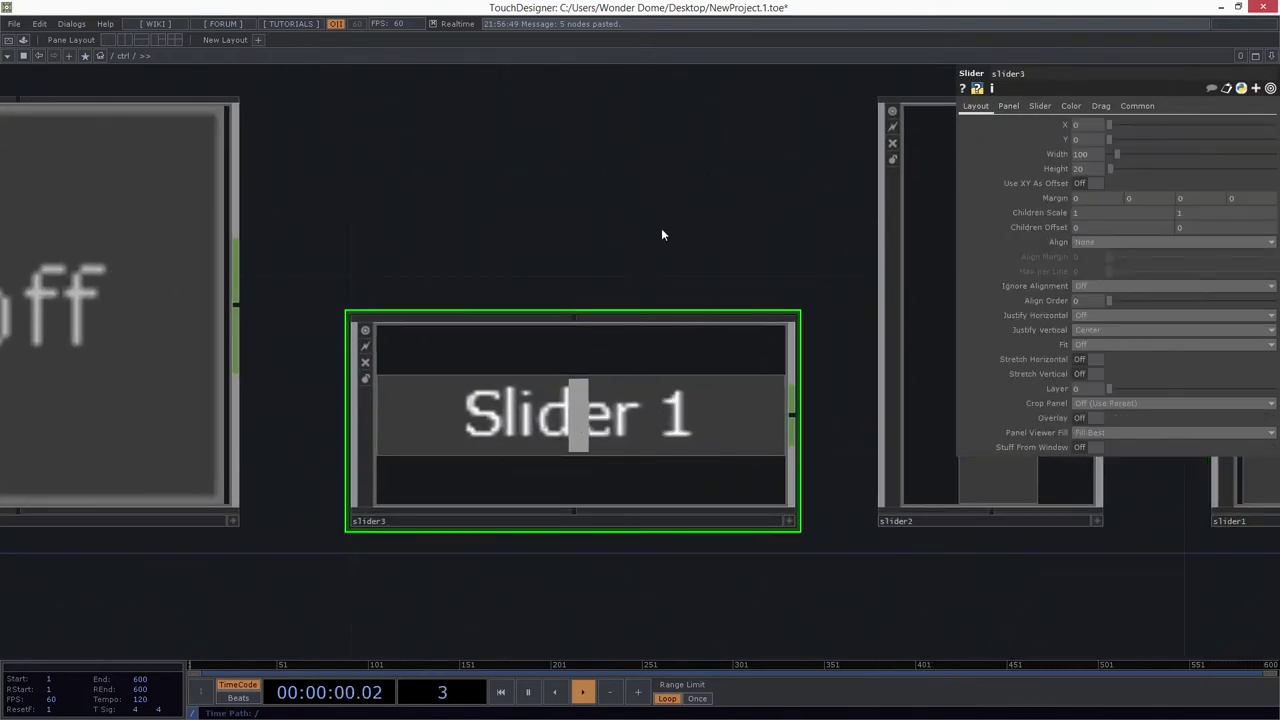
Step: Enter slider3 and examine the expressions behind math1's To Range and the bg Text TOP's resolution
scroll(572, 411, down, 5)
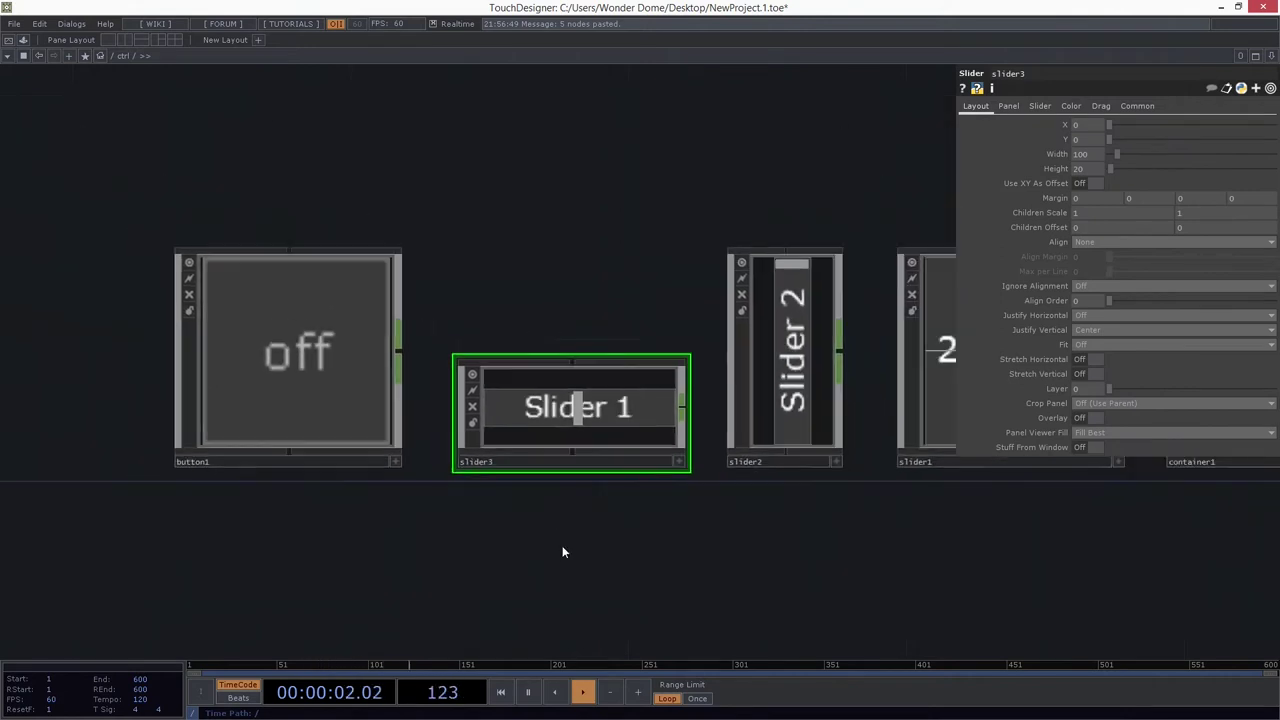
drag(562, 547, 570, 421)
drag(560, 300, 235, 563)
drag(540, 525, 624, 471)
scroll(435, 515, up, 5)
scroll(435, 515, up, 6)
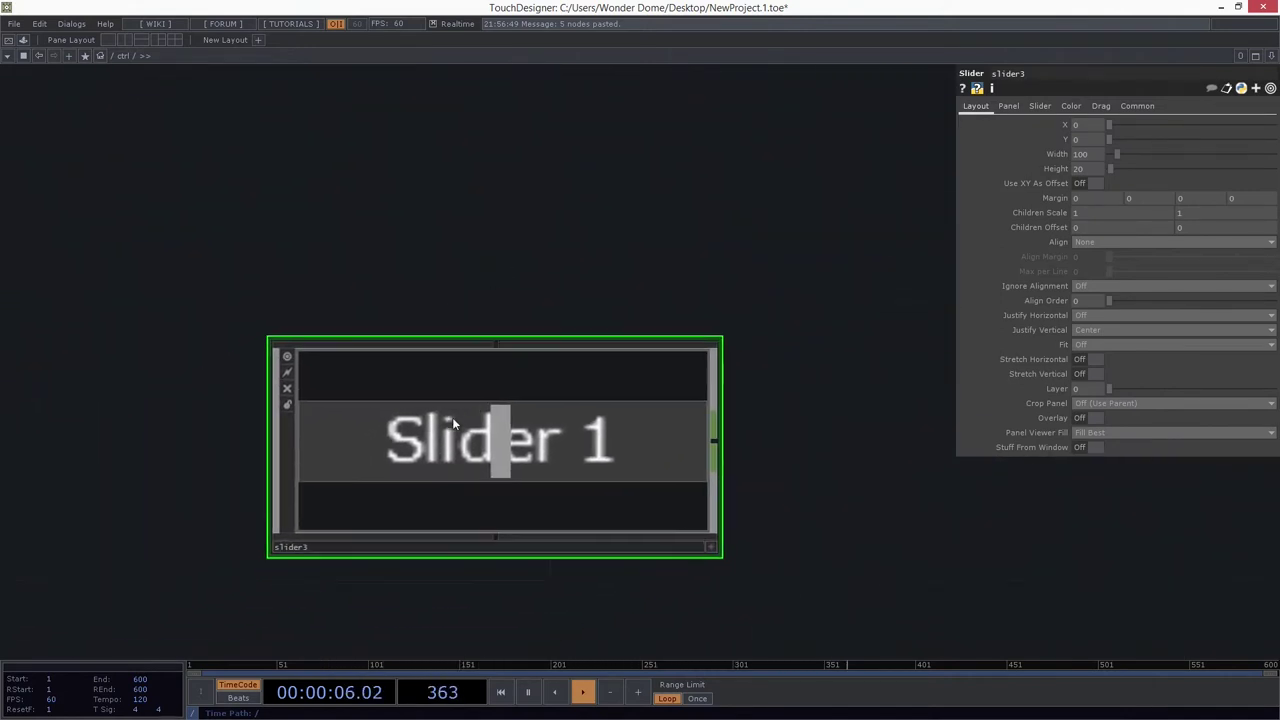
key(p)
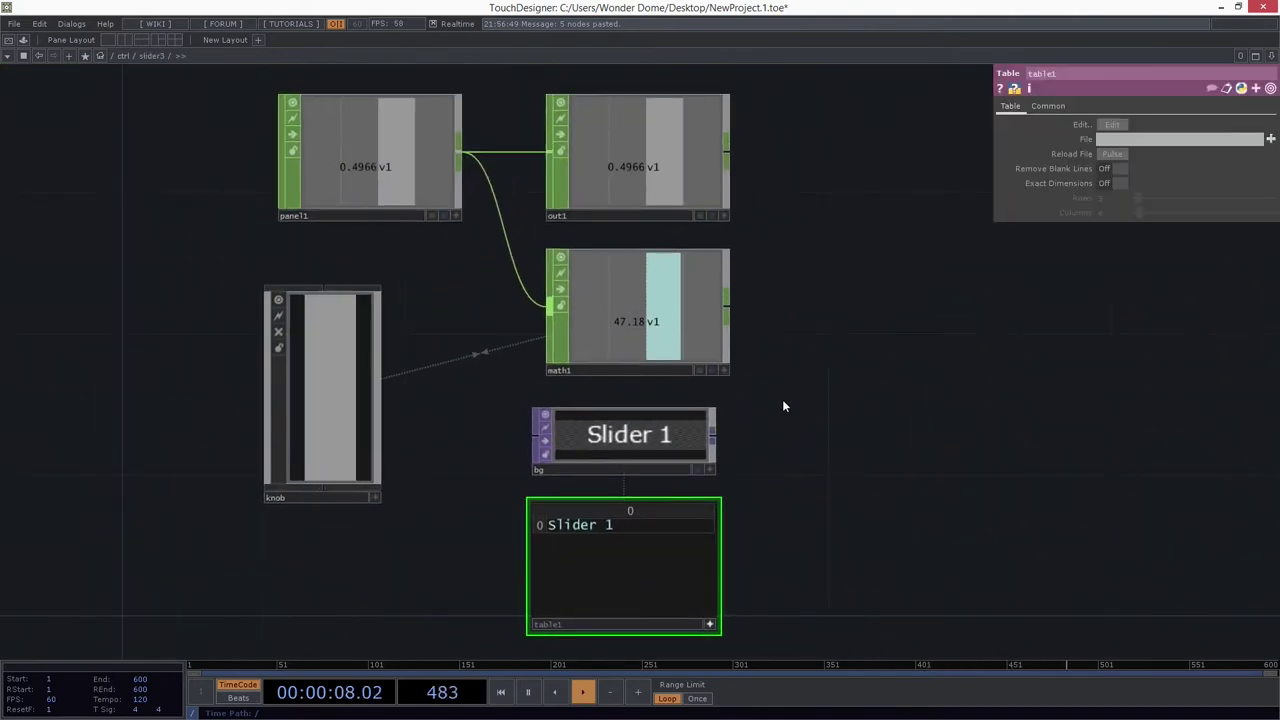
right_drag(434, 446, 286, 541)
right_drag(760, 316, 652, 356)
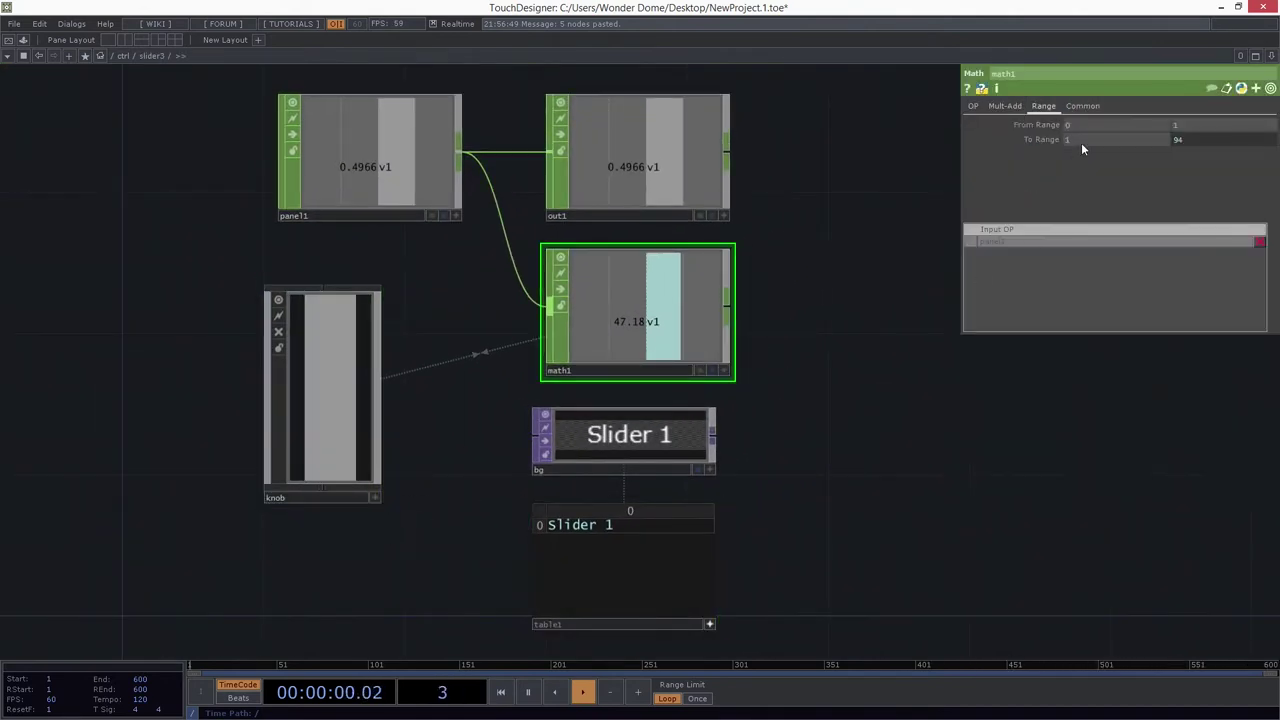
click(1035, 138)
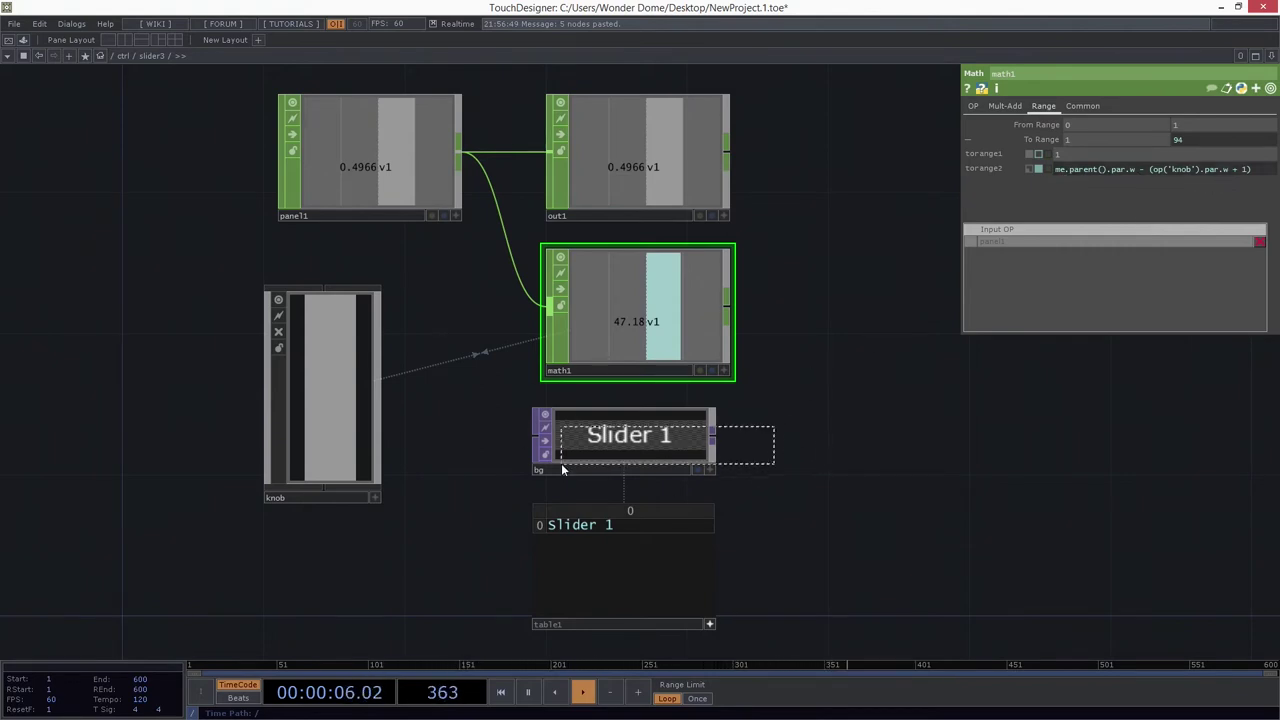
click(634, 457)
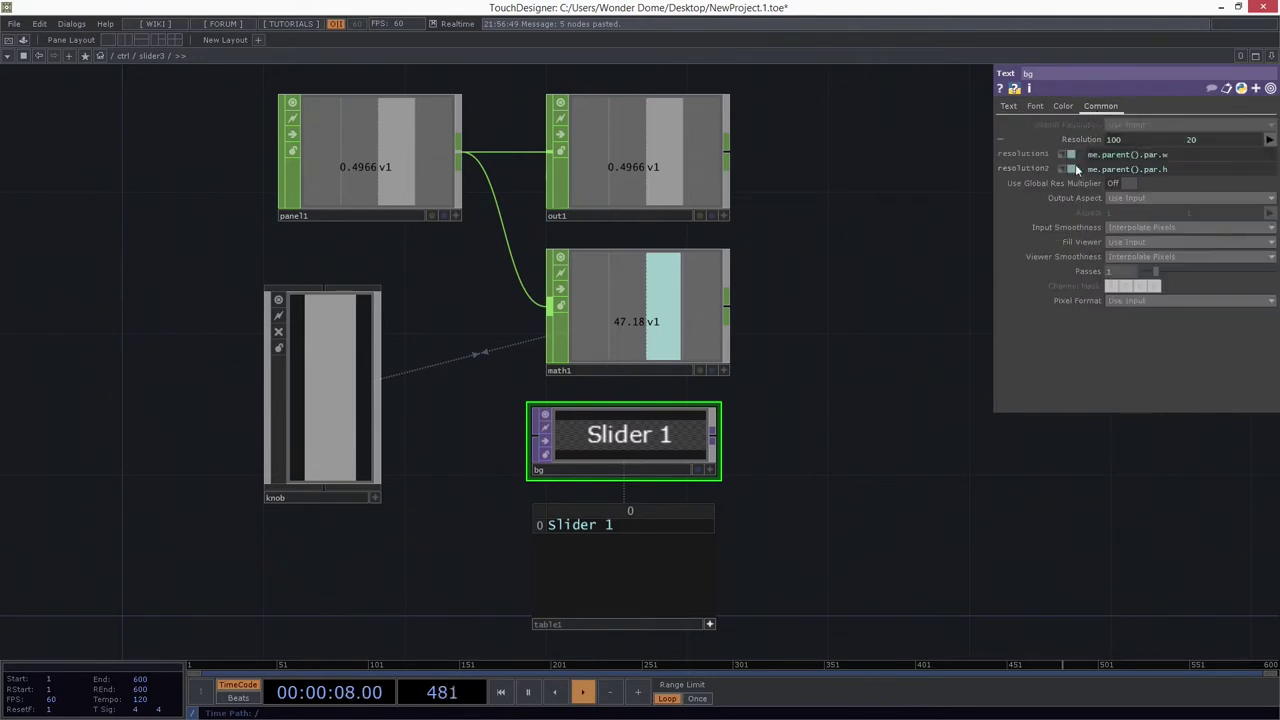
scroll(422, 372, down, 5)
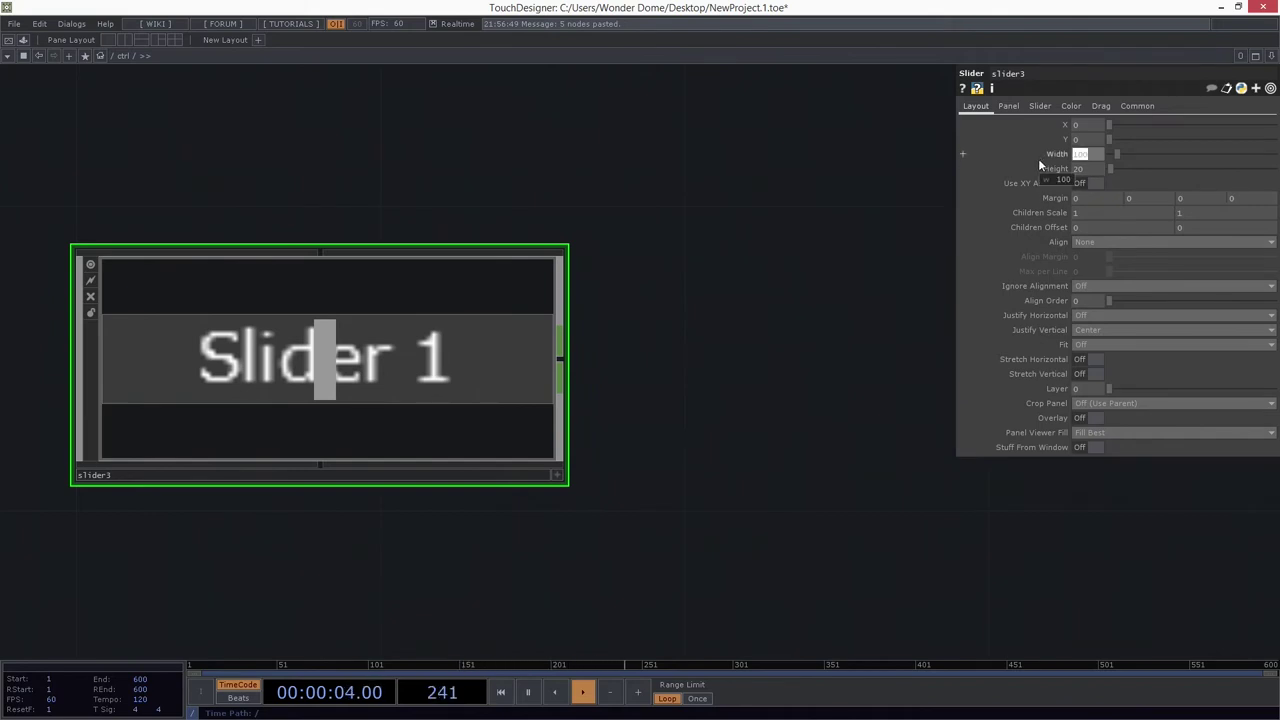
Step: View slider3 in a floating window to check its original size, and close the window
right_click(457, 419)
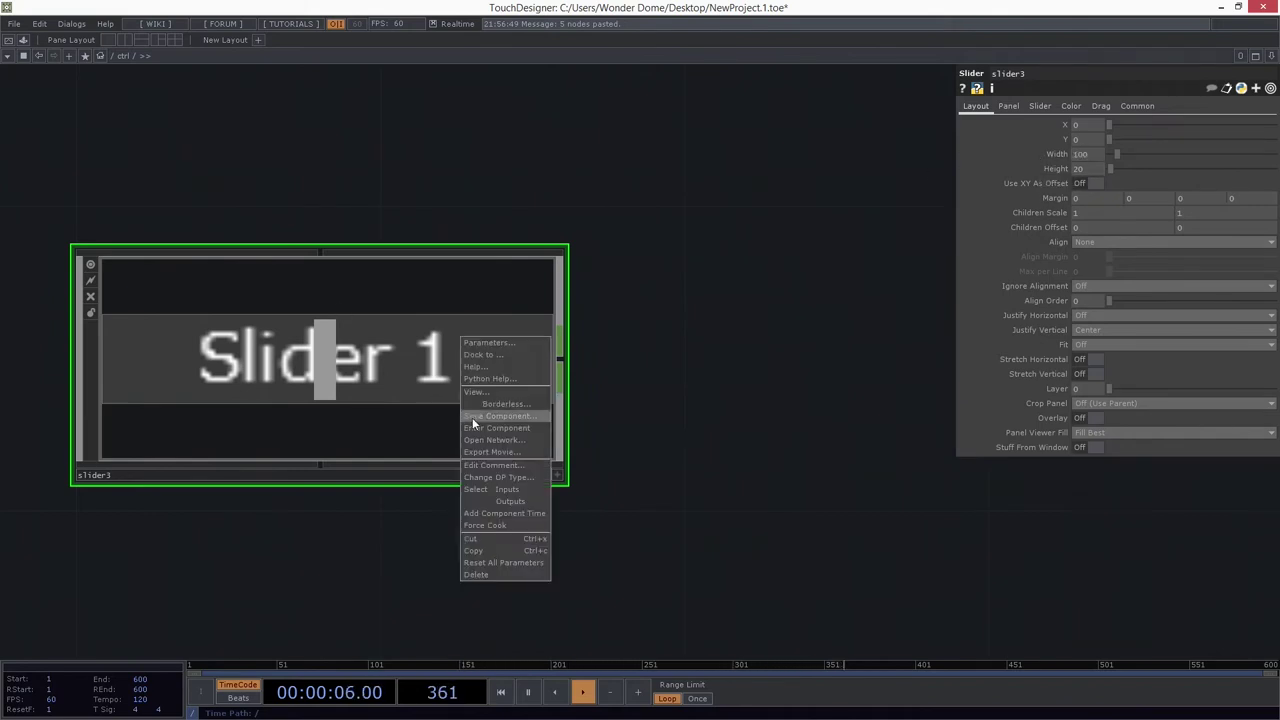
click(499, 392)
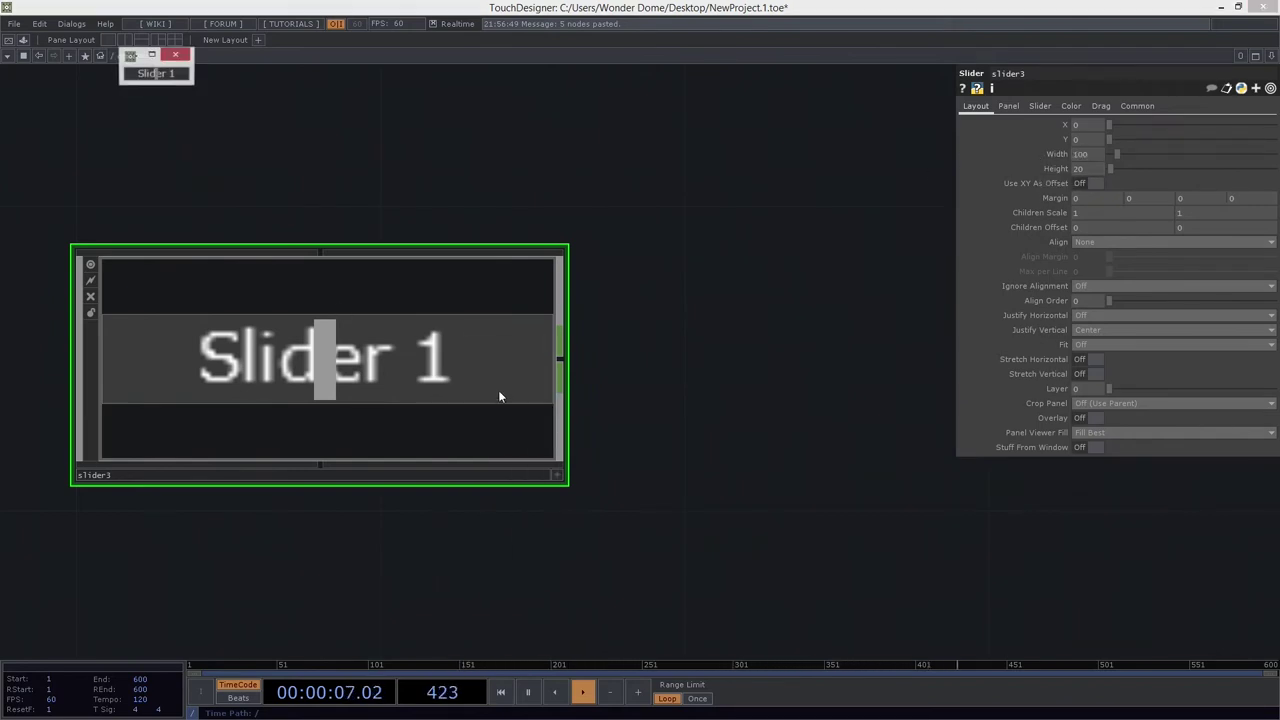
click(178, 54)
Step: Set slider3's width to 300 and its height to 60
drag(420, 166, 777, 343)
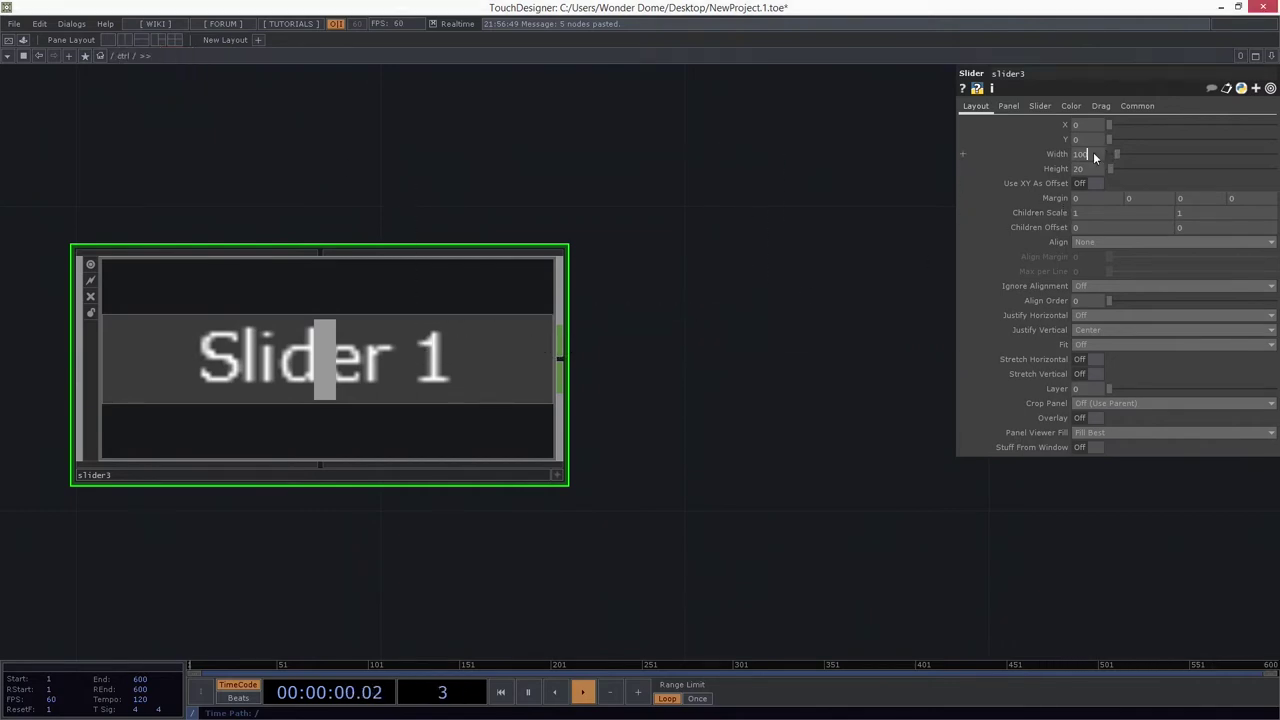
text(300)
click(1080, 168)
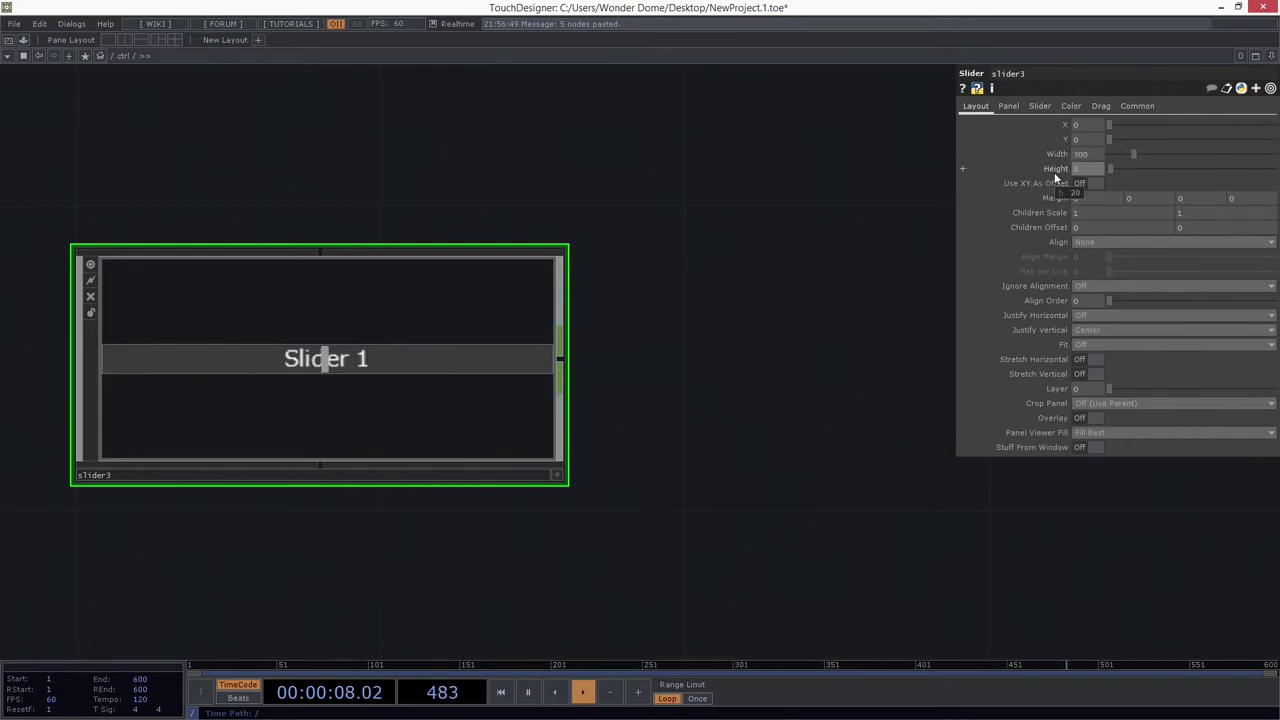
text(60)
key(Return)
Step: View the enlarged slider3 in a floating window and test it by moving its handle
right_click(421, 414)
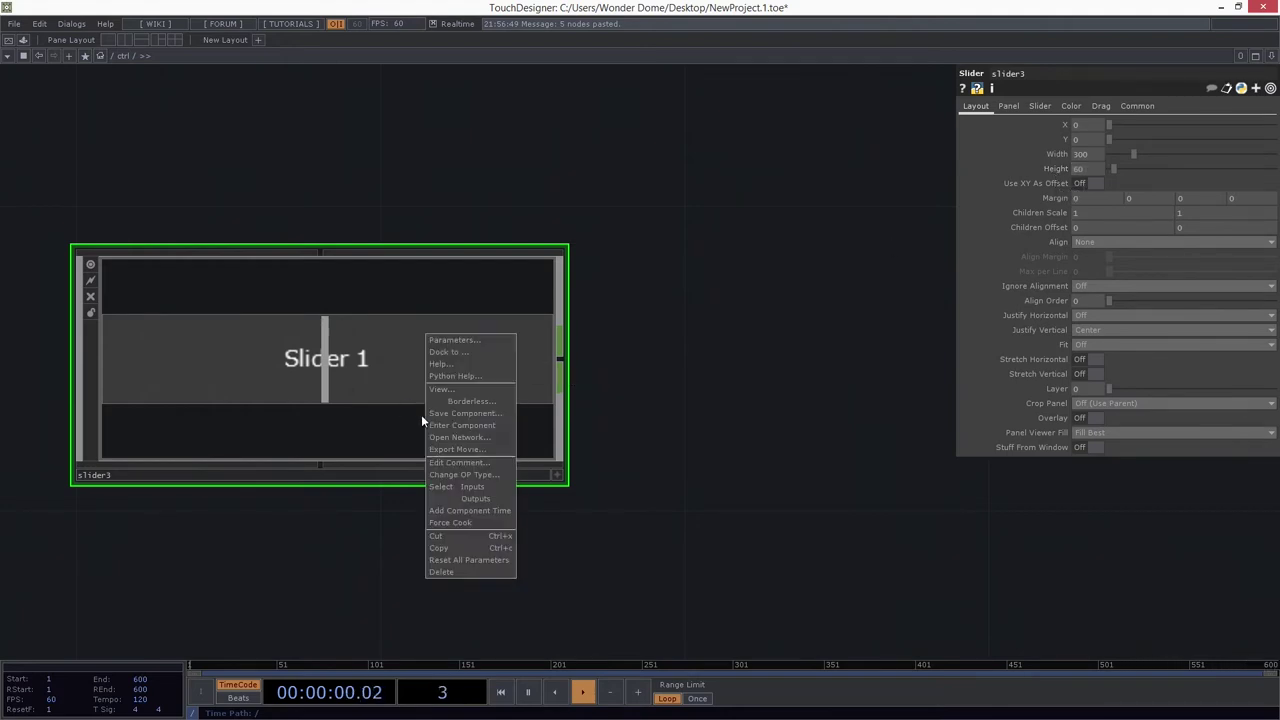
click(472, 389)
drag(220, 88, 195, 146)
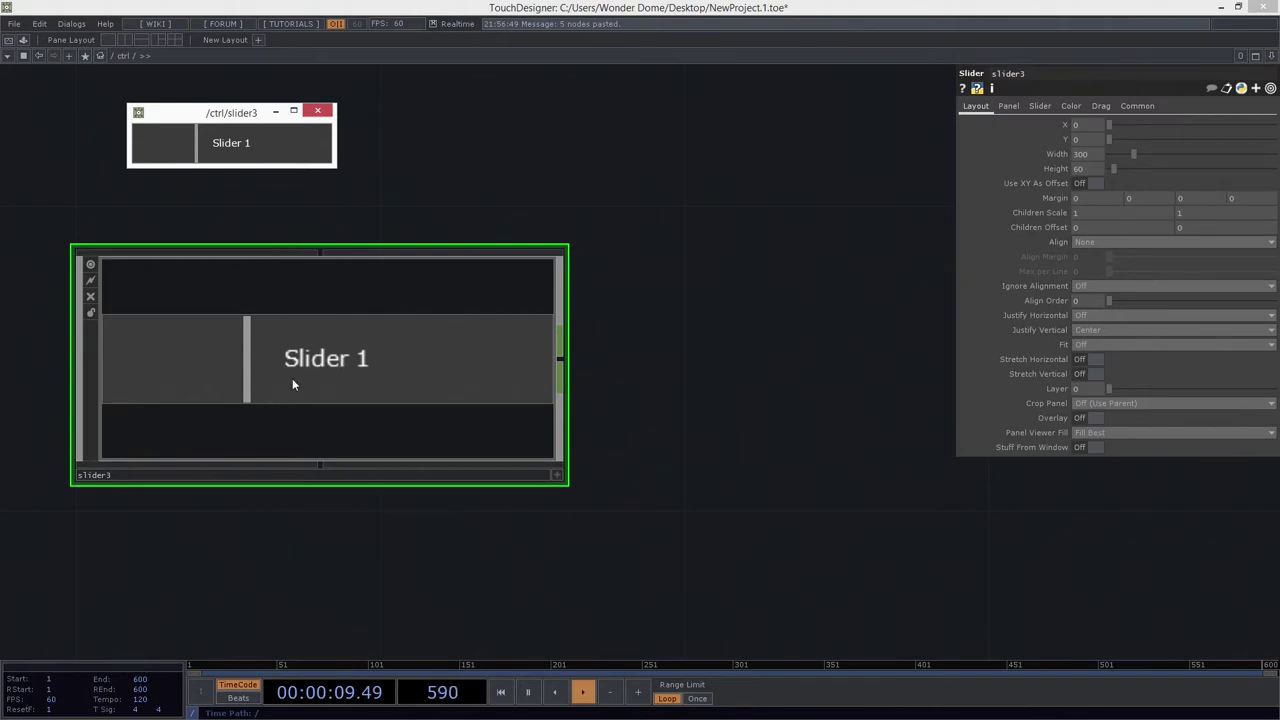
Step: Enter slider3 and raise the bg Text TOP's Font Size X to about 29
click(422, 146)
scroll(344, 345, up, 6)
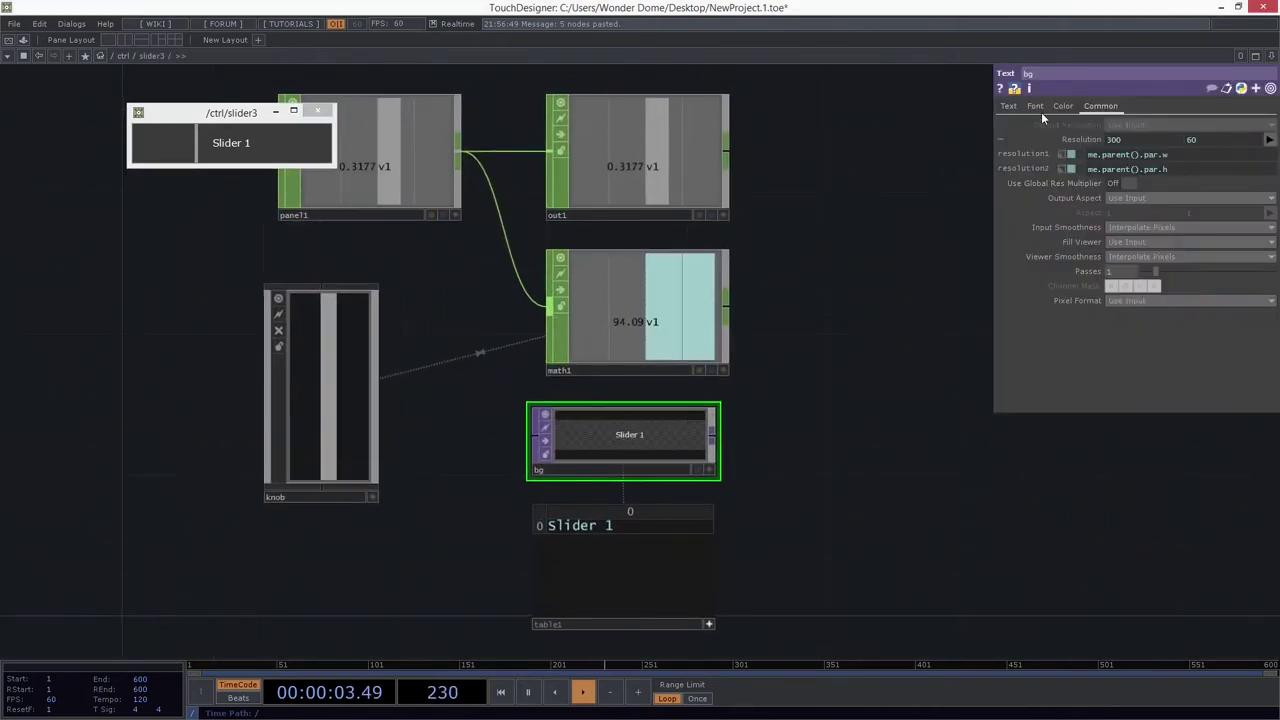
click(1037, 106)
drag(1162, 254, 1175, 254)
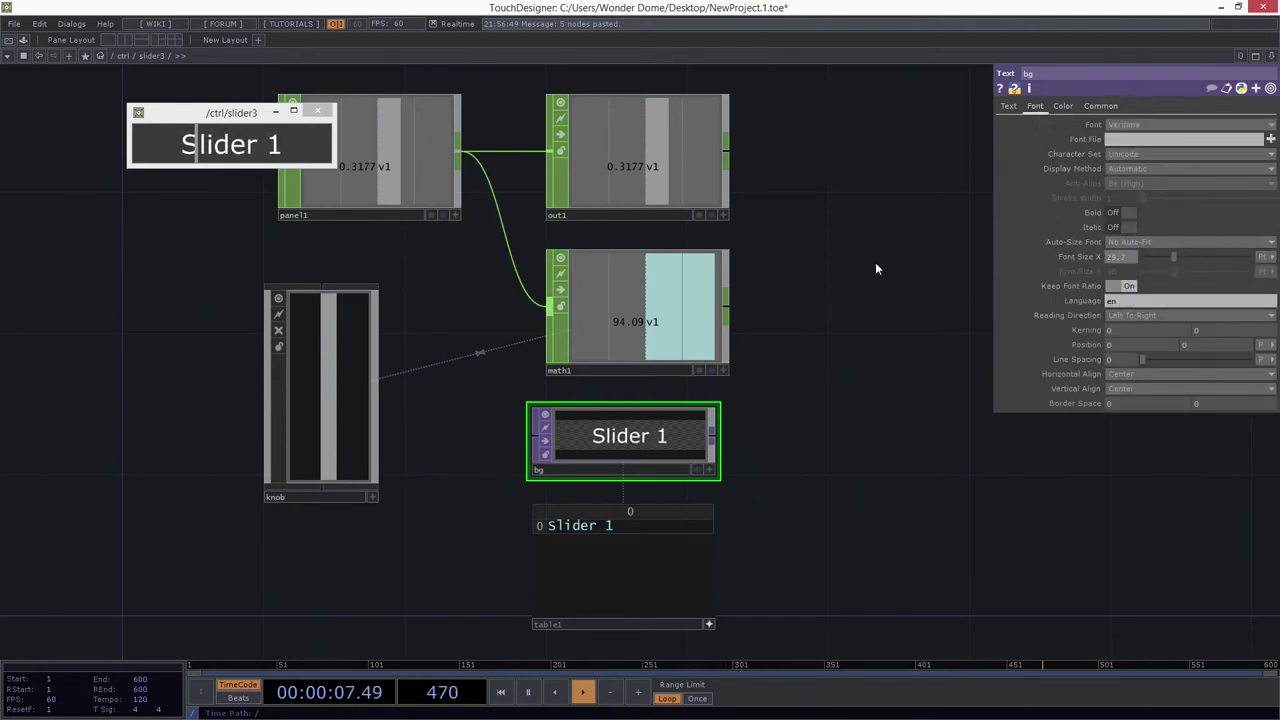
Step: Return to the ctrl network, test slider3's handle in its floating window, and close the window
scroll(512, 340, down, 3)
key(u)
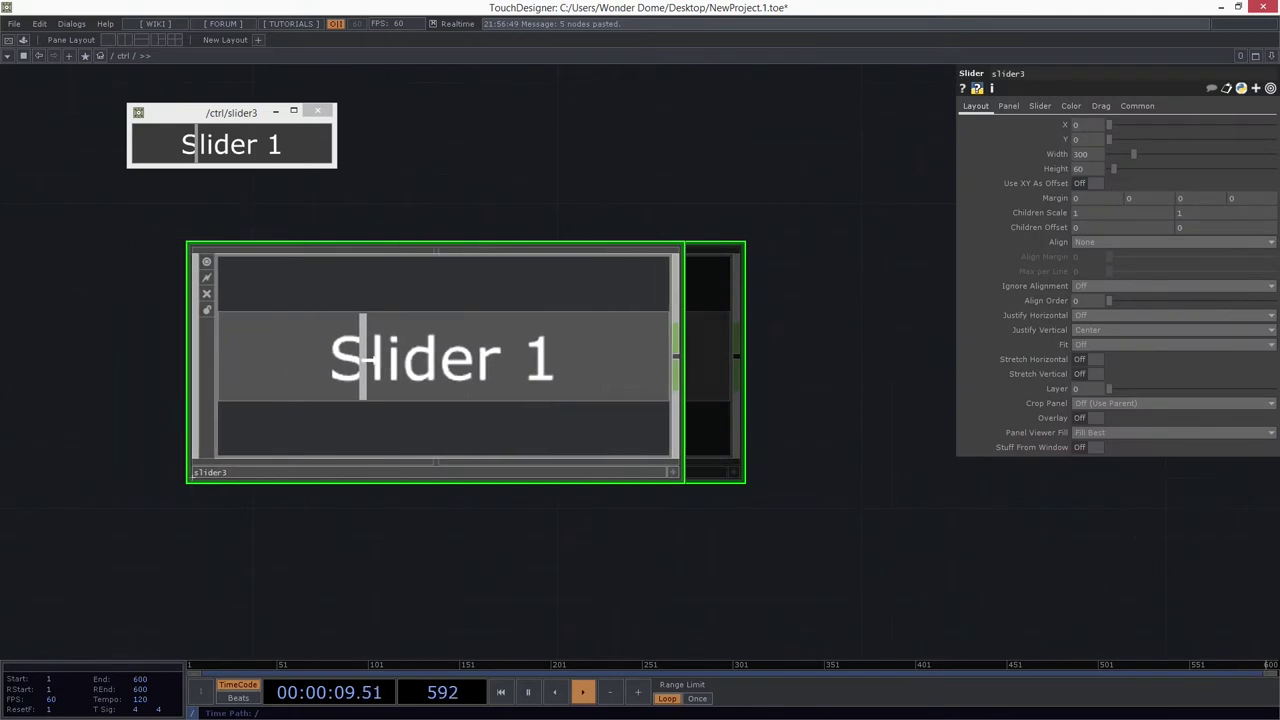
click(176, 145)
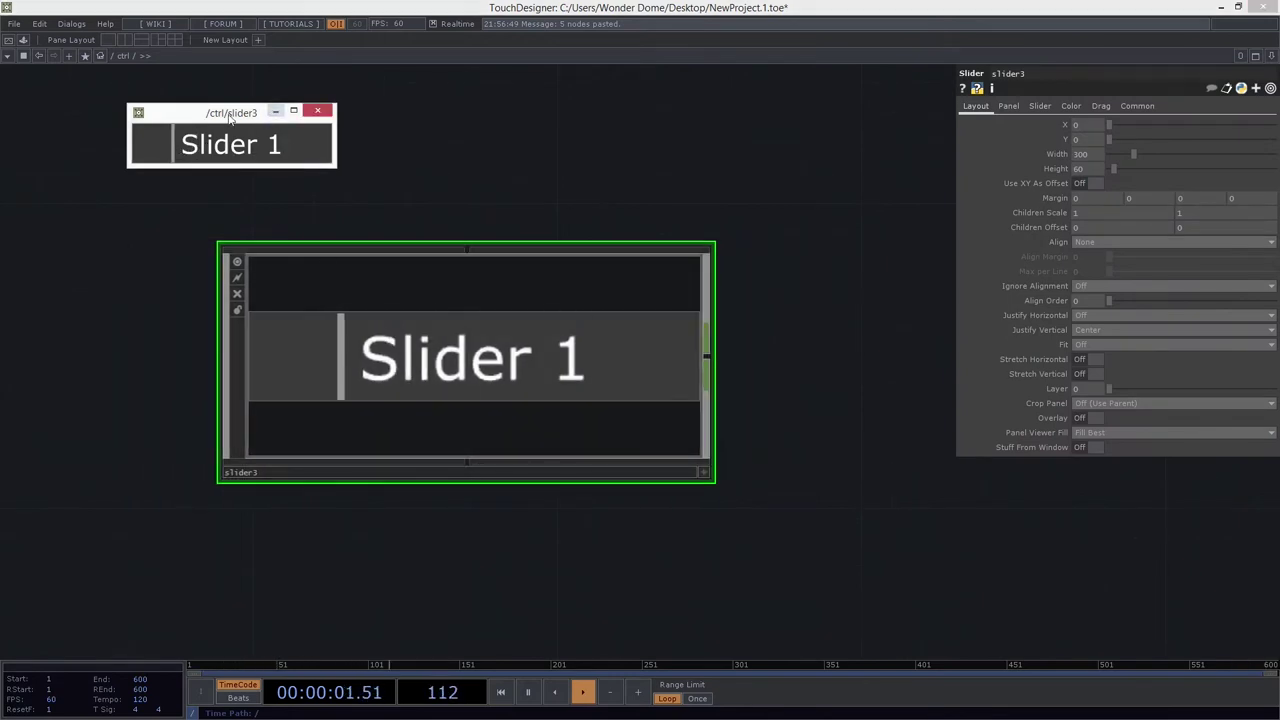
click(318, 114)
Step: View the whole ctrl container in a floating window to check how its controls are placed, and close the window
scroll(472, 148, down, 4)
drag(614, 167, 583, 453)
drag(481, 405, 164, 437)
drag(94, 531, 404, 498)
click(25, 57)
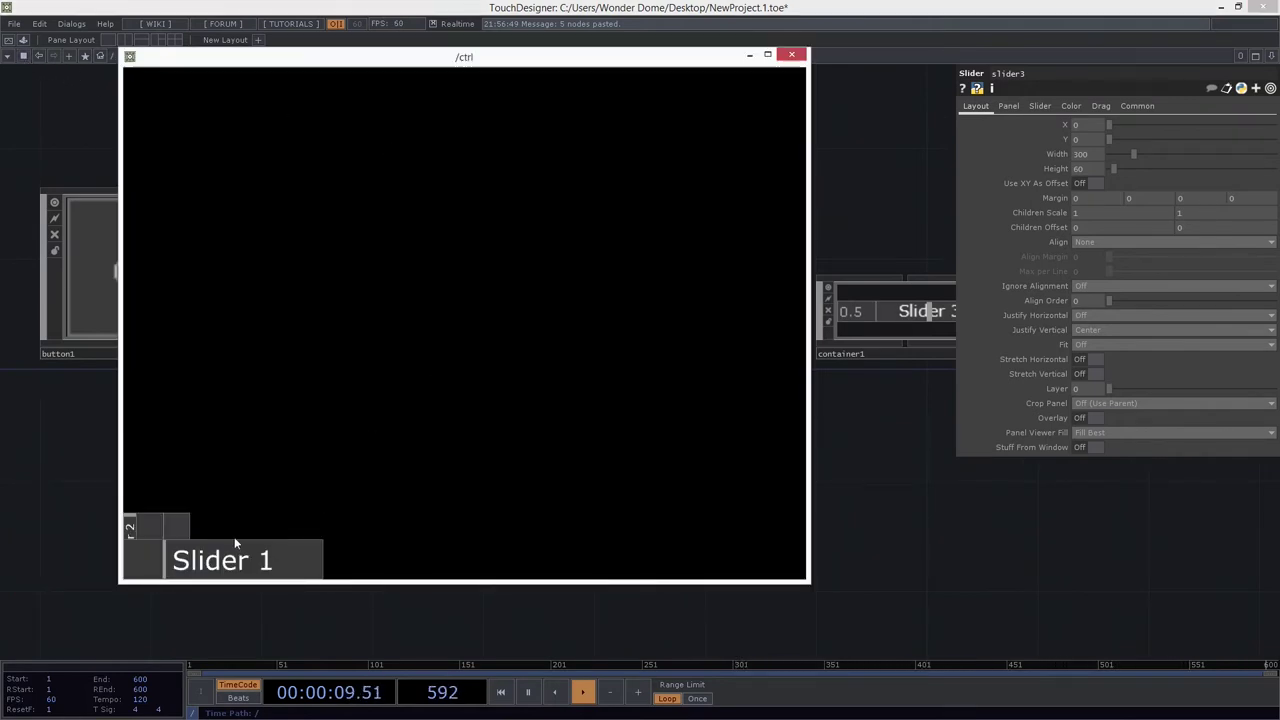
drag(465, 58, 908, 108)
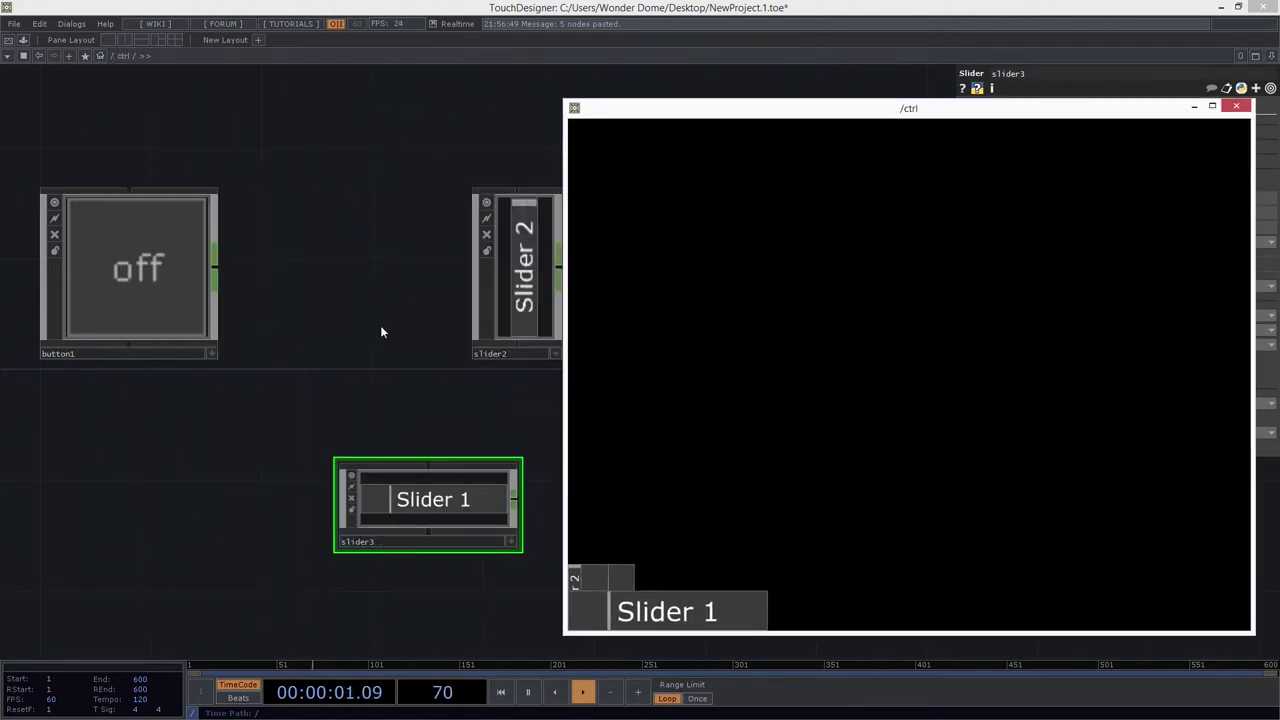
drag(185, 386, 80, 389)
drag(464, 422, 184, 427)
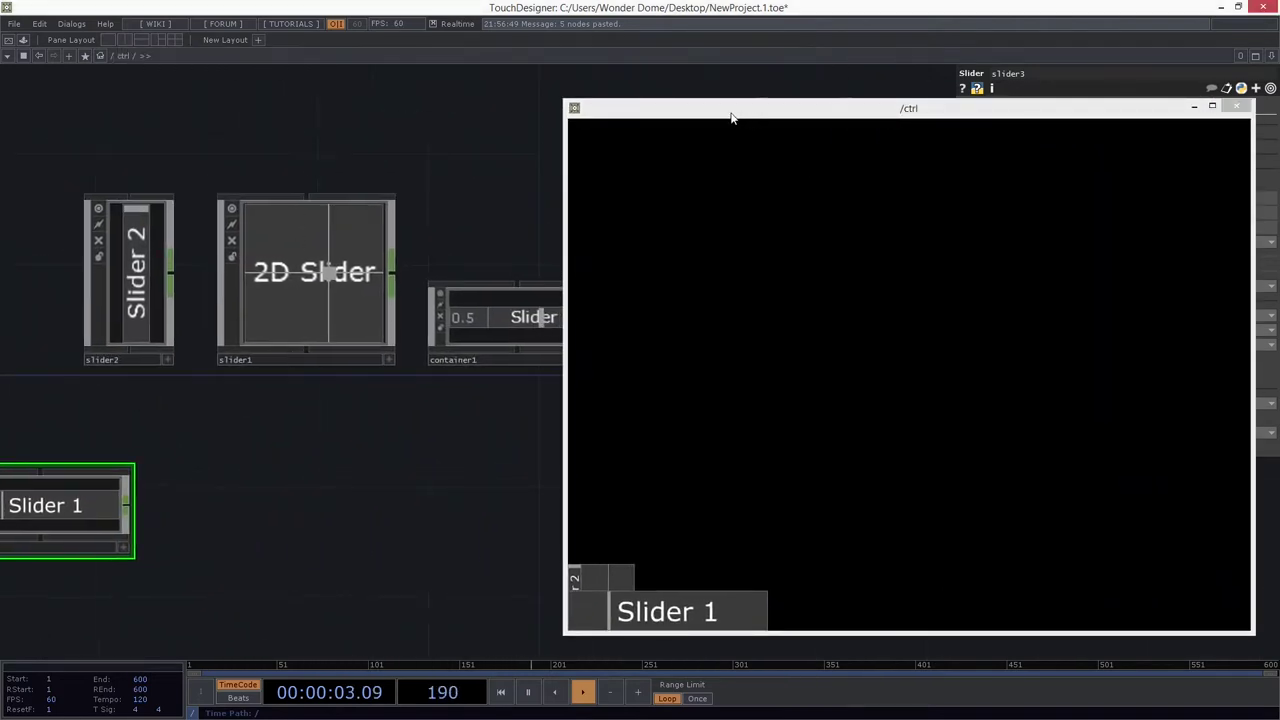
drag(883, 97, 749, 213)
scroll(302, 332, up, 6)
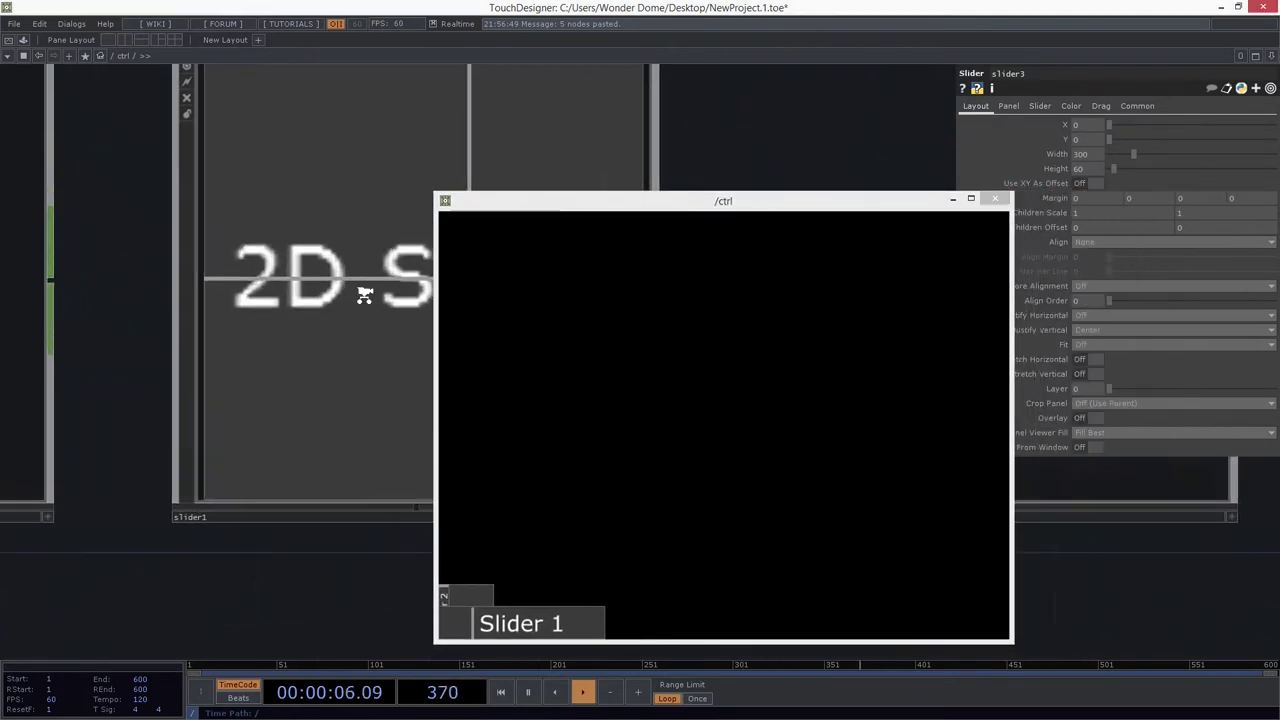
scroll(365, 299, up, 3)
click(995, 198)
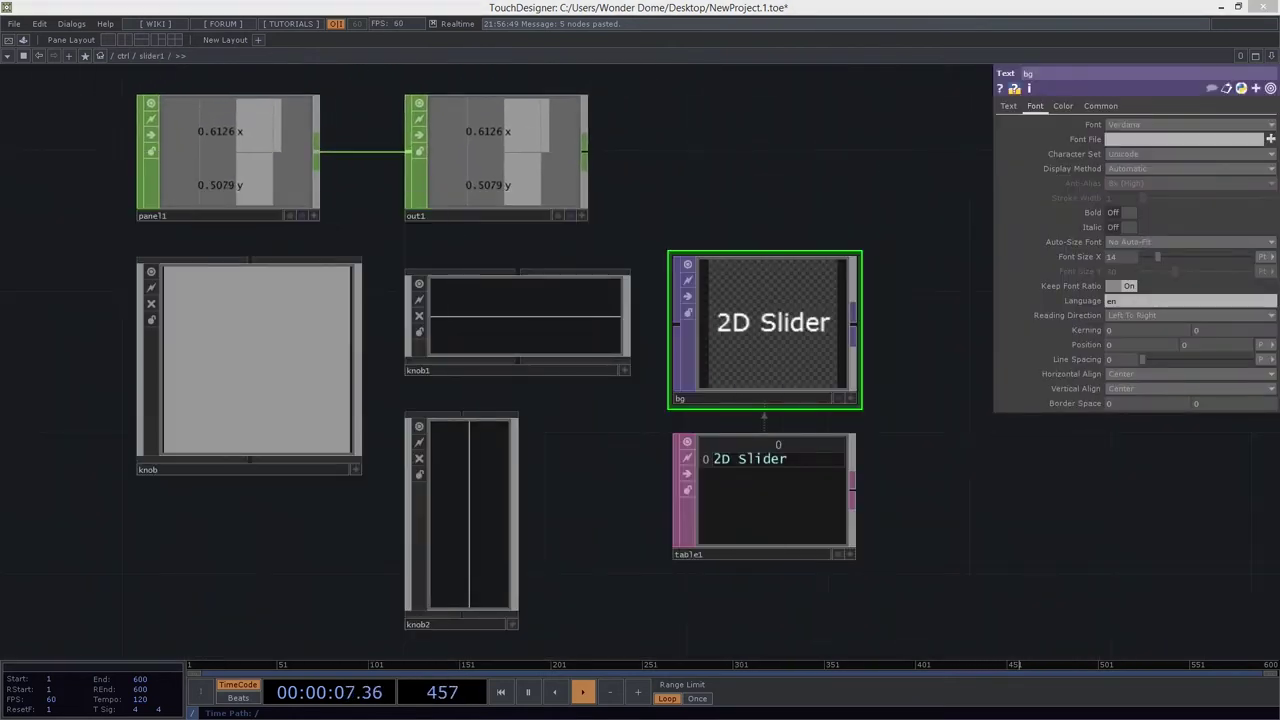
Step: Examine the position and size expressions of the knob container inside slider1
click(155, 432)
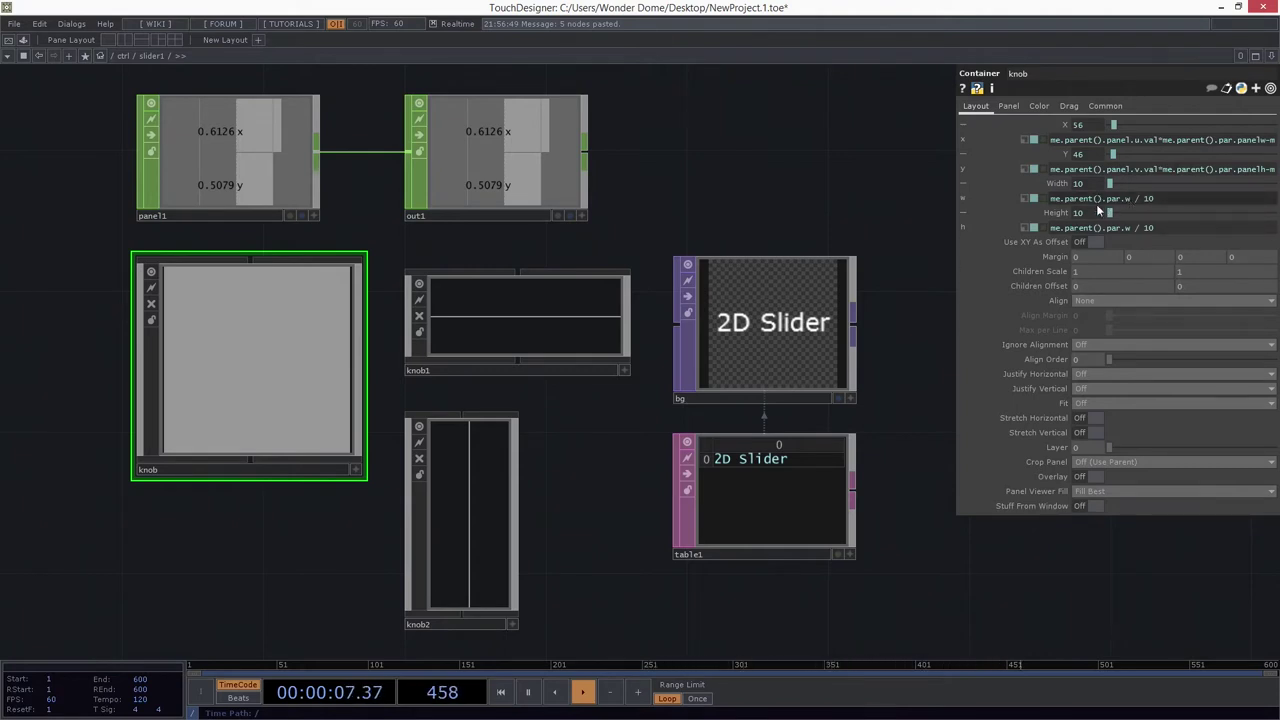
middle_drag(740, 215, 679, 265)
right_drag(444, 180, 546, 304)
Step: Set both the width and the height of slider1 to 300
click(973, 106)
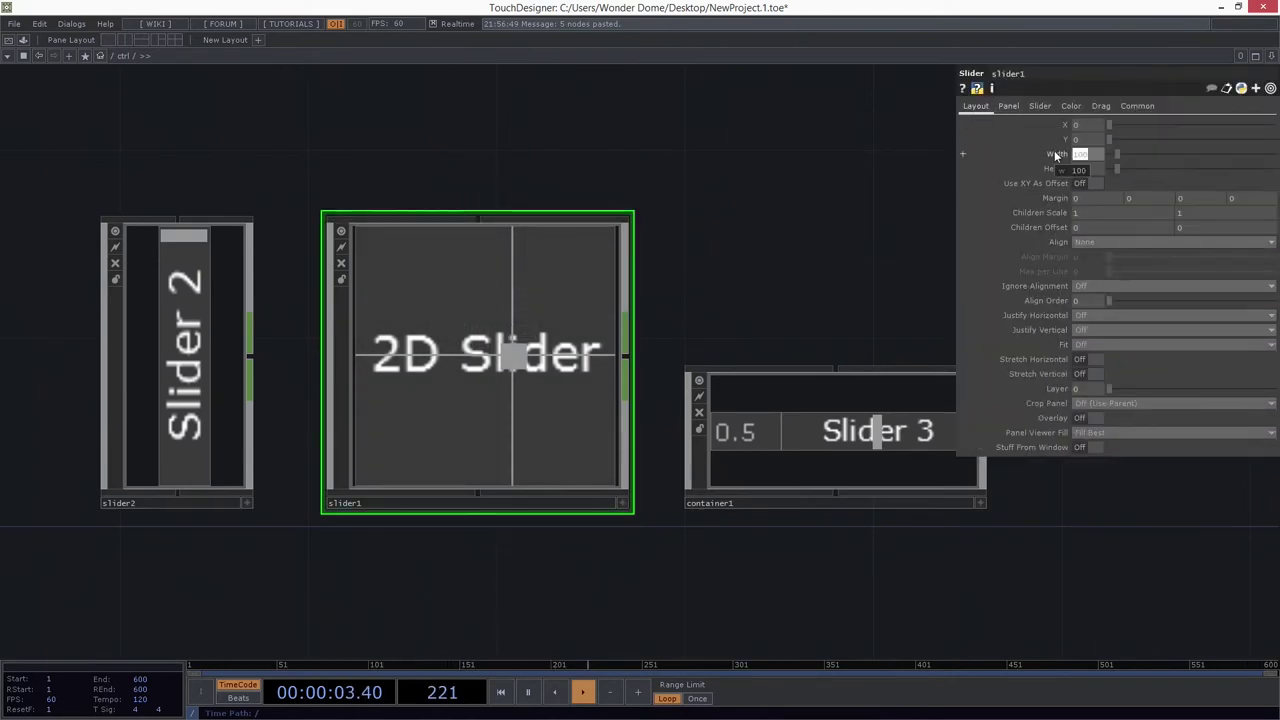
text(300)
key(Return)
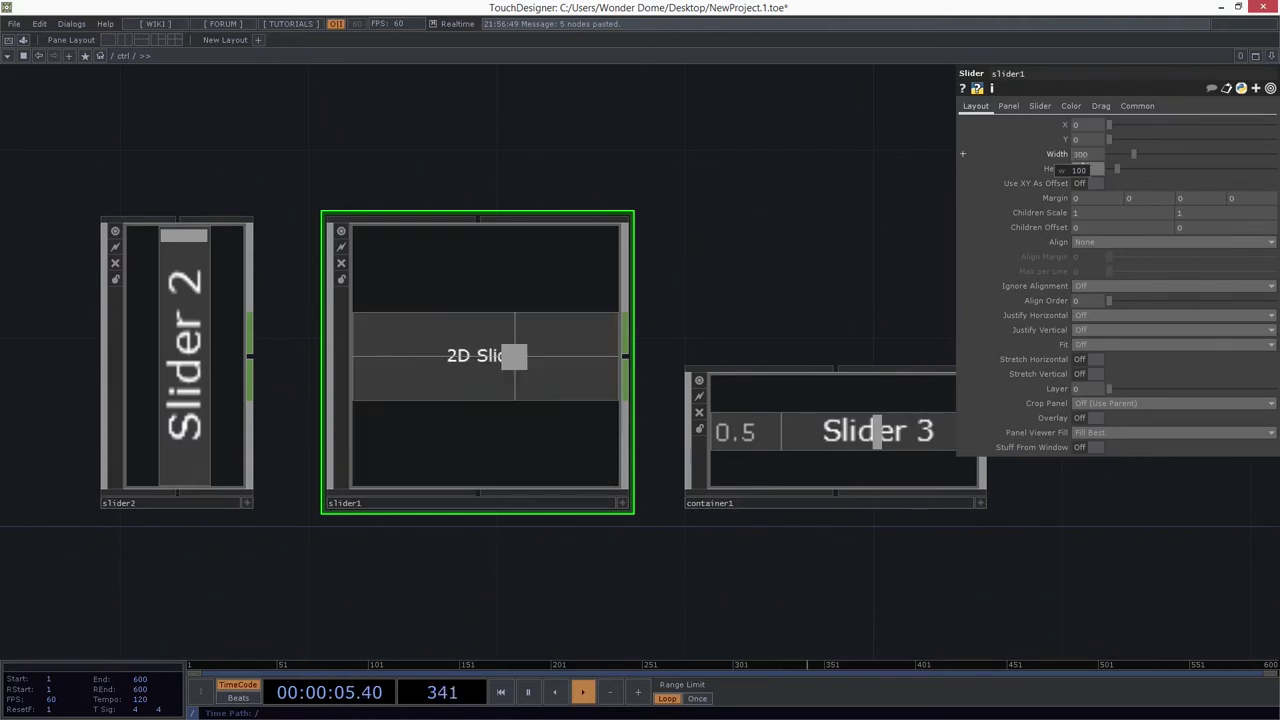
text(300)
key(Return)
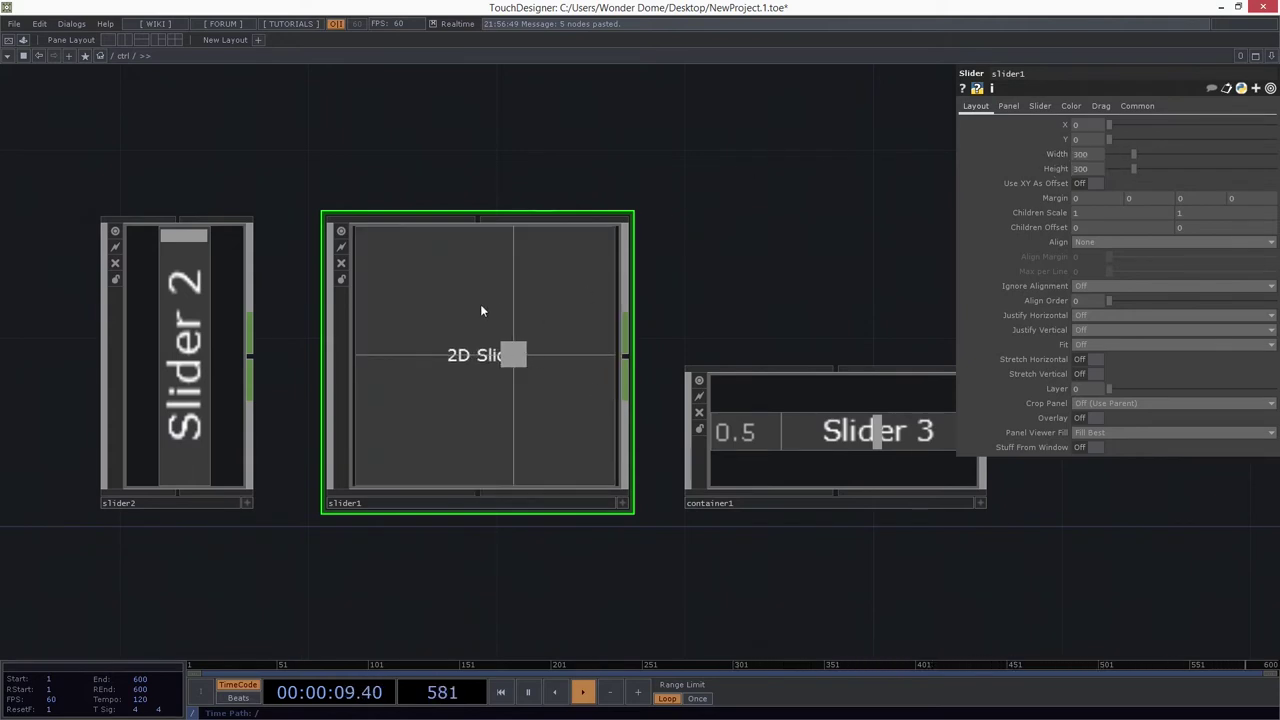
Step: View slider1 in a floating window, test its 2D handle at several positions, and close the window
right_click(480, 304)
click(512, 282)
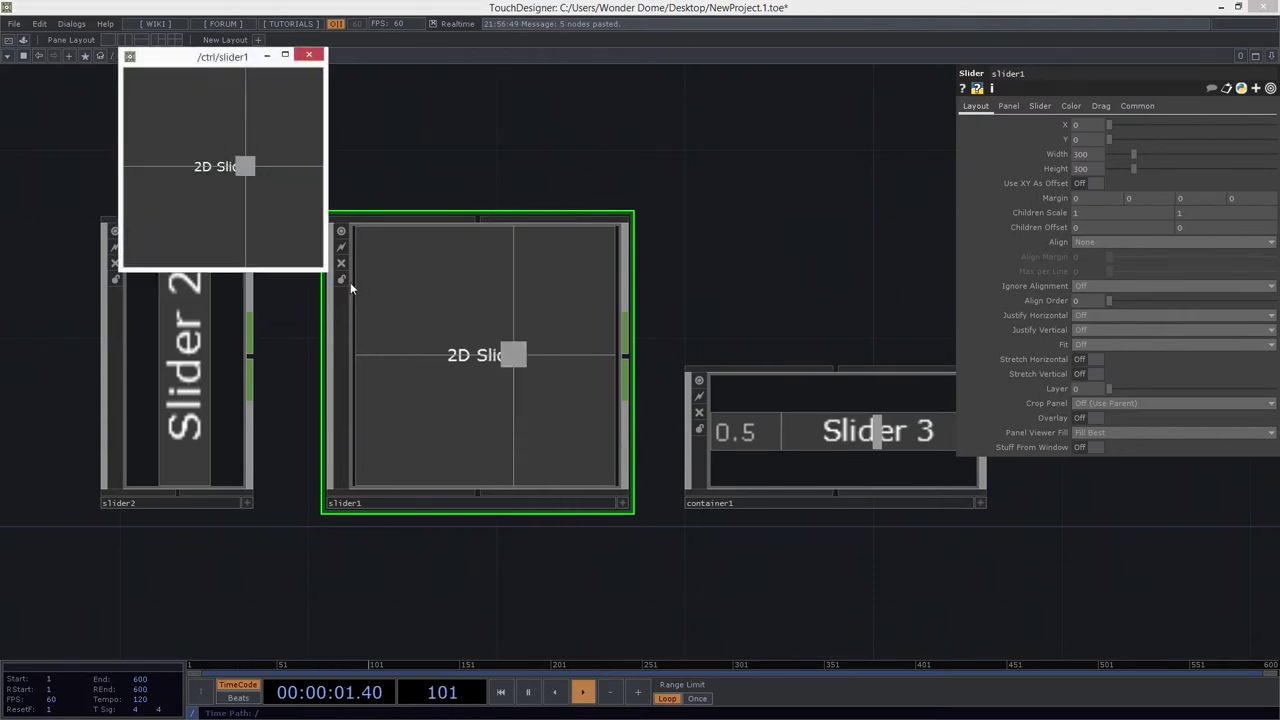
drag(243, 163, 205, 176)
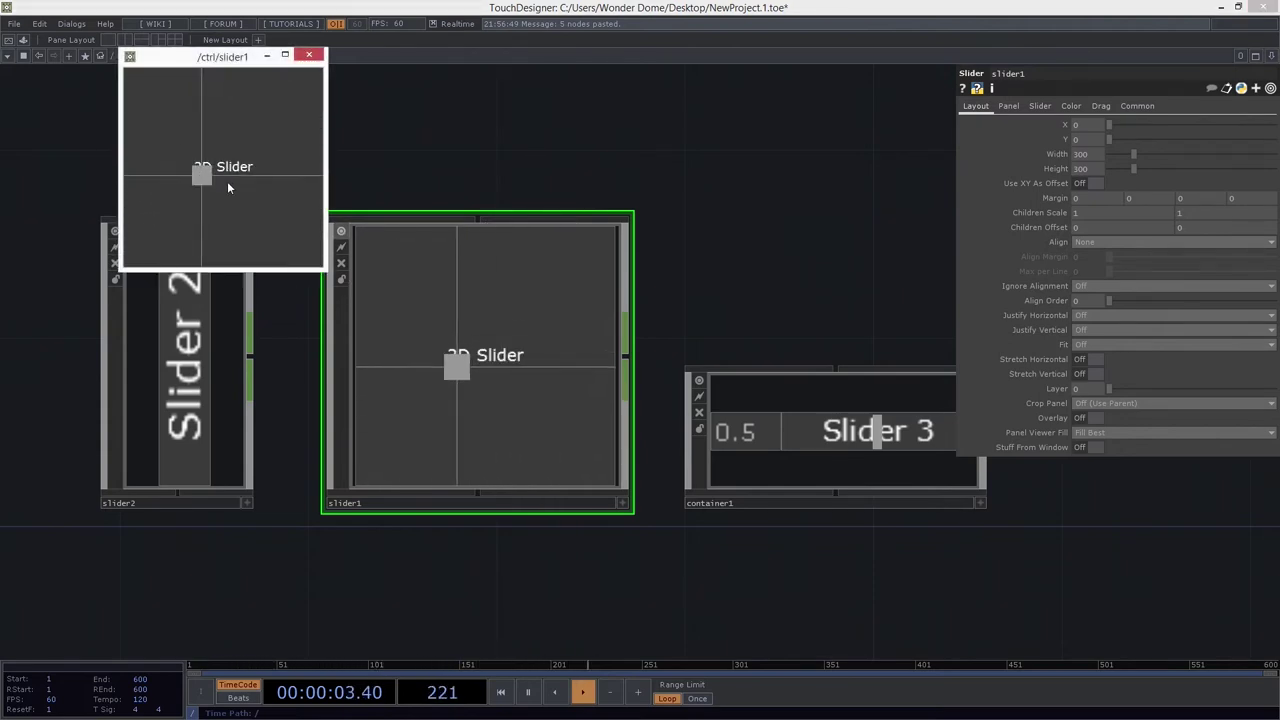
click(256, 137)
click(310, 55)
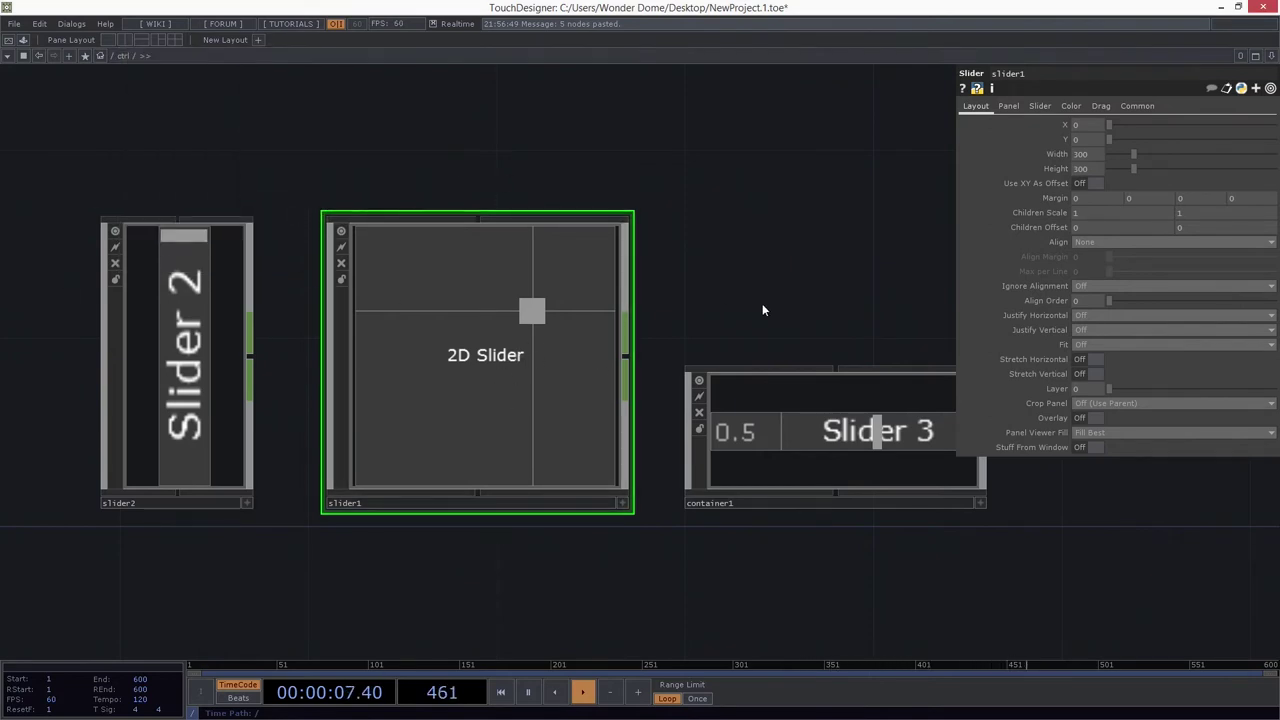
Step: Check the enlarged 2D slider in the ctrl container's floating window, and close the window
drag(0, 117, 373, 123)
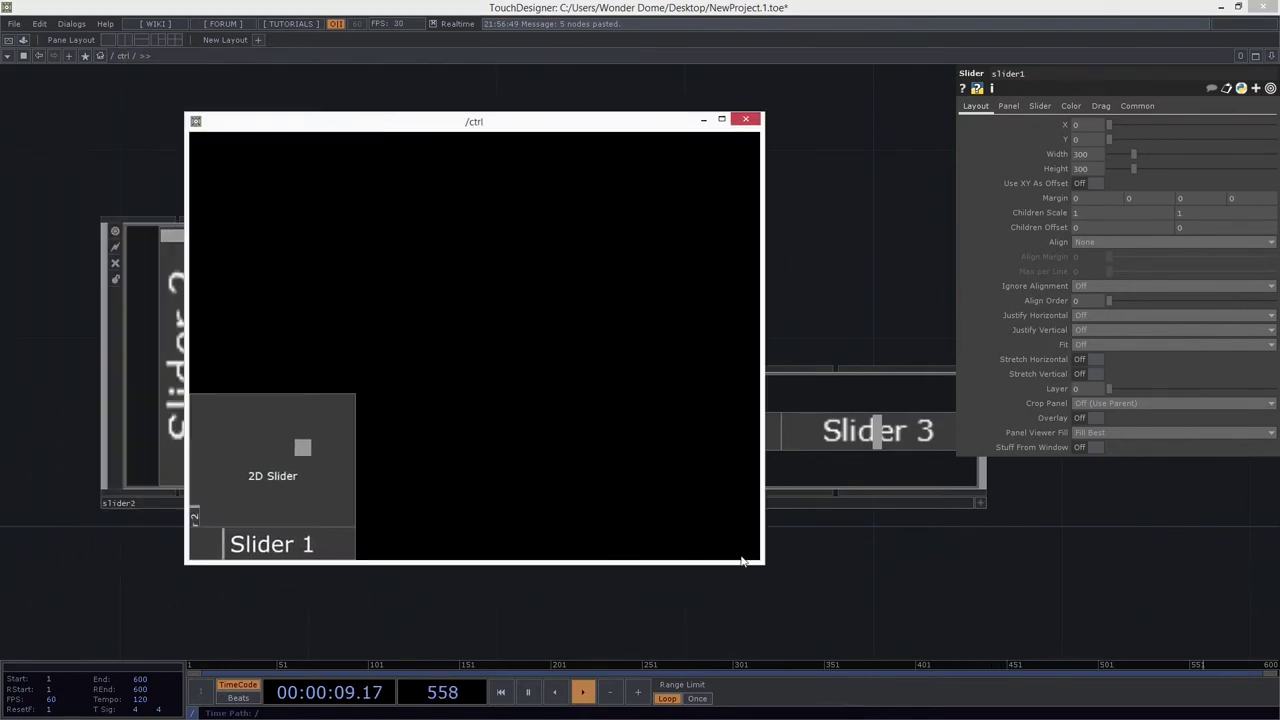
mouse_move(760, 560)
mouse_down()
mouse_move(786, 580)
mouse_move(674, 495)
mouse_move(765, 566)
mouse_up()
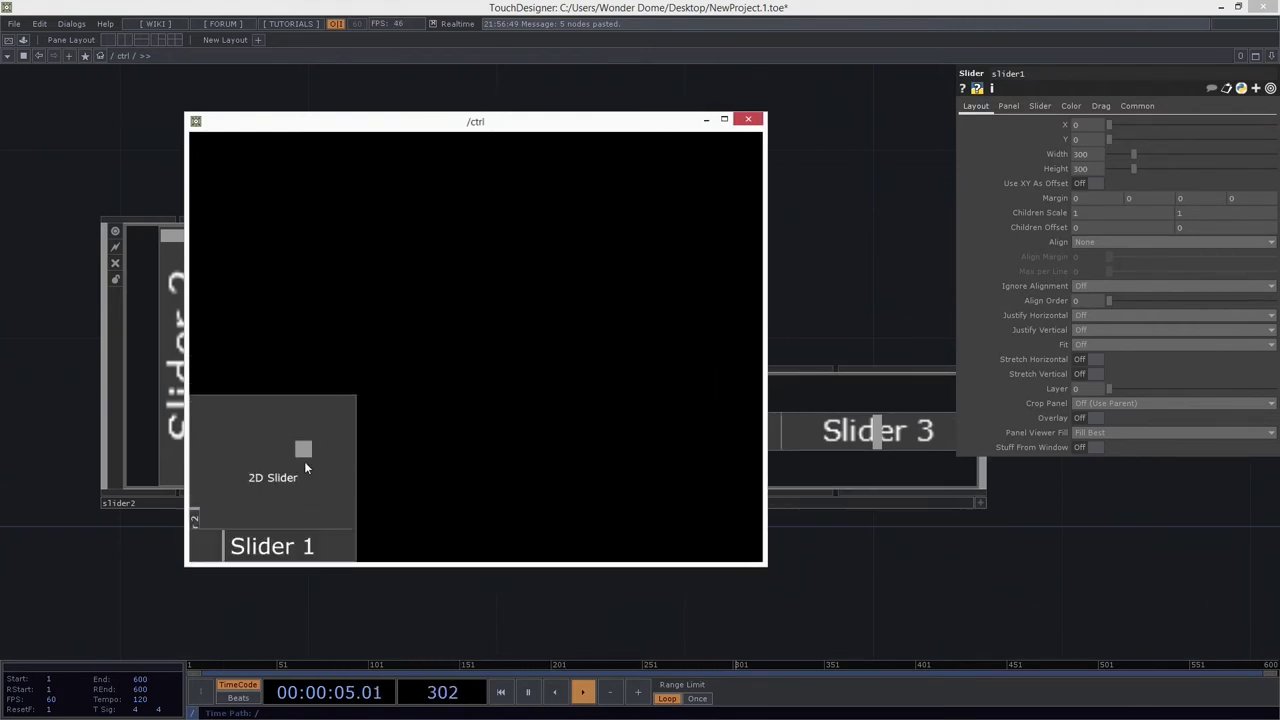
click(748, 119)
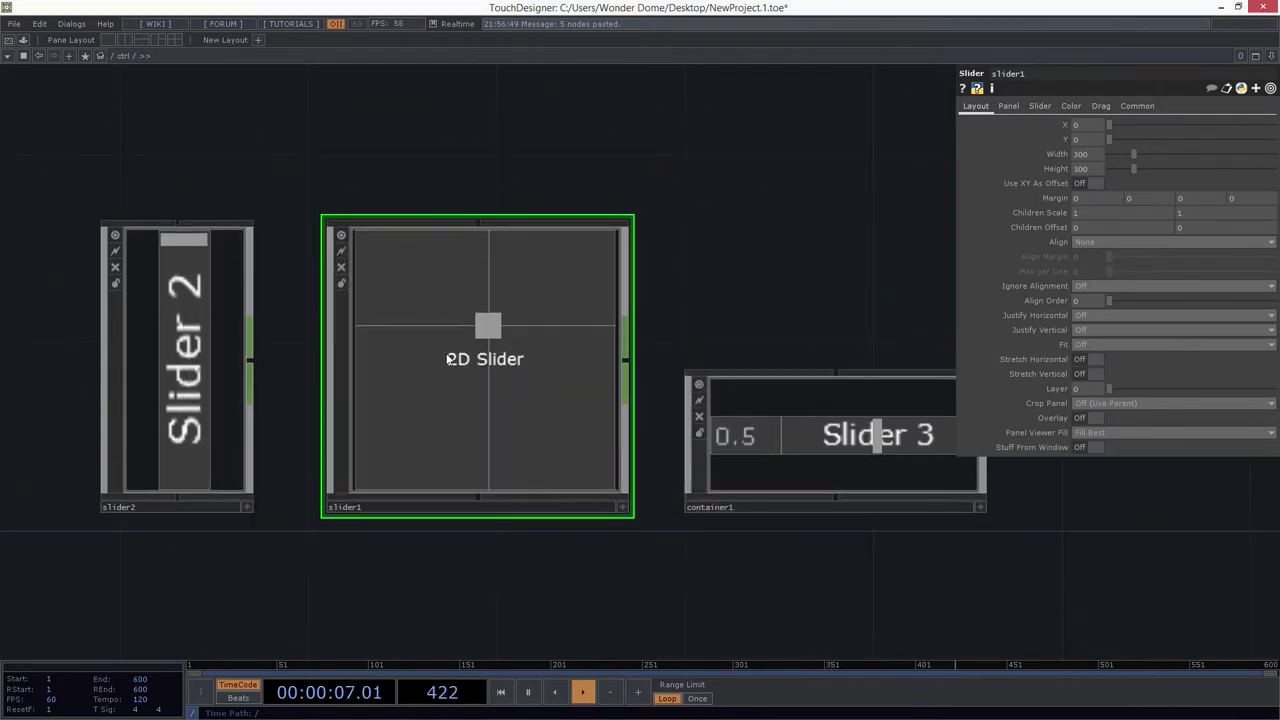
Step: From the network above ctrl, view the container in a floating window and test the 2D Slider and Slider 1 together
scroll(445, 345, down, 5)
scroll(455, 420, down, 3)
scroll(429, 400, up, 5)
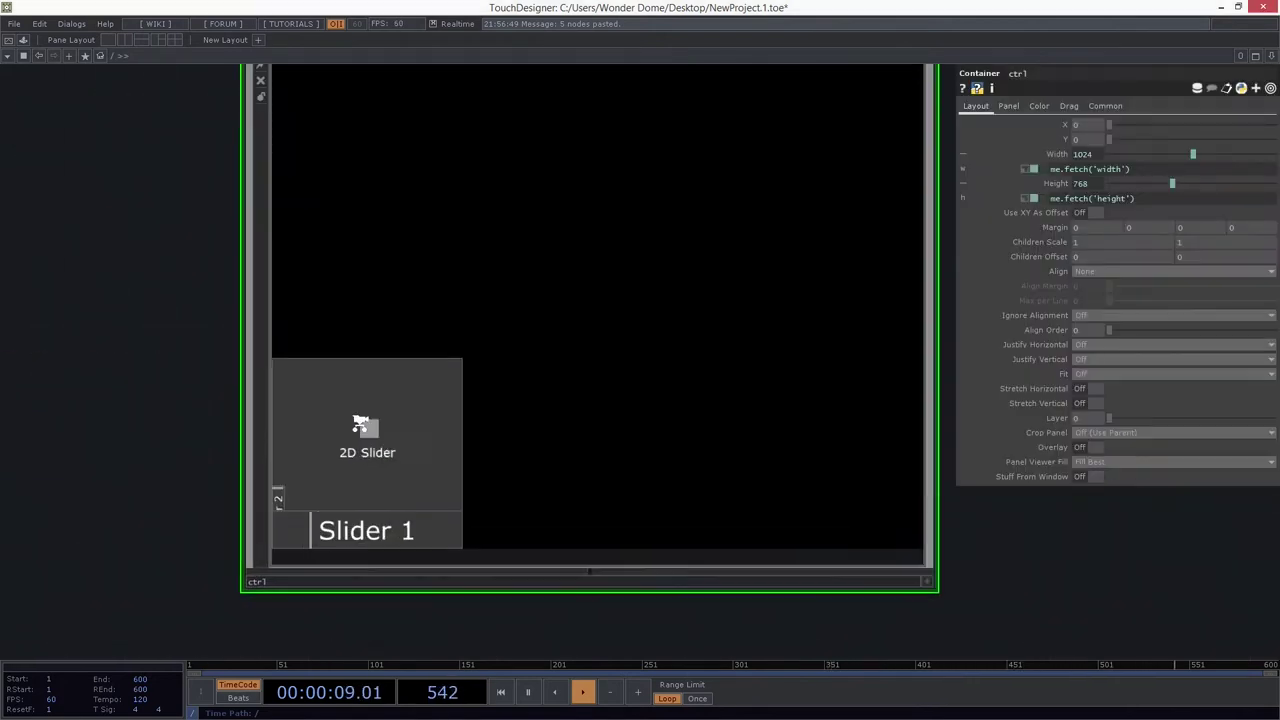
scroll(368, 440, down, 2)
scroll(400, 418, up, 2)
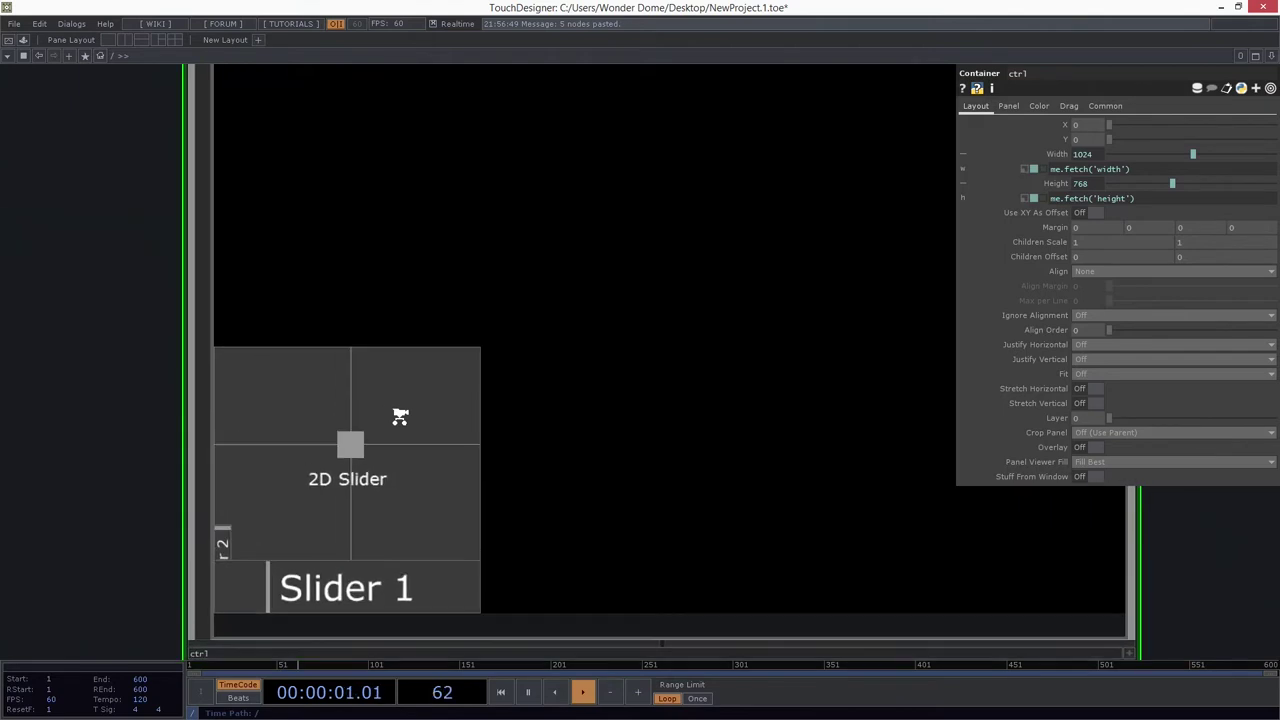
right_click(400, 418)
click(467, 390)
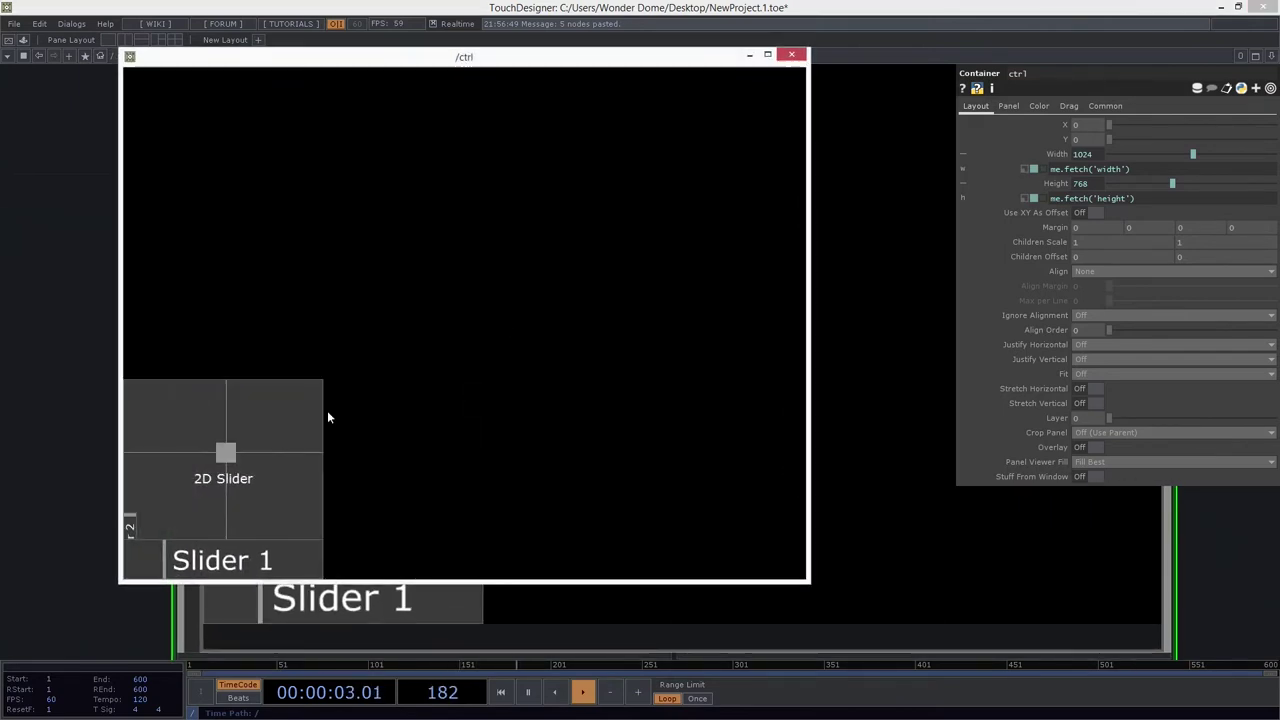
mouse_move(222, 466)
mouse_down()
mouse_move(271, 486)
mouse_move(263, 442)
mouse_move(206, 456)
mouse_move(294, 434)
mouse_move(267, 480)
mouse_move(192, 510)
mouse_up()
mouse_move(154, 560)
mouse_down()
mouse_move(251, 560)
mouse_move(149, 548)
mouse_move(218, 550)
mouse_move(166, 423)
mouse_move(228, 446)
mouse_up()
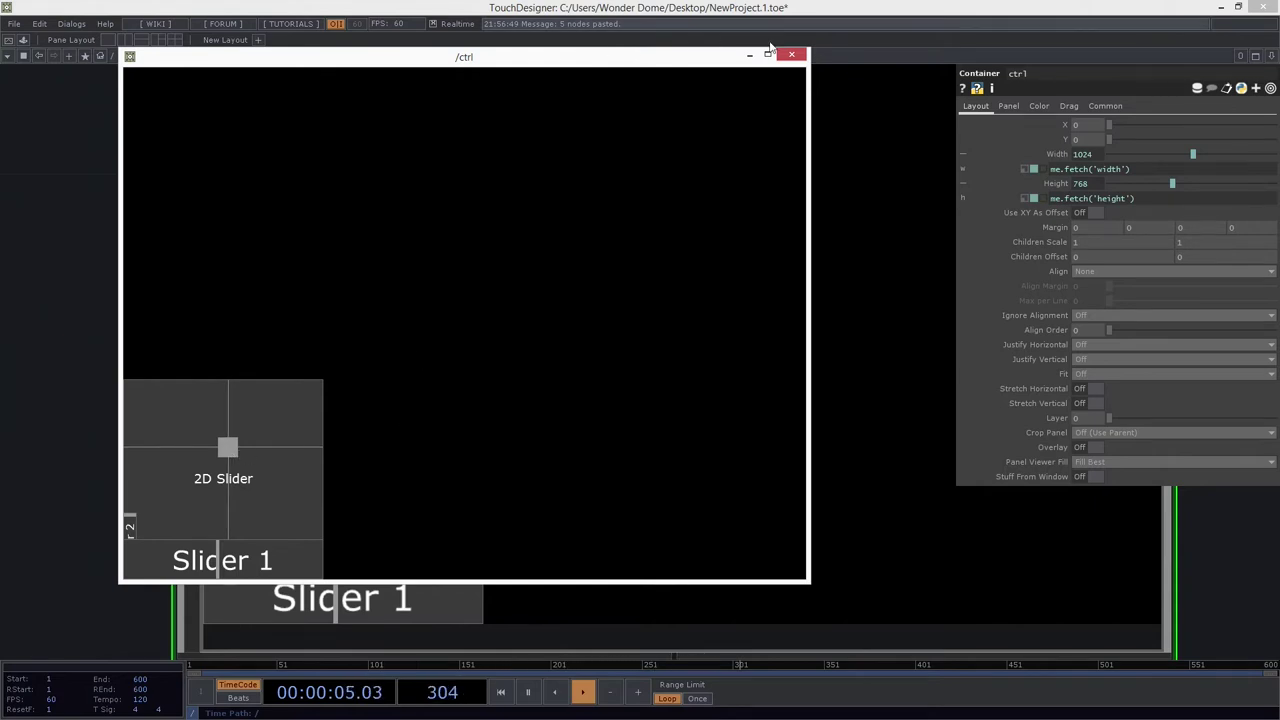
click(790, 56)
Step: Return inside ctrl, select container1, and test its Slider 3 by moving the handle to 0.47
scroll(475, 437, up, 3)
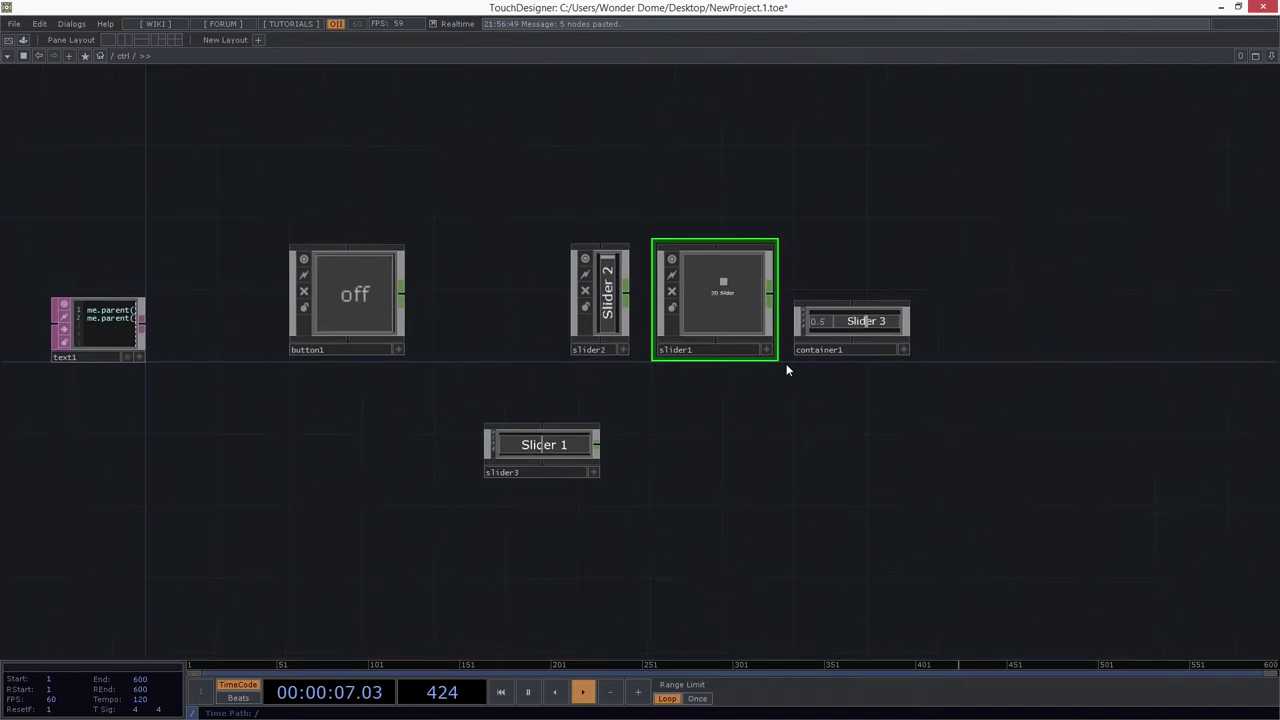
scroll(694, 423, up, 5)
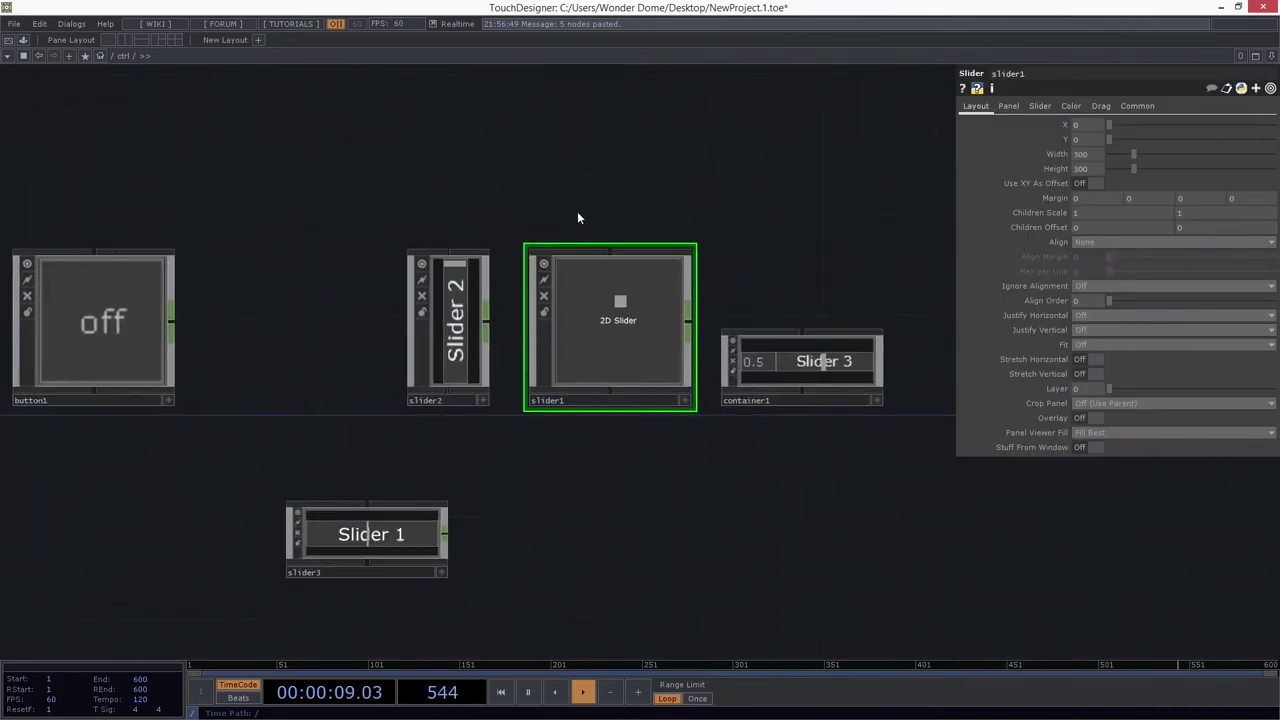
scroll(637, 298, up, 3)
scroll(481, 404, down, 3)
drag(549, 537, 177, 511)
click(445, 400)
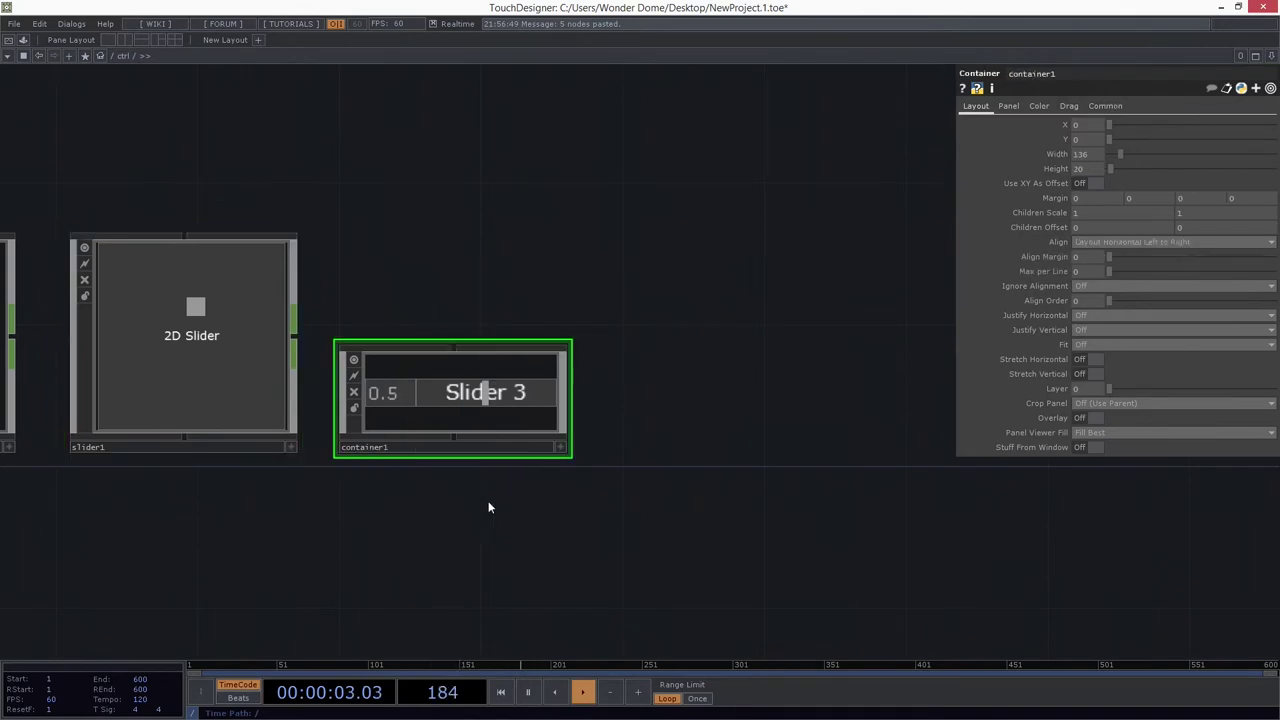
drag(482, 552, 598, 589)
scroll(534, 446, up, 3)
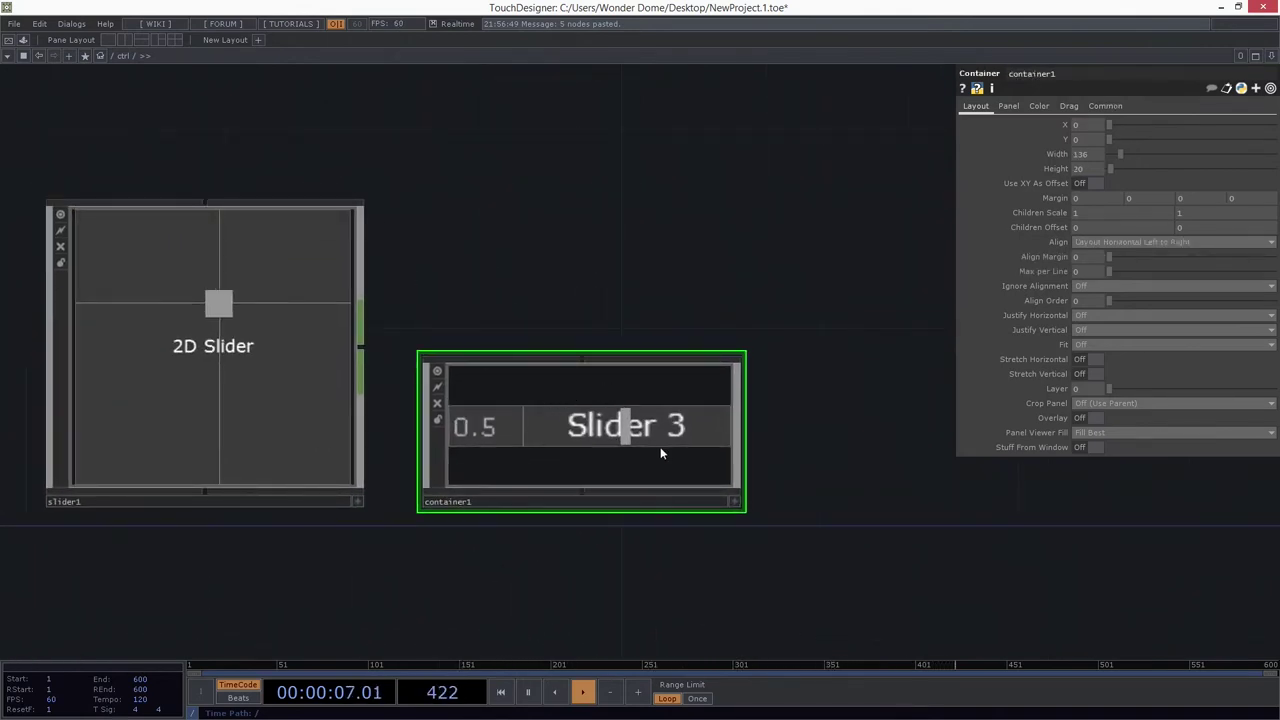
mouse_move(640, 438)
mouse_down()
mouse_move(604, 446)
mouse_move(650, 450)
mouse_move(648, 435)
mouse_move(616, 446)
mouse_up()
click(734, 501)
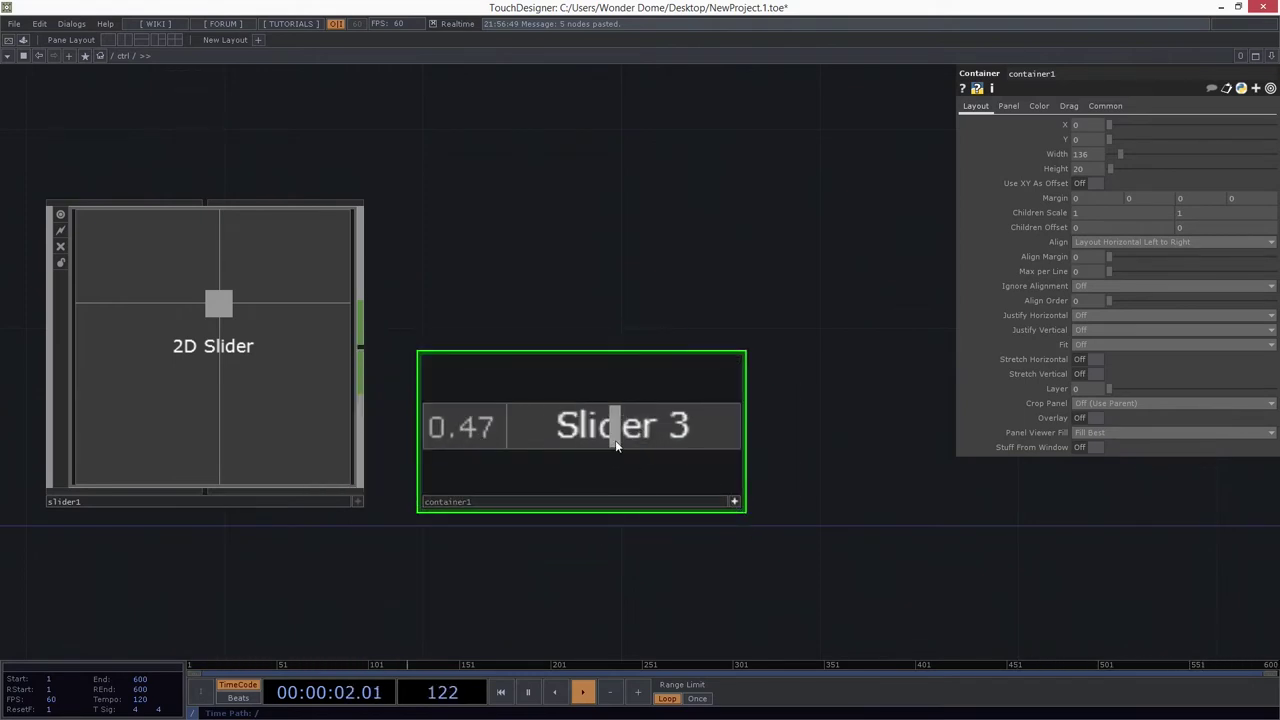
click(734, 502)
Step: Enter container1 and examine the width and height parameters of its slider1 and field1
drag(642, 562, 757, 514)
key(i)
key(p)
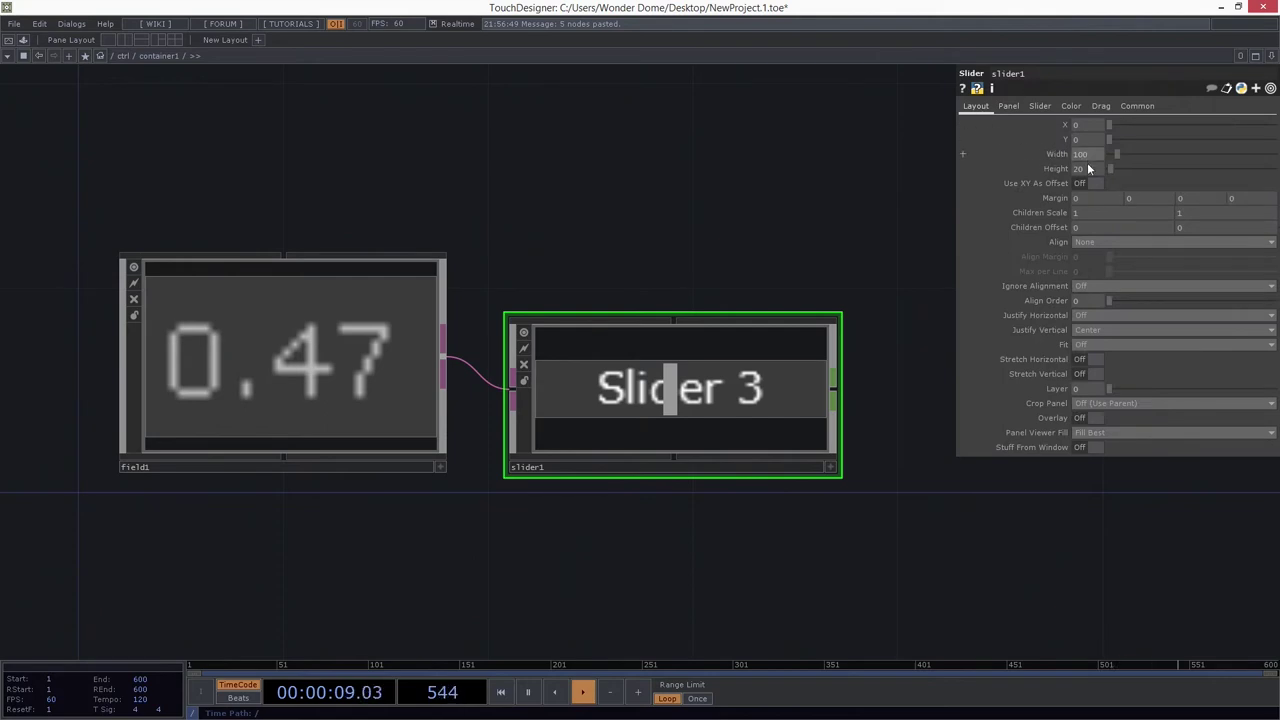
click(268, 346)
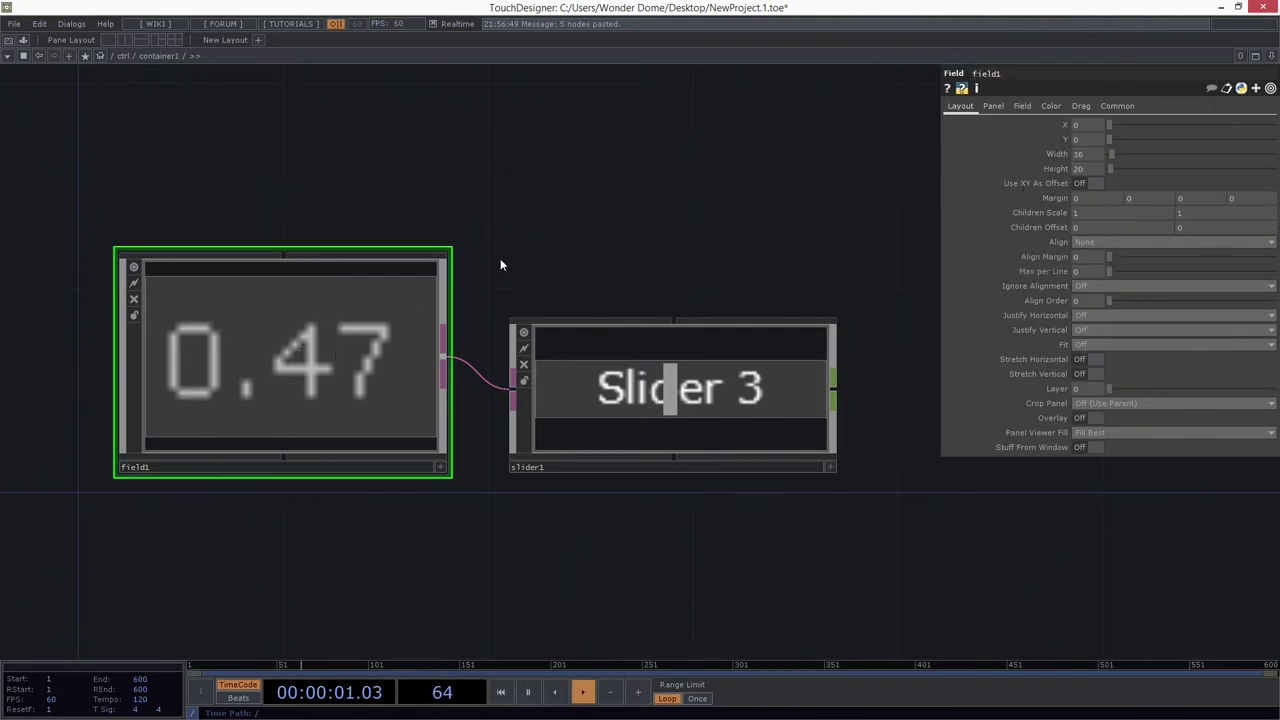
key(u)
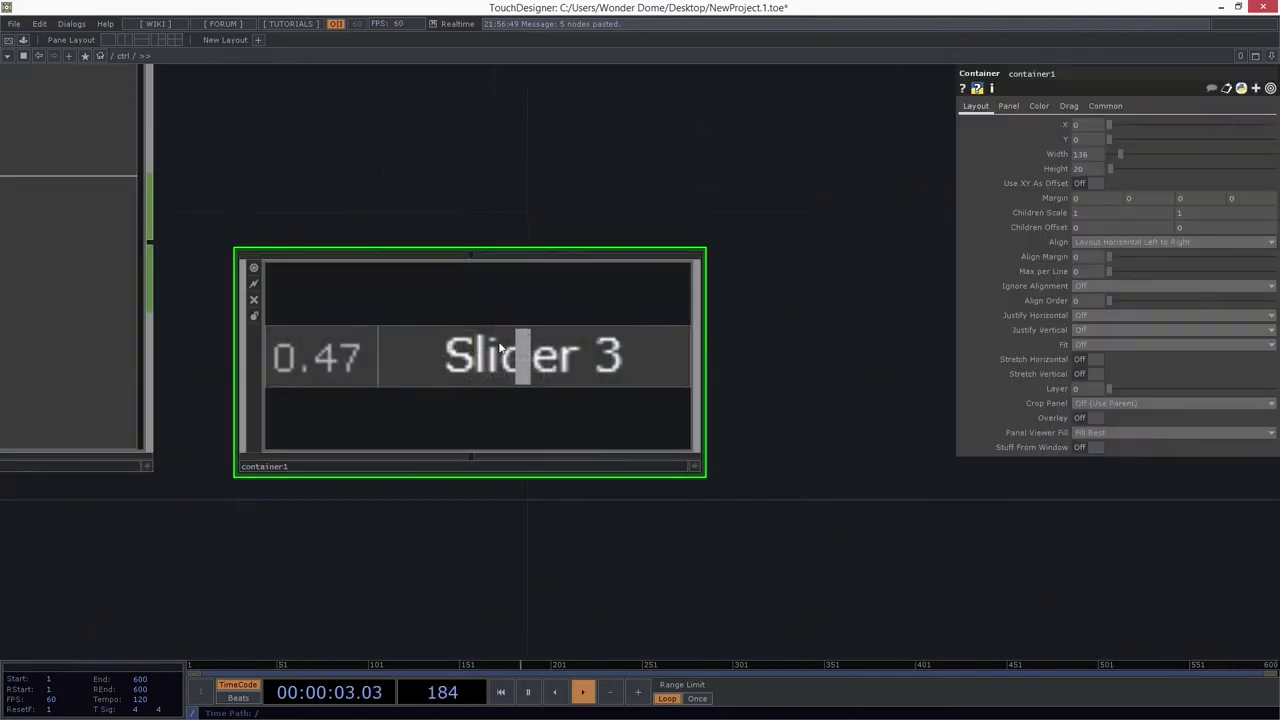
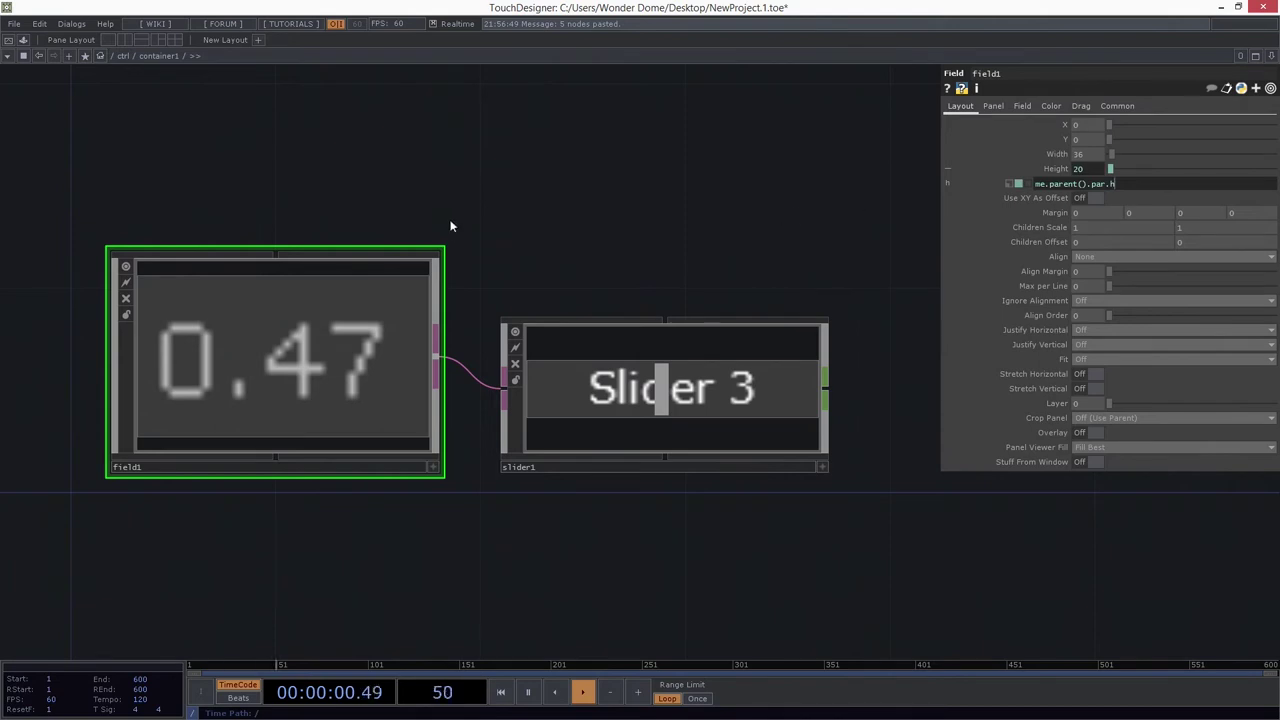
Step: Return to the ctrl network and set container1's height to 40
key(p)
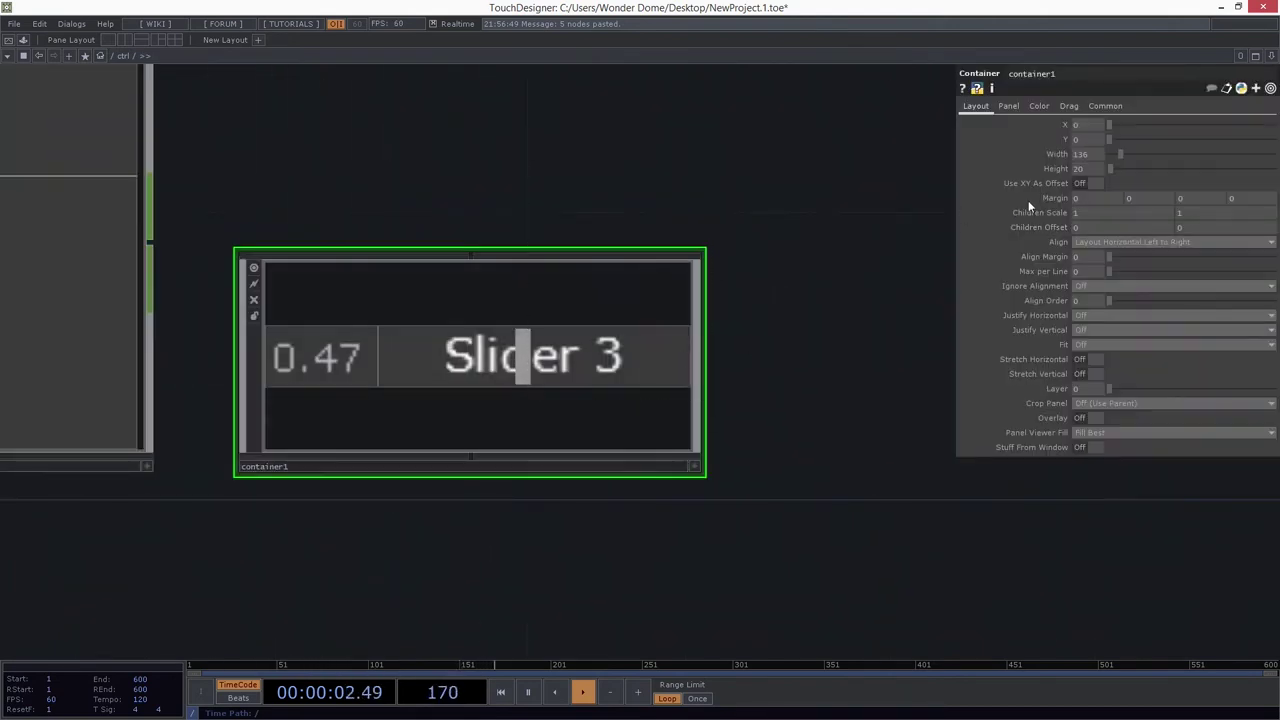
drag(1091, 172, 1027, 177)
text(40)
key(Return)
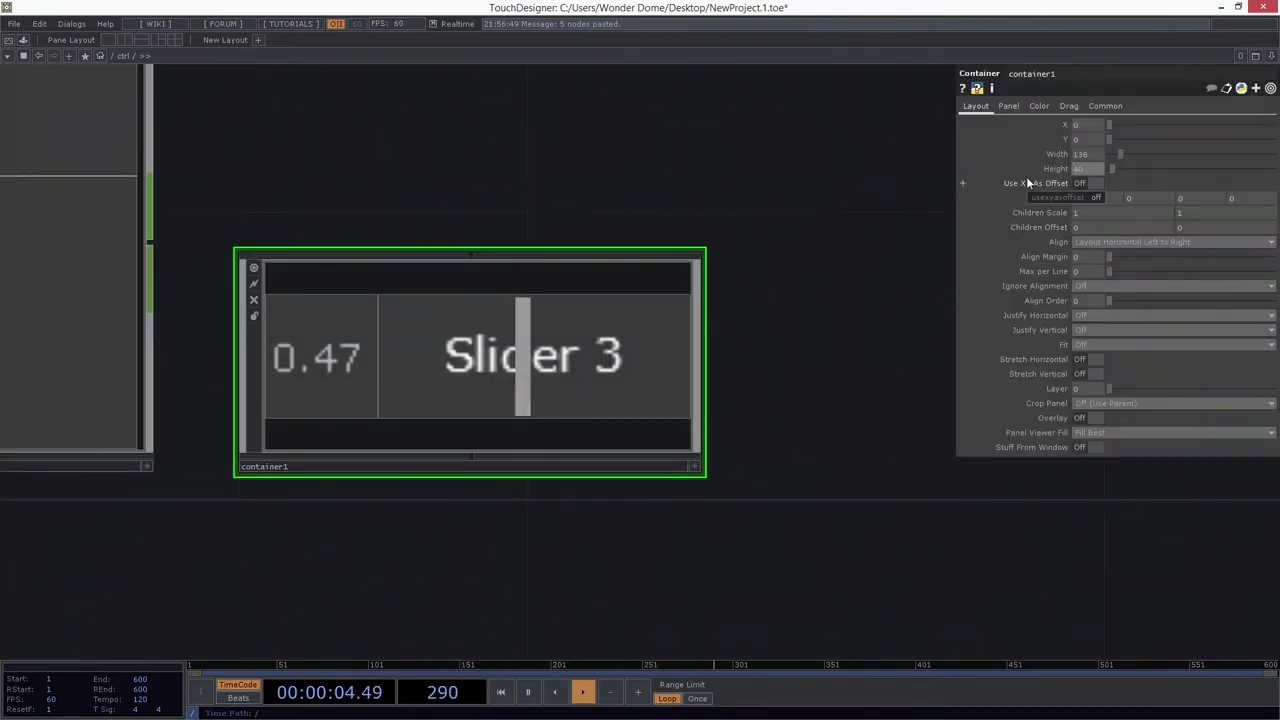
mouse_move(536, 355)
mouse_down()
mouse_move(477, 357)
mouse_move(526, 360)
mouse_up()
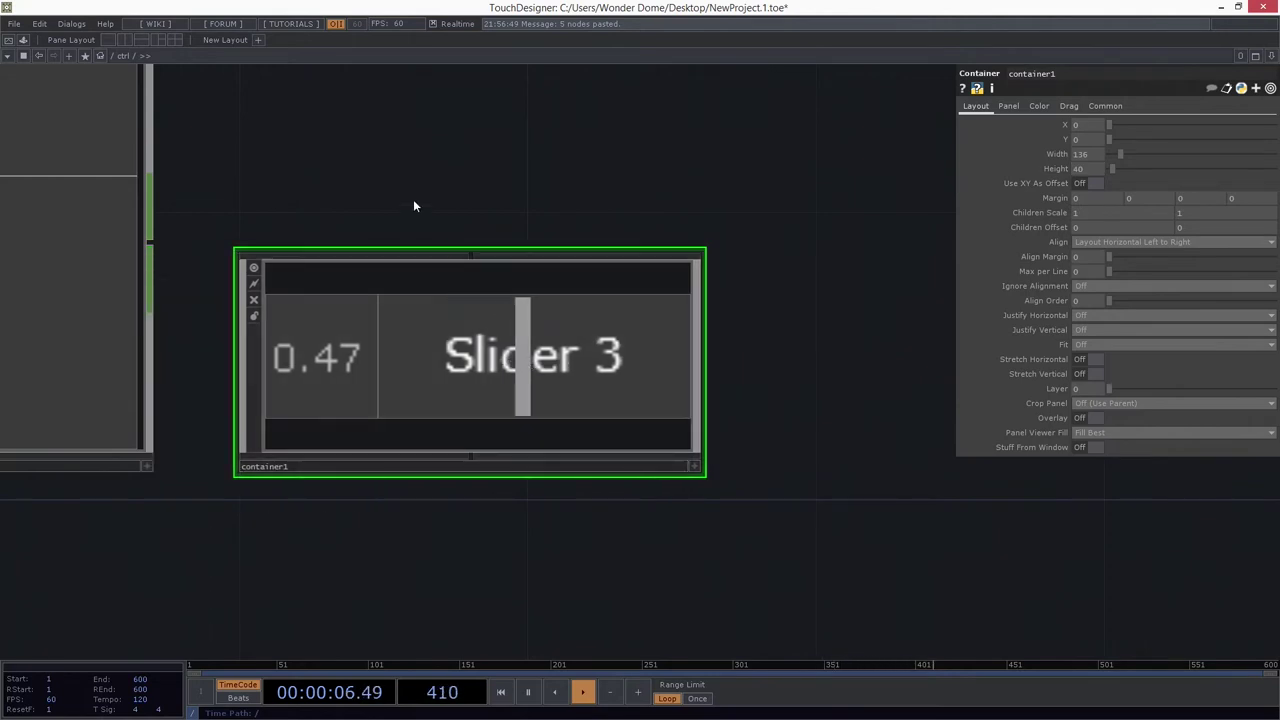
Step: View container1 in a floating window, test its Slider 3 by moving the handle to 0.43, and close the window
drag(111, 569, 276, 570)
right_click(548, 268)
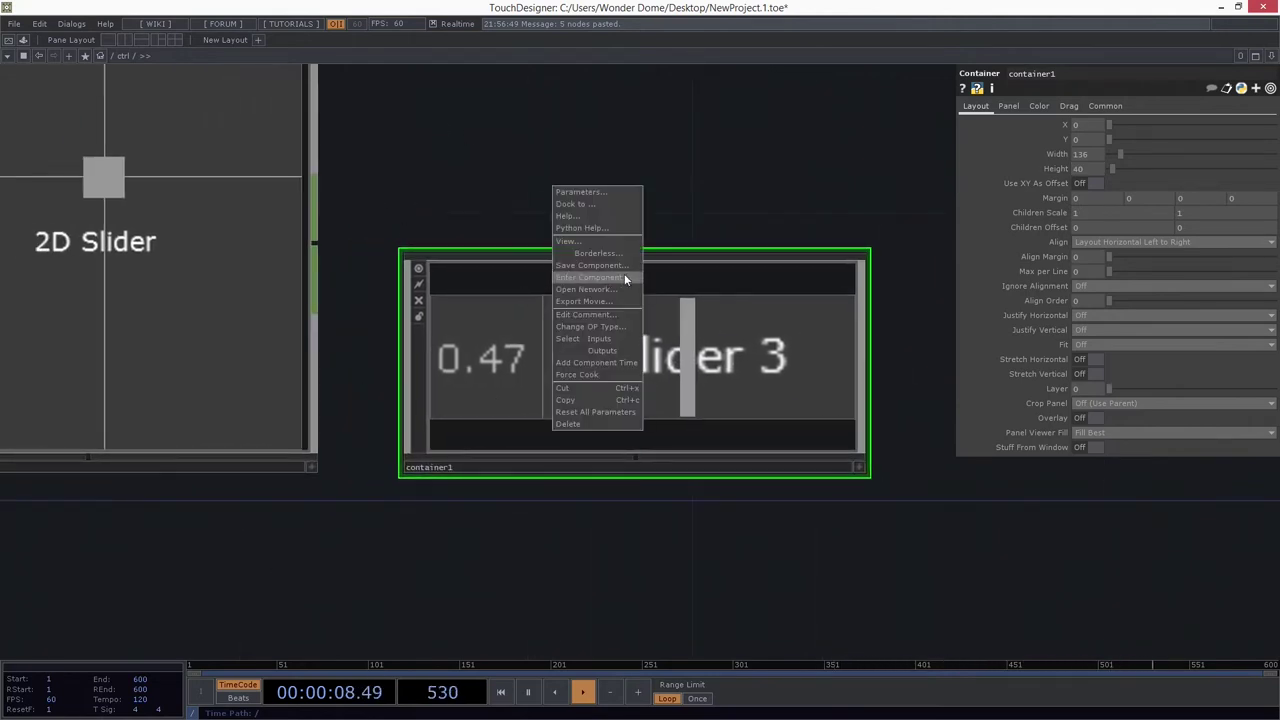
click(610, 241)
mouse_move(183, 79)
mouse_down()
mouse_move(157, 80)
mouse_move(177, 80)
mouse_up()
click(201, 55)
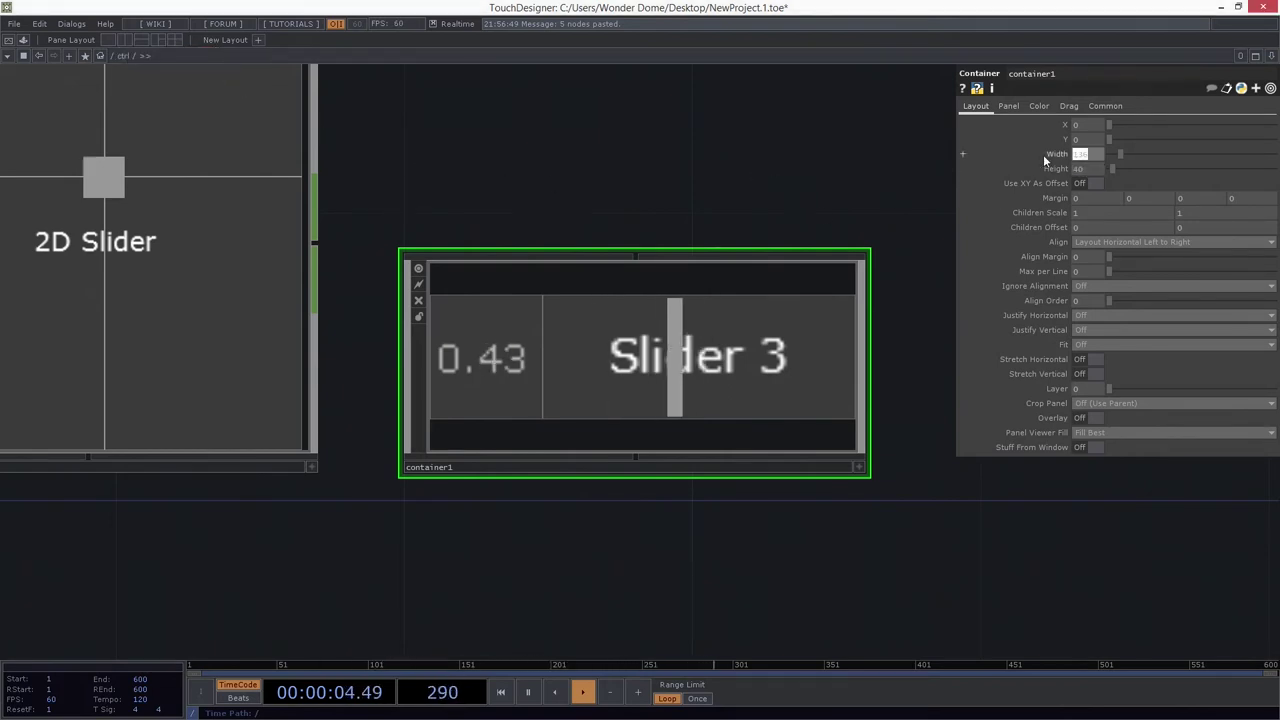
Step: Try a width of 20 on container1, check the field and slider inside, and undo its last width and height changes
key(Return)
key(i)
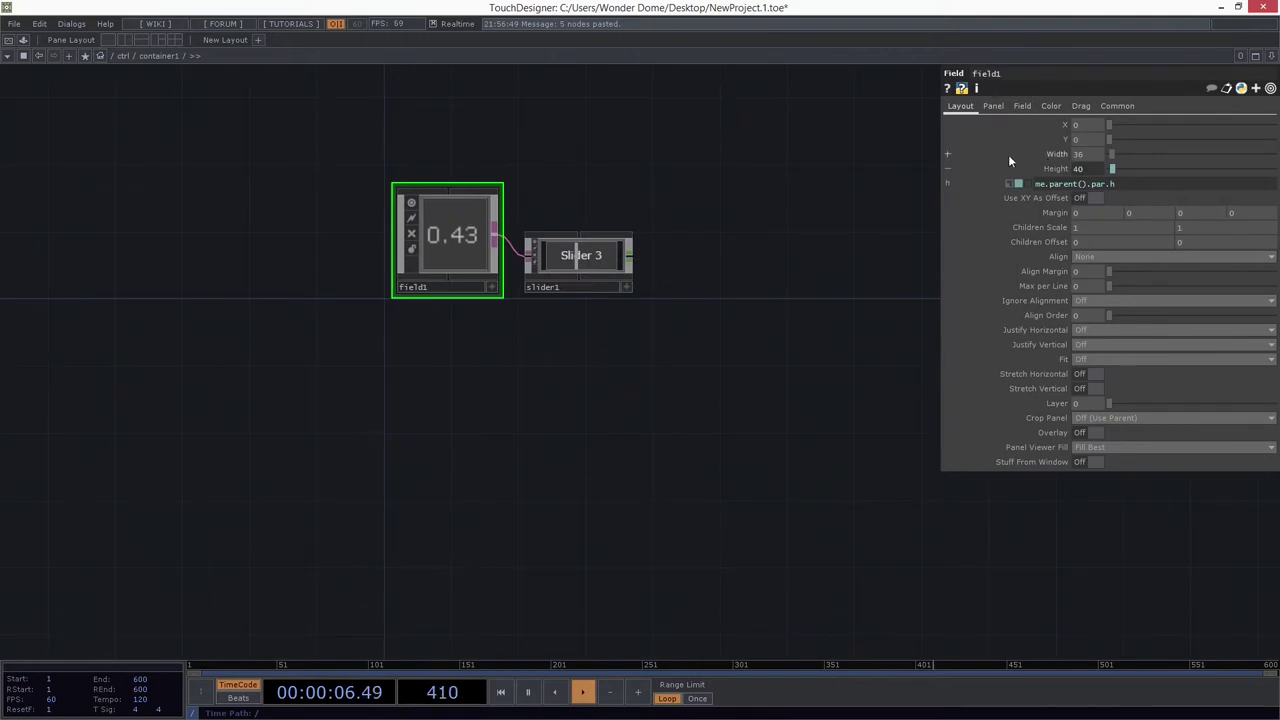
scroll(599, 304, down, 6)
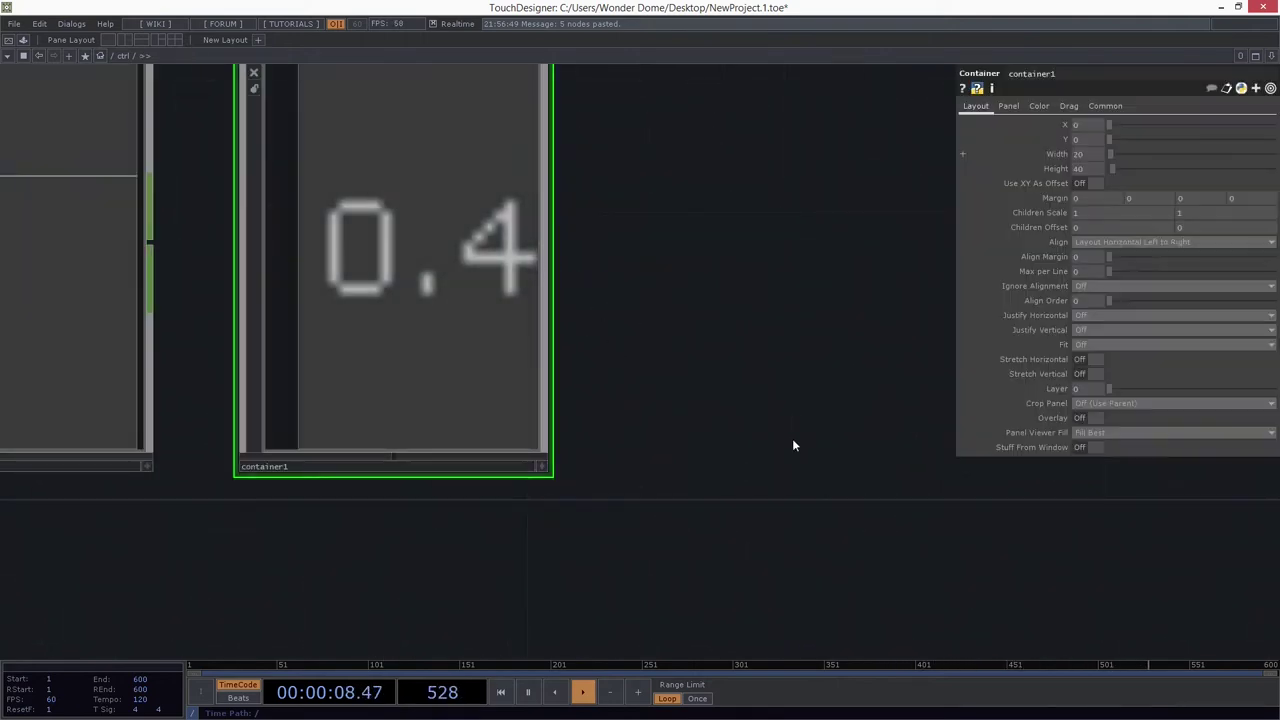
drag(768, 370, 563, 406)
scroll(563, 406, down, 6)
key(ctrl+z)
key(ctrl+z)
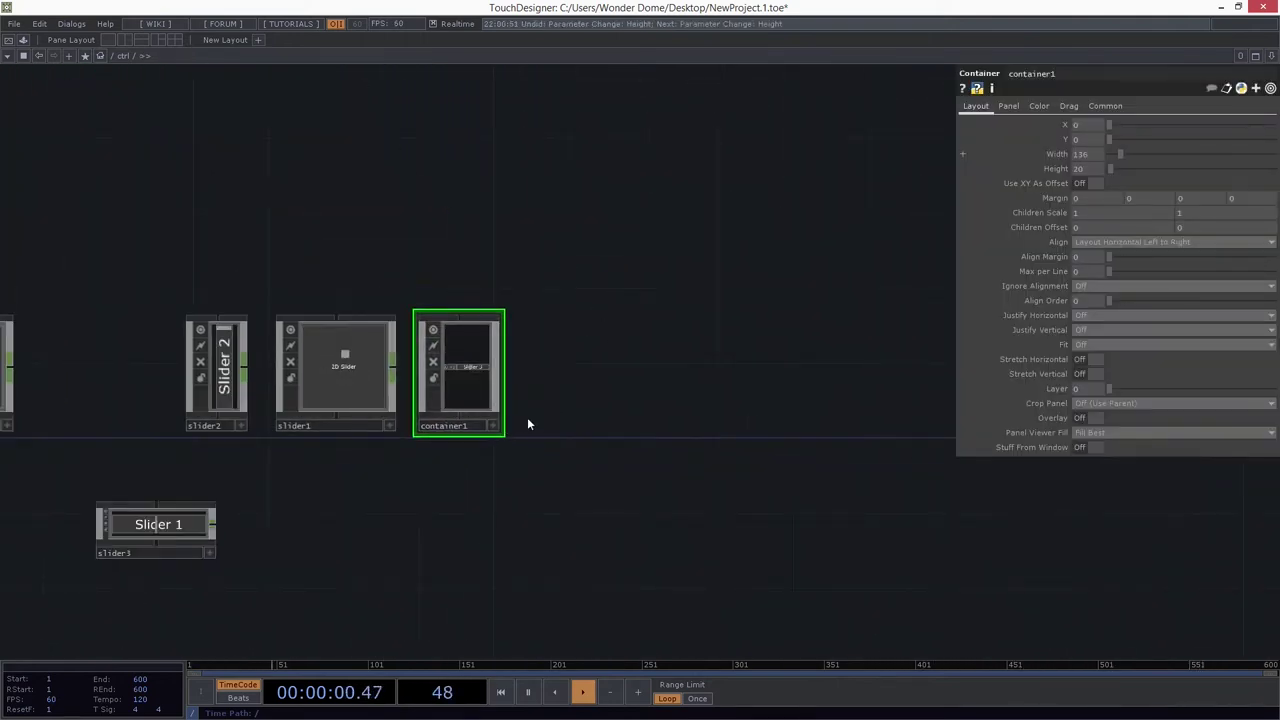
Step: Set container1's height to 60 and its width to 200
scroll(466, 471, up, 4)
double_click(535, 512)
drag(555, 245, 640, 555)
text(60)
key(Return)
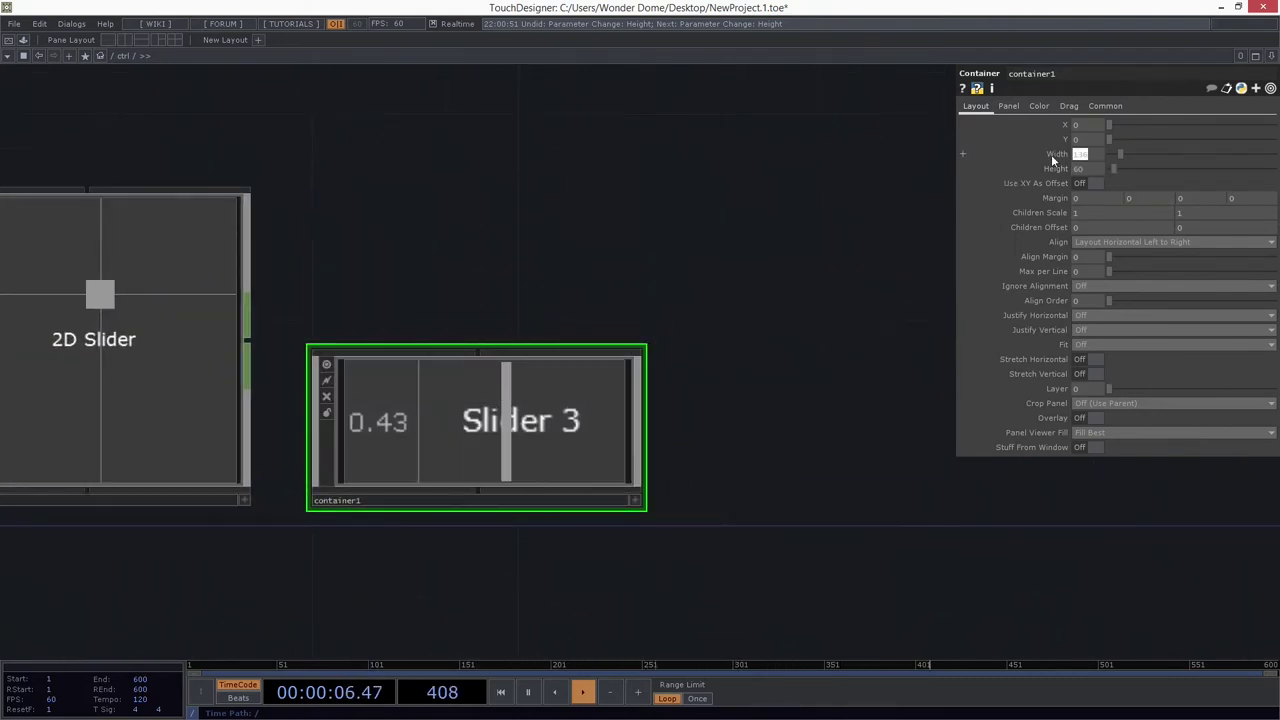
text(200)
key(Return)
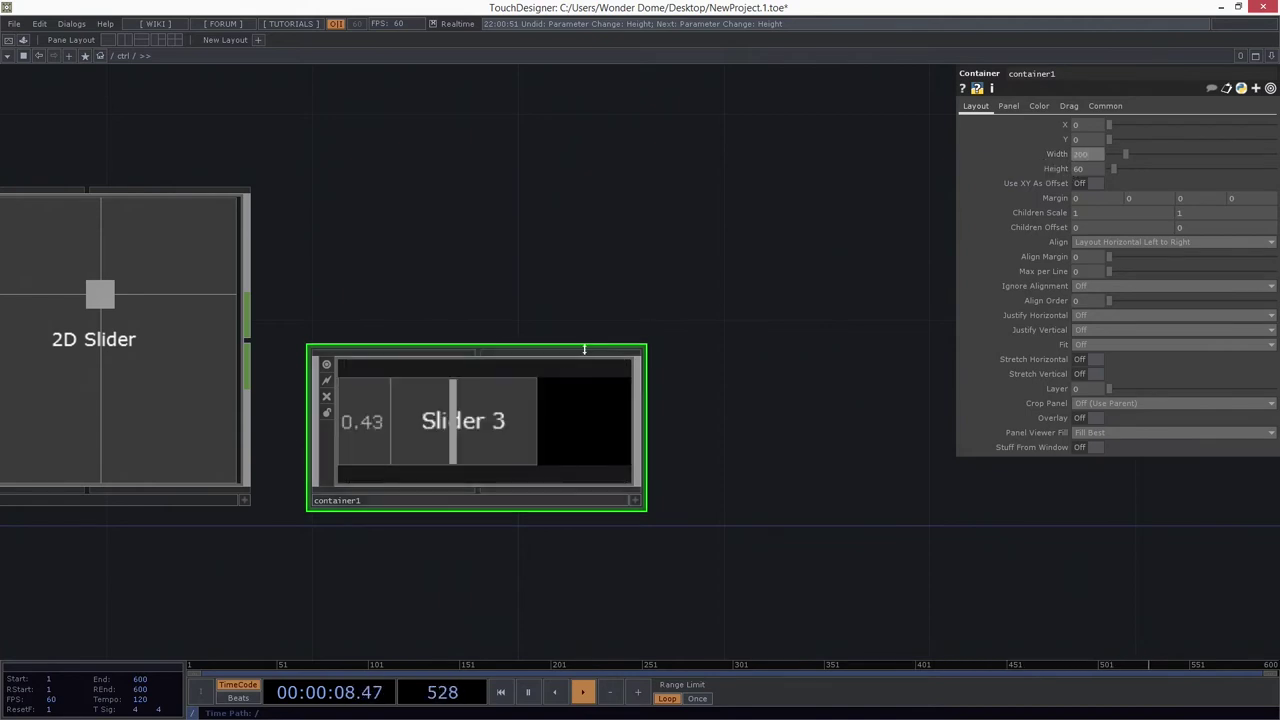
Step: Inside container1, set slider1's width to the expression me.parent().par.w - 36, and check field1's width
scroll(614, 400, up, 3)
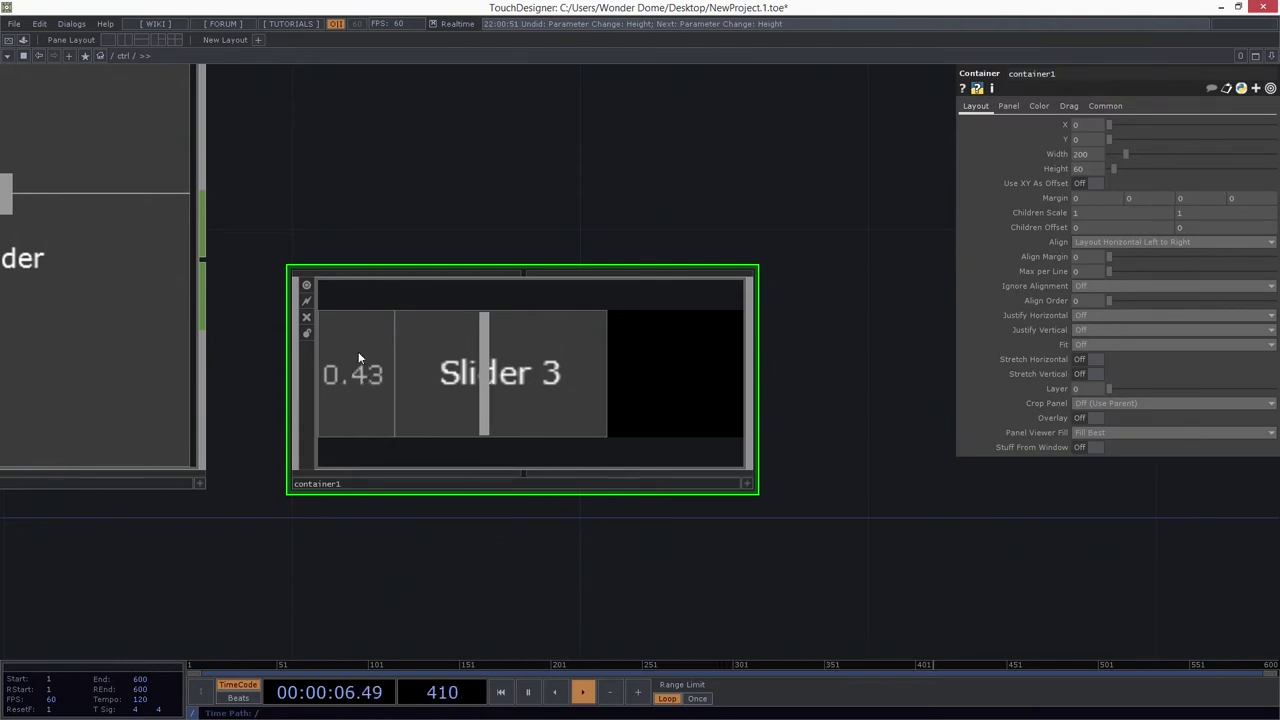
scroll(358, 385, up, 2)
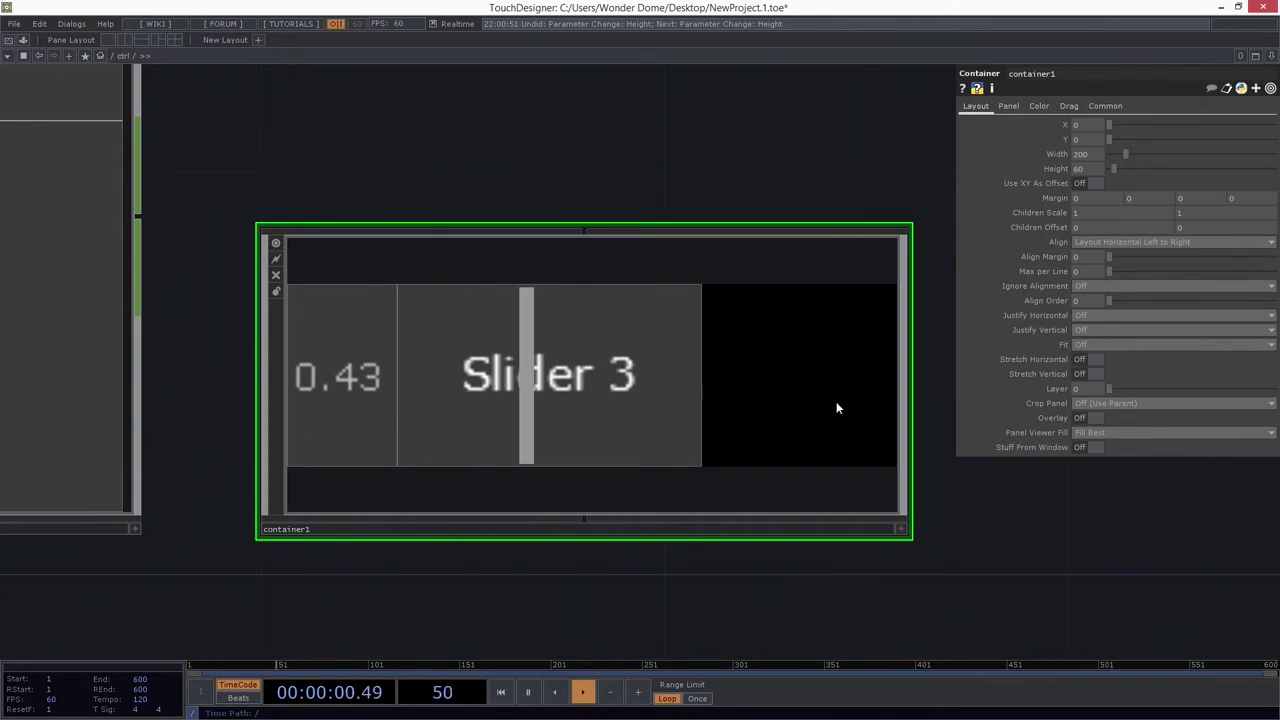
scroll(523, 393, up, 3)
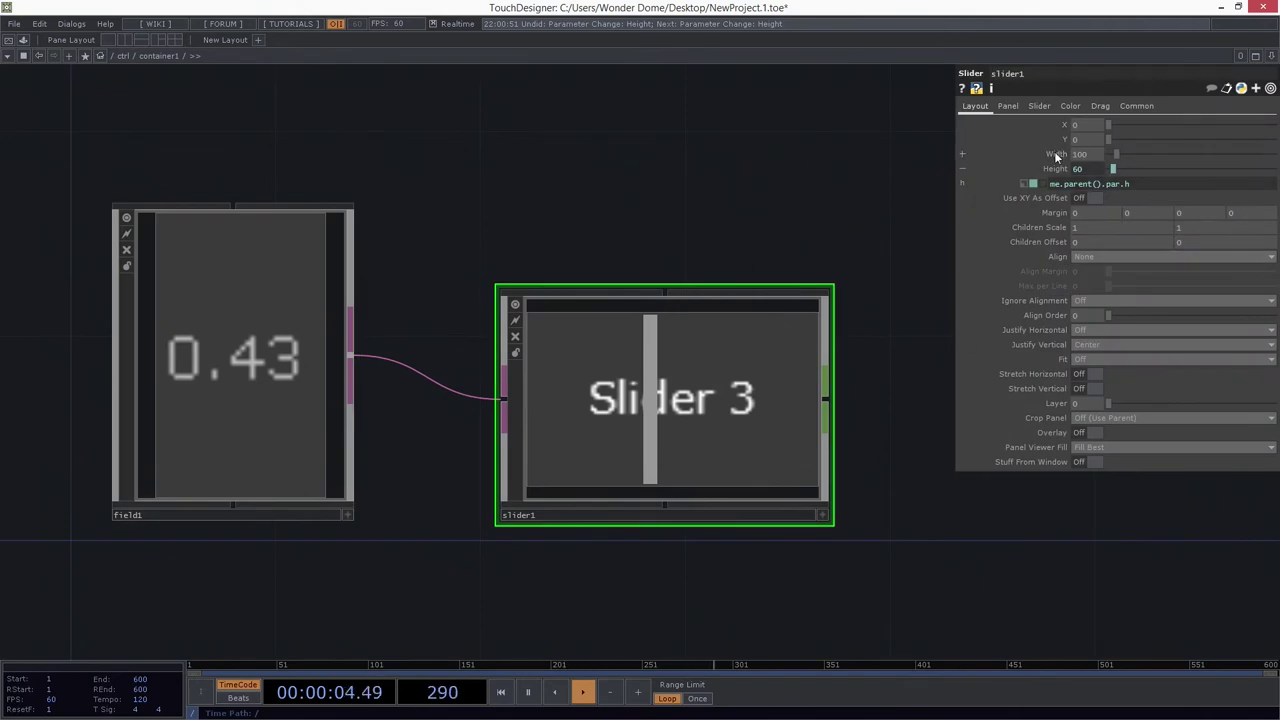
click(962, 157)
text(me.)
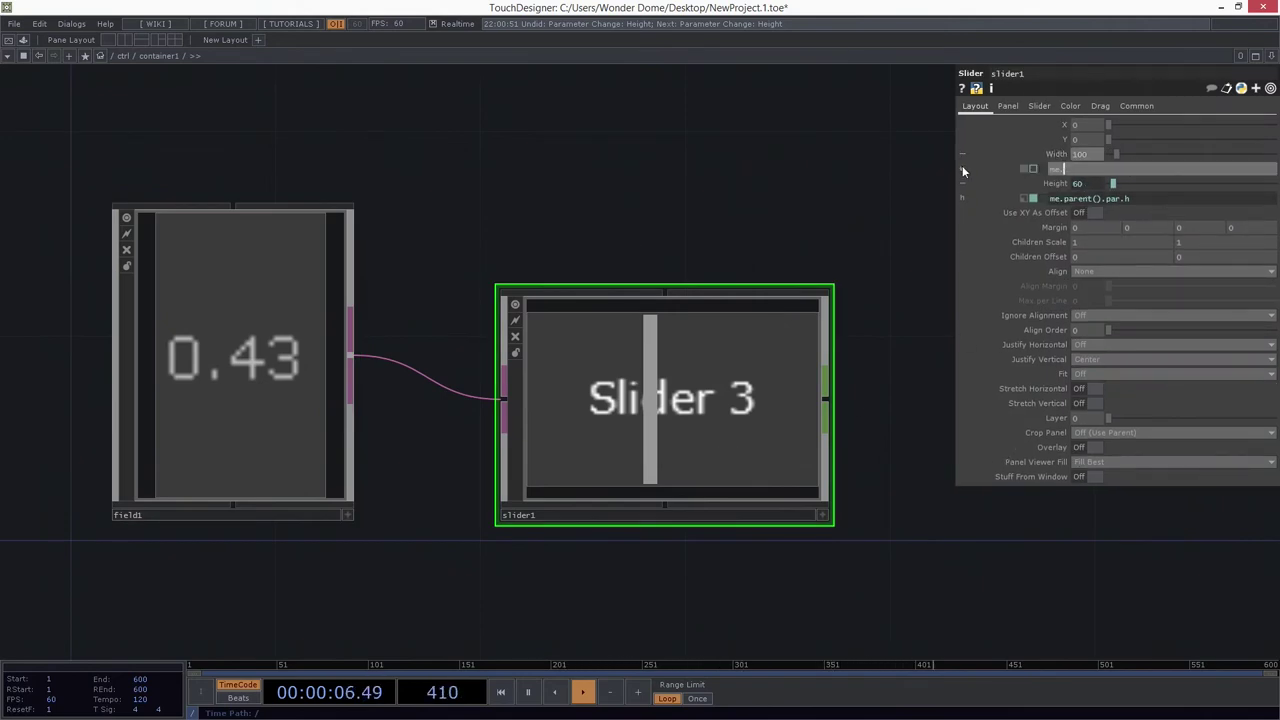
text(parent().par.w - 35)
key(Return)
key(BackSpace)
text(6)
key(Return)
click(270, 229)
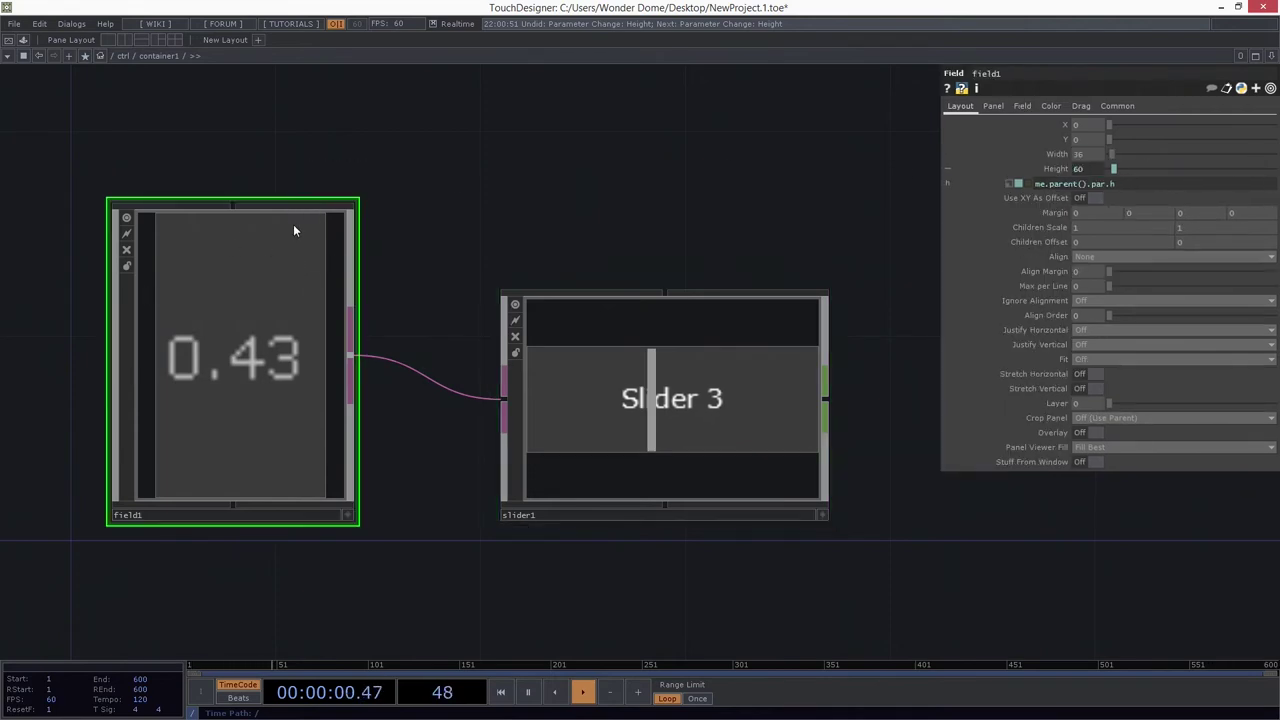
Step: Return to the ctrl network and test container1's Slider 3 by moving its handle to 0.15
scroll(581, 264, down, 6)
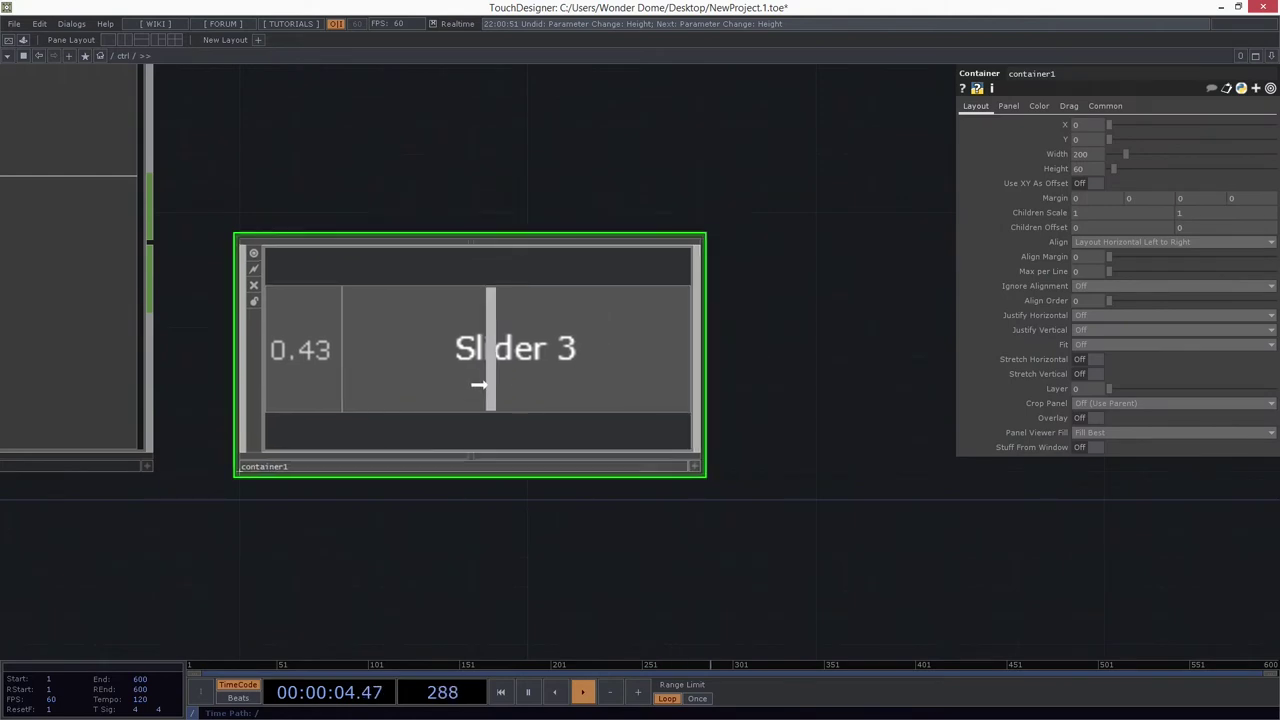
drag(528, 342, 432, 283)
drag(419, 191, 534, 288)
scroll(579, 209, down, 3)
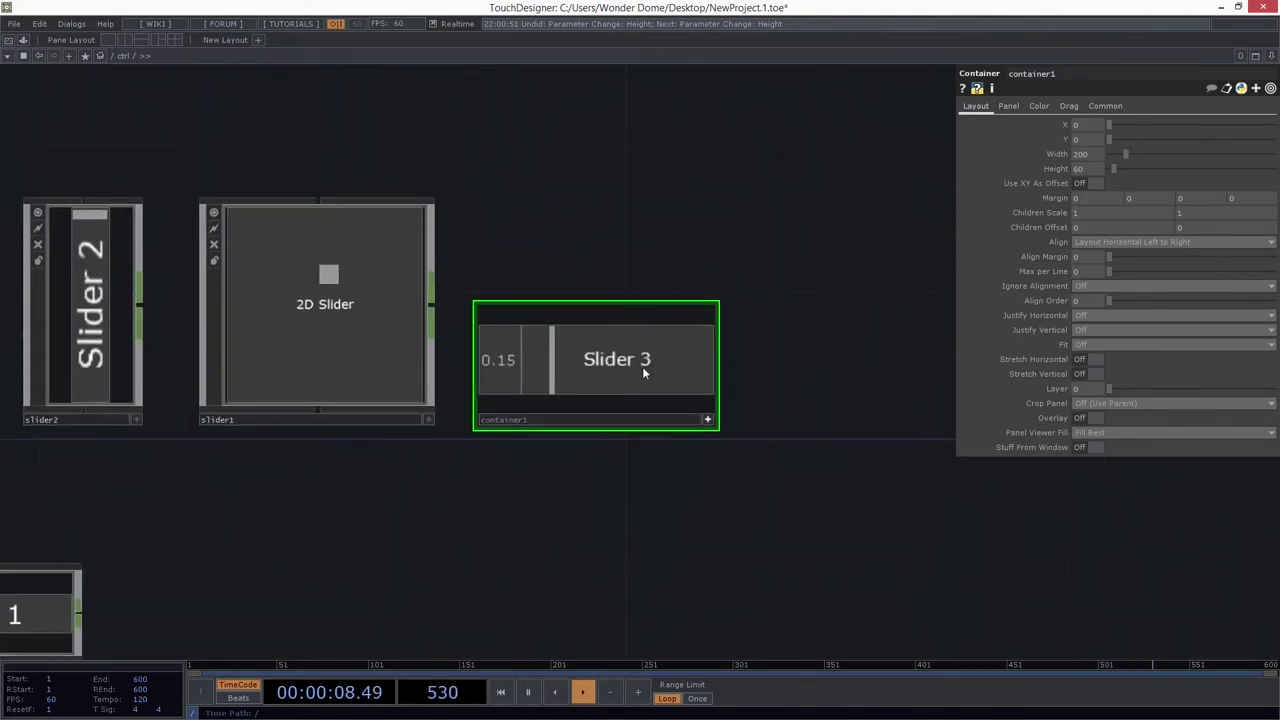
Step: View container1 in a floating window, test the slider, enter .25 in its field, and close the window
right_click(630, 414)
click(671, 386)
drag(205, 88, 150, 95)
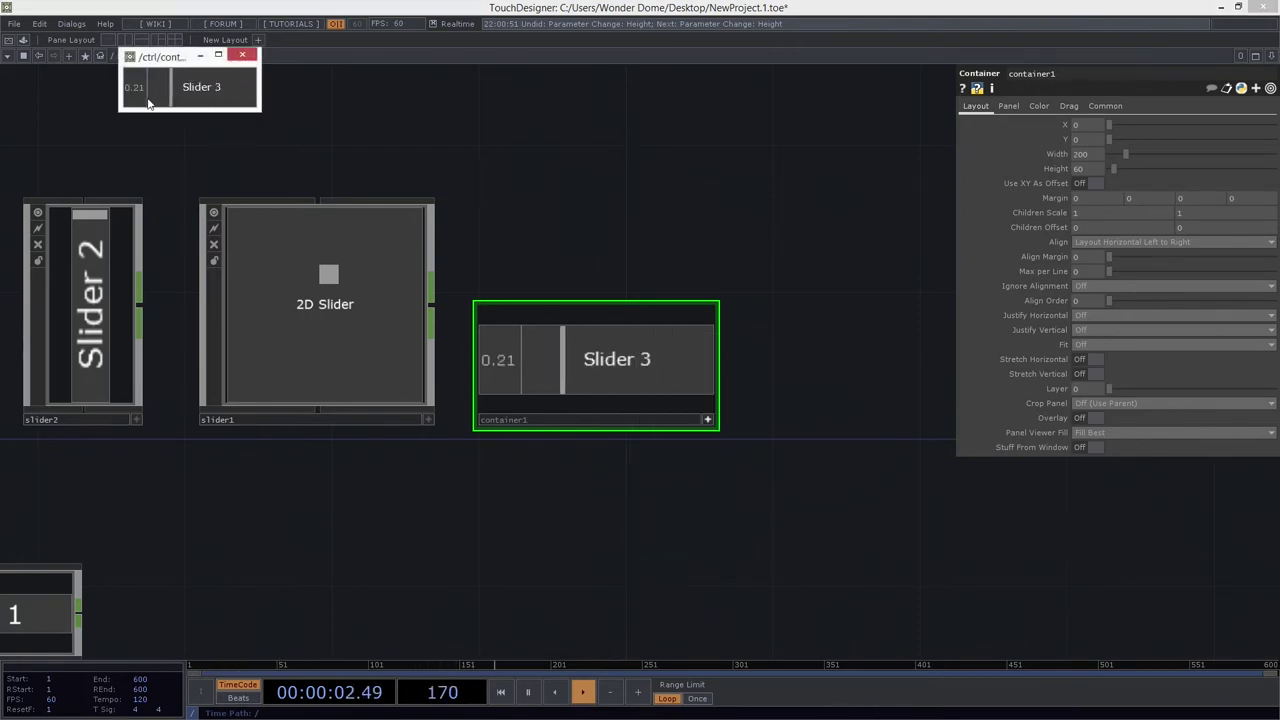
click(135, 90)
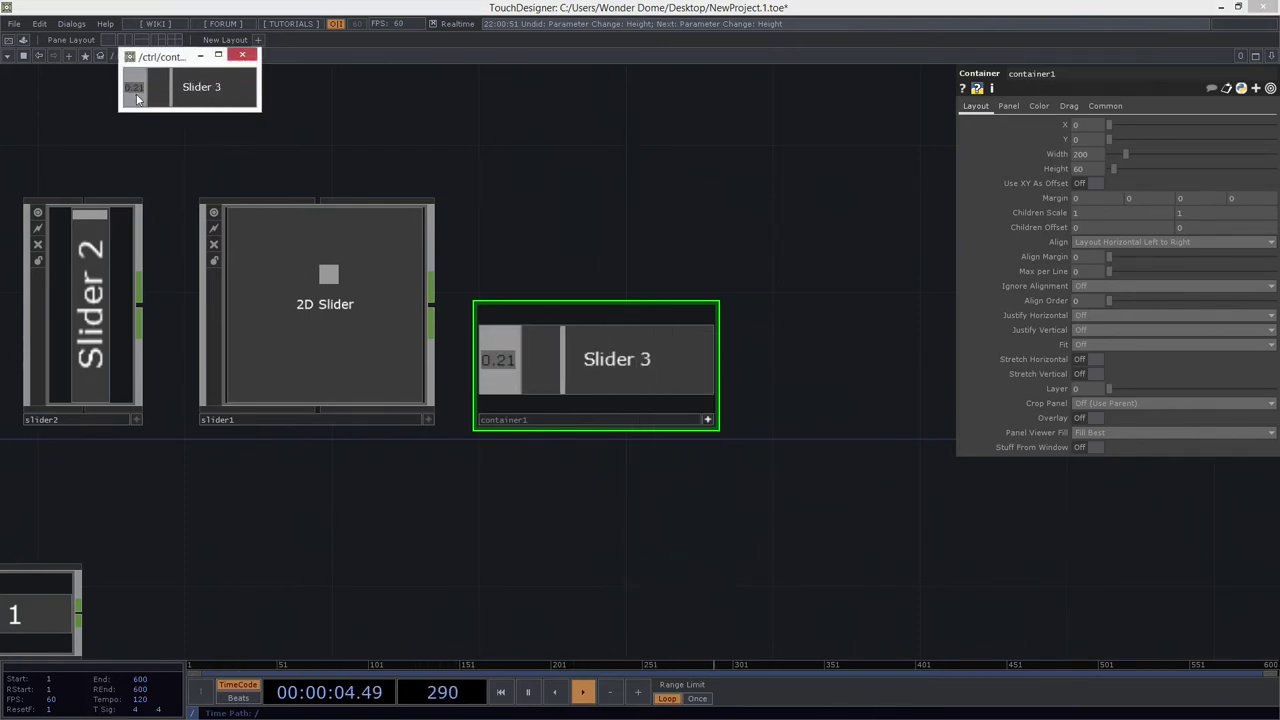
text(.25)
key(Return)
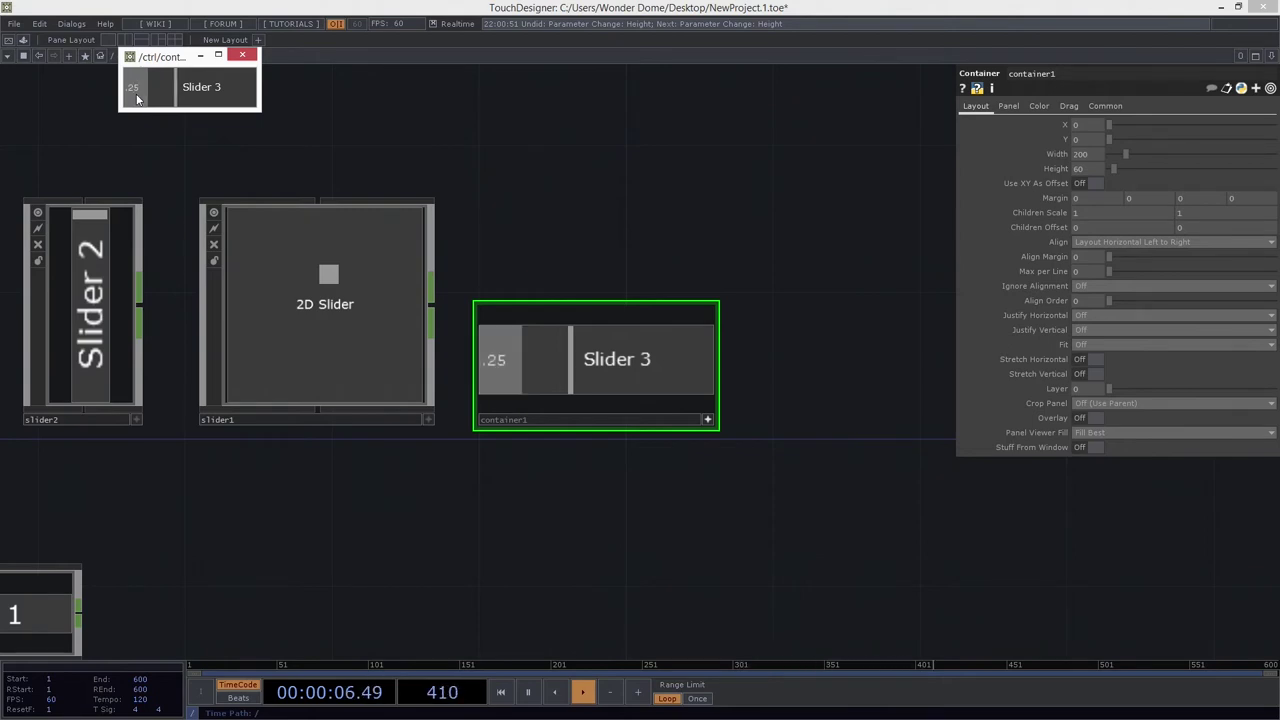
click(243, 55)
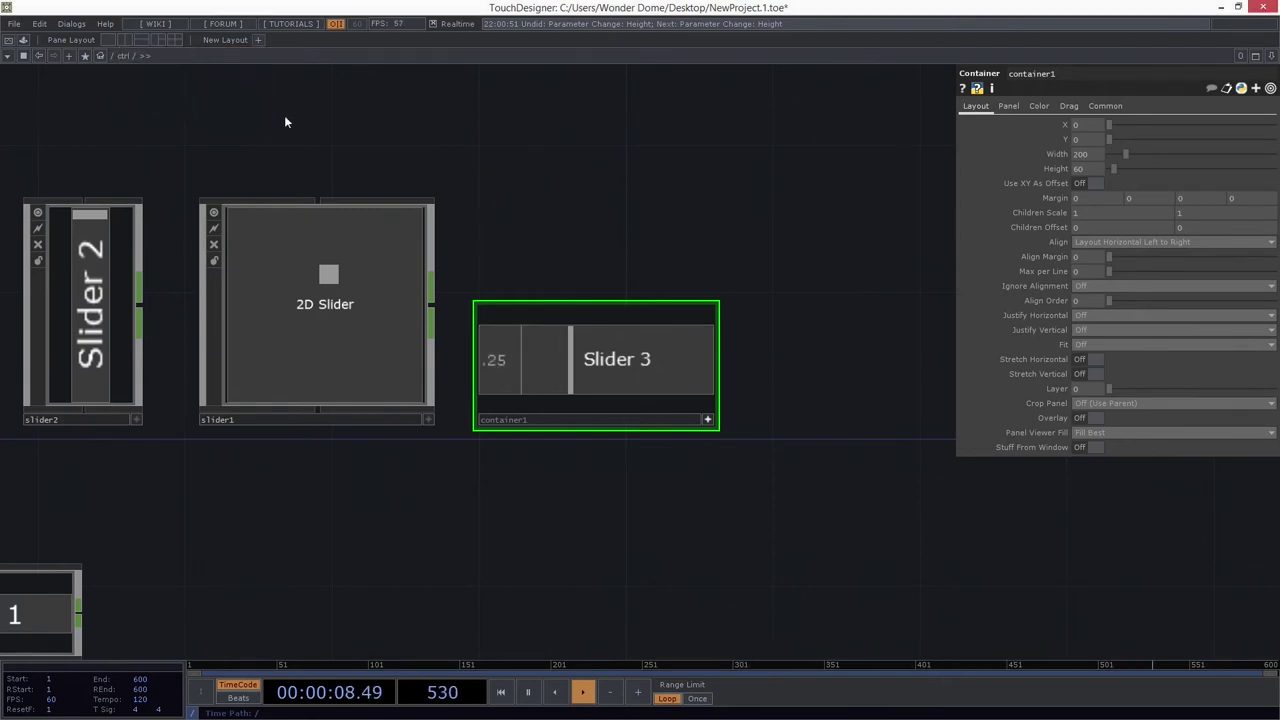
Step: Move the slider3 node into the row between button1 and slider2 in the ctrl network
drag(275, 111, 432, 126)
scroll(440, 130, down, 5)
drag(364, 322, 312, 224)
scroll(303, 280, up, 2)
drag(303, 280, 332, 388)
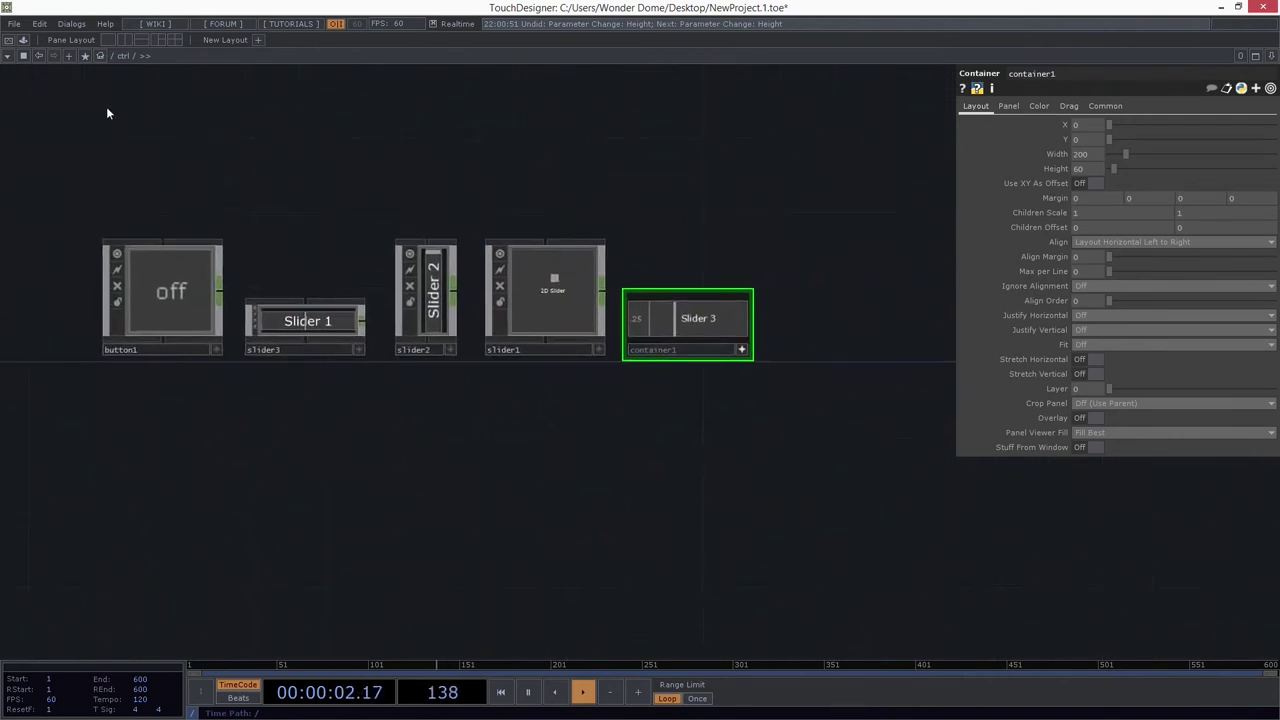
Step: View the ctrl container in a floating window and test the 2D Slider by moving its handle
click(22, 56)
drag(239, 479, 271, 496)
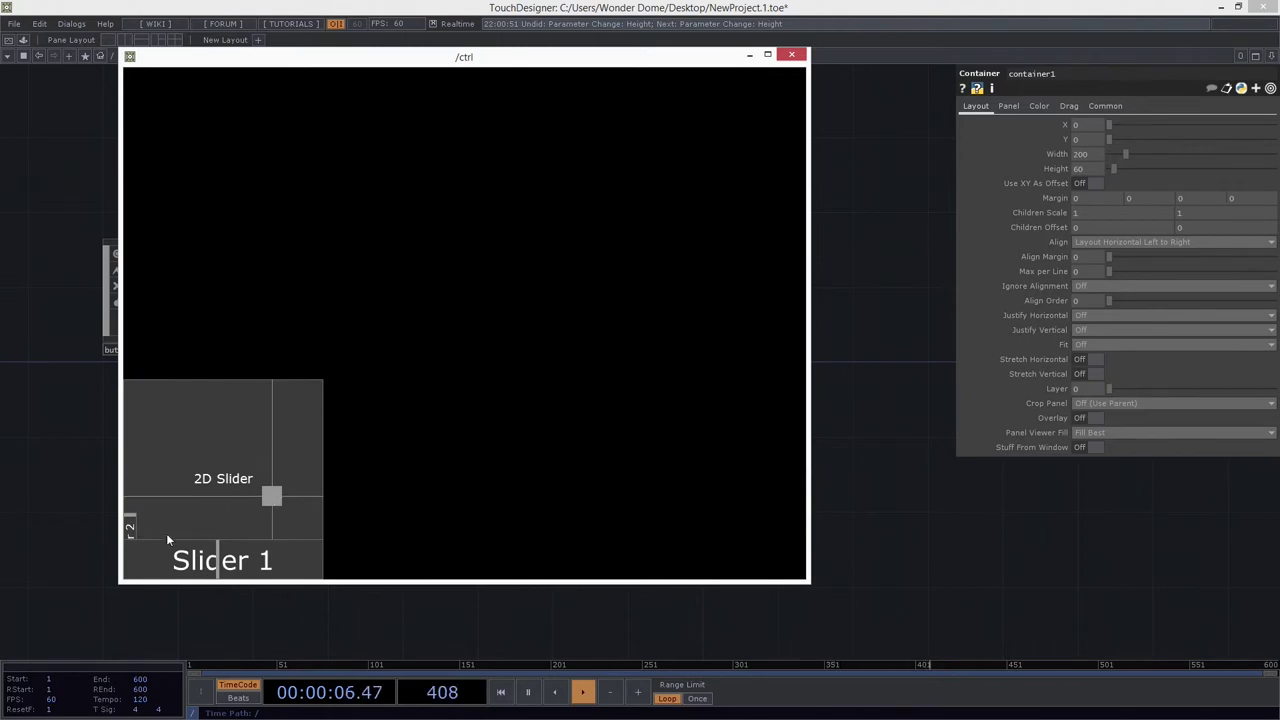
drag(482, 56, 790, 80)
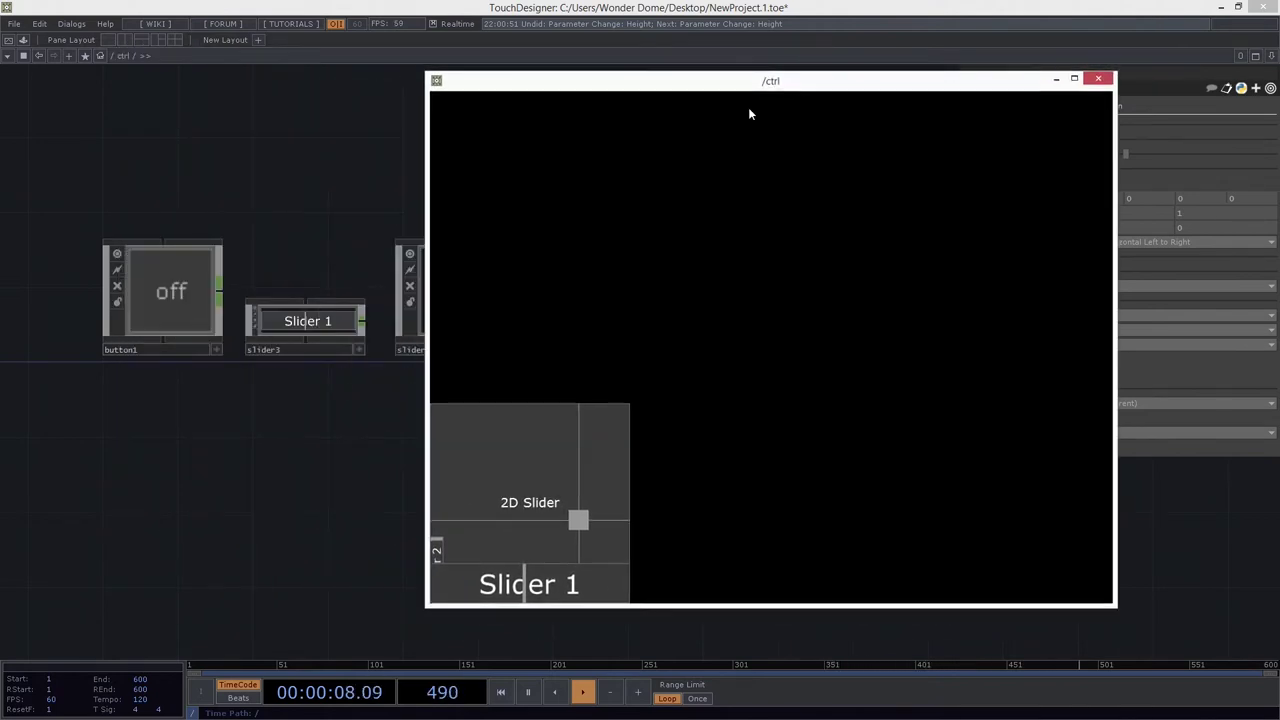
drag(303, 430, 293, 433)
mouse_move(684, 81)
mouse_down()
mouse_move(484, 459)
mouse_move(453, 461)
mouse_up()
Step: Compare the floating ctrl window with the nodes in the network, resize the window smaller, and close it
mouse_move(159, 185)
right_down()
mouse_move(728, 365)
mouse_move(711, 396)
mouse_move(236, 219)
mouse_move(190, 186)
right_up()
drag(293, 390, 514, 323)
mouse_move(412, 353)
right_down()
mouse_move(305, 280)
mouse_move(345, 305)
right_up()
drag(443, 473, 306, 427)
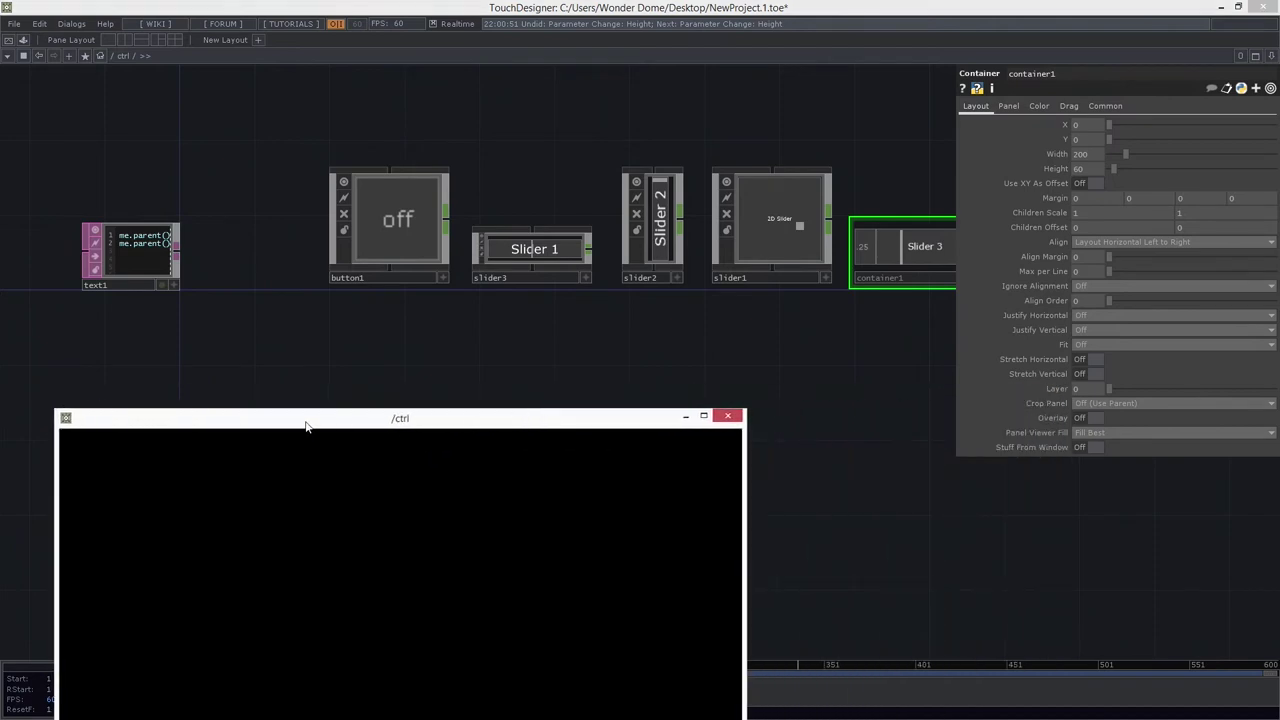
drag(646, 367, 505, 405)
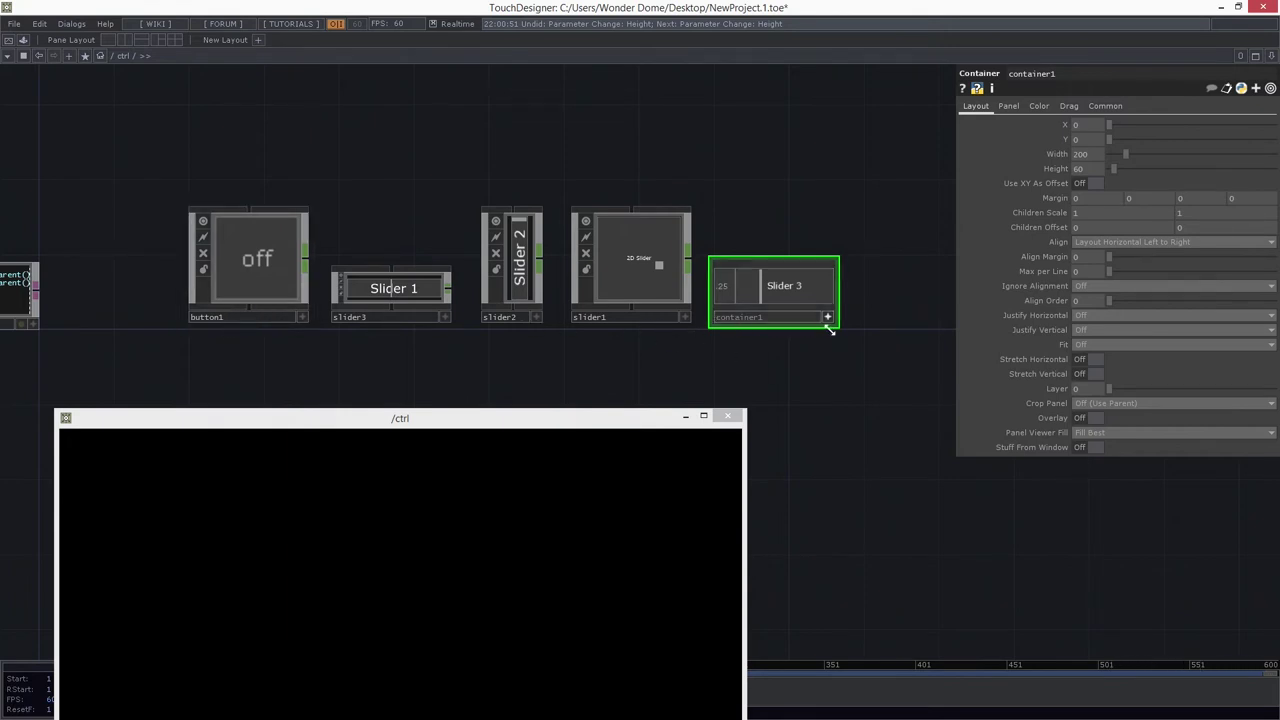
drag(600, 410, 569, 142)
drag(704, 138, 640, 264)
drag(560, 273, 562, 166)
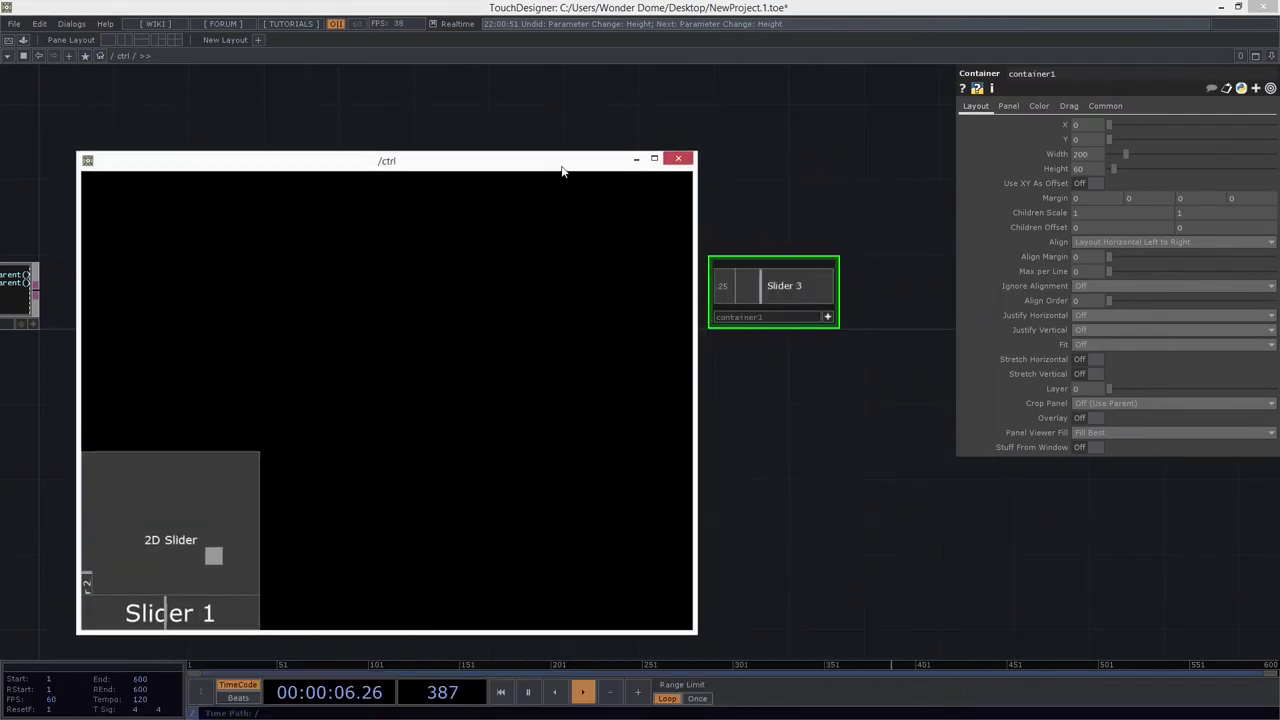
click(678, 160)
key(h)
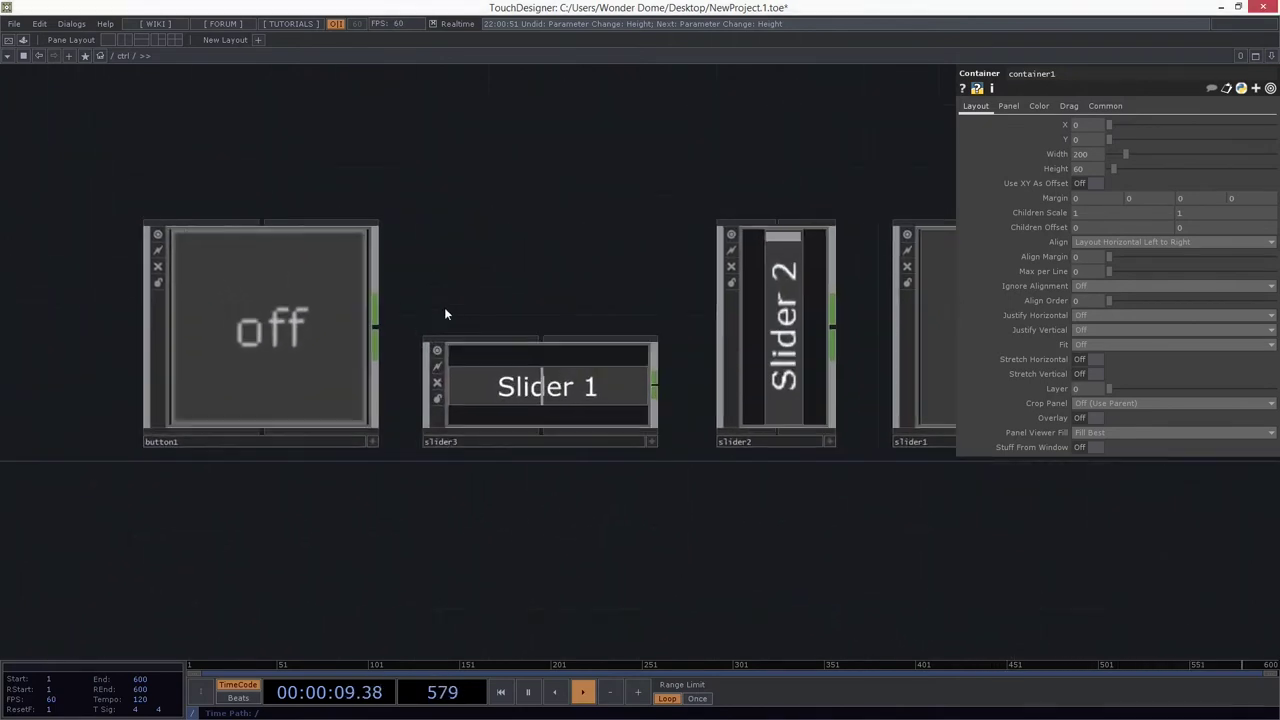
mouse_move(447, 312)
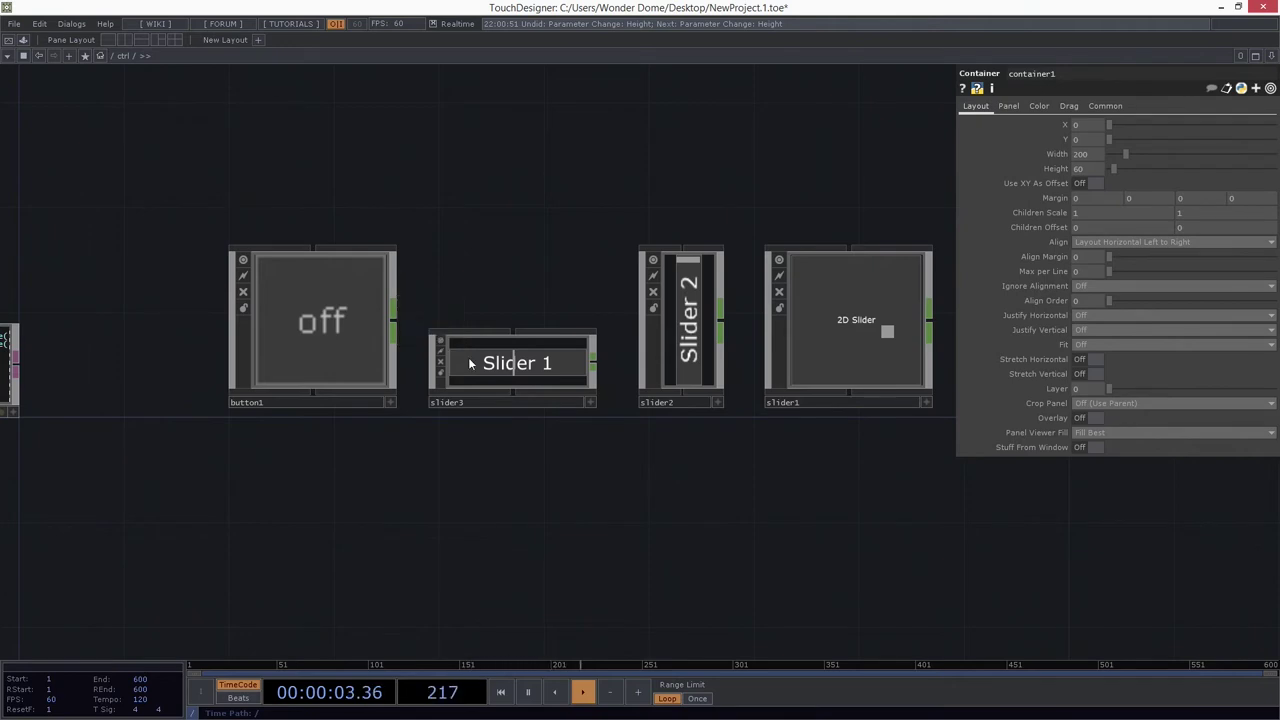
key(h)
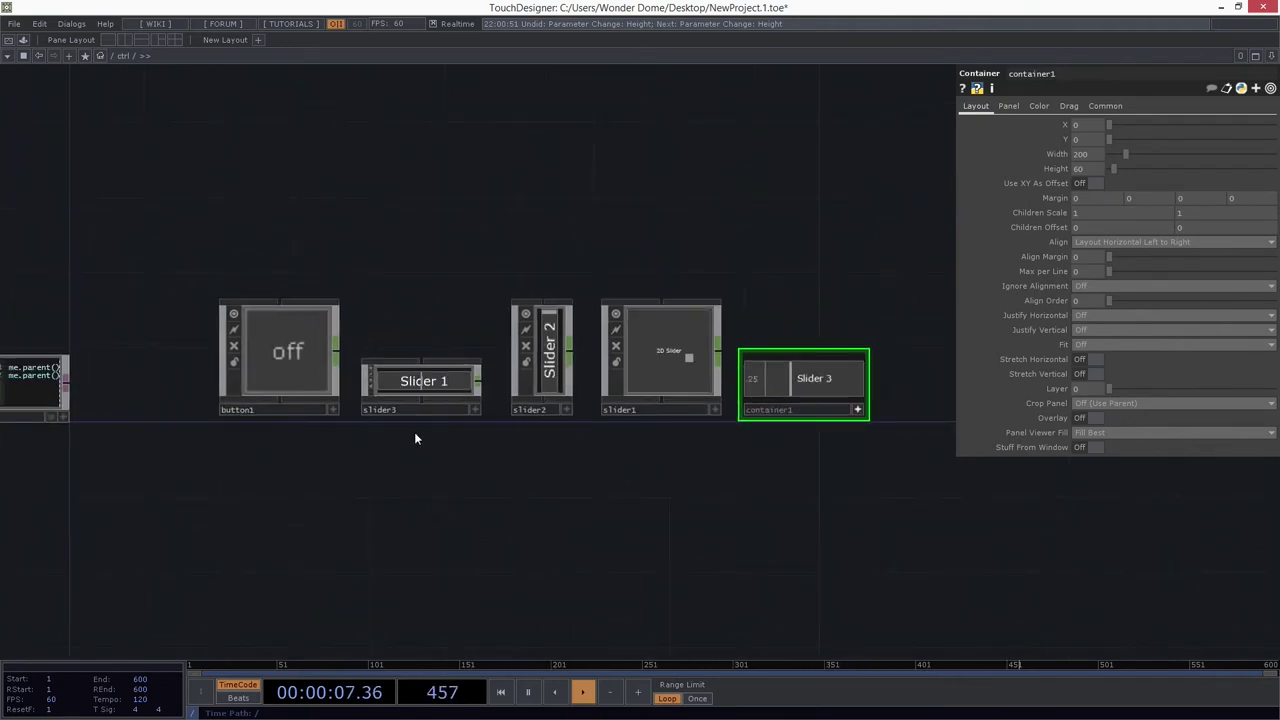
drag(505, 474, 409, 499)
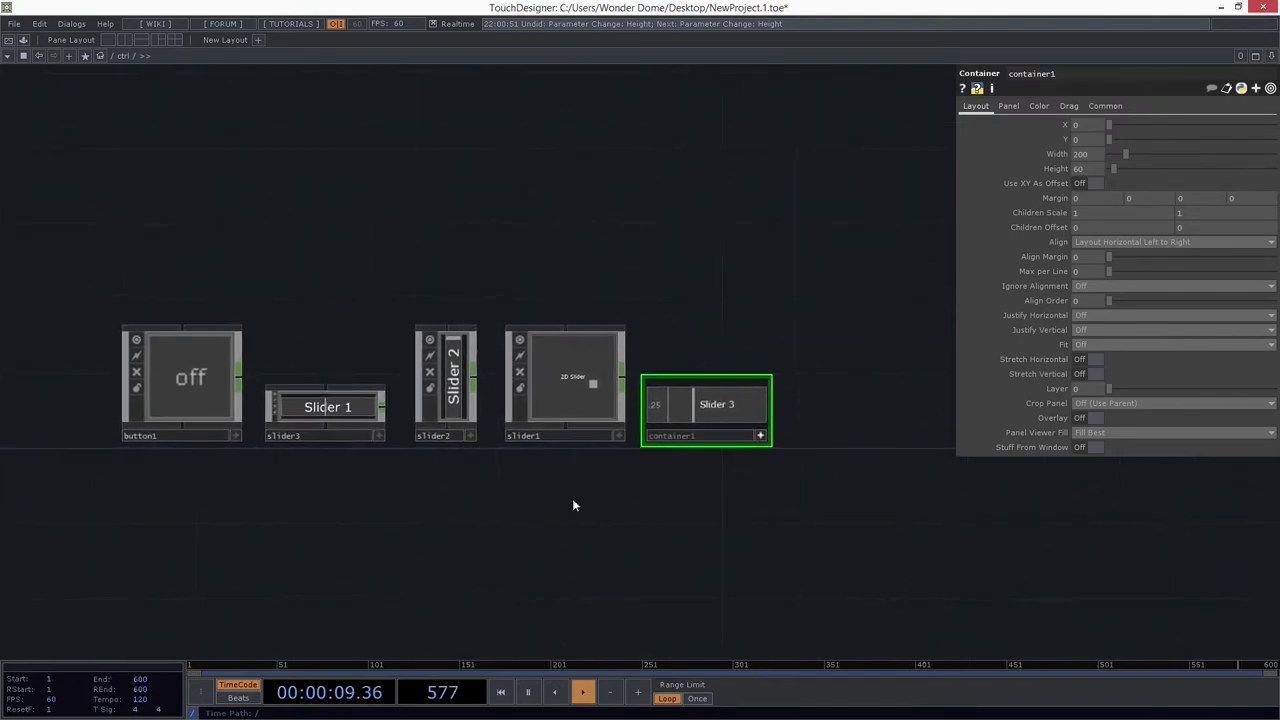
Step: Try to move and resize the container1 node in the ctrl network, and undo the changes
scroll(634, 423, up, 3)
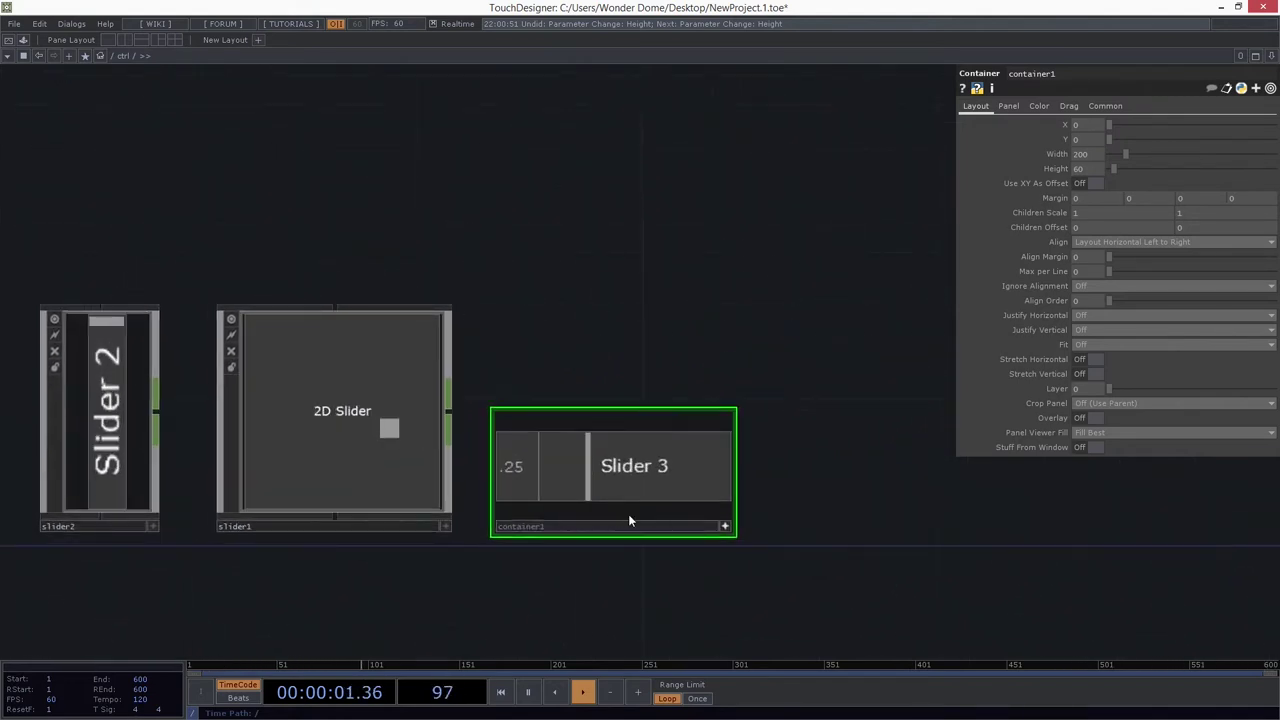
drag(629, 520, 747, 180)
drag(848, 318, 659, 532)
scroll(613, 437, up, 2)
drag(580, 404, 527, 552)
drag(625, 541, 422, 481)
key(ctrl+z)
key(ctrl+z)
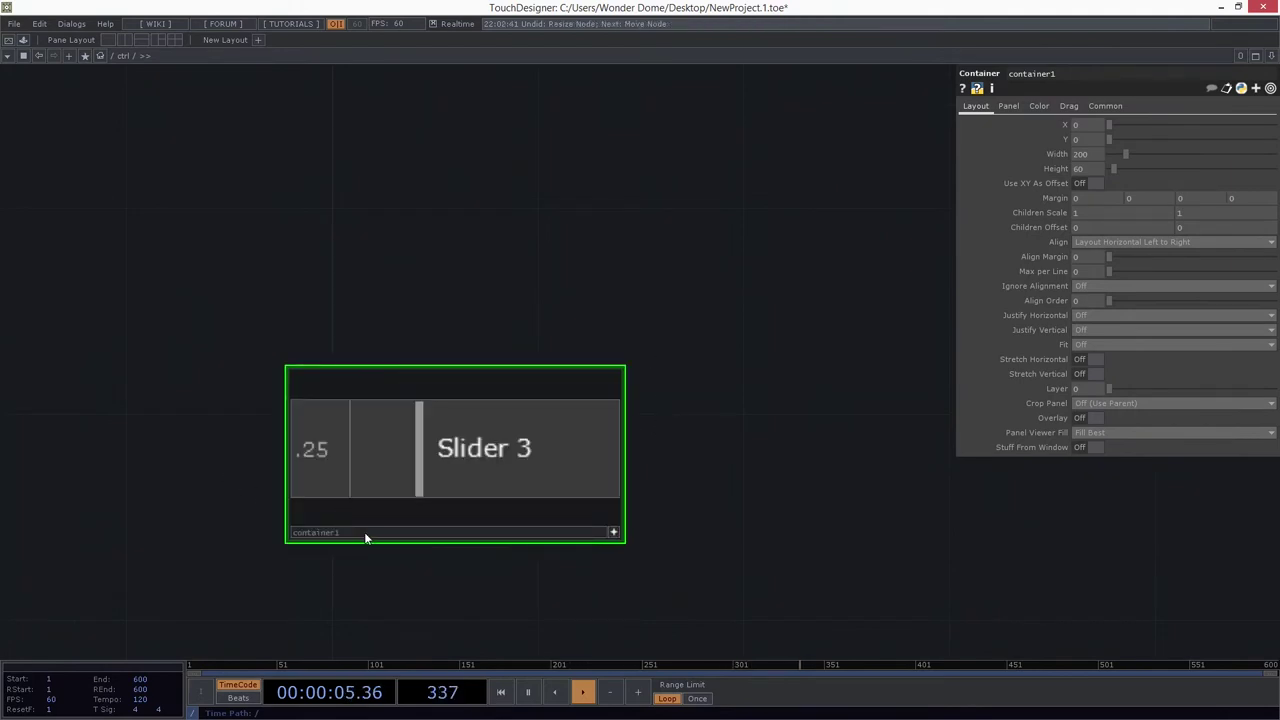
Step: Inside container1's slider1, change the label text in table1 to Red, and return to the ctrl network
scroll(365, 538, up, 6)
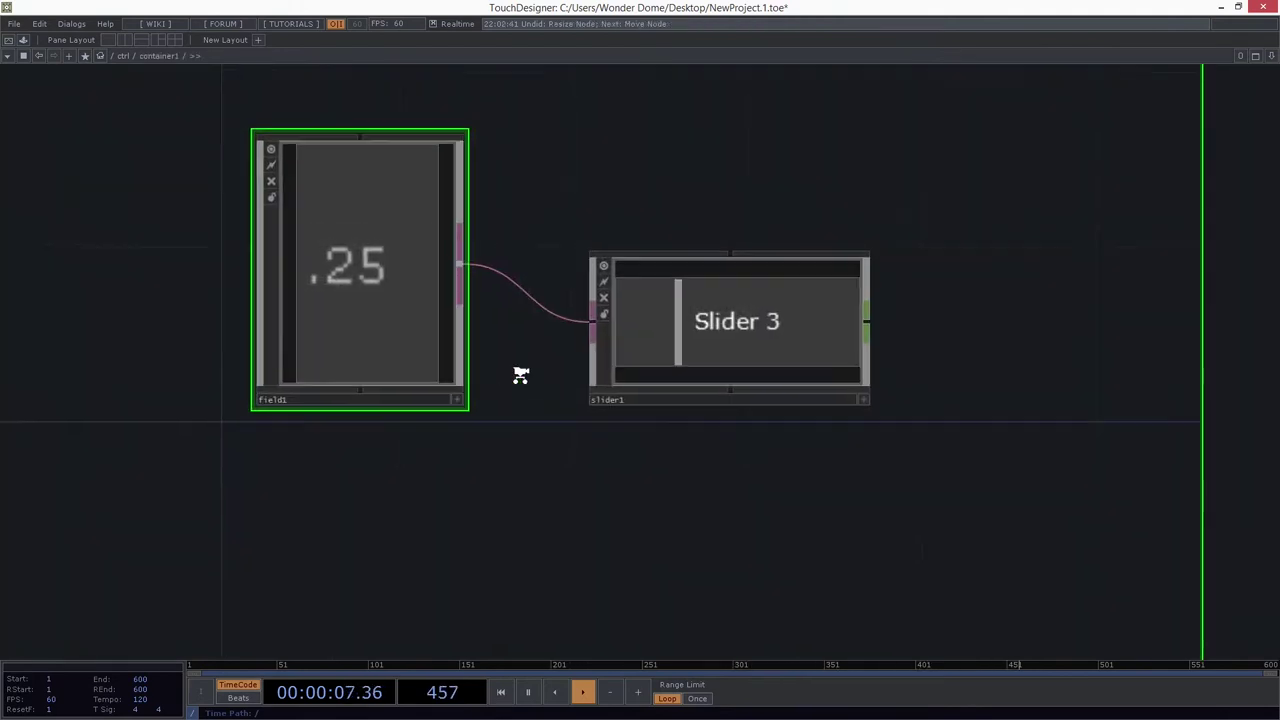
key(p)
scroll(616, 367, up, 6)
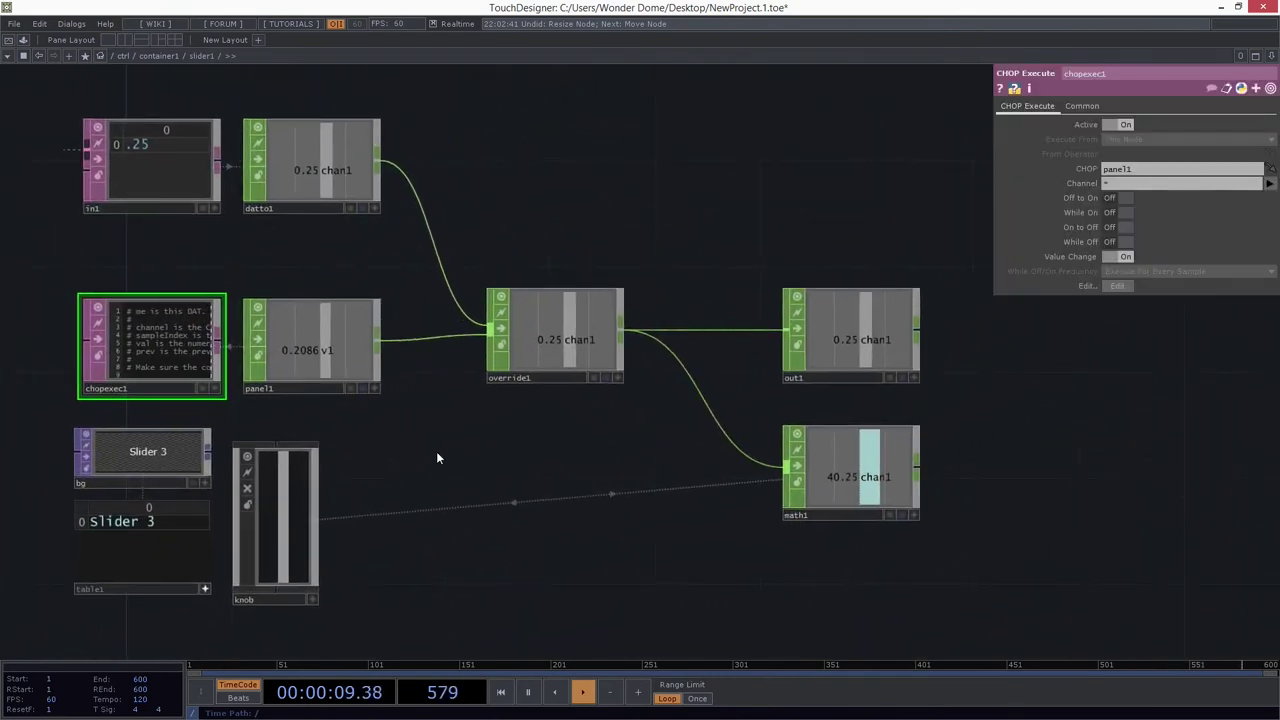
click(151, 517)
text(Rea)
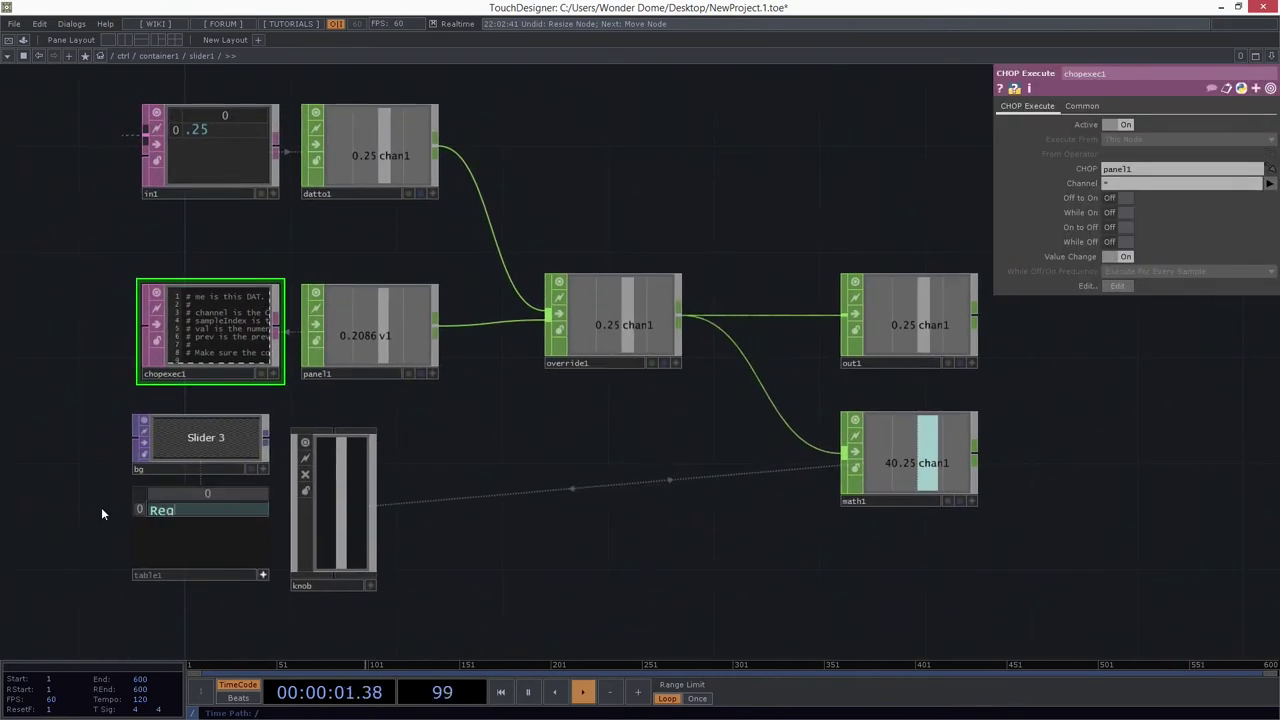
text(d)
key(Return)
scroll(474, 429, down, 4)
scroll(748, 565, down, 5)
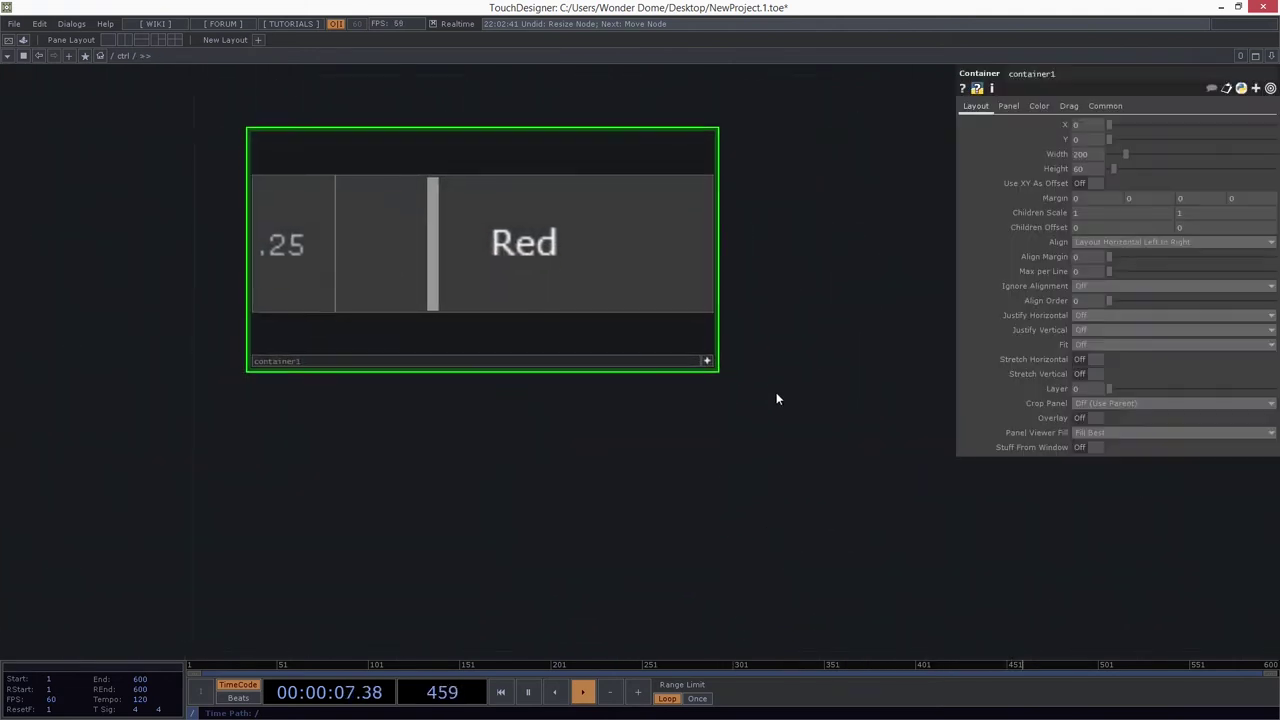
Step: Copy container1 and paste three copies of it into the ctrl network
scroll(777, 399, down, 4)
key(ctrl+c)
key(ctrl+v)
key(ctrl+v)
key(ctrl+v)
Step: Inside container2's slider1, change the label text in table1 to Green
drag(805, 508, 753, 424)
scroll(610, 345, up, 8)
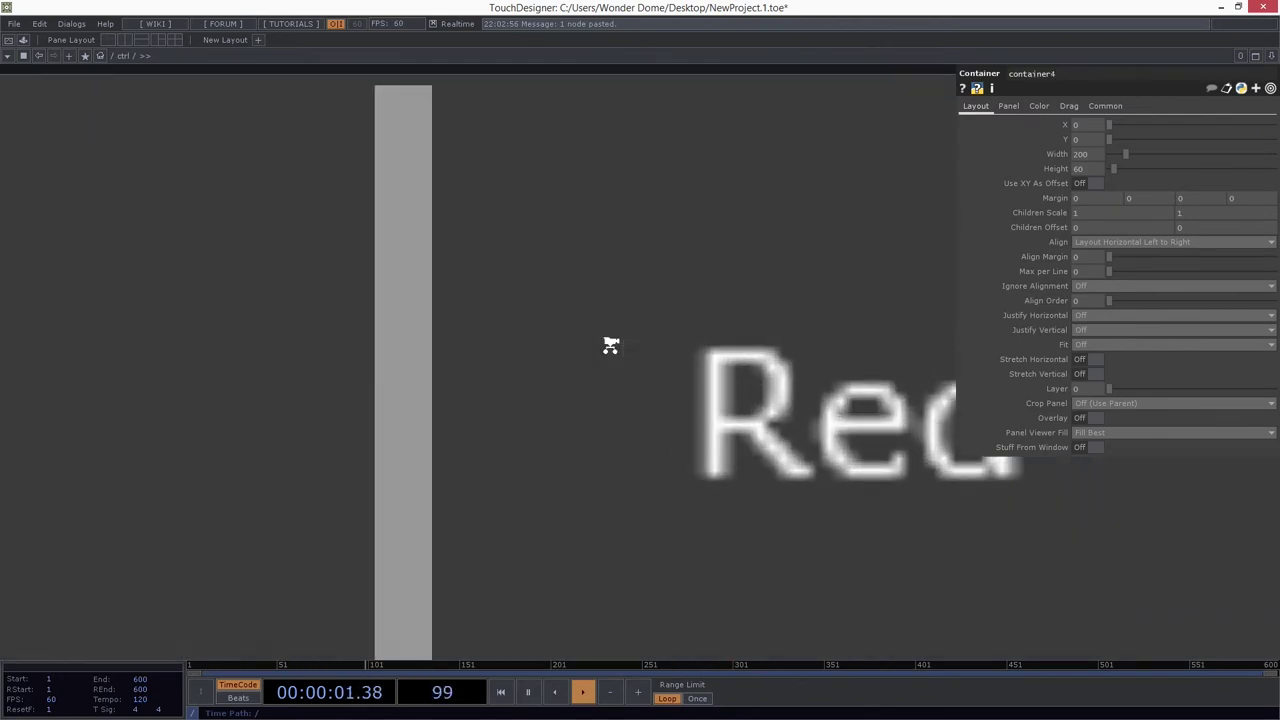
scroll(612, 345, up, 3)
drag(614, 345, 480, 399)
scroll(580, 430, up, 8)
drag(706, 432, 427, 495)
key(p)
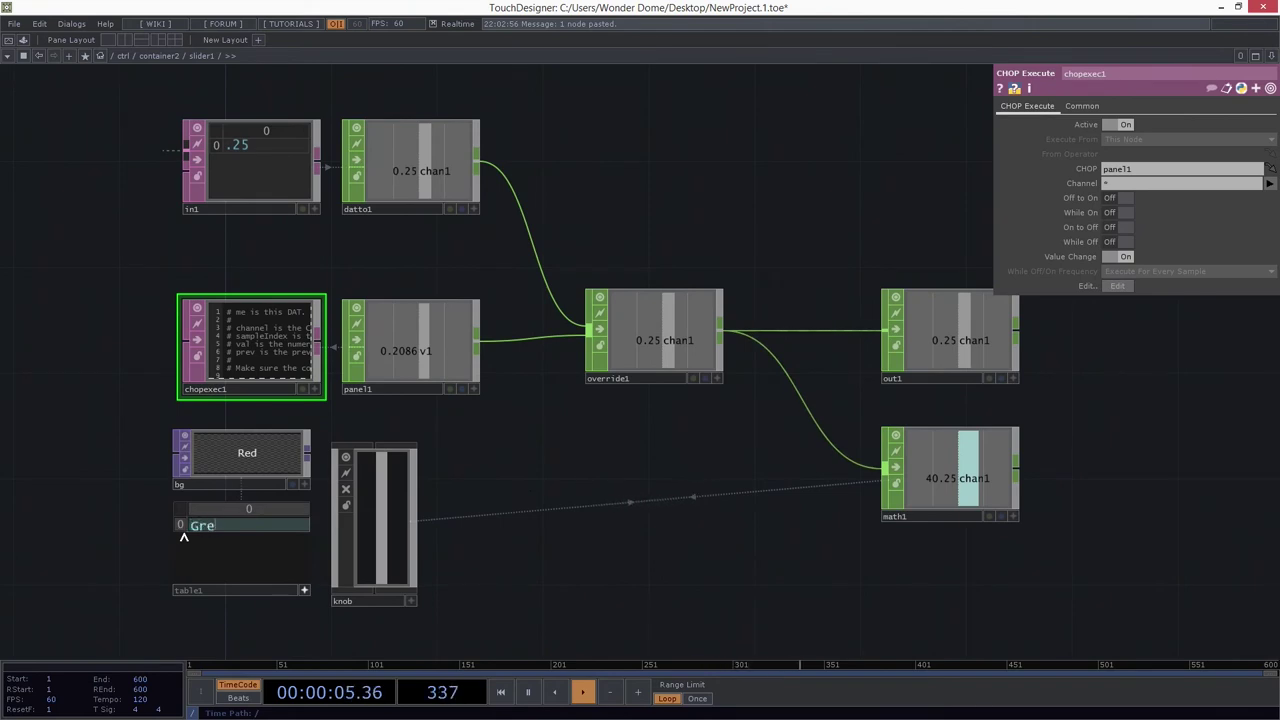
key(Return)
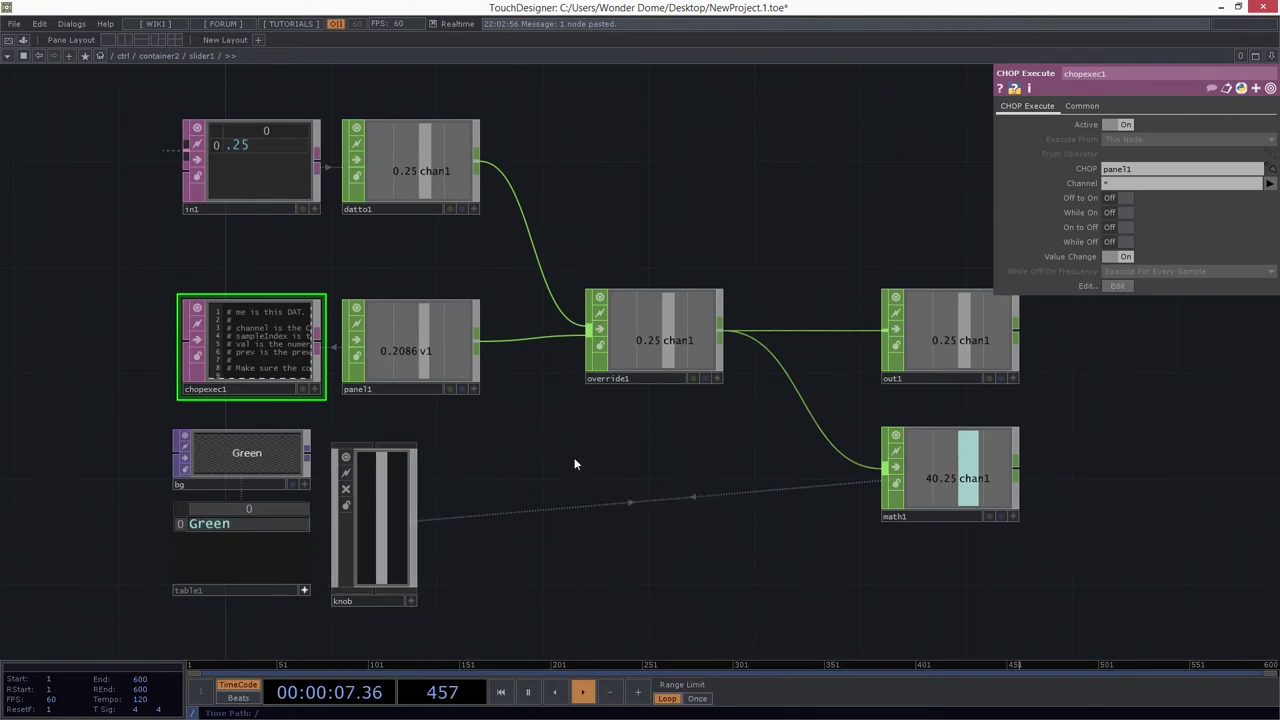
Step: Inside container3's slider1, change the label text in table1 to Blue
scroll(194, 238, down, 6)
scroll(349, 428, down, 6)
scroll(551, 517, up, 6)
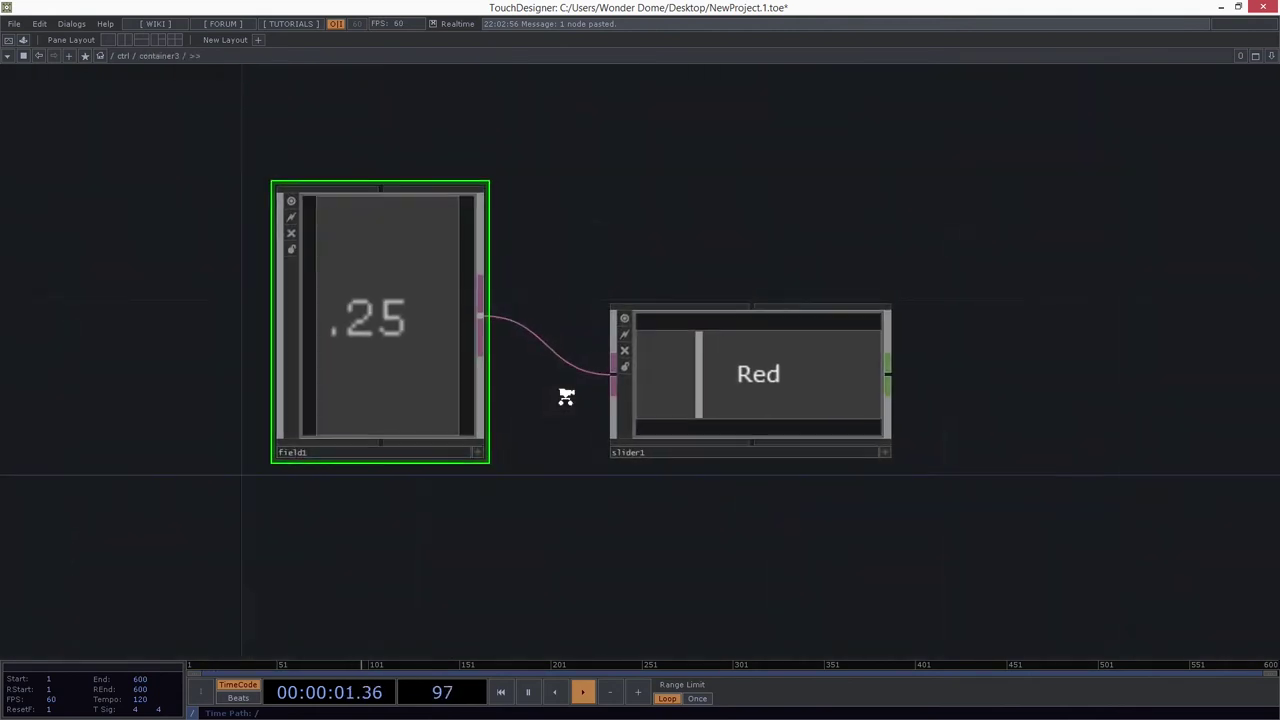
scroll(566, 397, up, 5)
text(Blue)
key(Return)
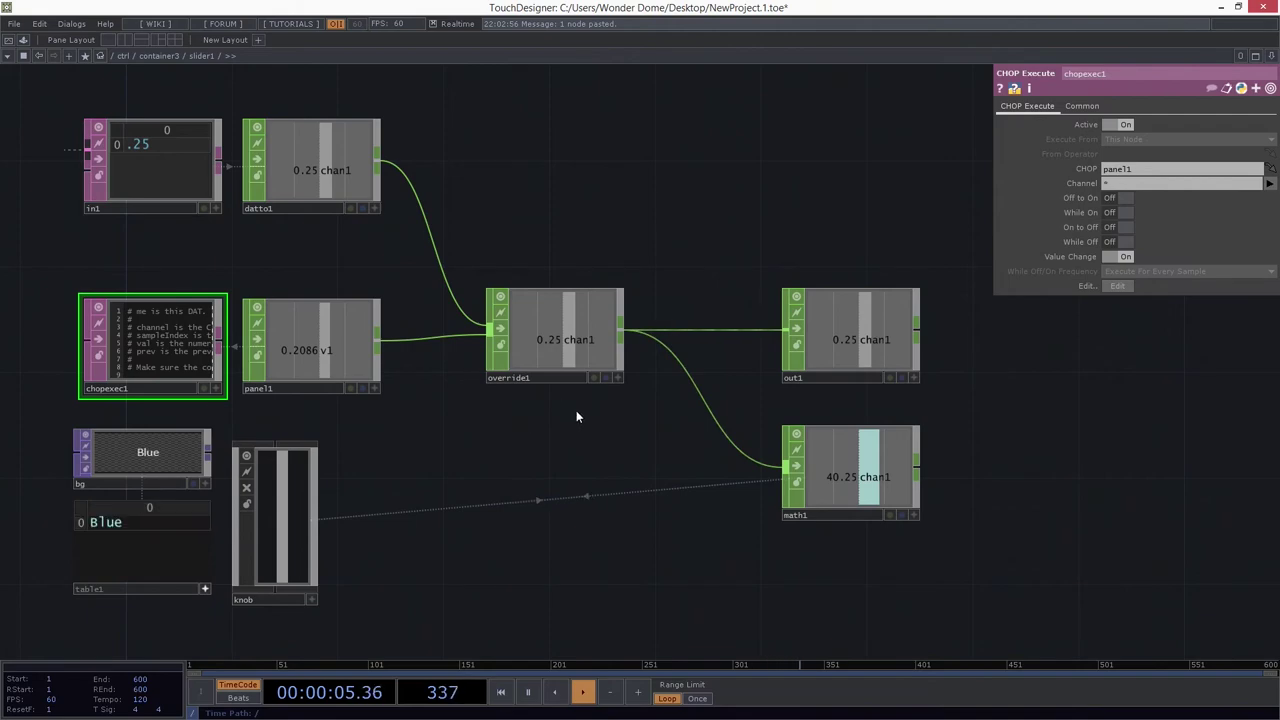
Step: Inside container4's slider1, change the label text in table1 to Alpha
scroll(576, 412, down, 8)
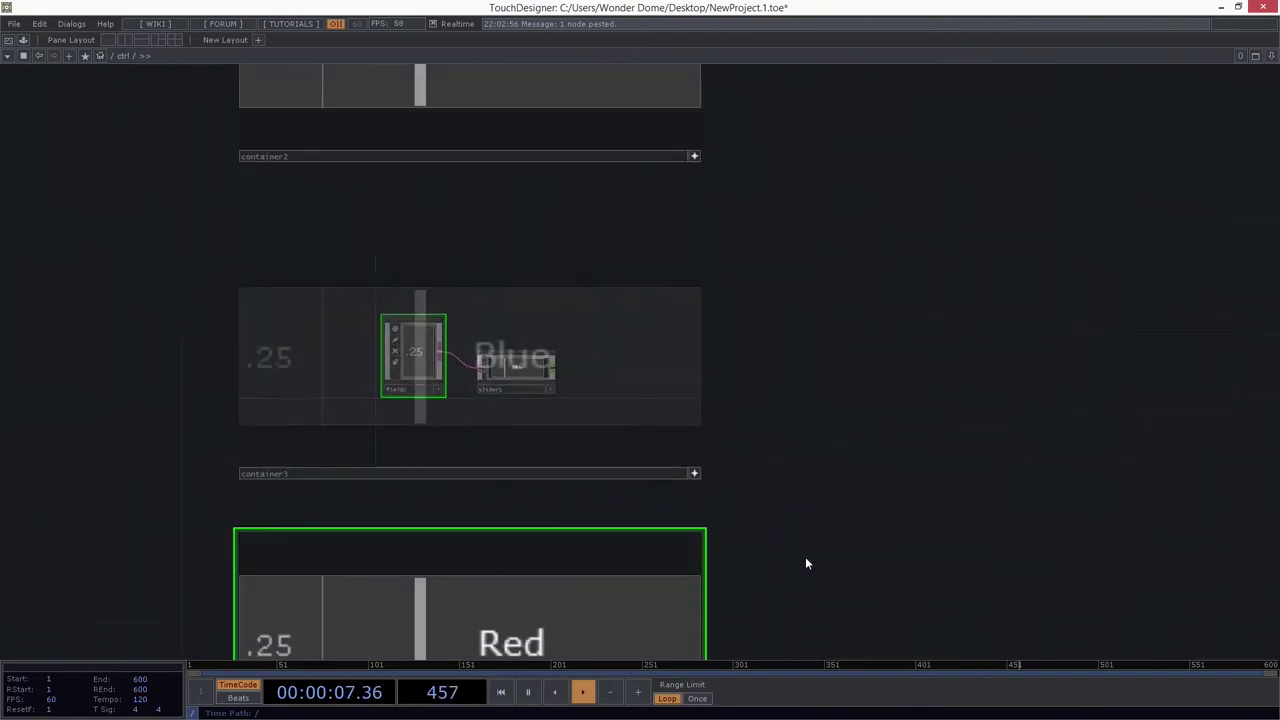
scroll(460, 345, up, 10)
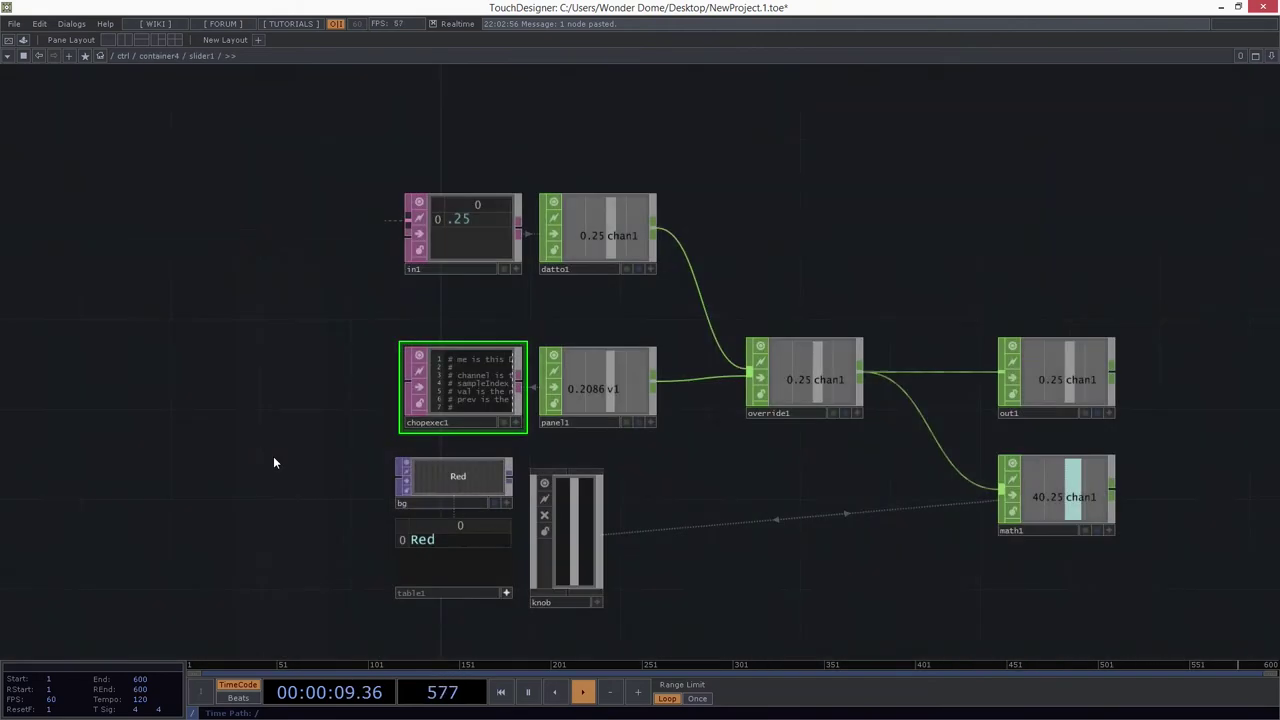
scroll(273, 462, up, 1)
drag(870, 575, 597, 543)
key(p)
scroll(170, 497, up, 4)
drag(161, 521, 10, 526)
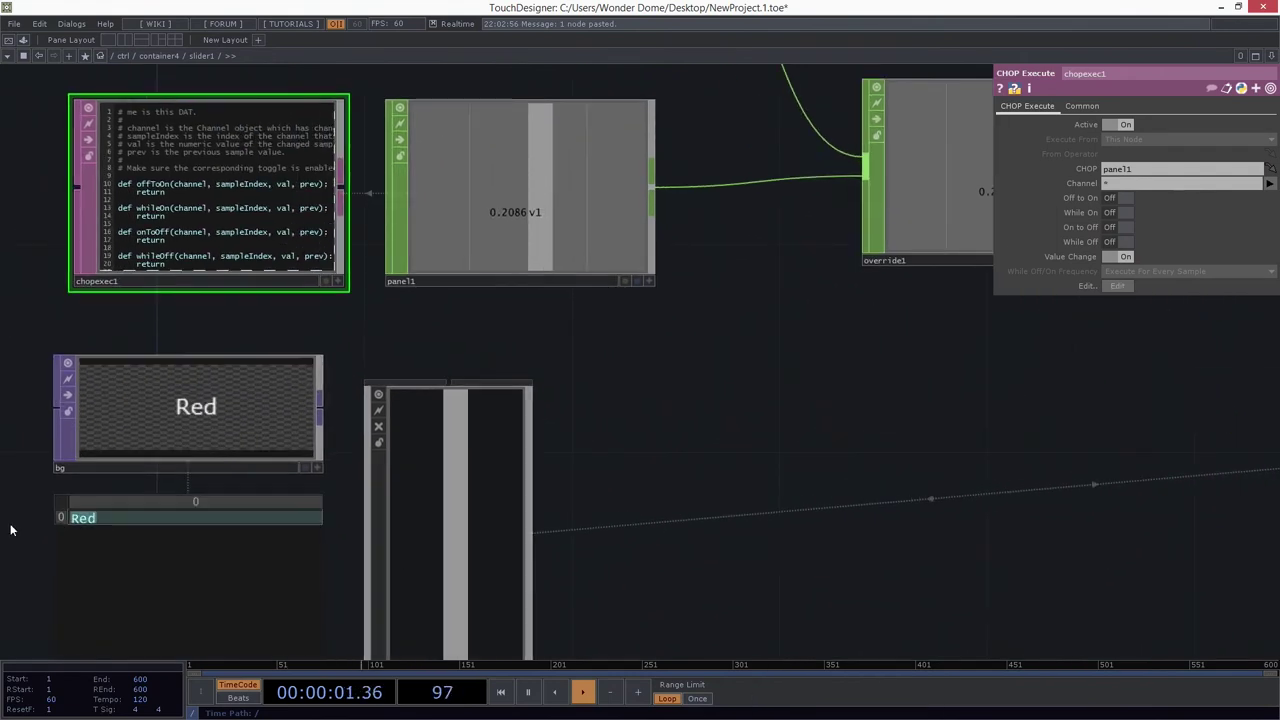
text(Alpha)
click(754, 391)
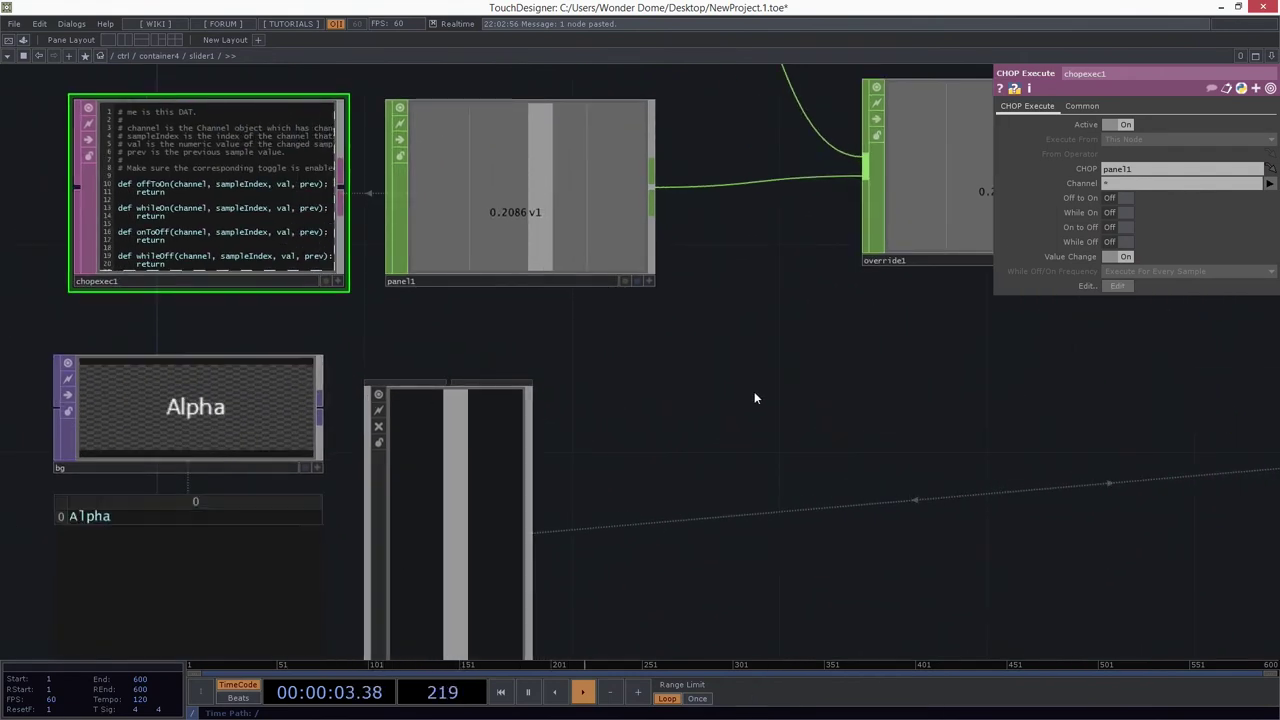
Step: Return to the ctrl network, select the Red, Green, Blue and Alpha containers and turn off their active viewers
scroll(754, 391, down, 10)
drag(750, 393, 499, 416)
scroll(499, 417, down, 6)
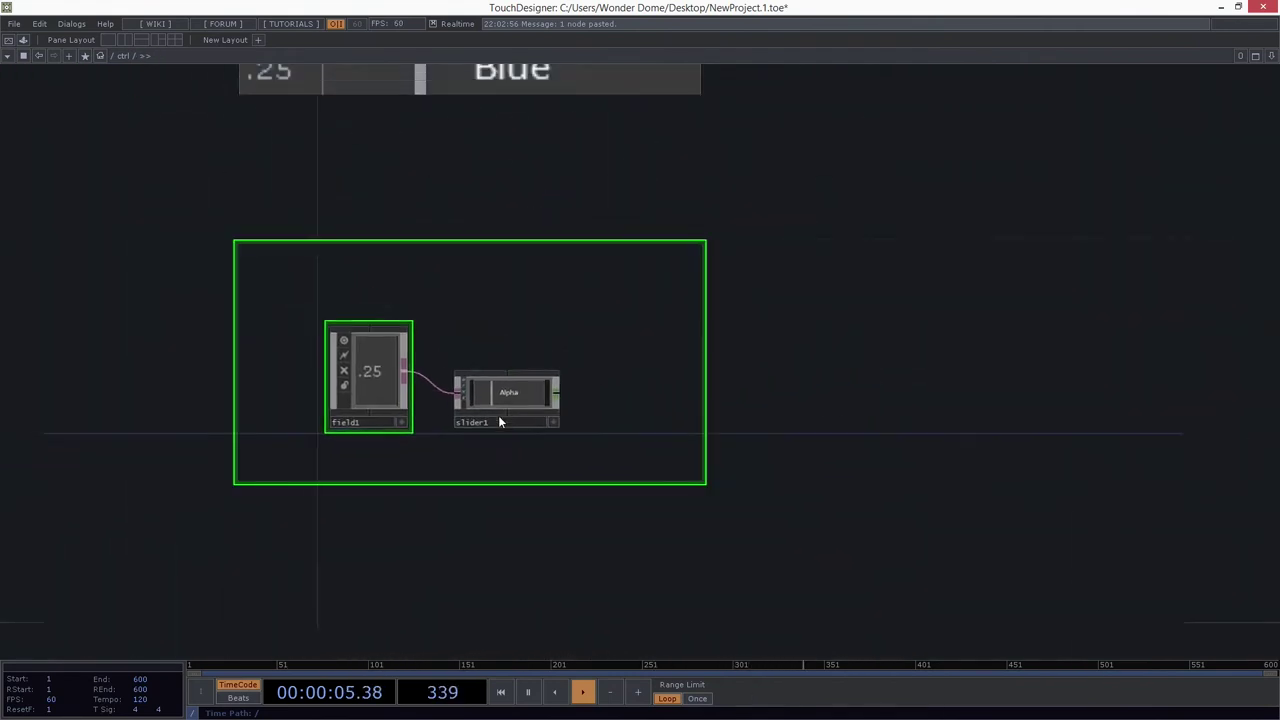
drag(760, 185, 495, 594)
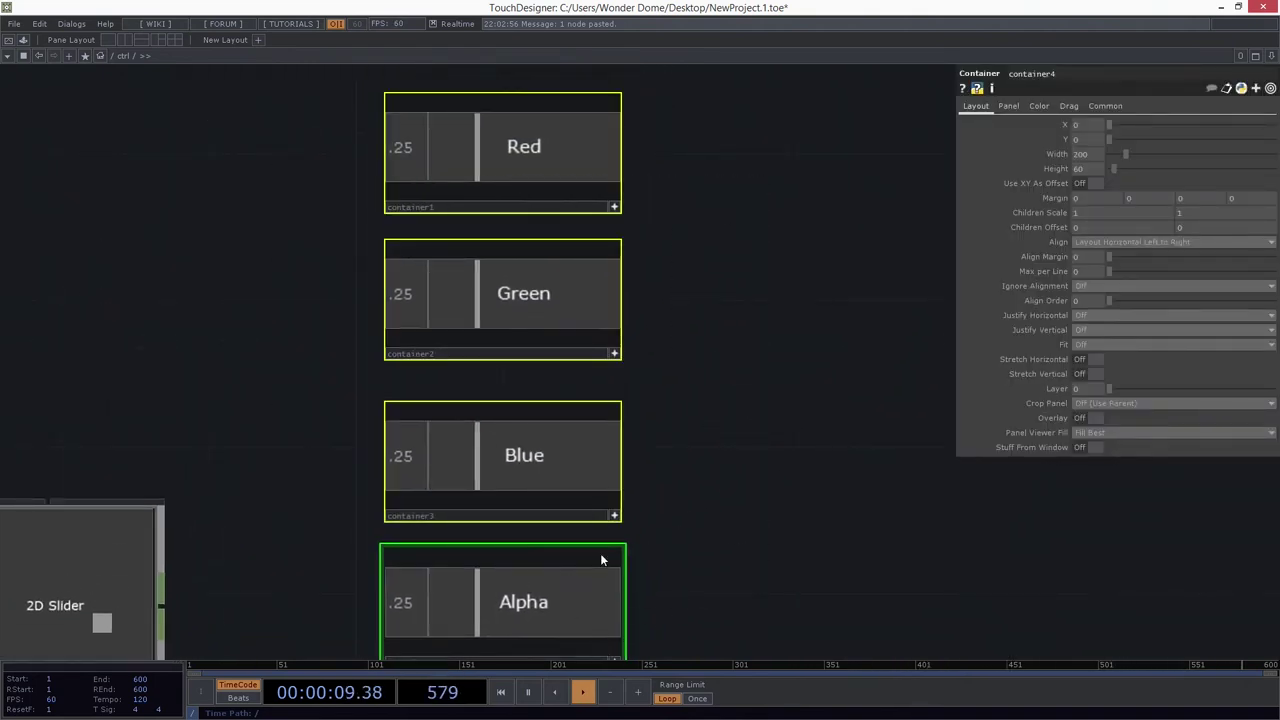
key(a)
click(714, 436)
Step: Stack the Red, Green, Blue and Alpha containers in a tight, evenly spaced column
scroll(716, 434, down, 6)
drag(707, 399, 613, 428)
drag(520, 403, 519, 395)
drag(512, 473, 504, 448)
mouse_move(518, 557)
mouse_down()
mouse_move(510, 534)
mouse_move(484, 550)
mouse_move(505, 550)
mouse_up()
scroll(608, 456, up, 3)
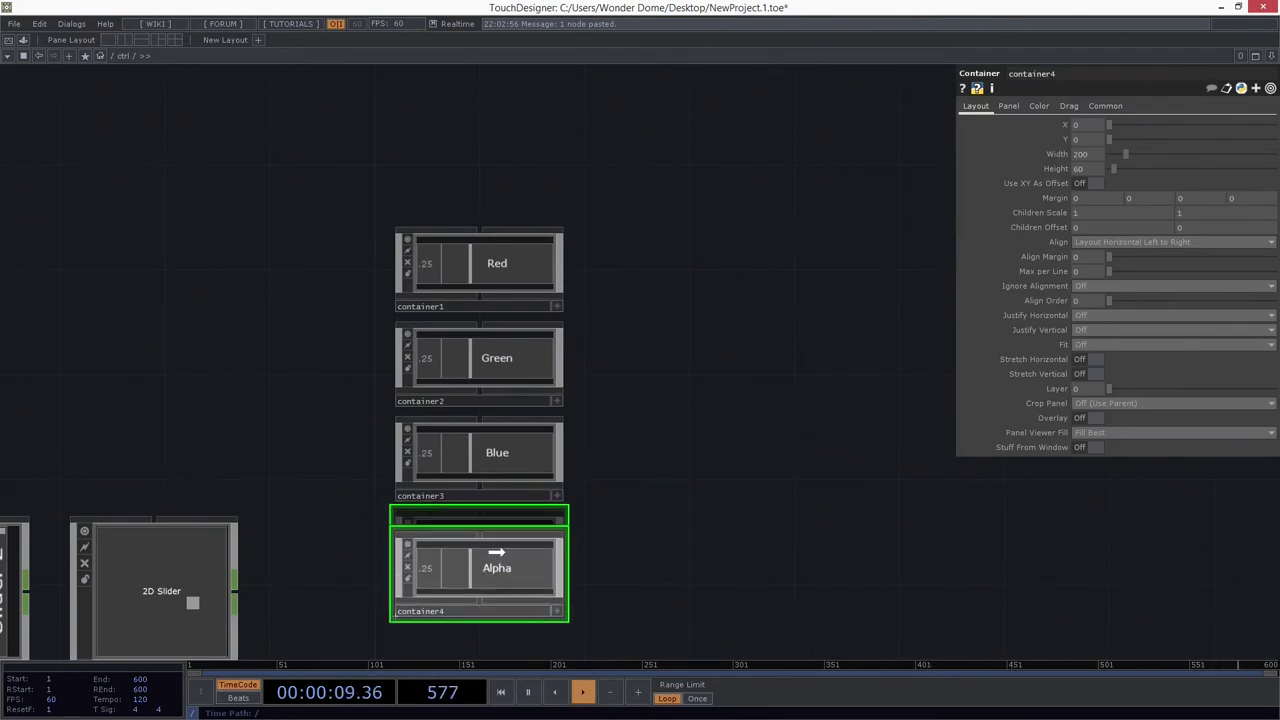
drag(653, 386, 661, 414)
drag(500, 600, 498, 589)
drag(653, 367, 662, 396)
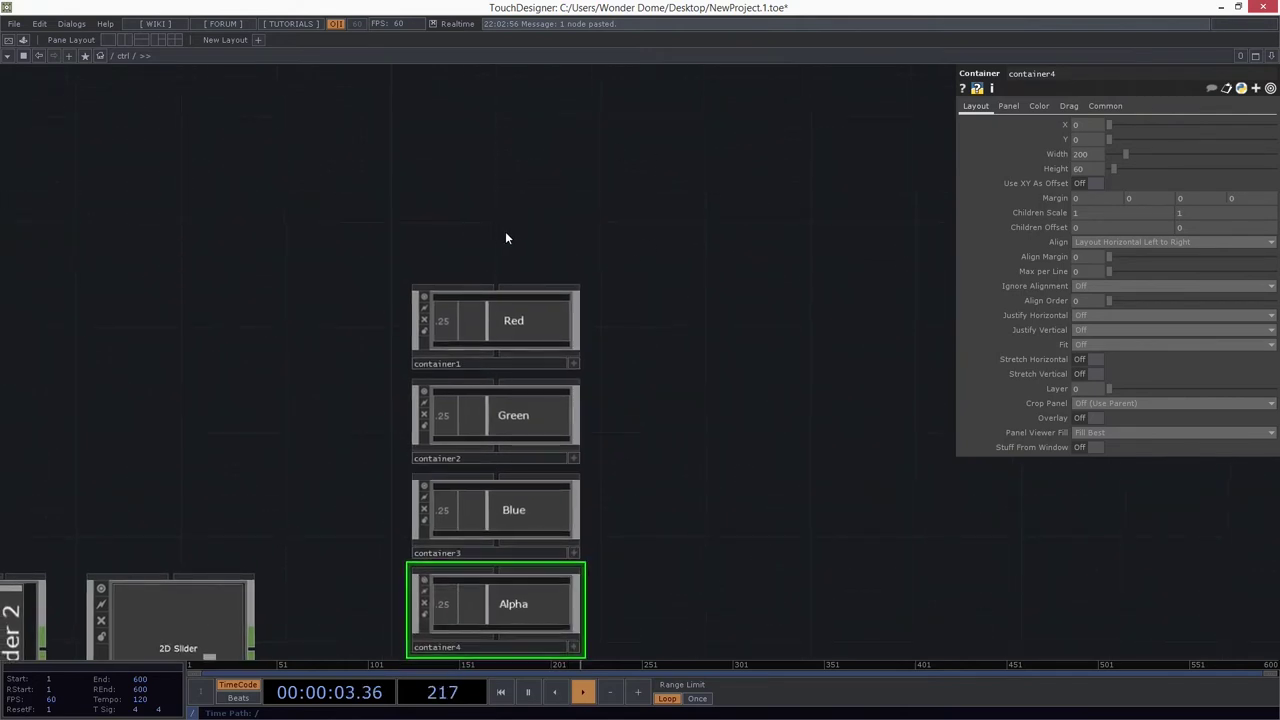
Step: Select the four labelled containers and move the column into free space, clear of the 2D Slider
drag(508, 196, 566, 545)
drag(656, 457, 658, 545)
drag(560, 466, 673, 256)
drag(442, 166, 419, 310)
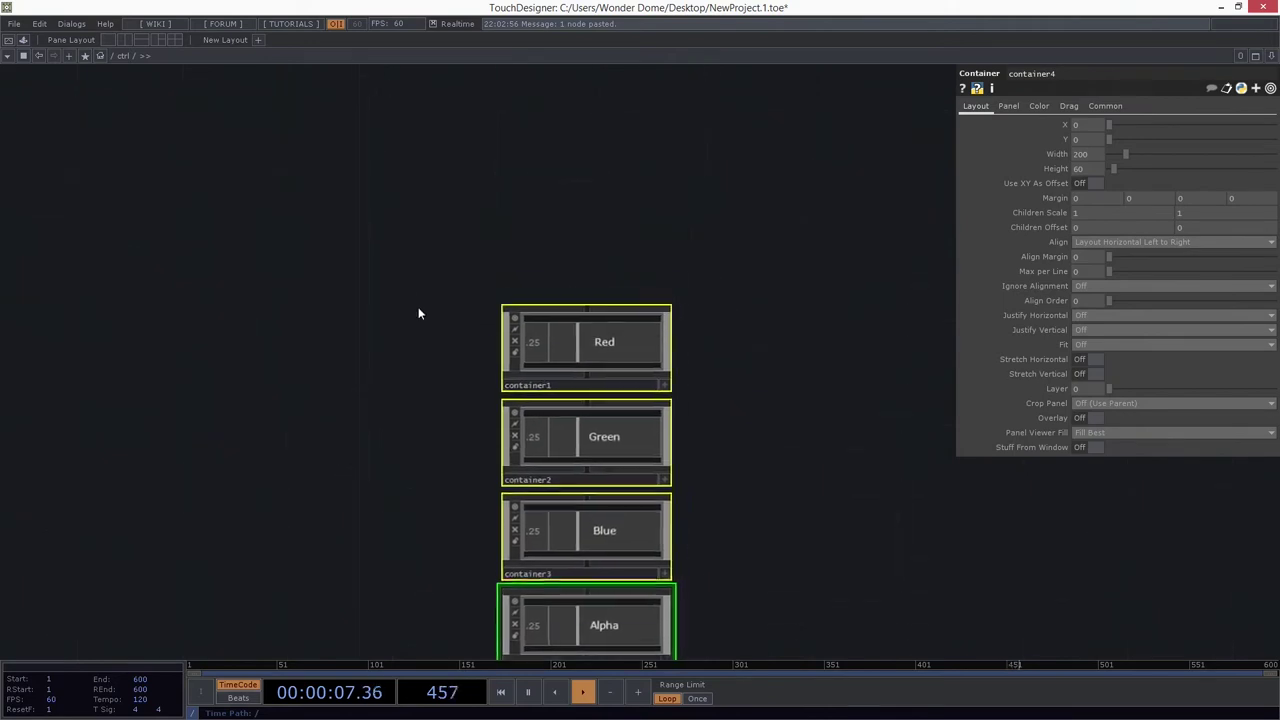
Step: Add a Container COMP to the network above and beside the column of labelled containers
click(406, 252)
key(Tab)
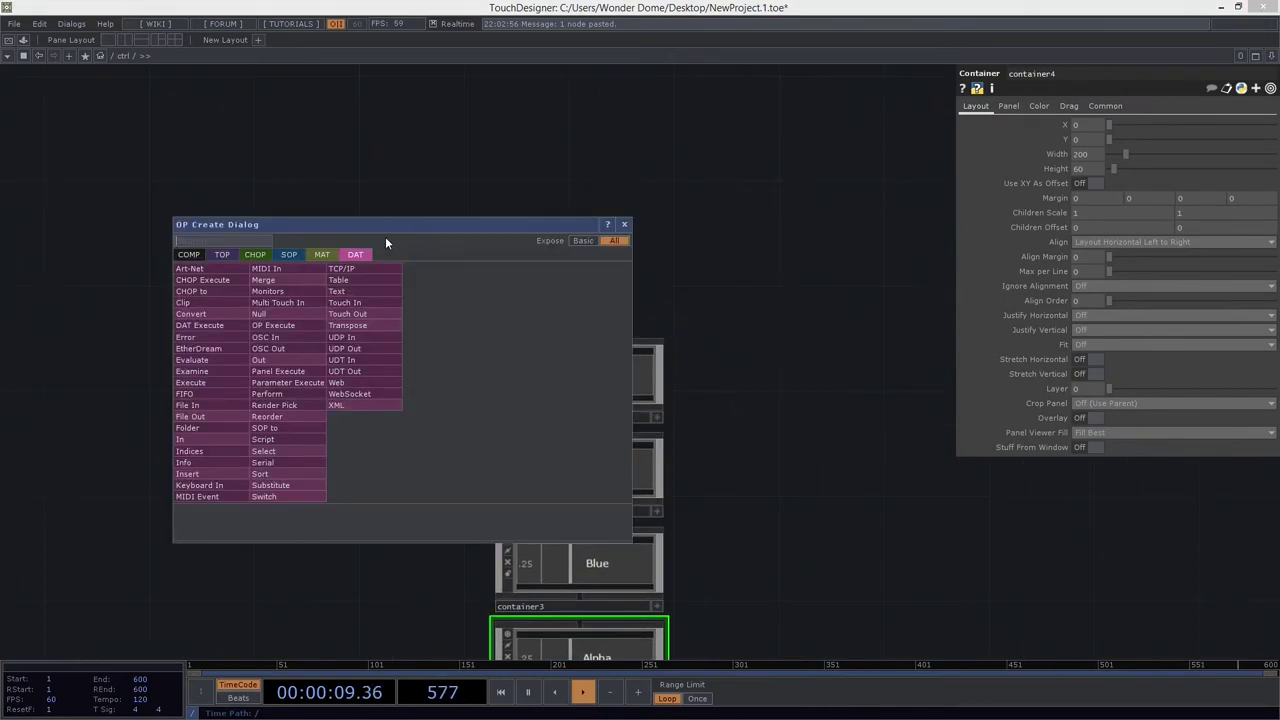
click(189, 254)
text(com)
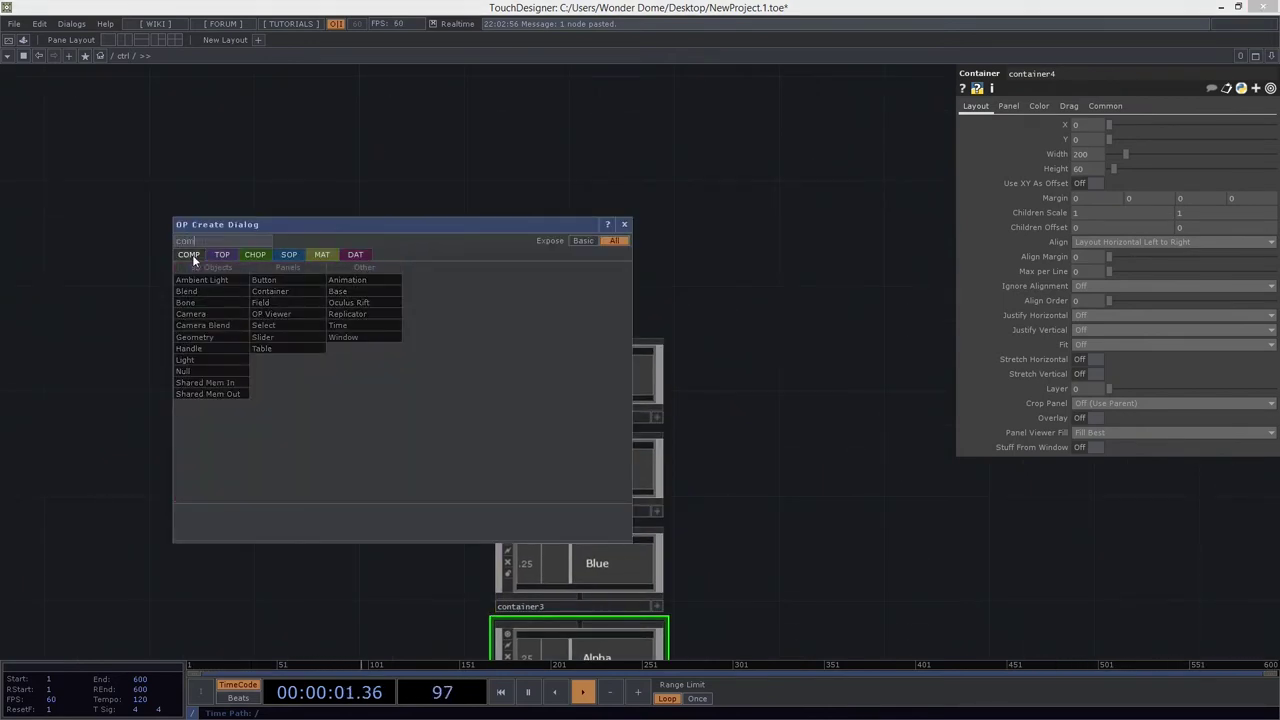
key(BackSpace)
text(n)
click(270, 291)
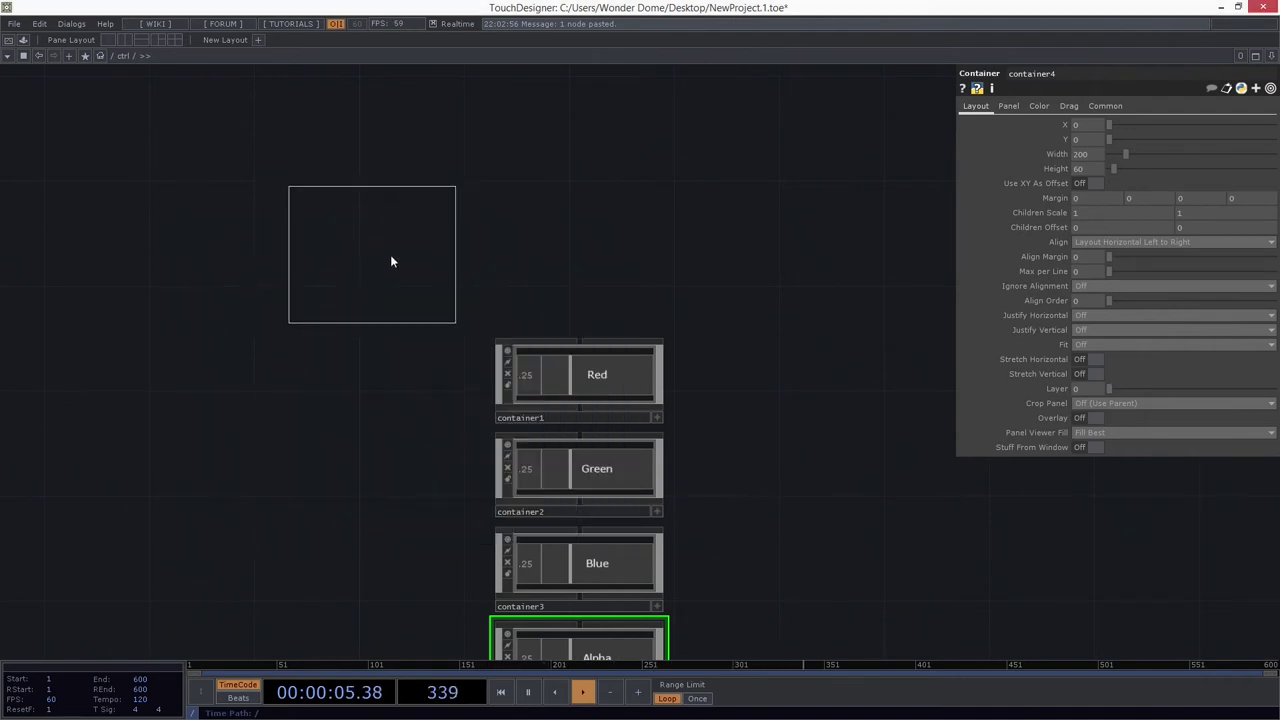
click(378, 248)
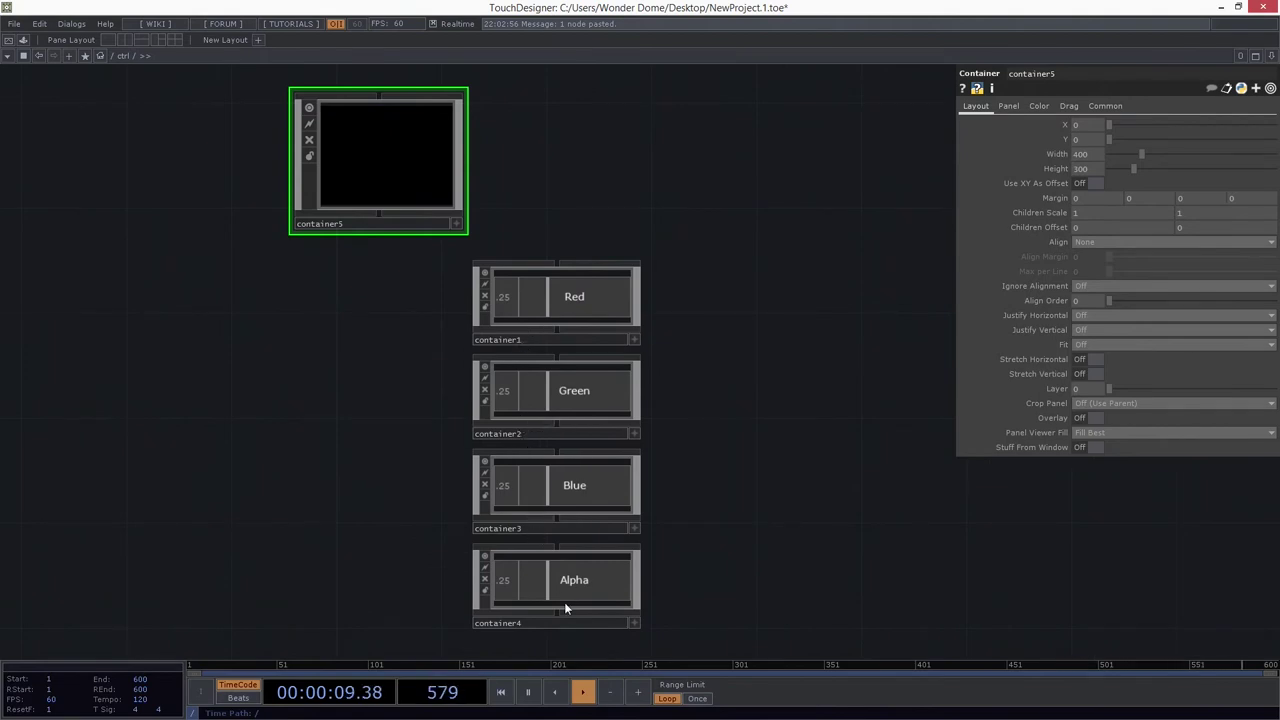
Step: Select container1 to container4 and set their Align Order to the expression me.digits
right_drag(750, 303, 530, 572)
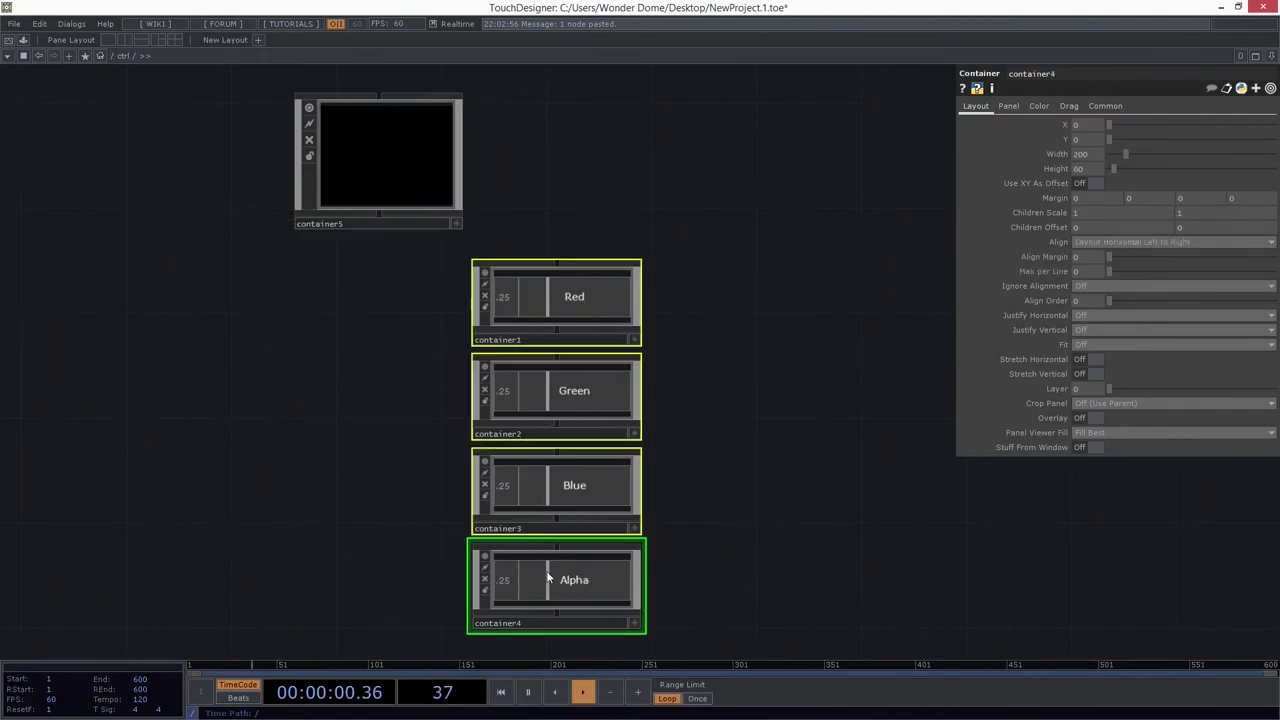
click(1063, 301)
click(1095, 315)
text(me.di)
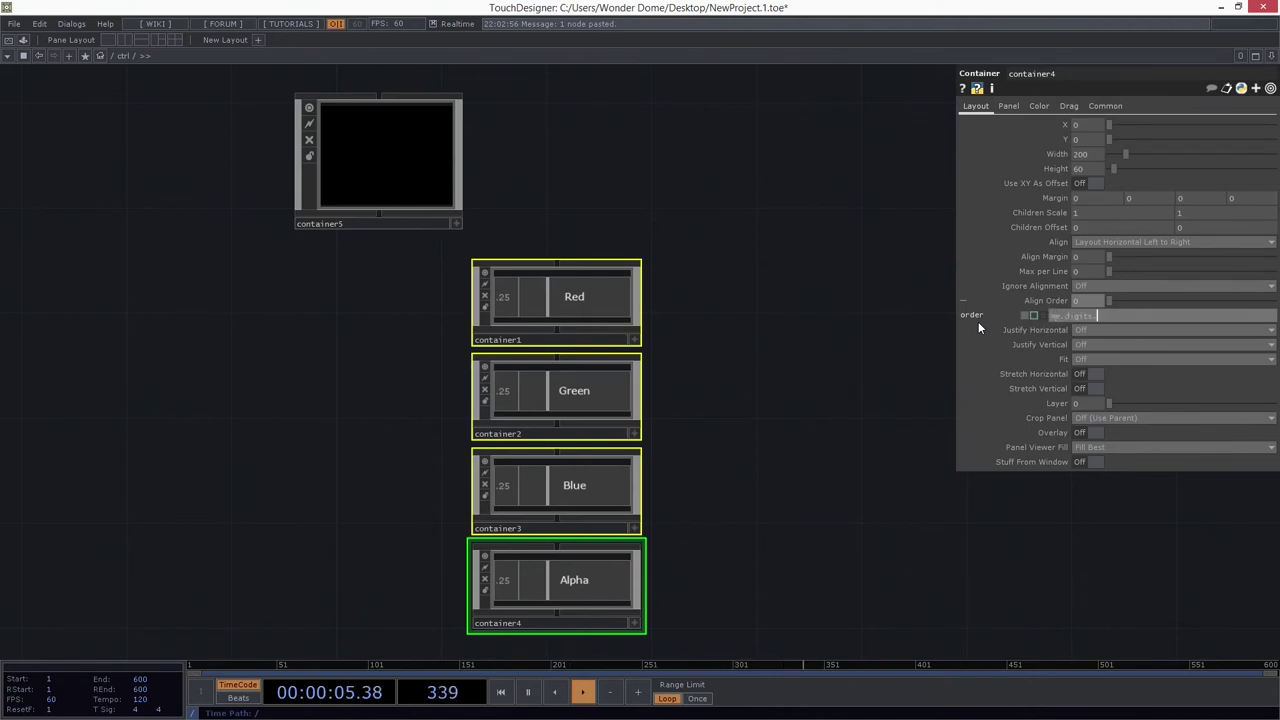
text(gits)
key(Return)
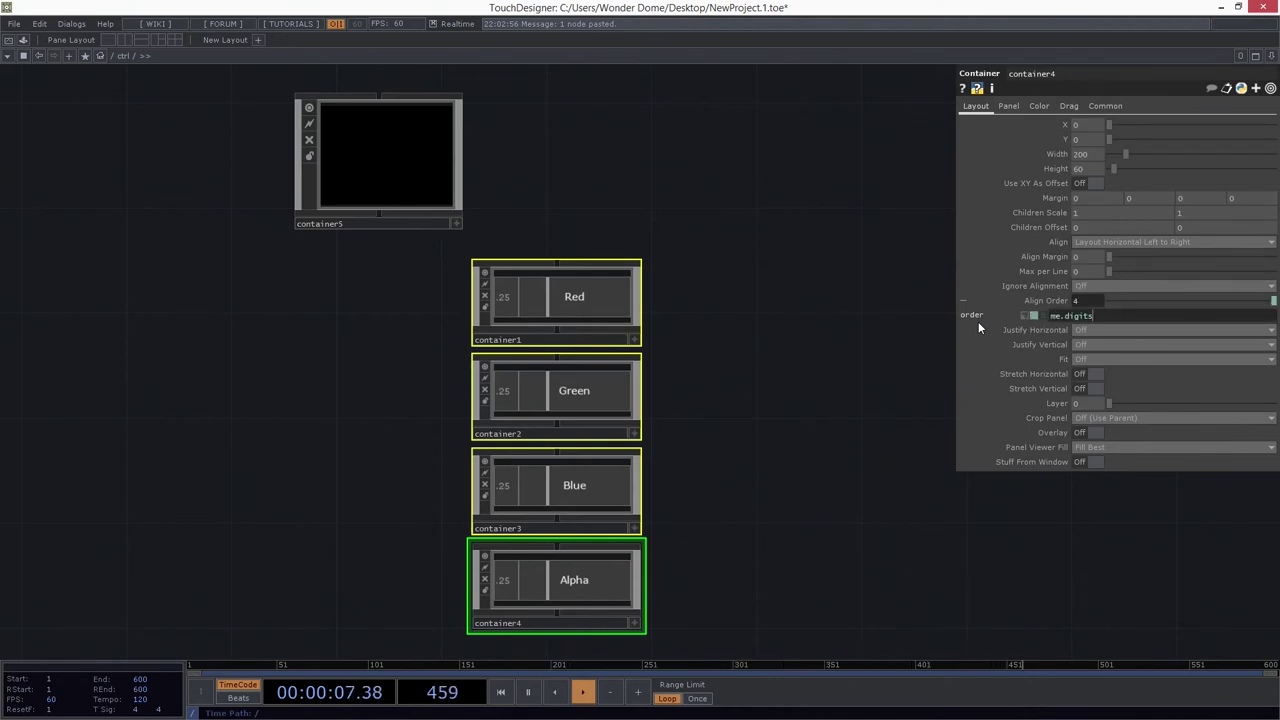
Step: Connect the four labelled containers as children of container5 and set its Align to Layout Vertical Top to Bottom
drag(375, 219, 557, 263)
drag(574, 171, 586, 267)
click(388, 255)
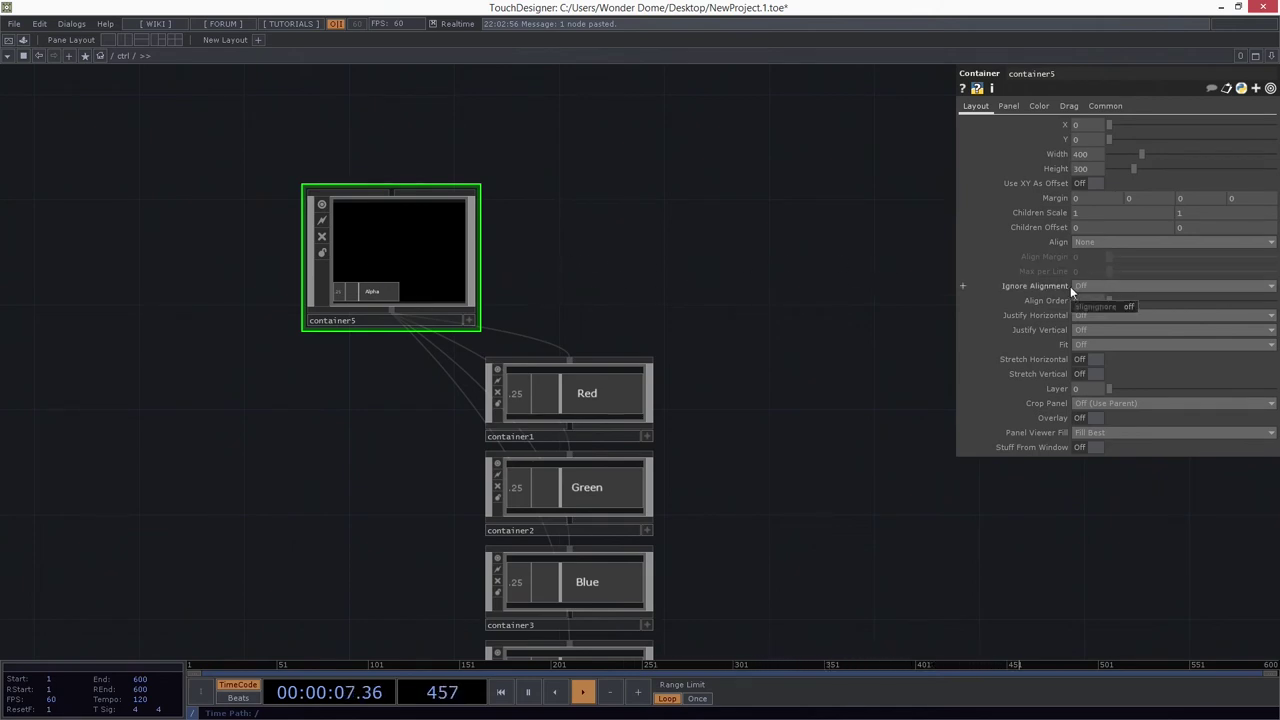
click(1101, 244)
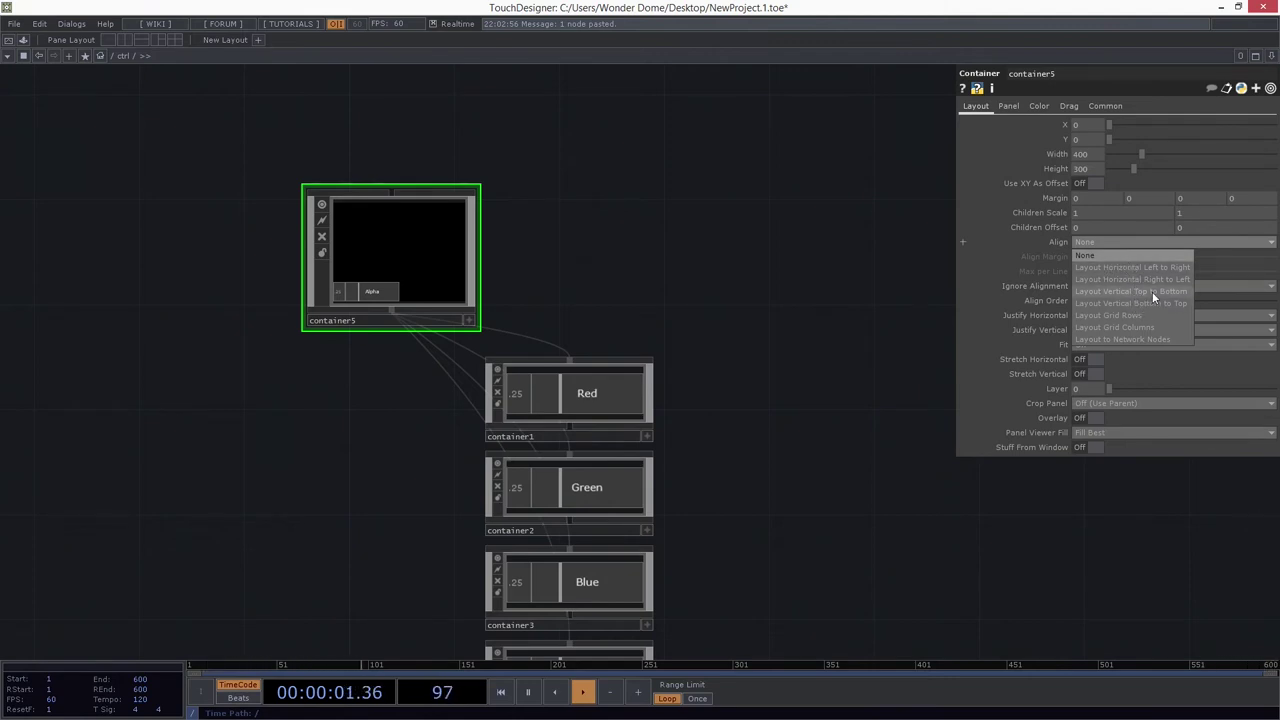
click(1152, 291)
scroll(413, 280, up, 5)
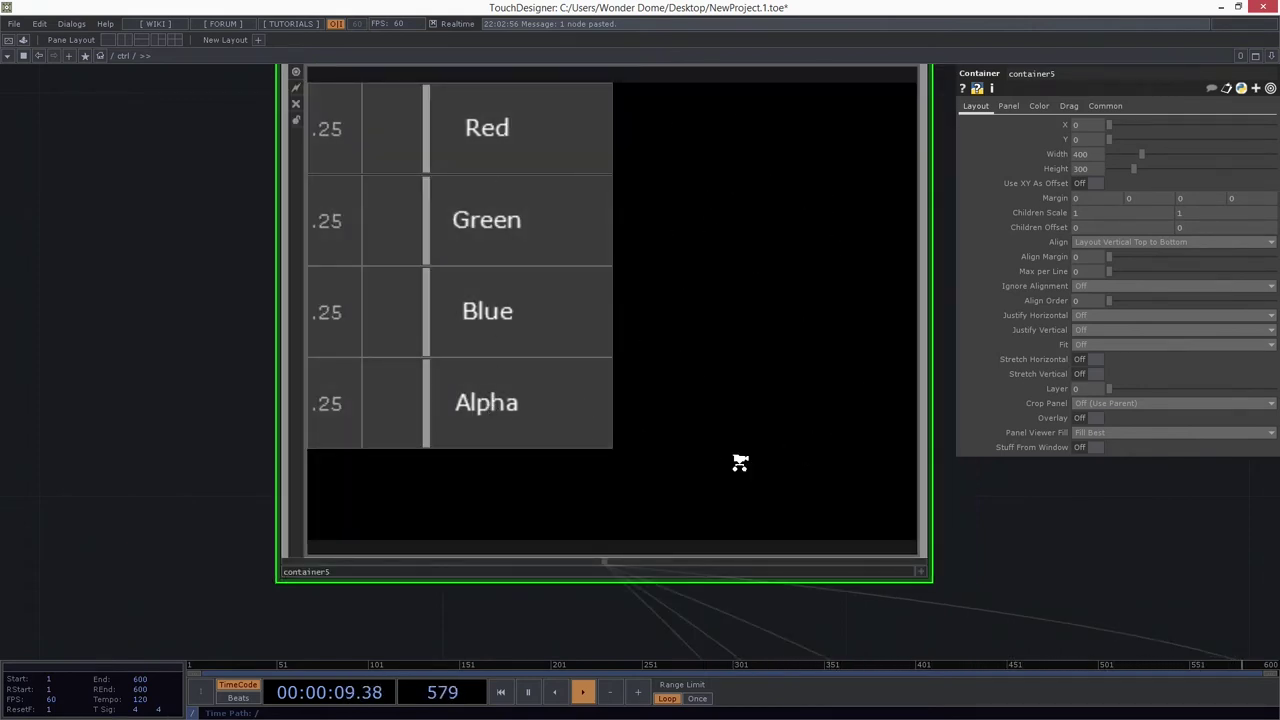
scroll(739, 461, down, 2)
drag(946, 491, 828, 472)
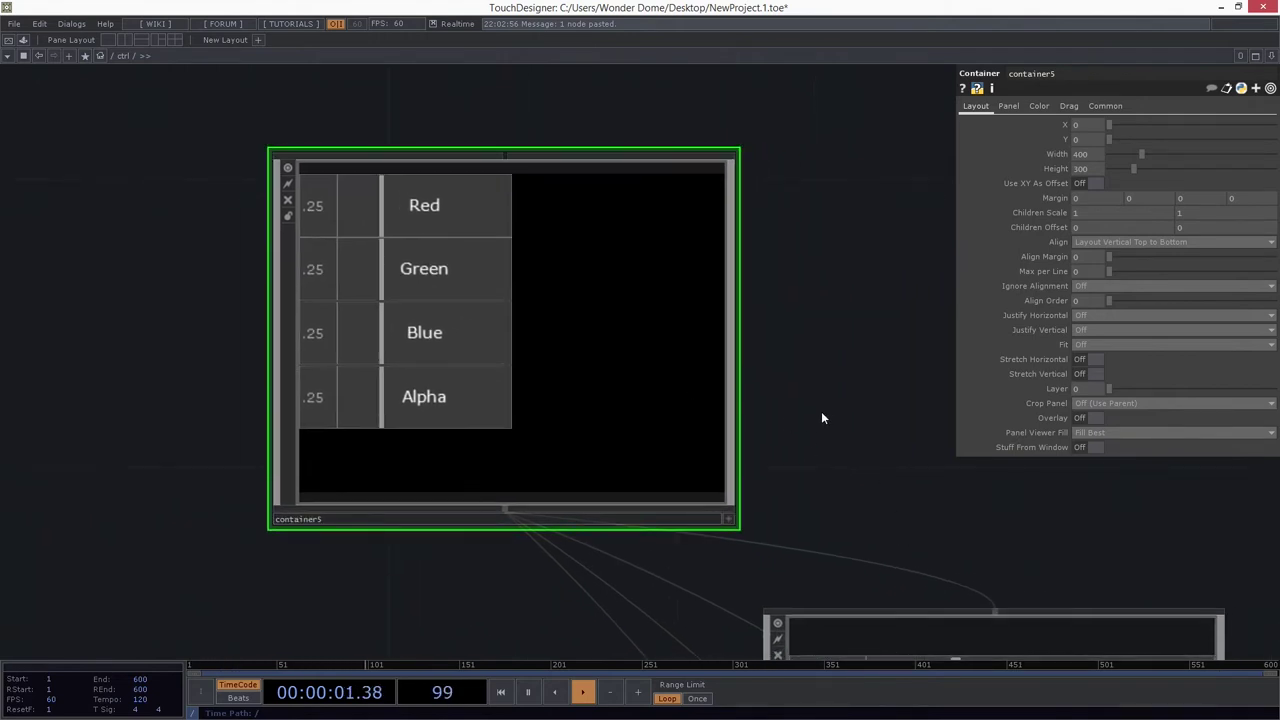
Step: Check container1's width and set container5's Width to 200
click(871, 557)
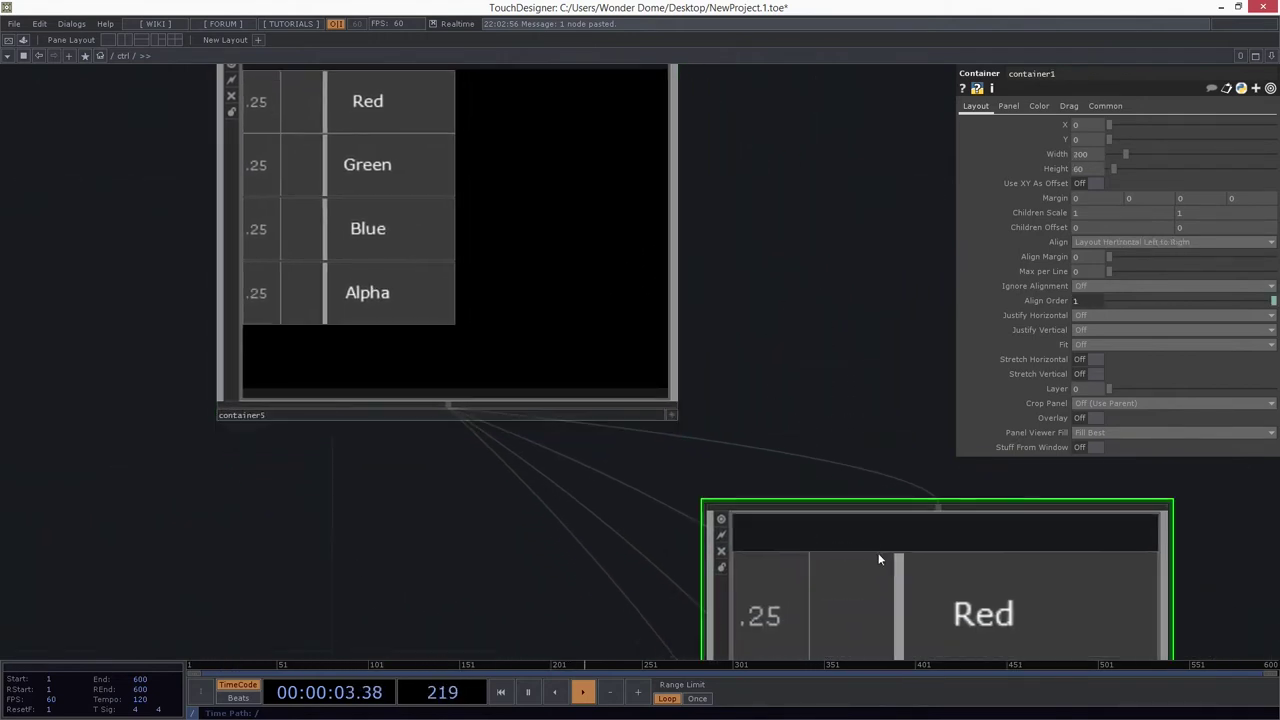
drag(810, 296, 786, 263)
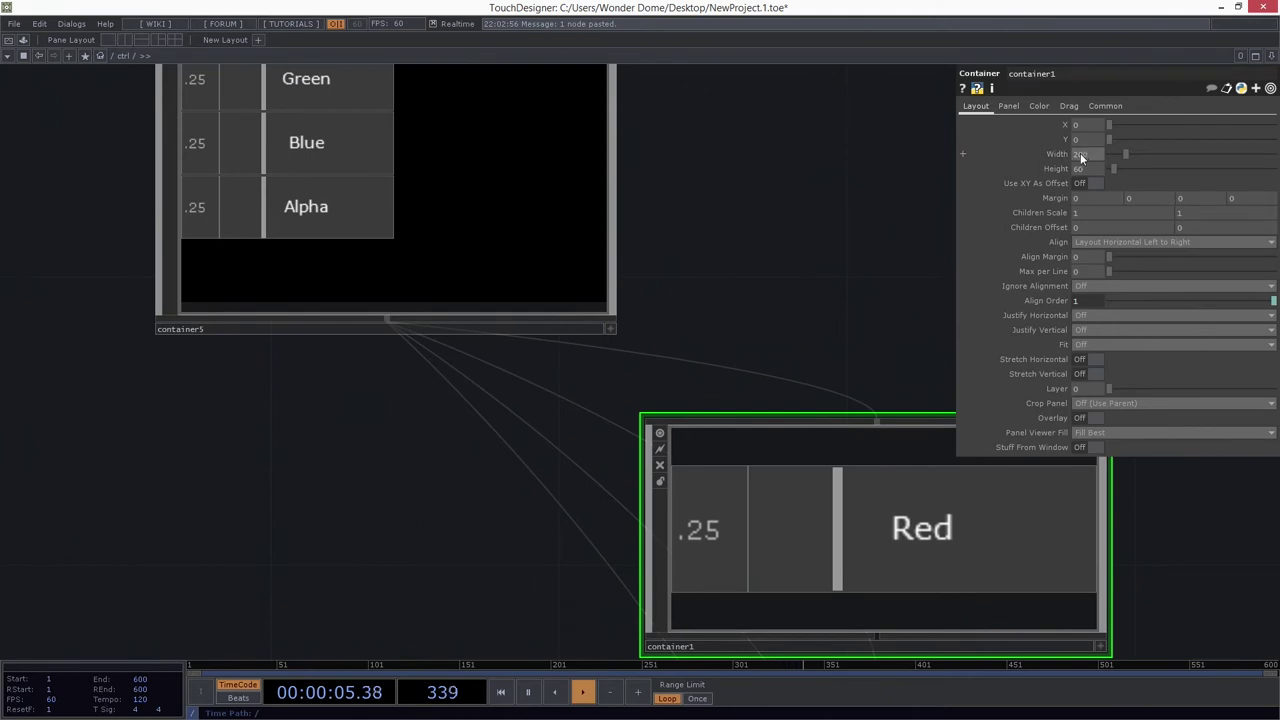
drag(822, 180, 844, 350)
right_drag(766, 229, 424, 353)
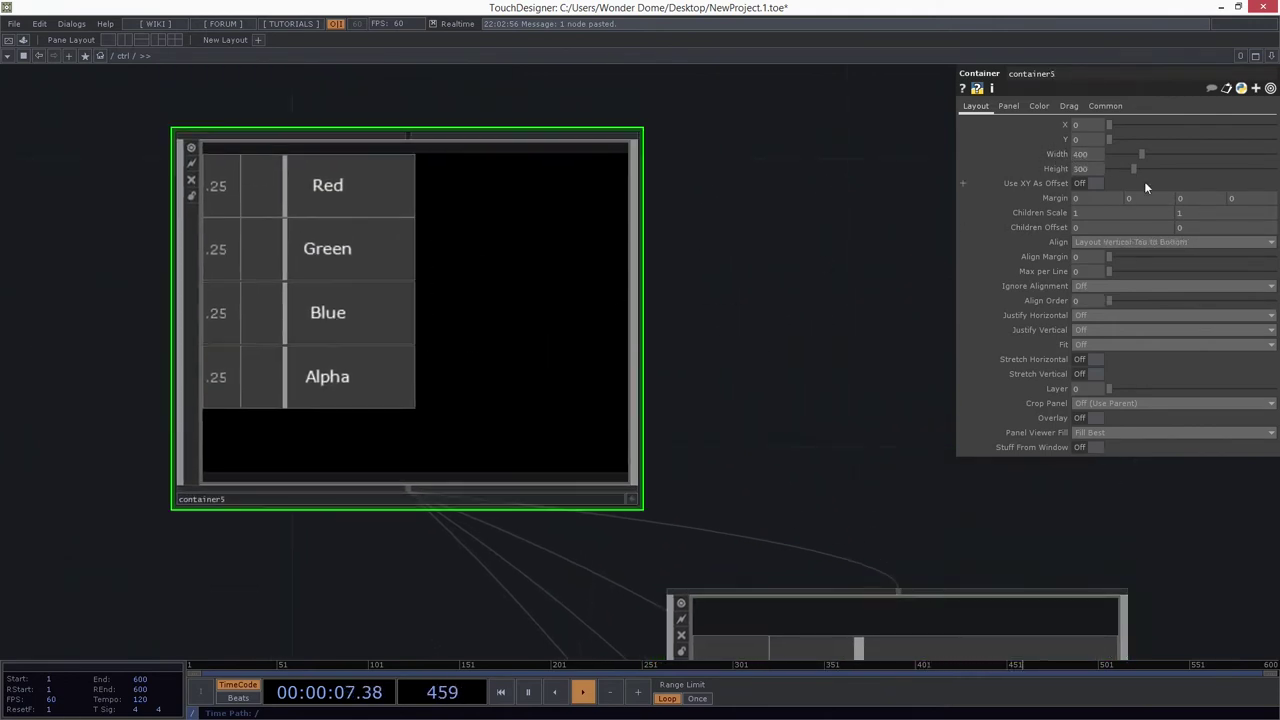
drag(1101, 156, 1045, 150)
text(200)
key(Return)
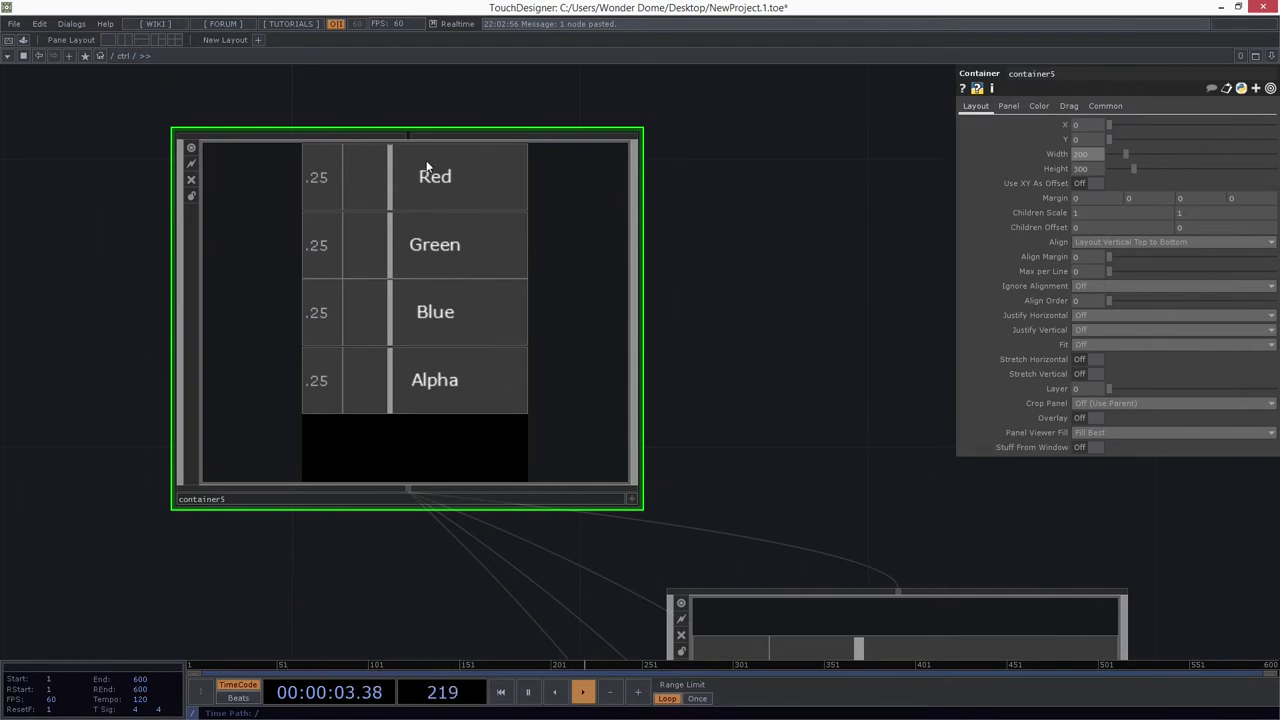
Step: Add another Container COMP above container1 and space it apart from container5
drag(784, 239, 671, 248)
scroll(667, 243, down, 3)
drag(675, 317, 630, 218)
key(Tab)
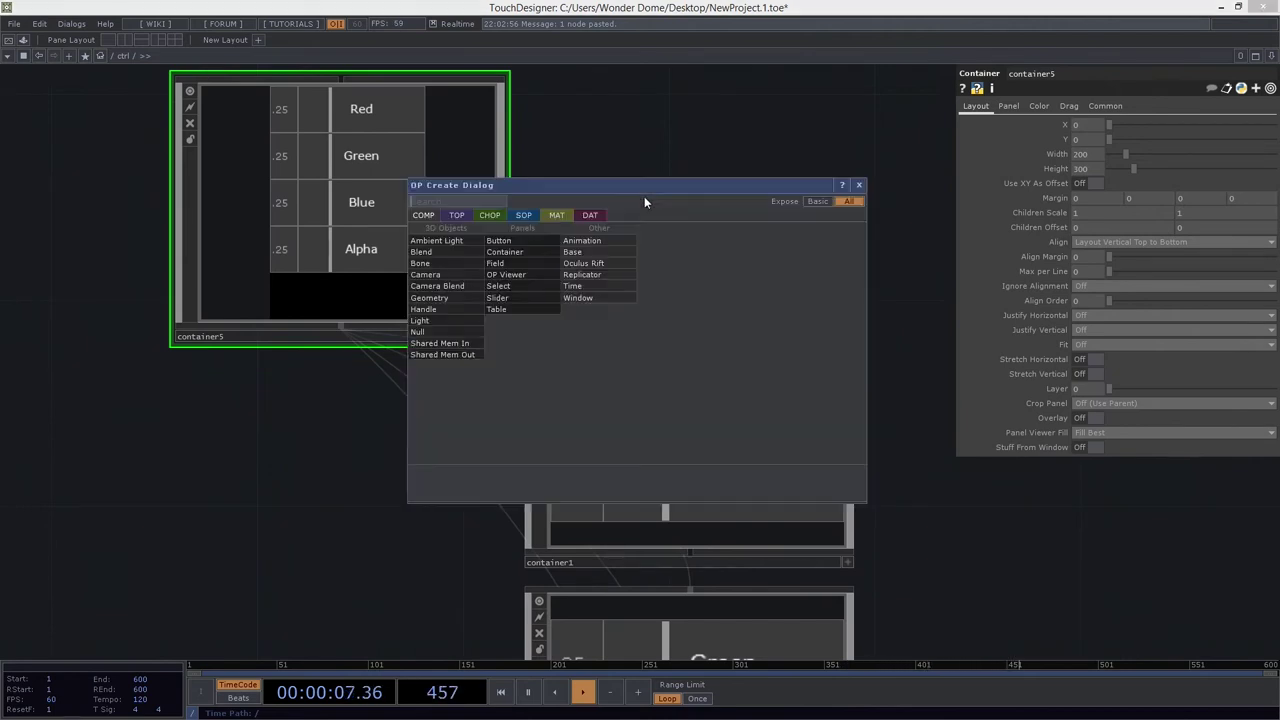
click(516, 250)
click(700, 220)
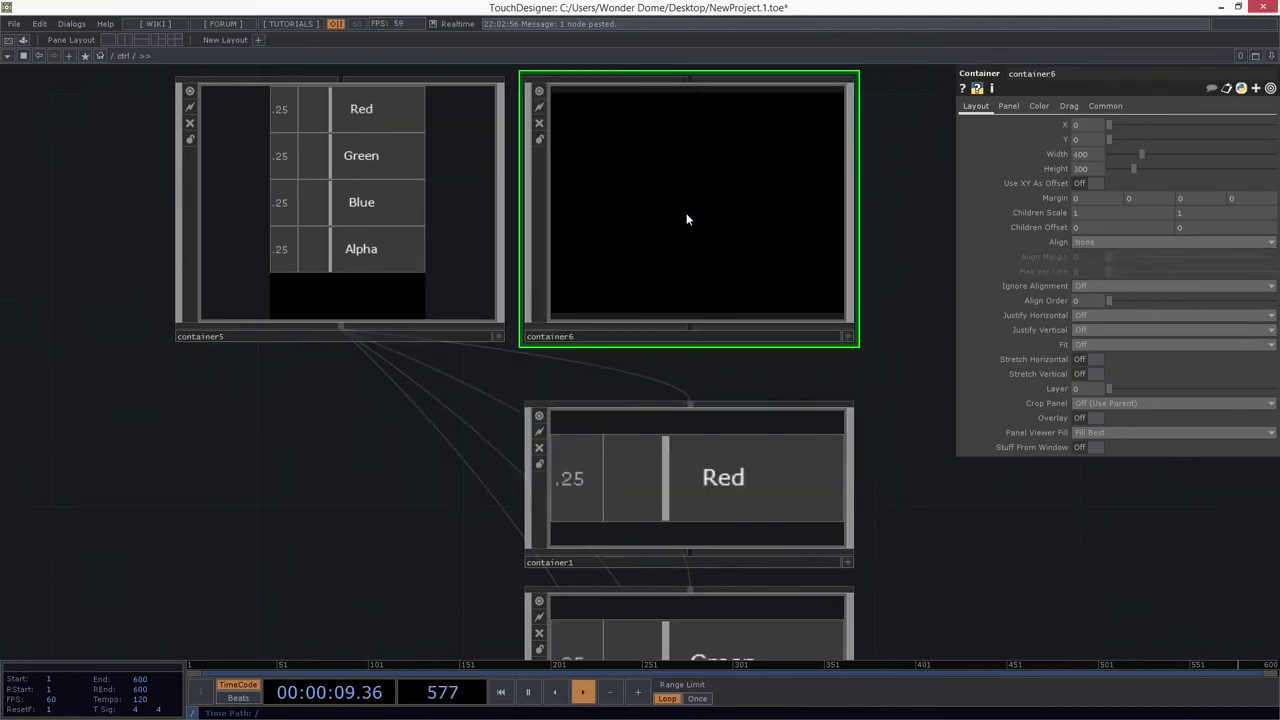
drag(462, 260, 441, 262)
drag(801, 250, 798, 272)
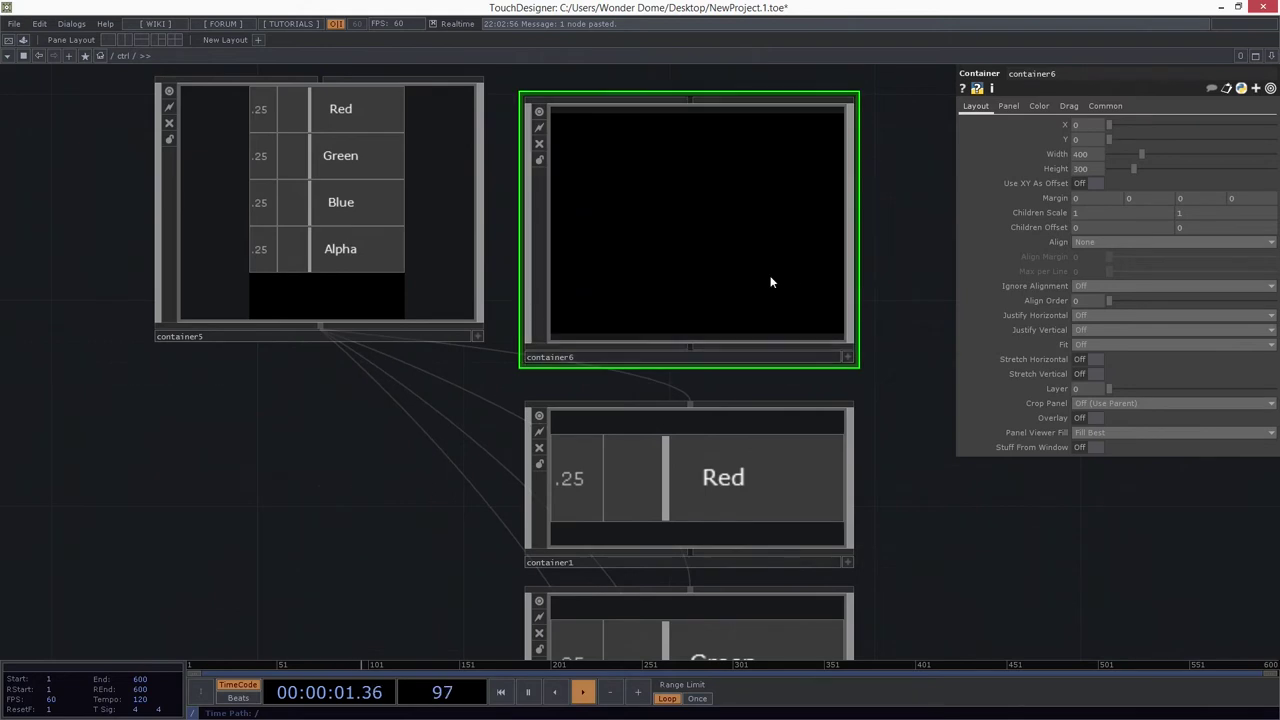
Step: Rename the new empty container above container1 to header0
click(604, 358)
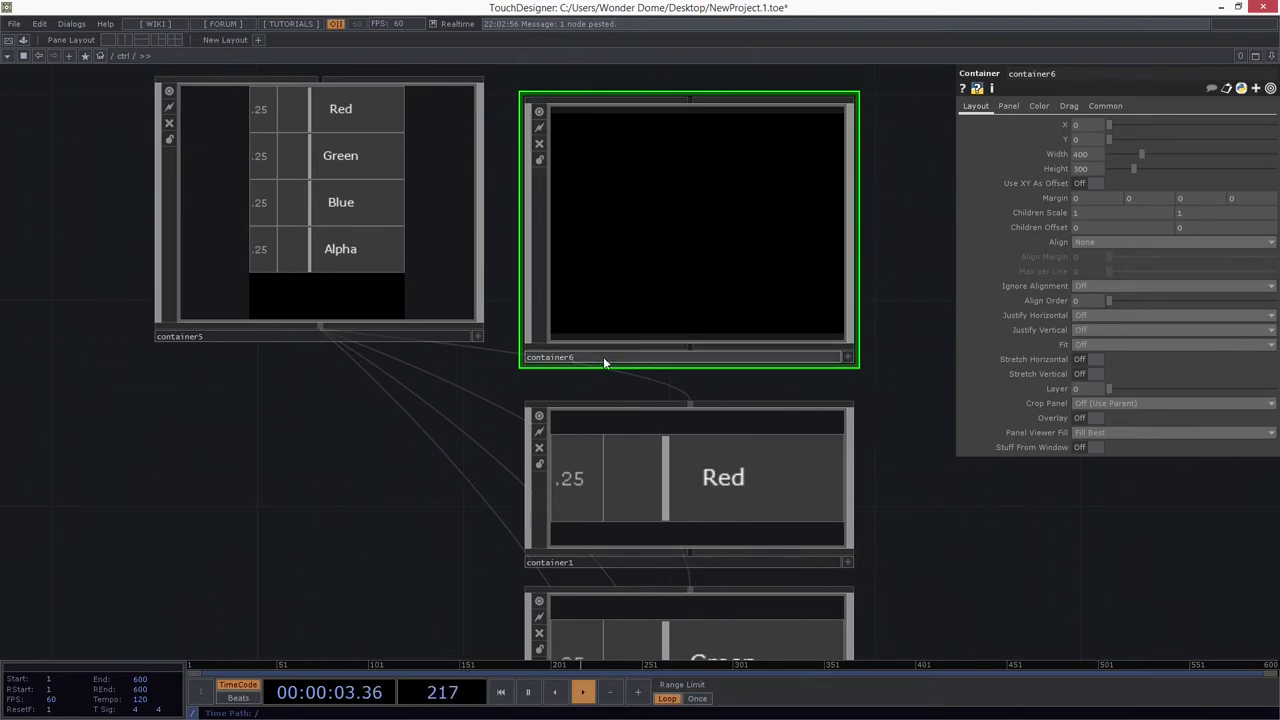
key(BackSpace)
key(BackSpace)
key(BackSpace)
key(BackSpace)
key(BackSpace)
key(BackSpace)
key(BackSpace)
key(BackSpace)
key(BackSpace)
text(header0)
drag(891, 296, 838, 322)
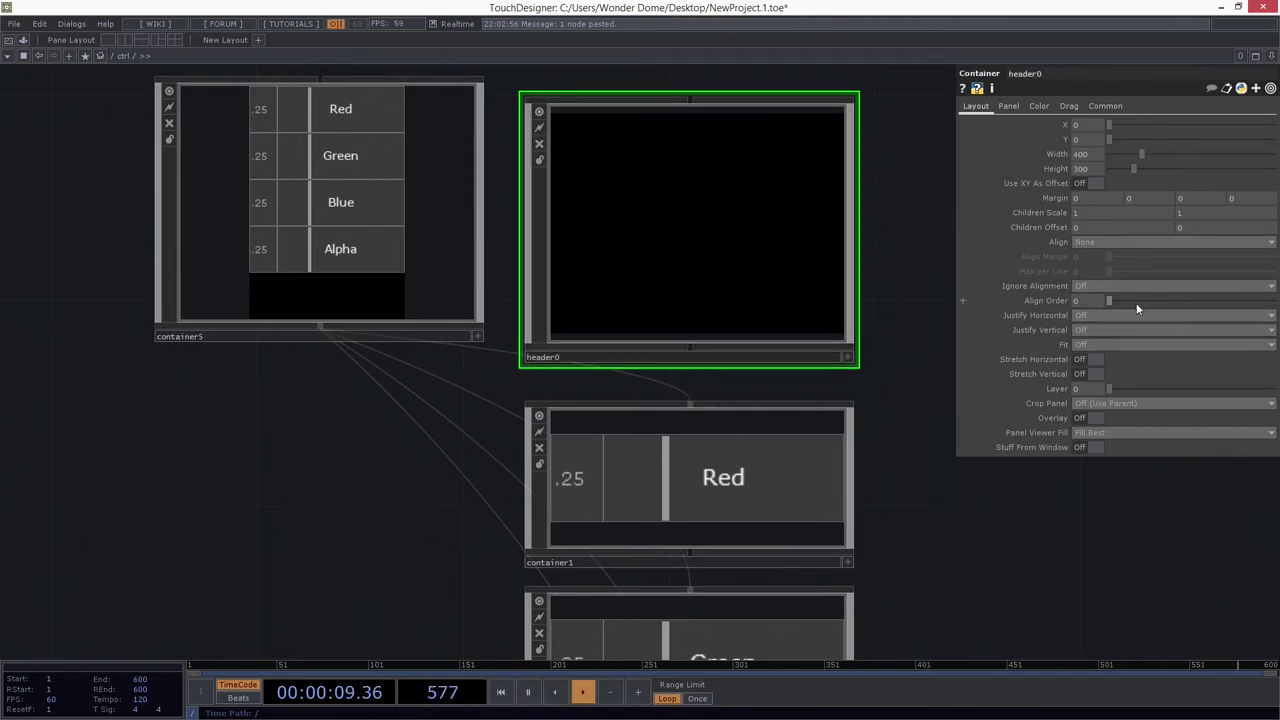
Step: Set header0's Align Order to the expression me.digits
click(1050, 301)
text(me.)
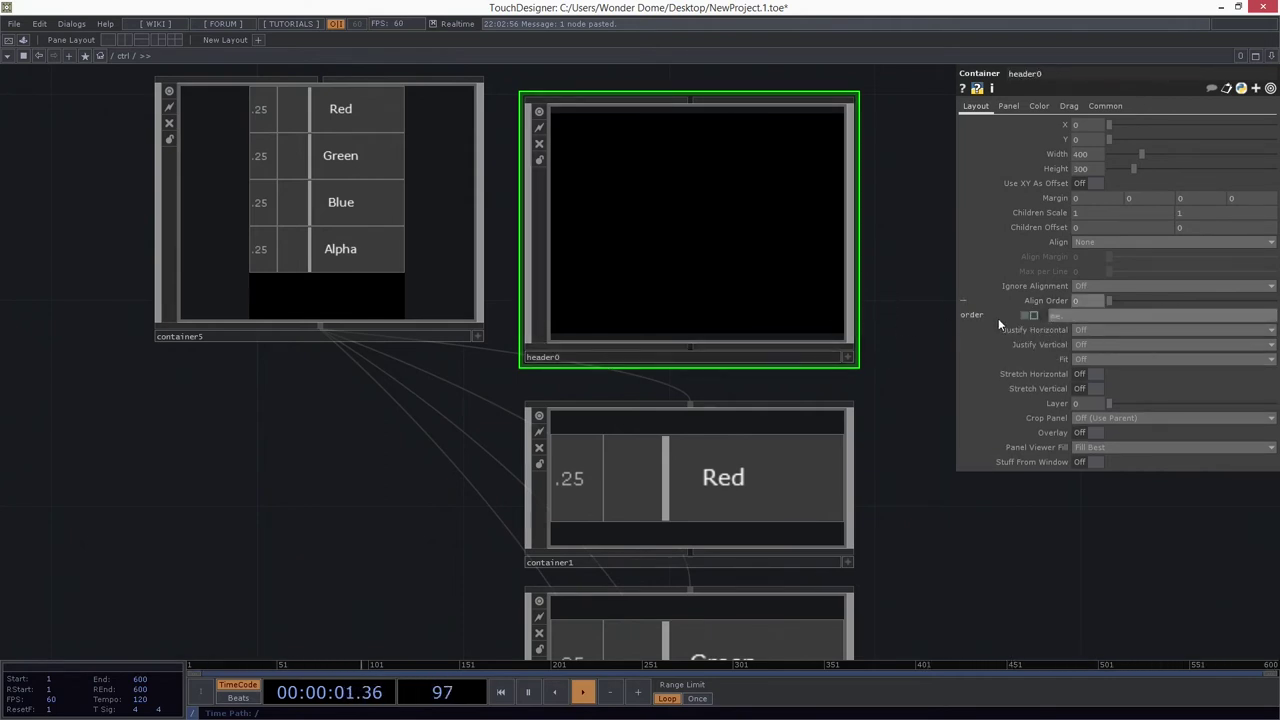
text(digits)
key(Return)
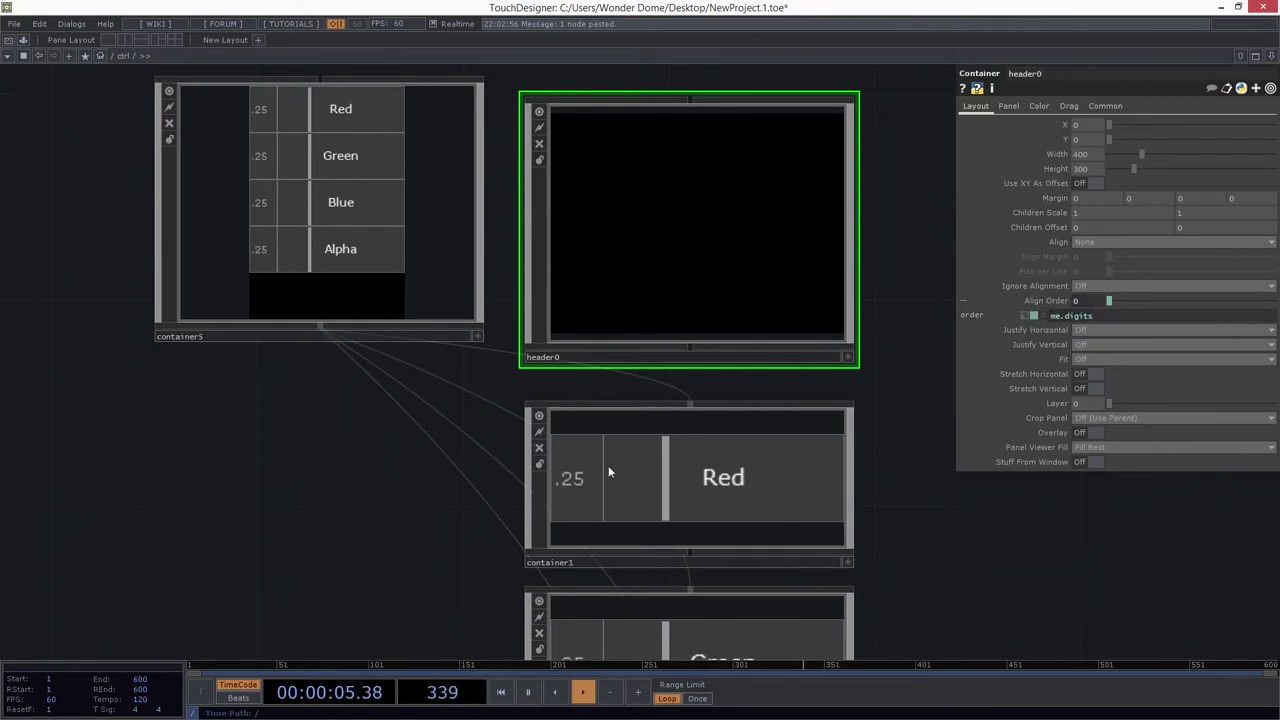
Step: Check container1's layout values and set header0's Width to 200
click(772, 490)
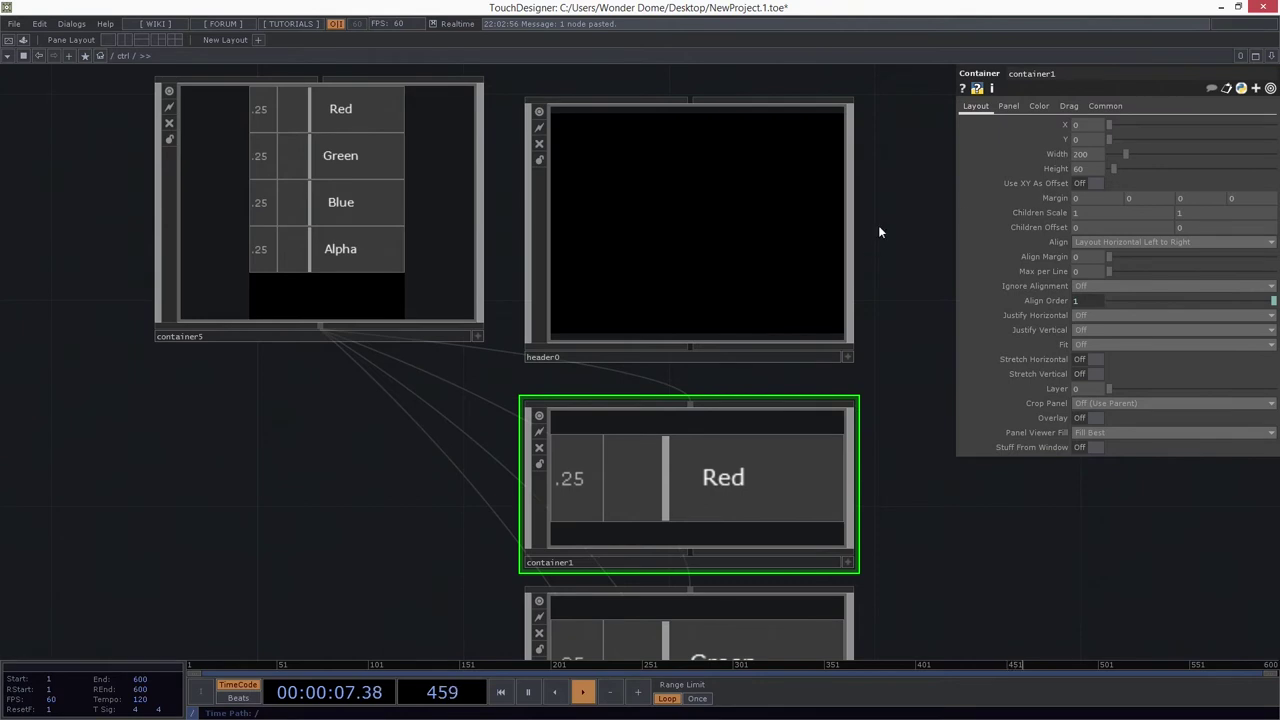
click(845, 238)
text(200)
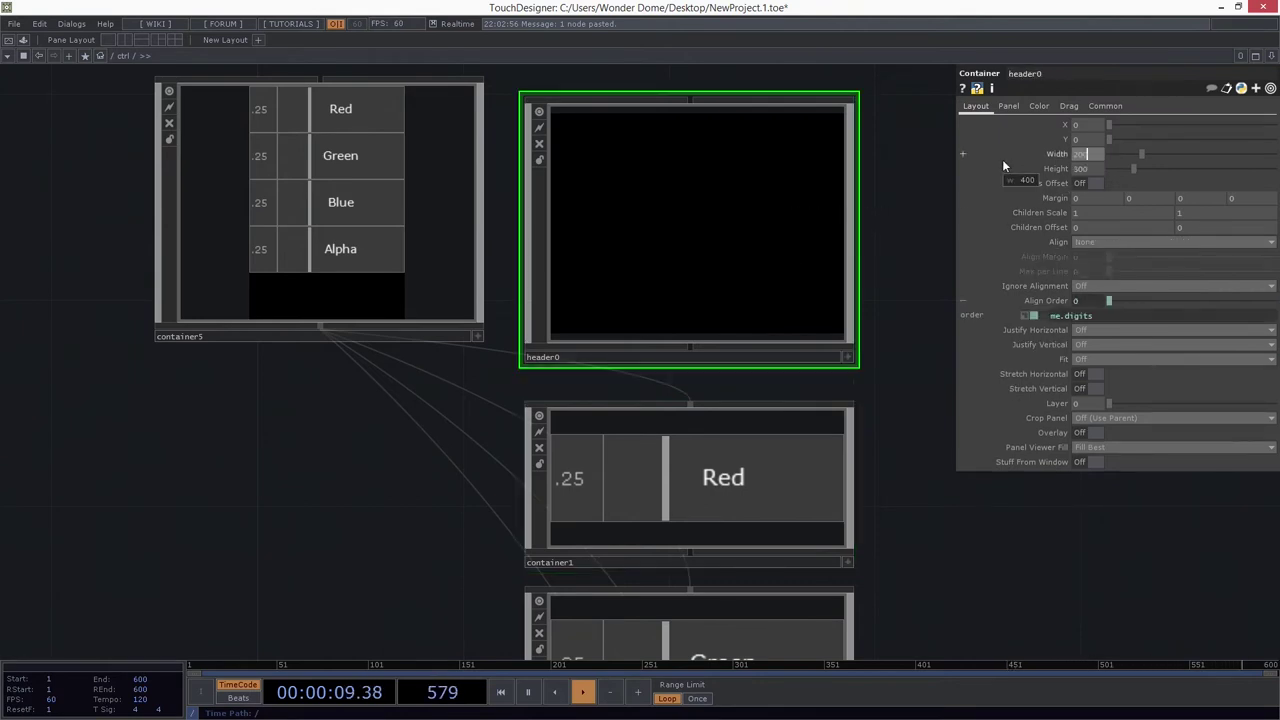
key(Return)
click(770, 450)
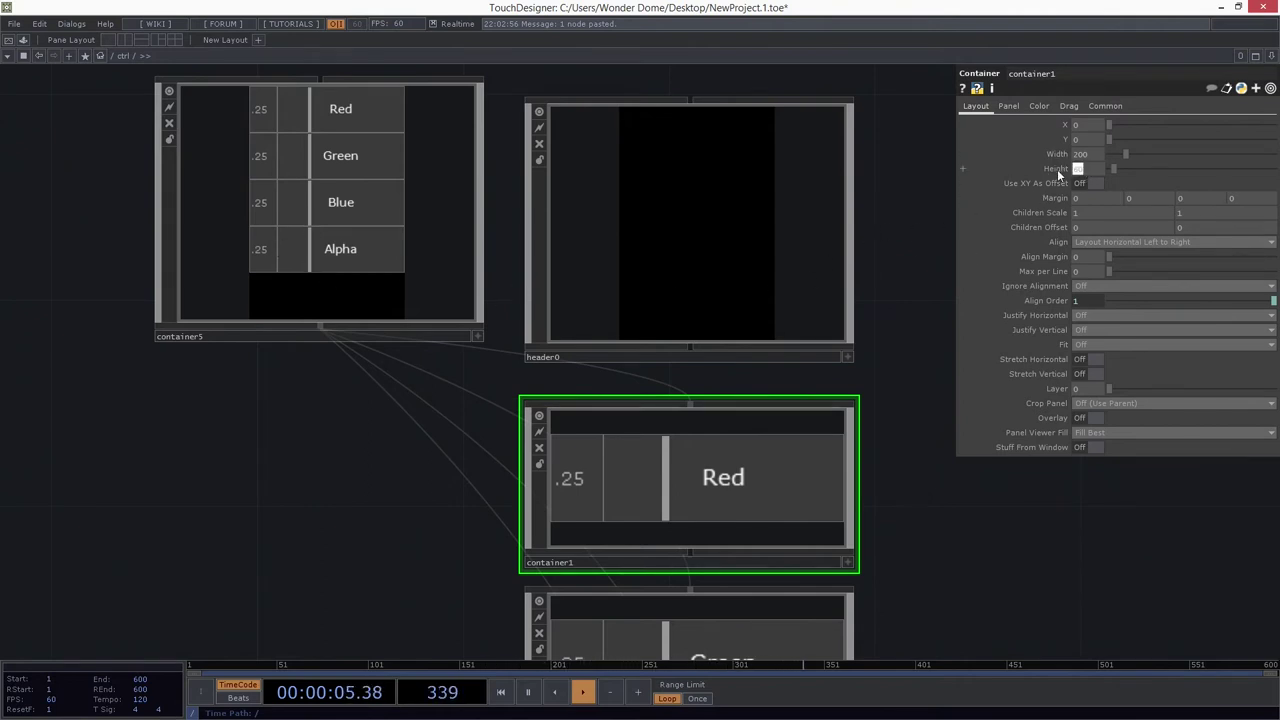
key(Return)
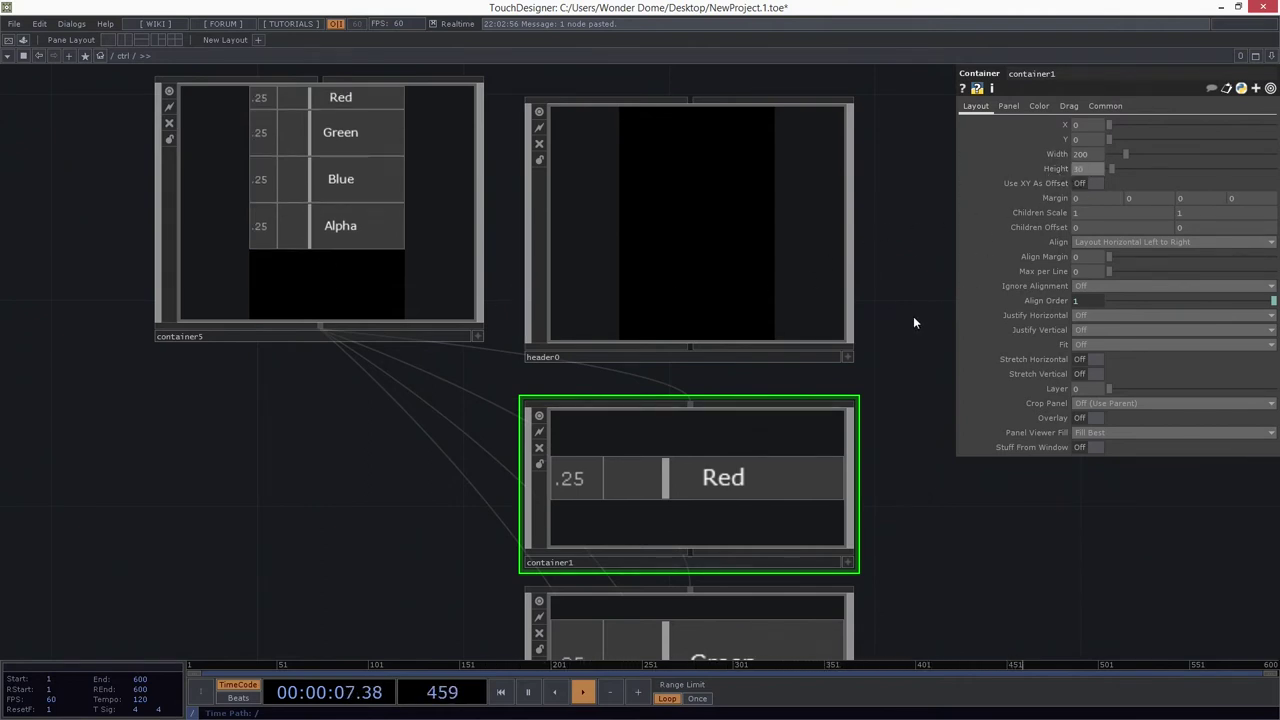
key(ctrl+z)
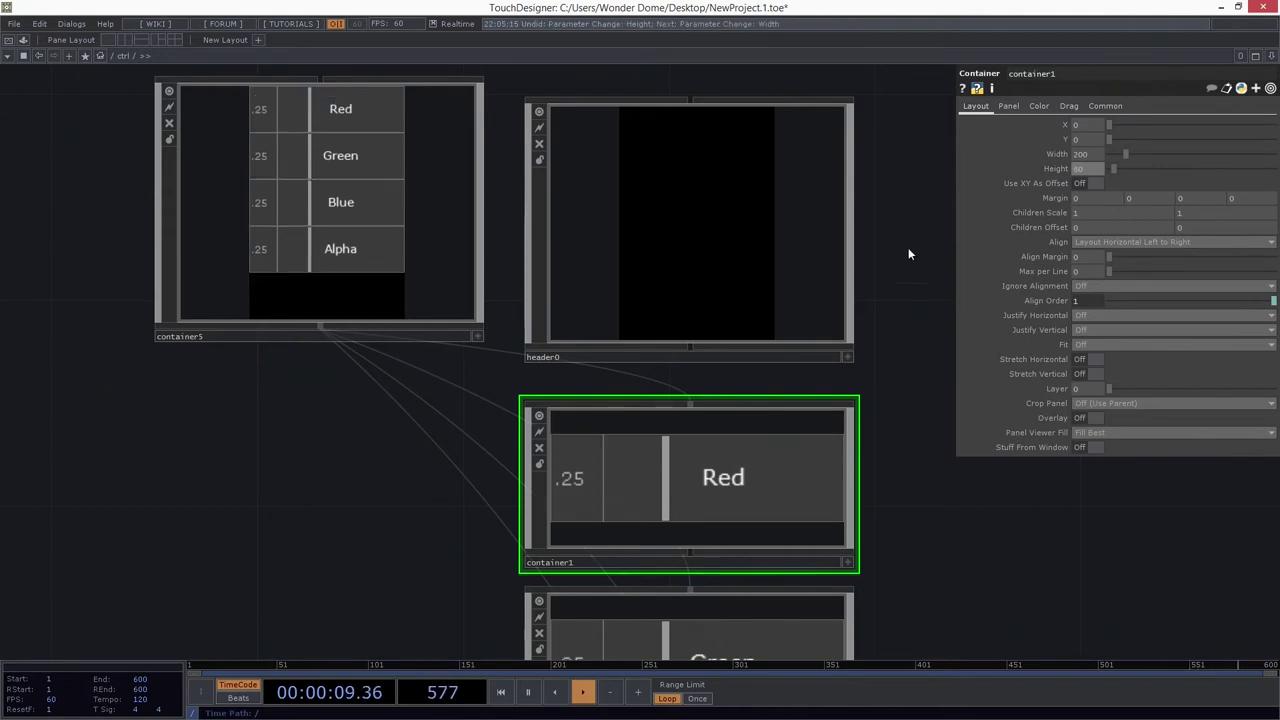
Step: Set header0's Height to 30
click(669, 229)
text(30)
key(Return)
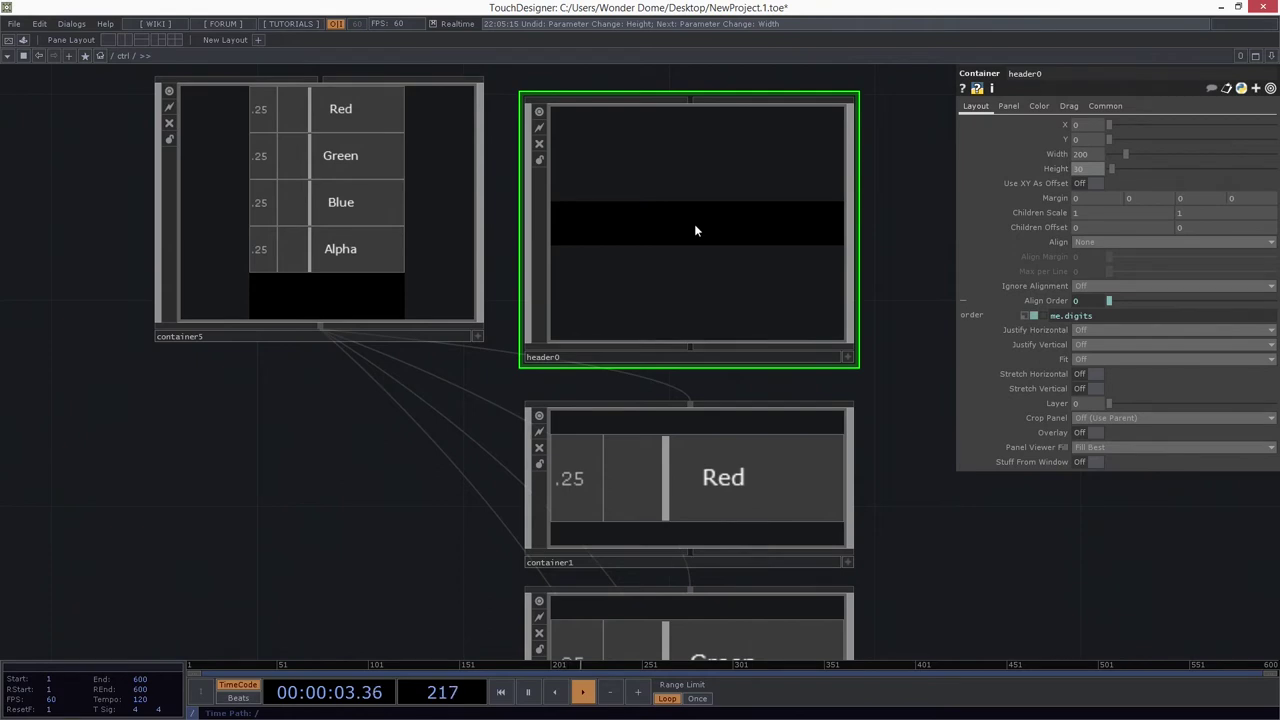
Step: Go inside header0 and add a Text TOP to its empty network
drag(899, 268, 885, 361)
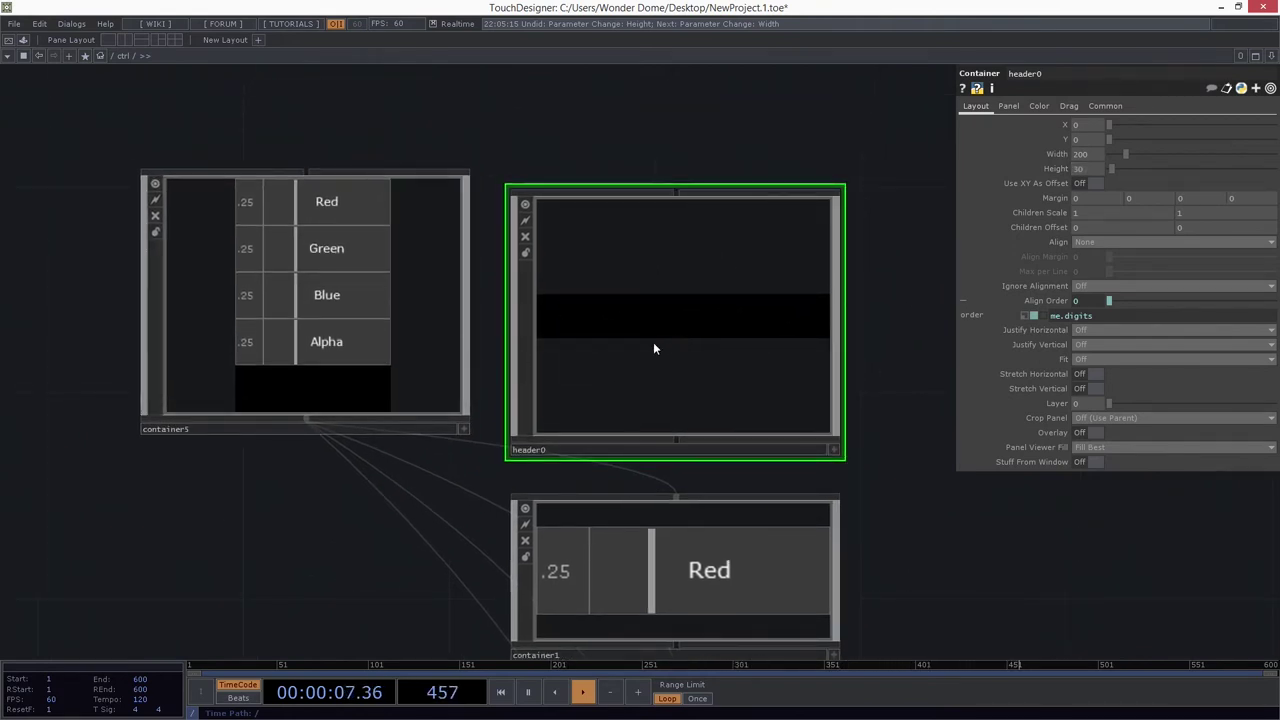
key(i)
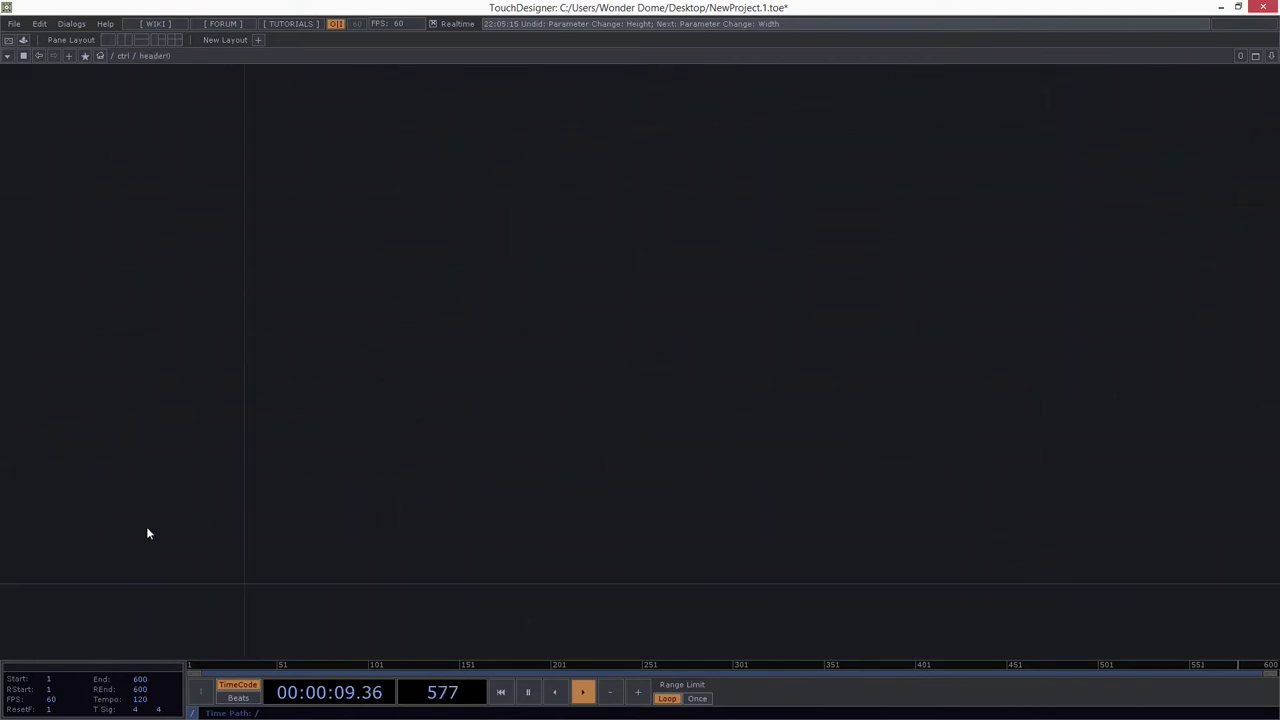
key(Tab)
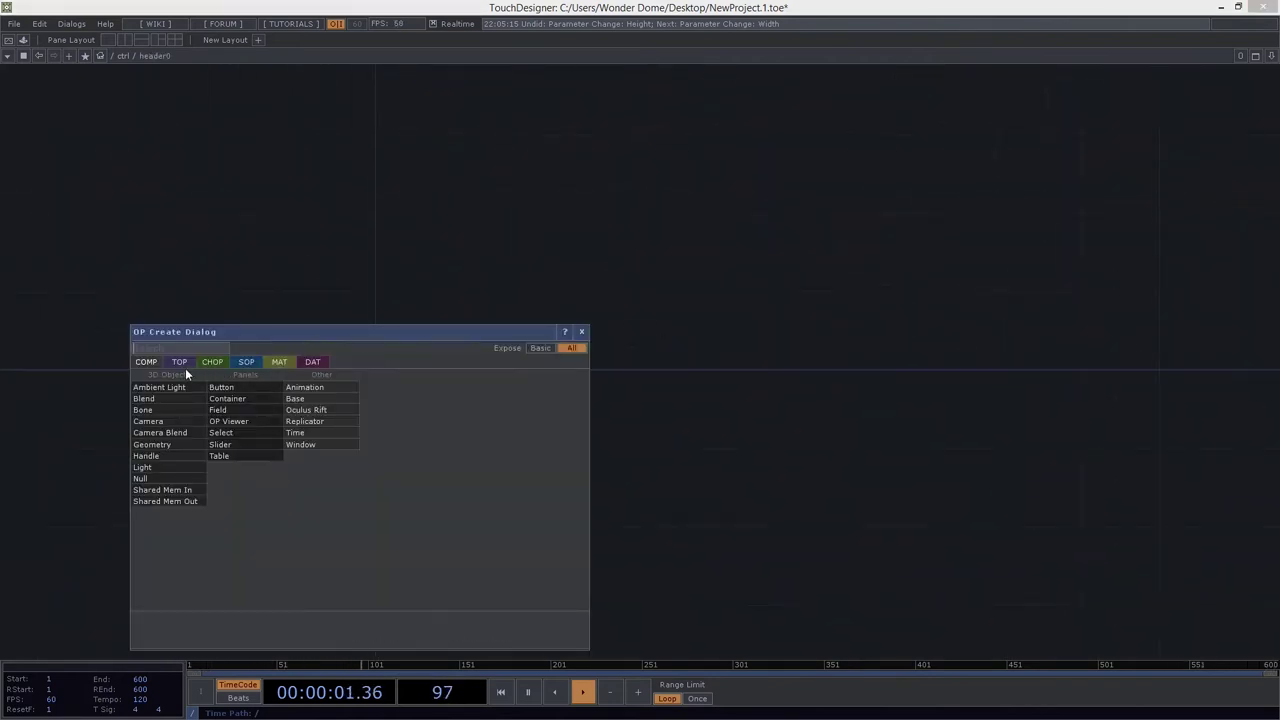
click(180, 362)
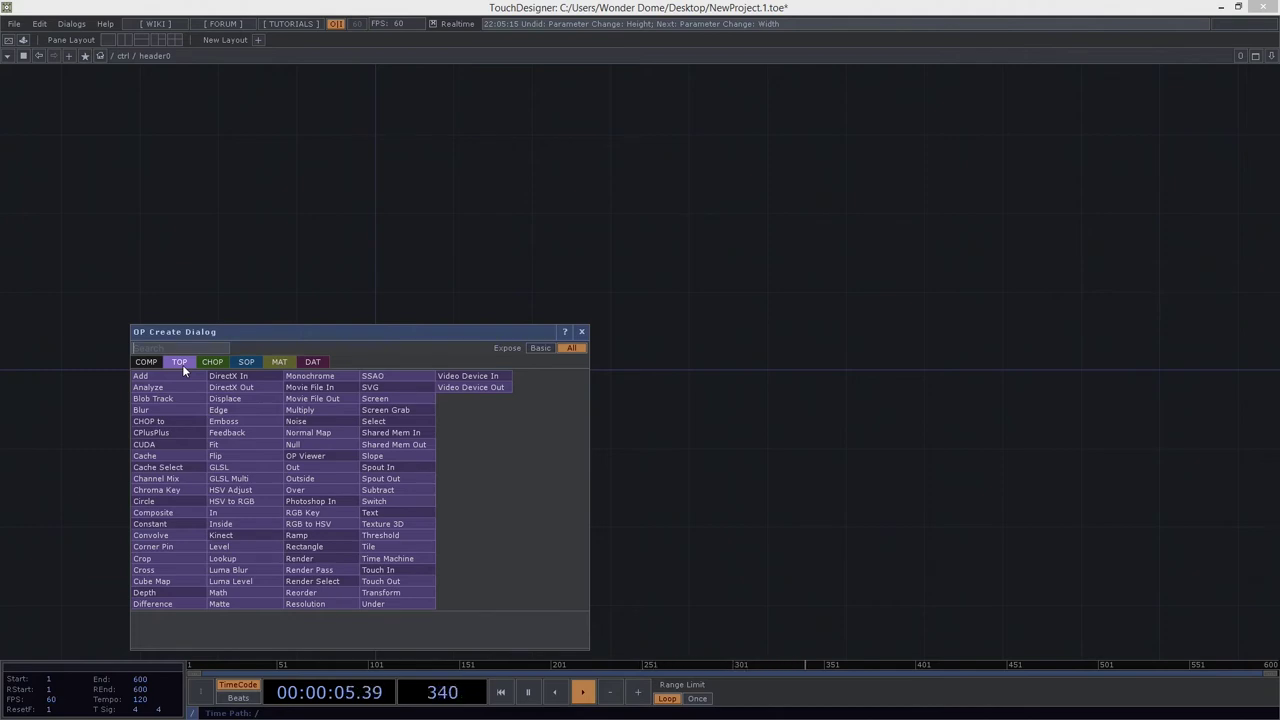
text(text)
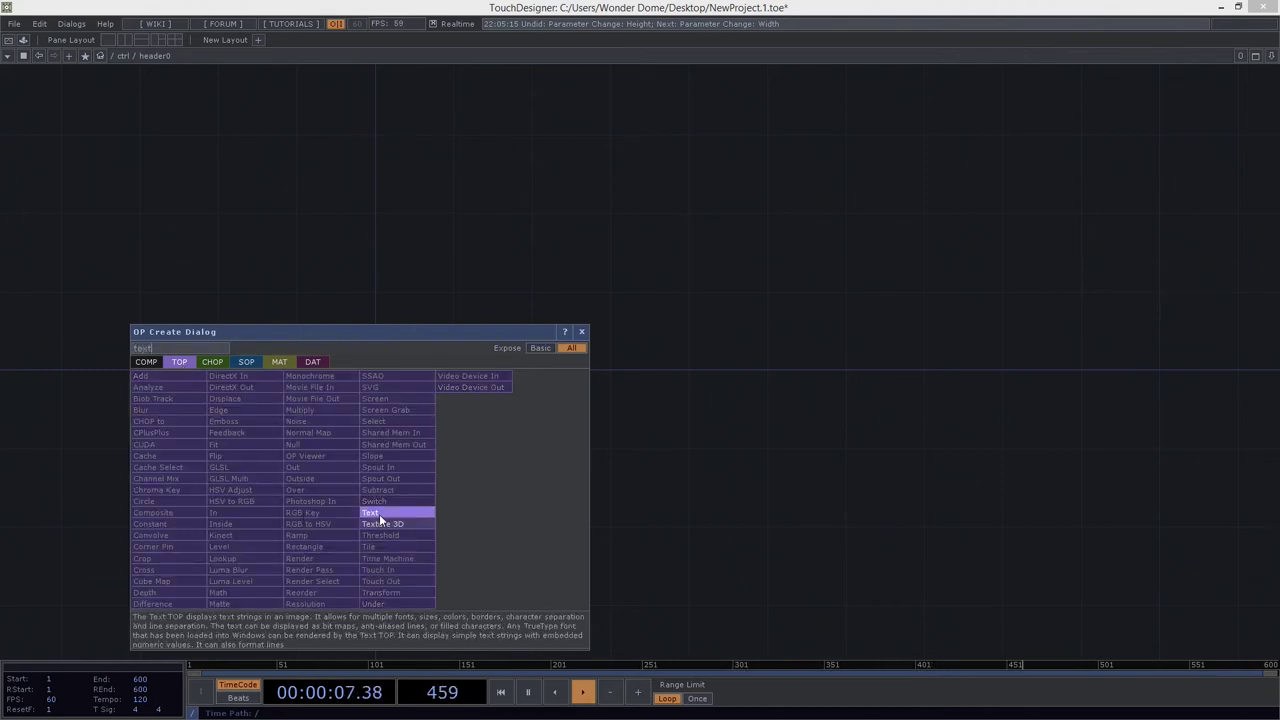
click(378, 514)
click(377, 371)
scroll(518, 260, up, 3)
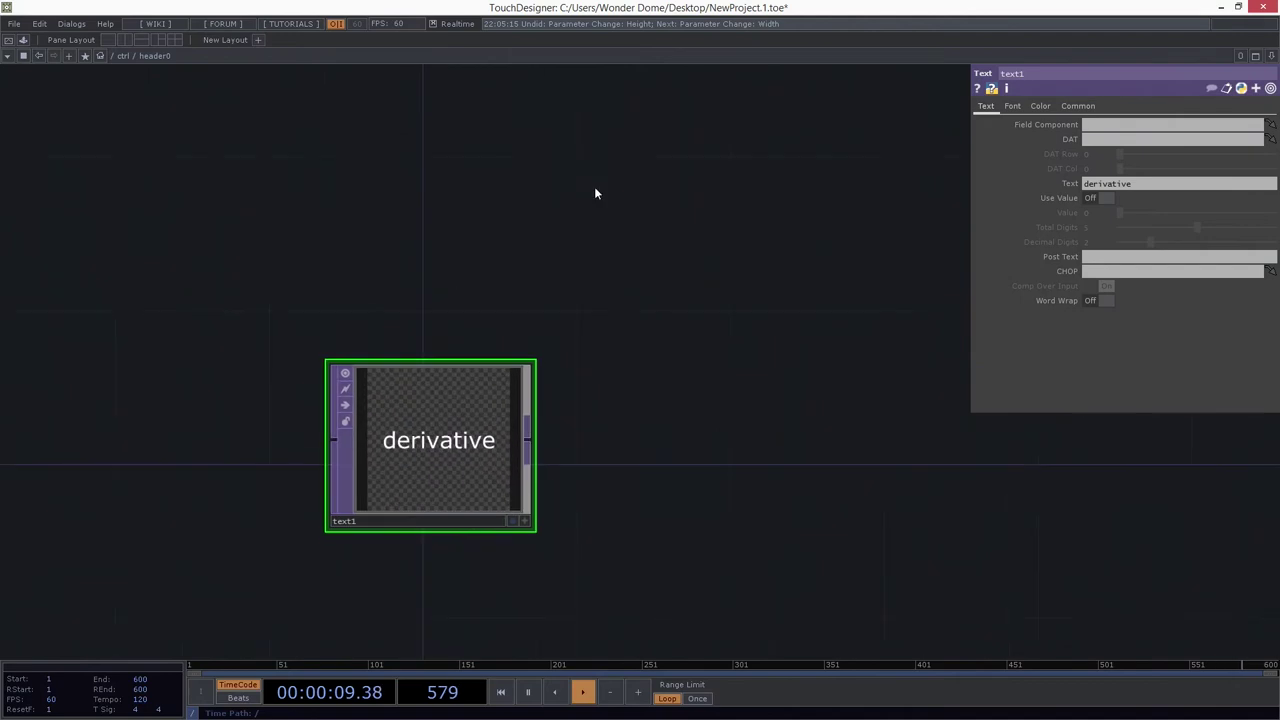
Step: Set the Text TOP's resolution to the expressions me.parent().par.w for width and me.parent().par.h for height
click(1092, 108)
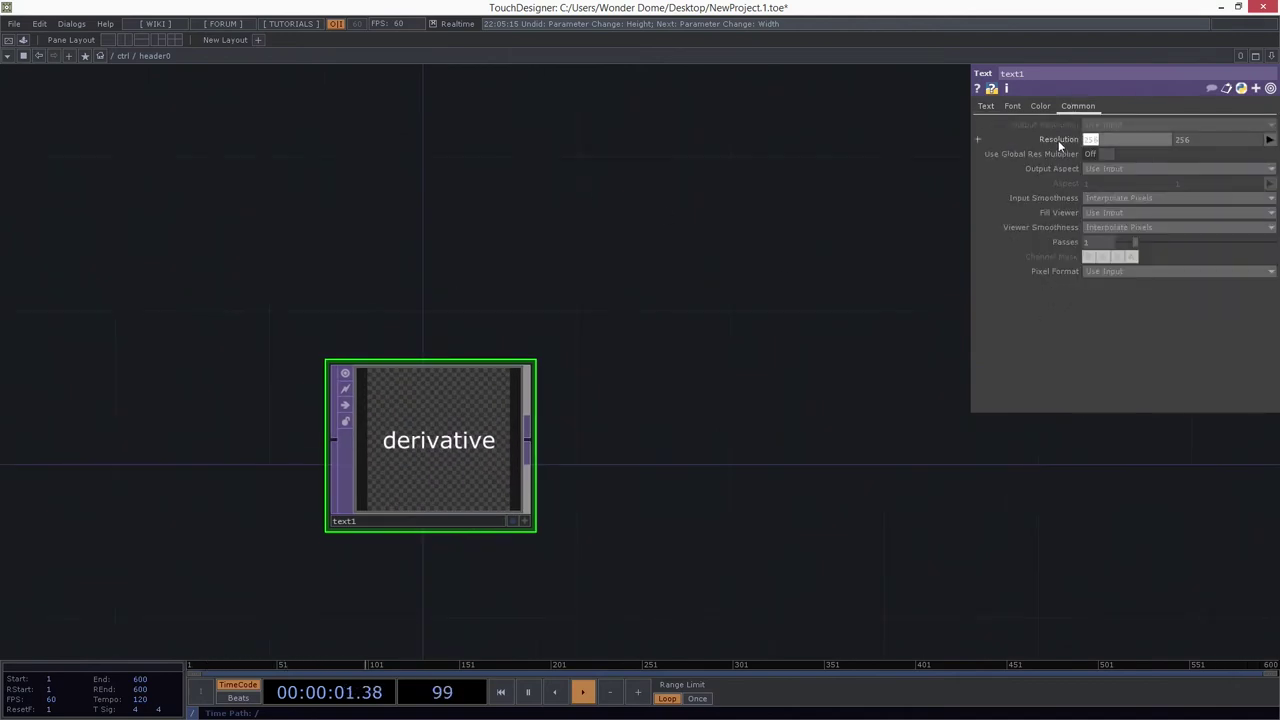
text(me.parent().par.)
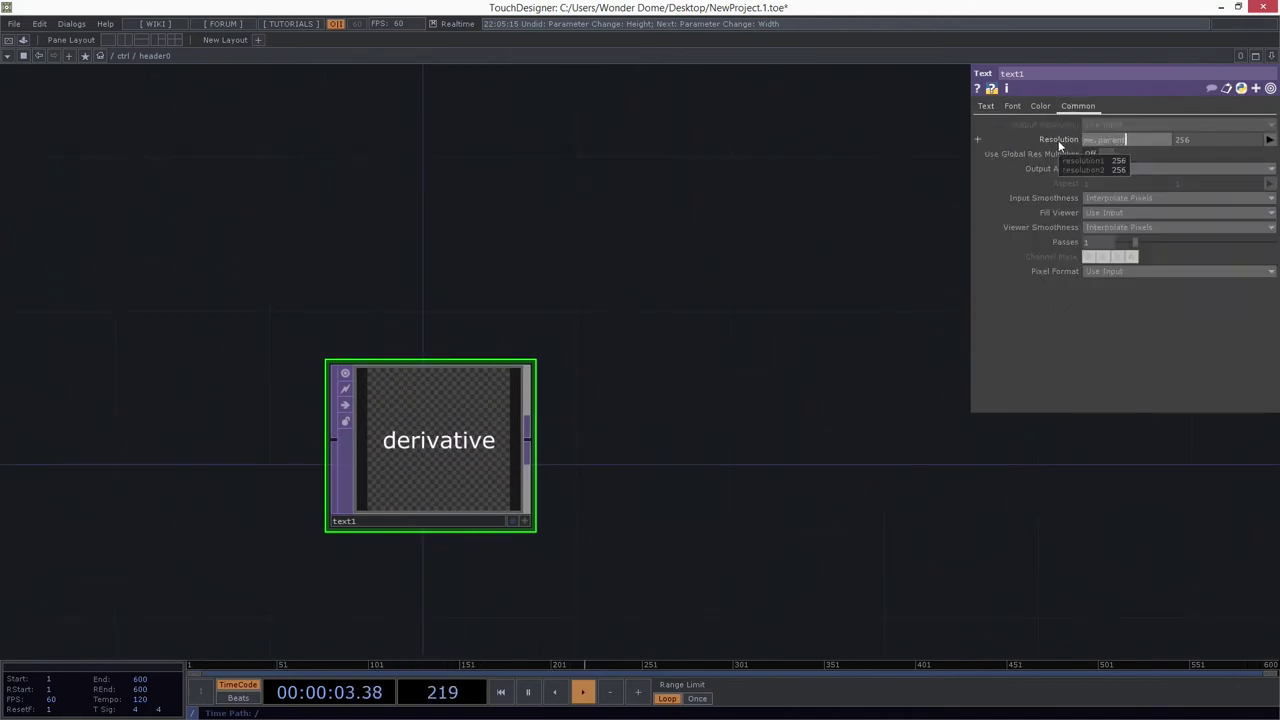
text(h)
key(Return)
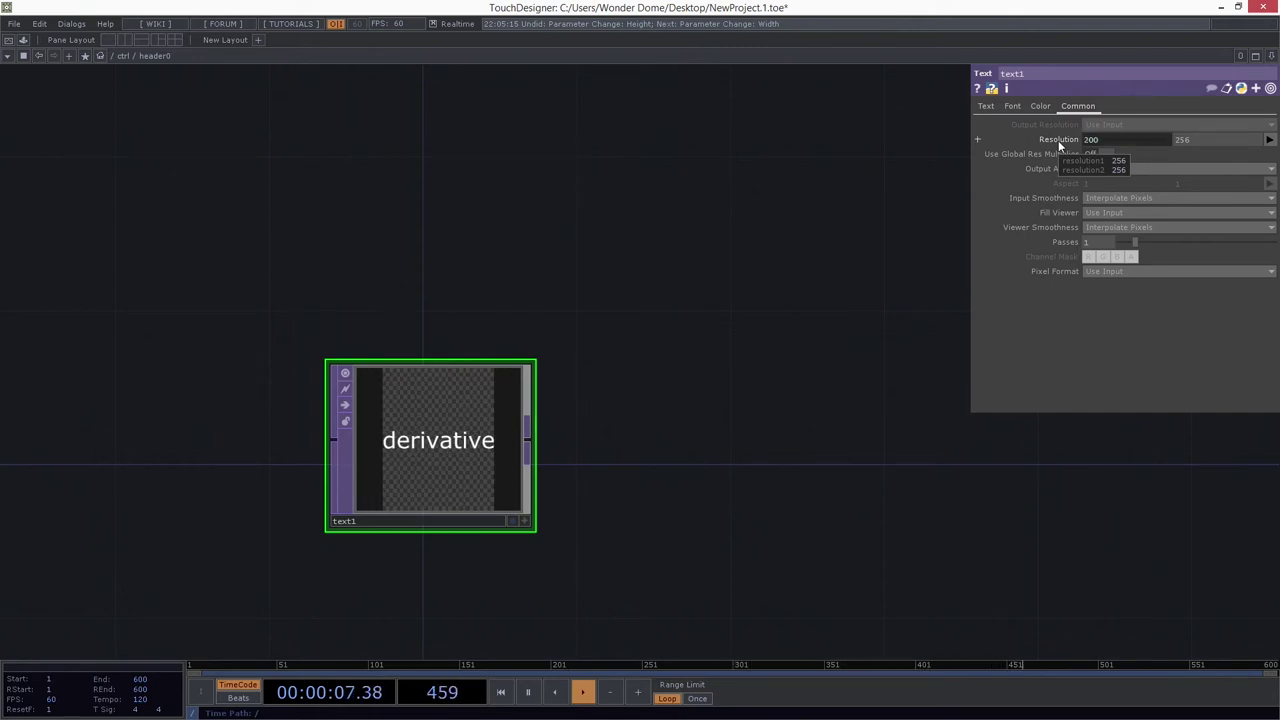
click(1066, 140)
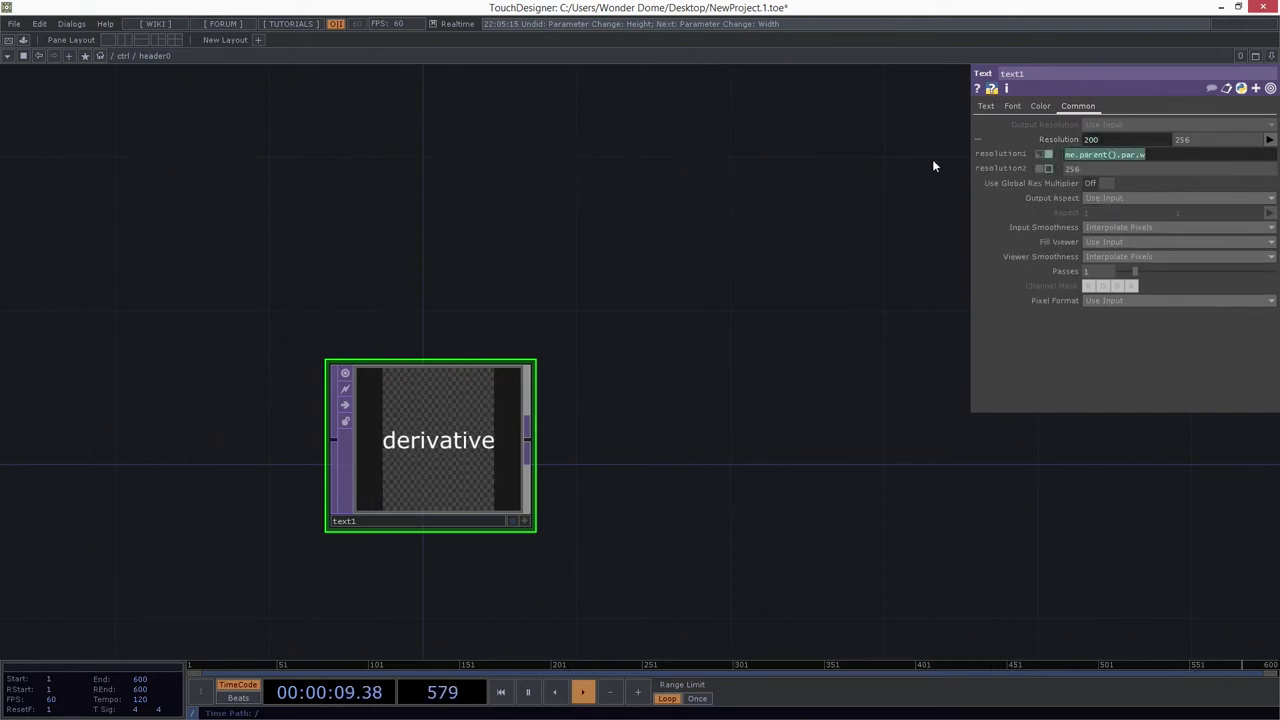
drag(1082, 171, 1016, 169)
text(me.parent().par.w)
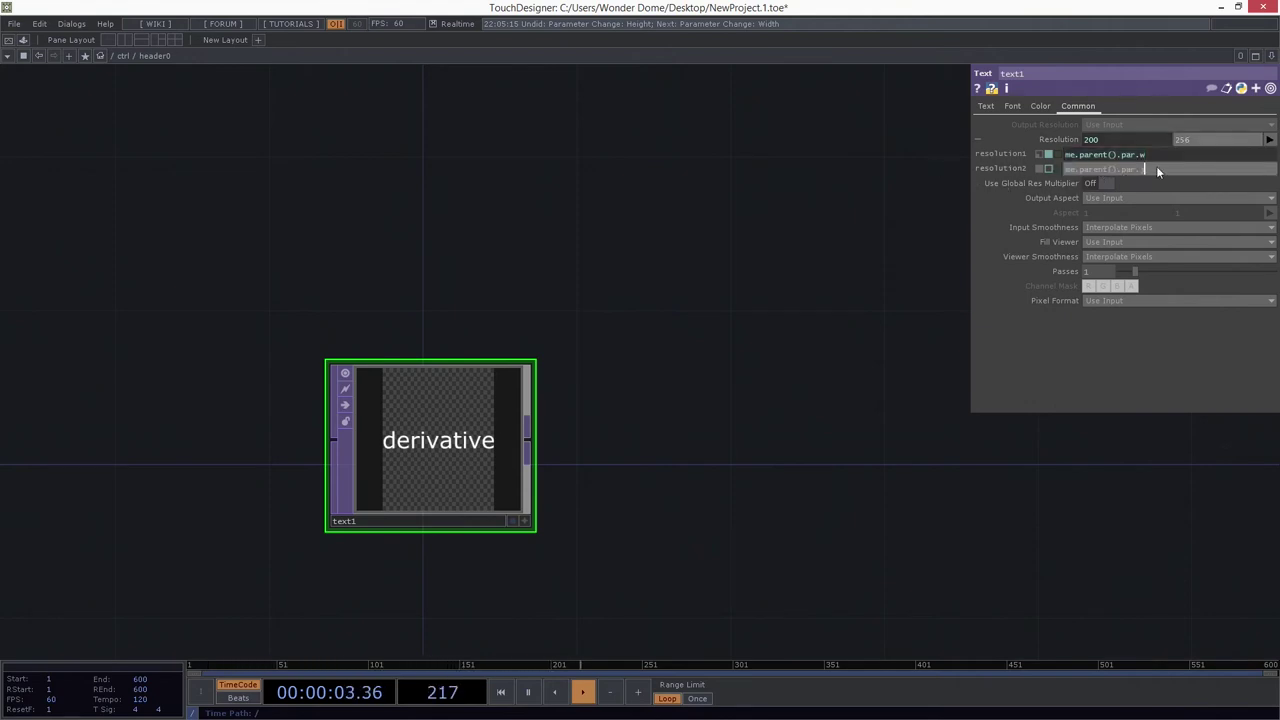
text(h)
key(Return)
Step: Reduce the Text TOP's font size to 18.5 so the text fits the header strip
drag(869, 319, 994, 265)
scroll(659, 368, up, 3)
drag(832, 339, 870, 323)
click(1039, 109)
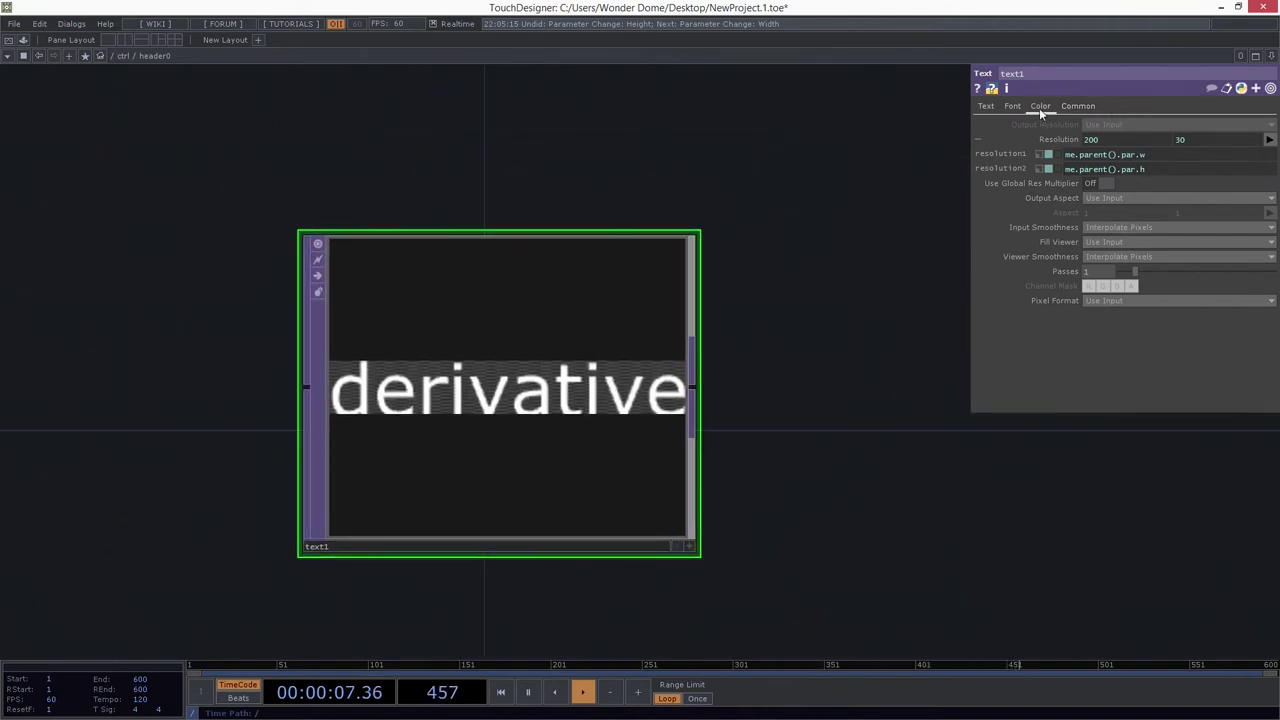
click(1012, 105)
drag(1167, 256, 1145, 257)
Step: Change the Text TOP's displayed text to Color
click(987, 107)
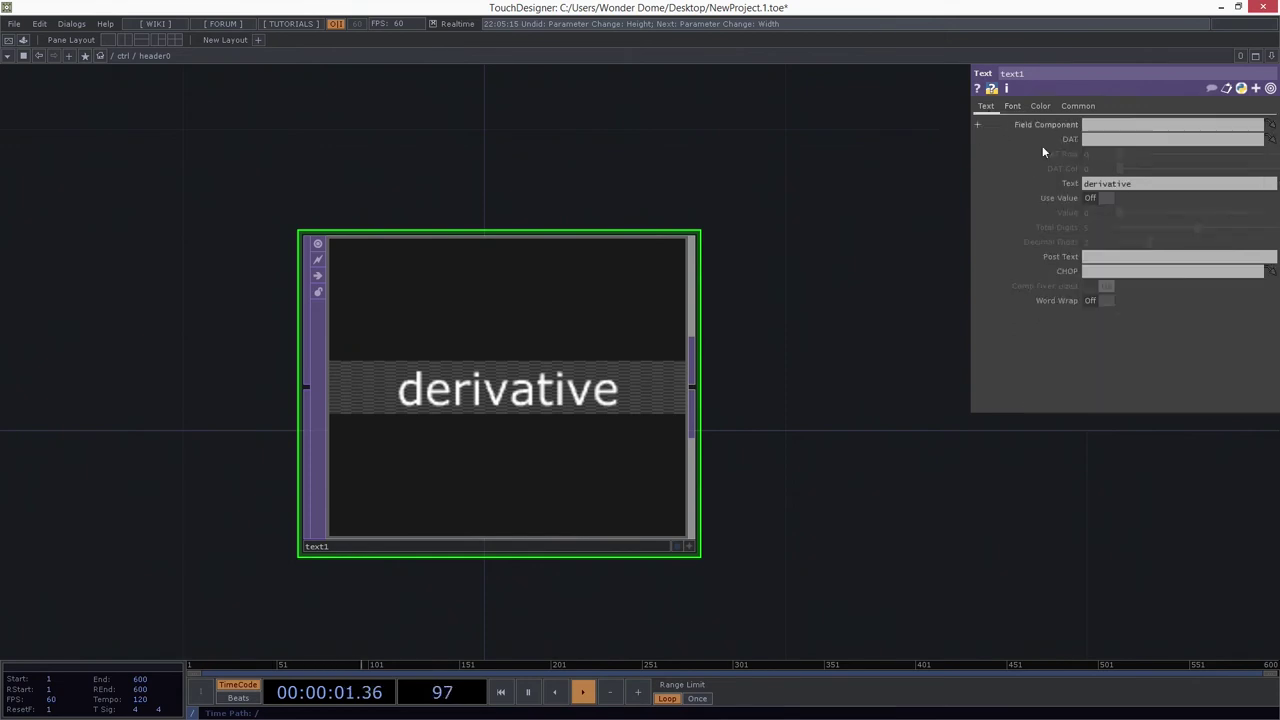
drag(1195, 186, 1024, 188)
text(Color)
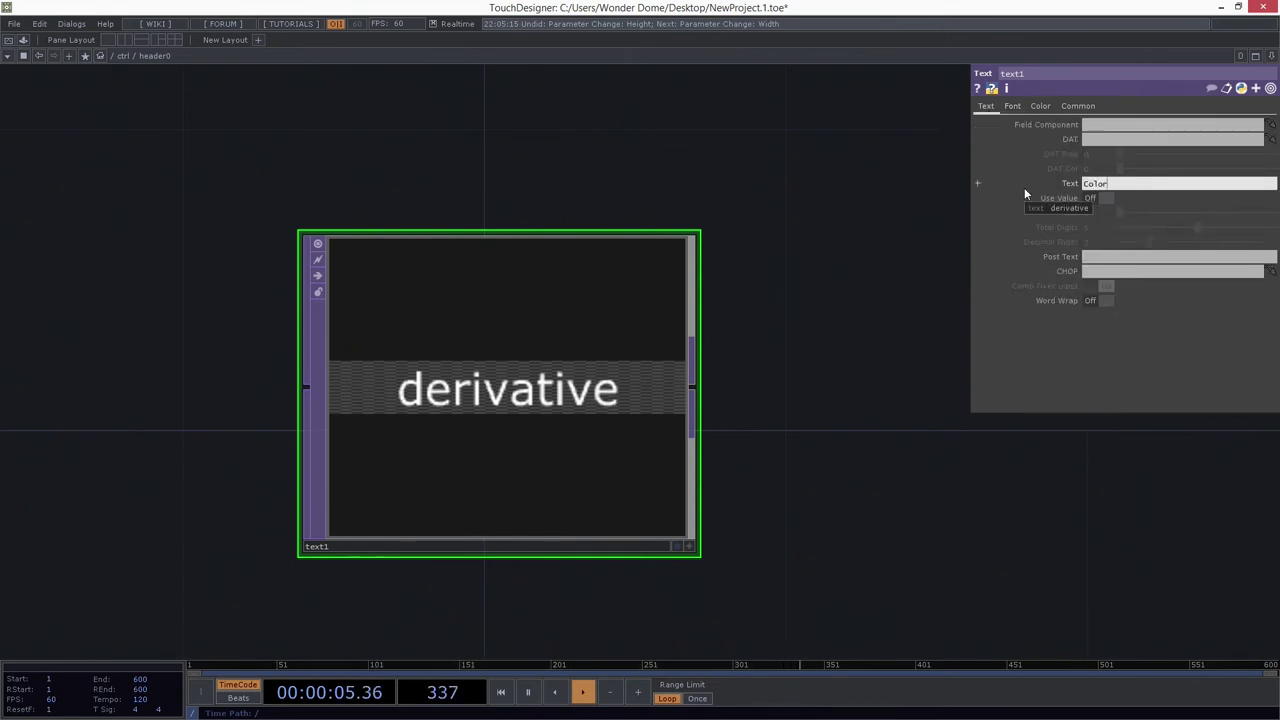
key(Return)
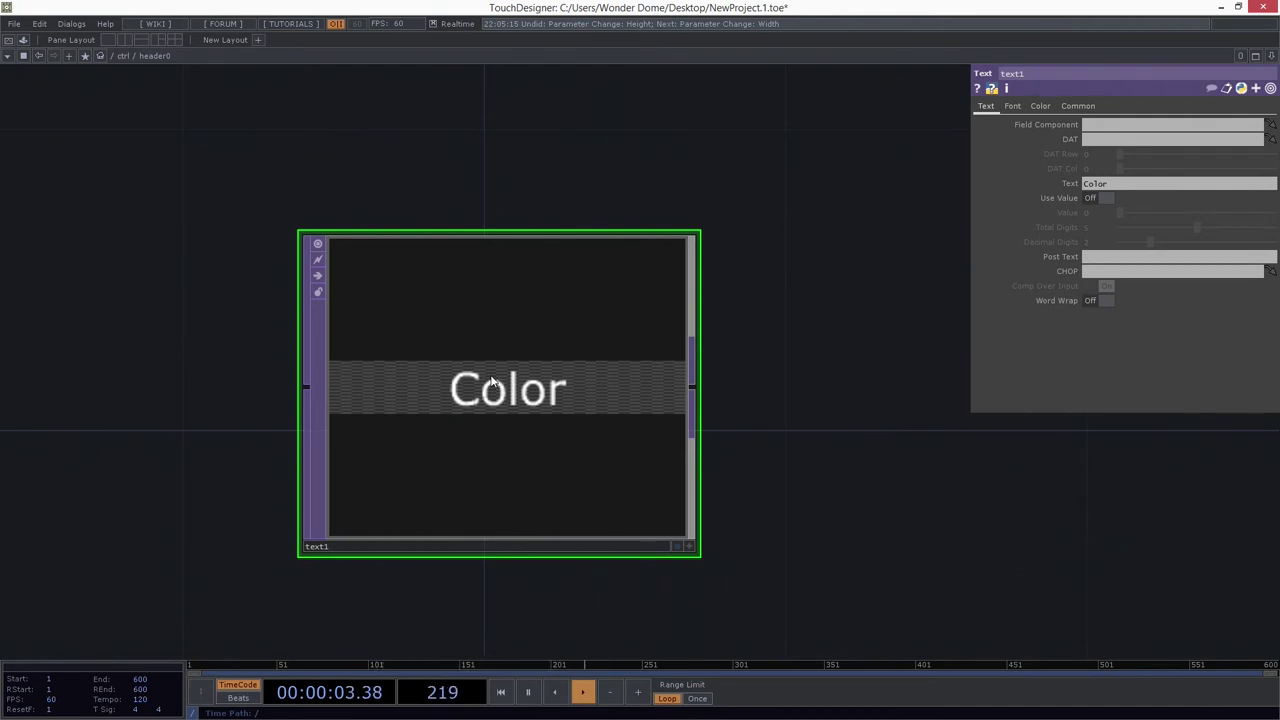
Step: Give the Text TOP a dark magenta background color (0.5, 0, 0.276471) with Background Alpha 1
click(1040, 105)
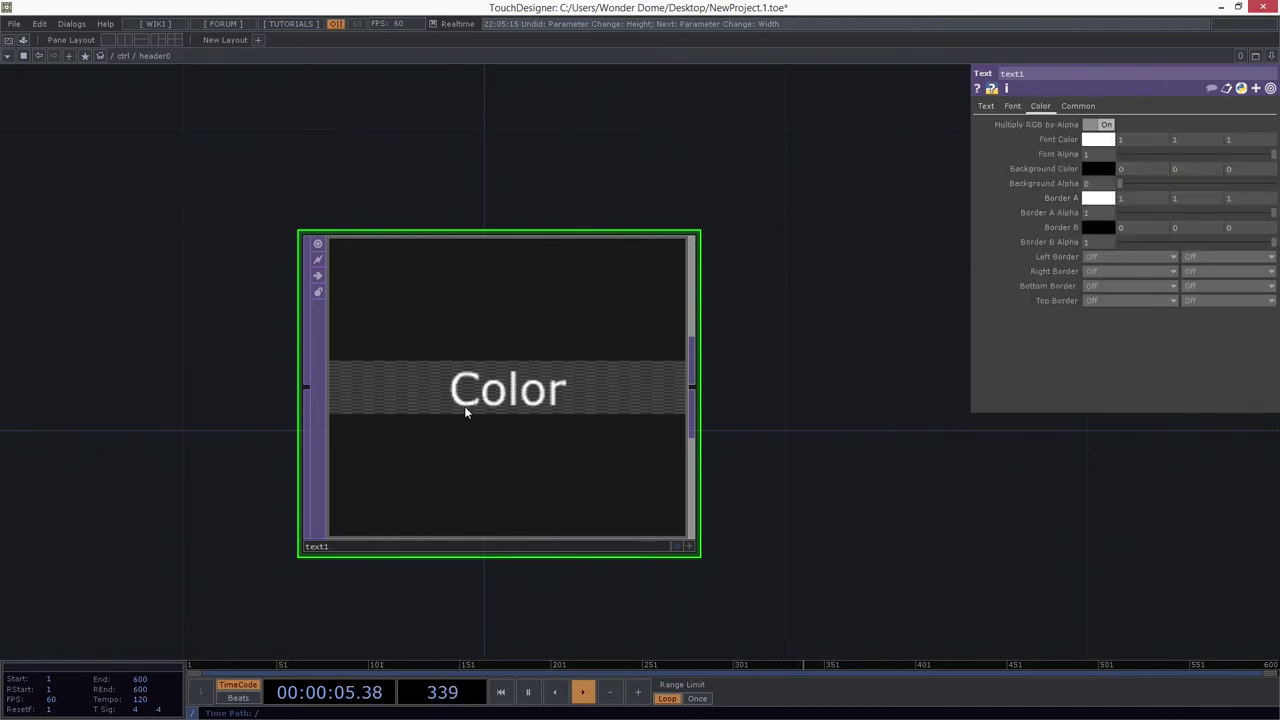
click(1012, 106)
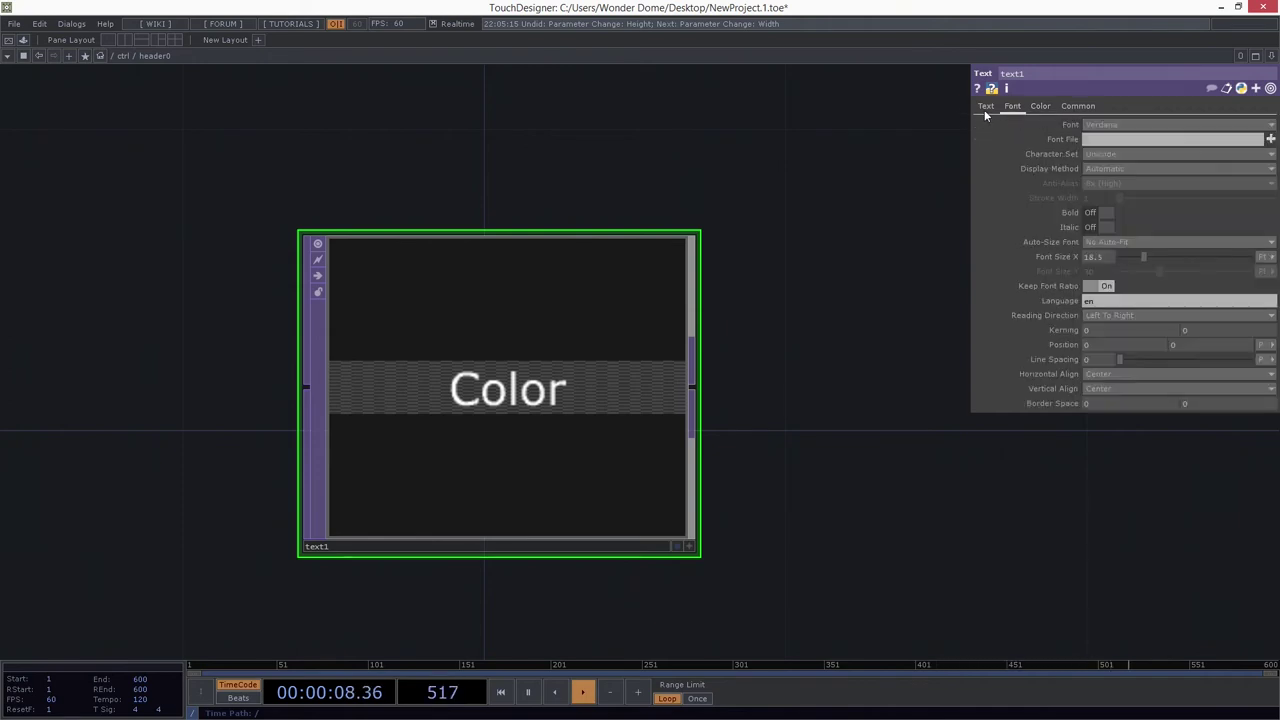
click(1040, 106)
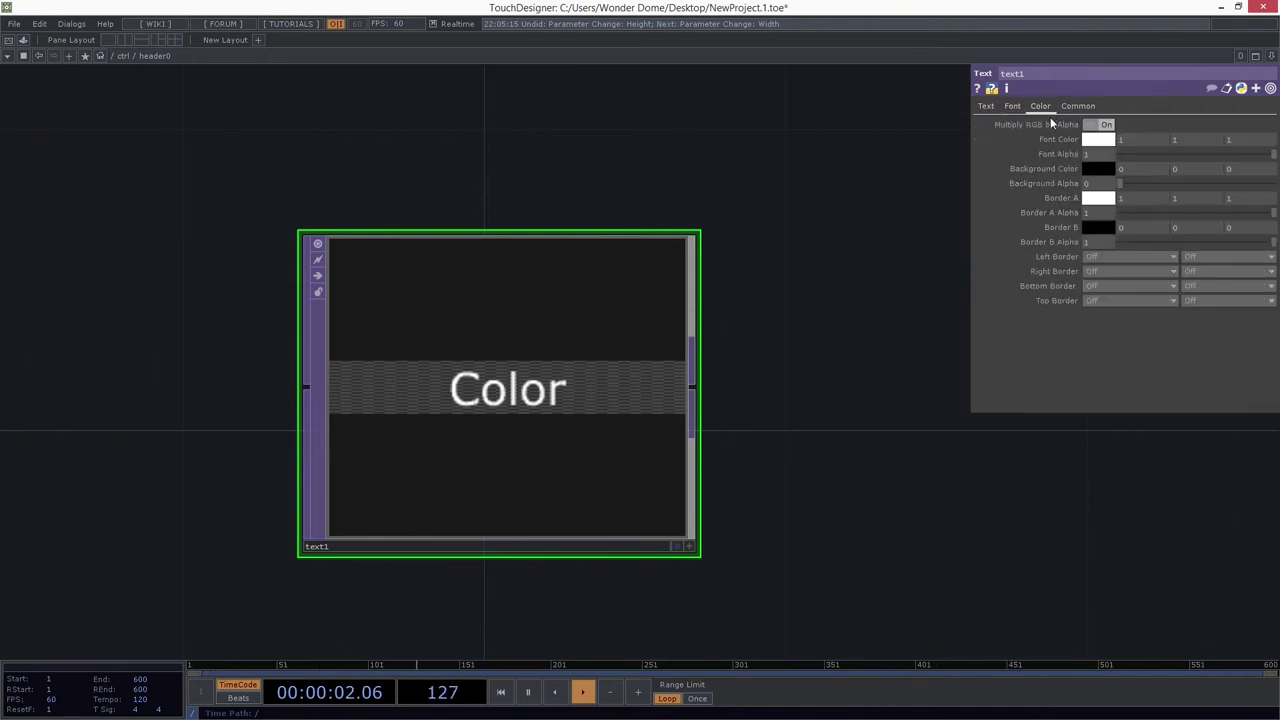
click(1099, 169)
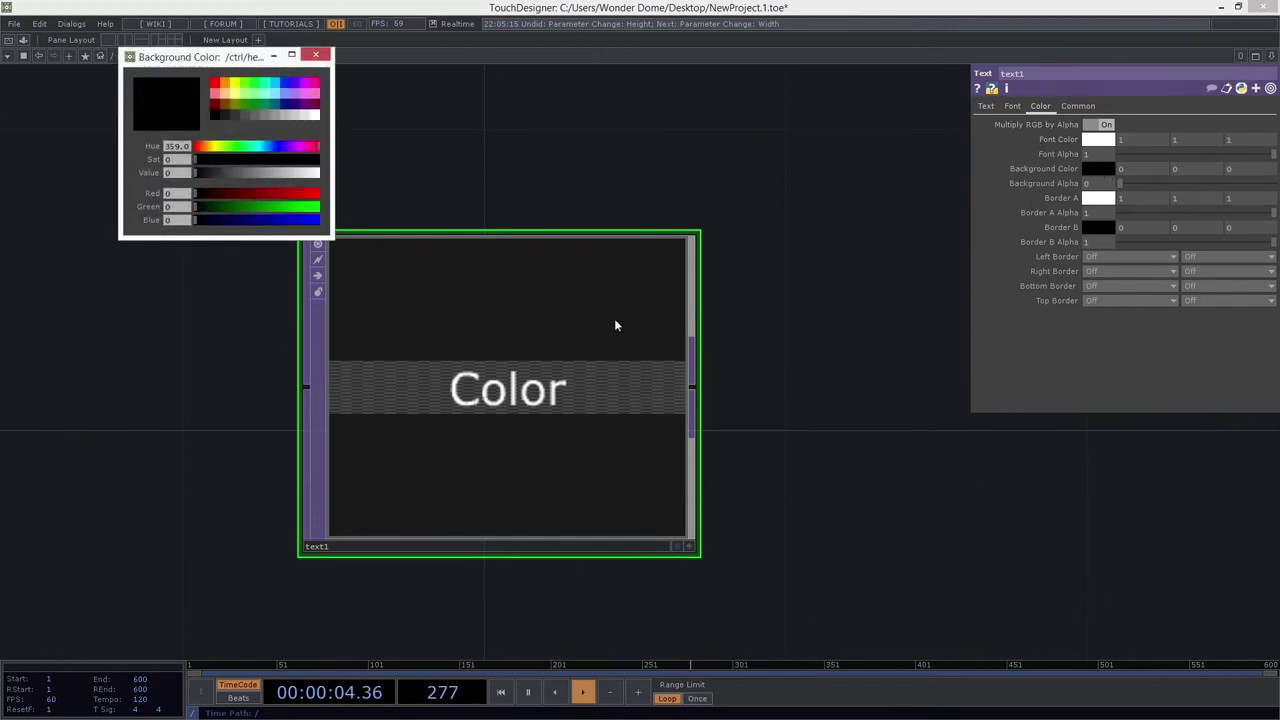
click(313, 104)
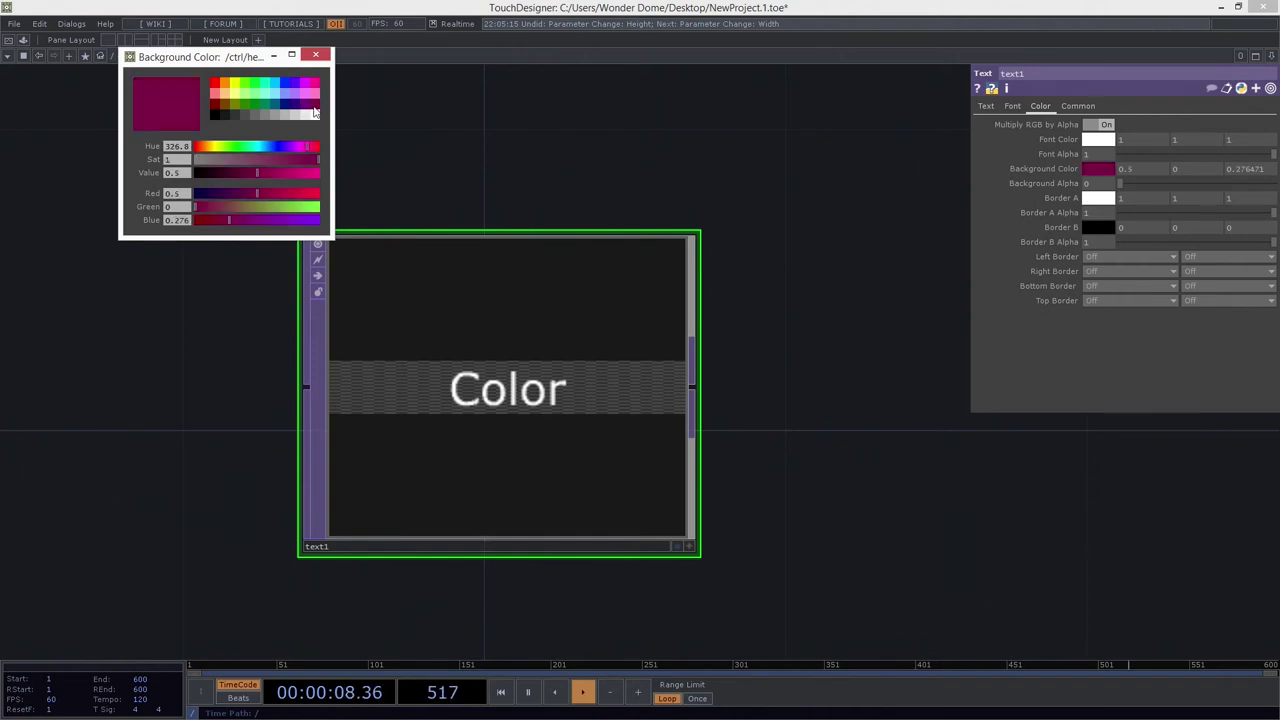
click(315, 54)
drag(1120, 185, 1276, 186)
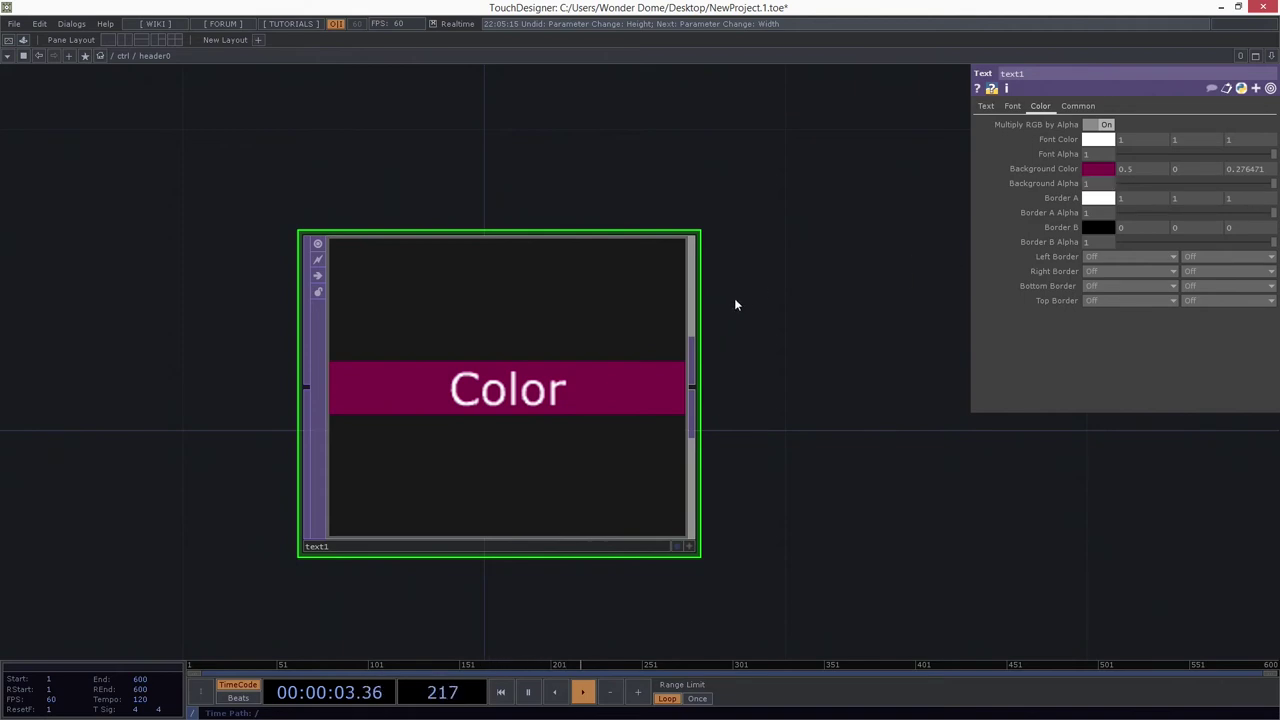
Step: Return to the ctrl network and set the header0 container's Background TOP to ./text1
scroll(829, 369, down, 10)
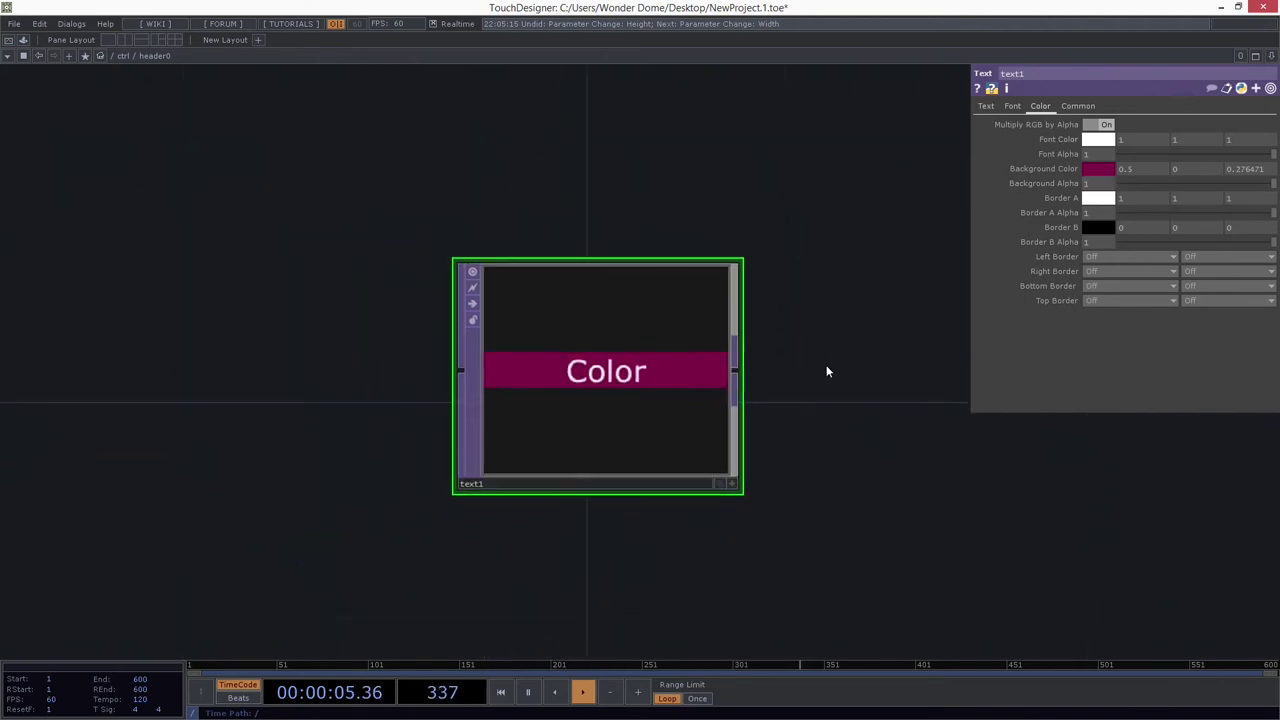
key(p)
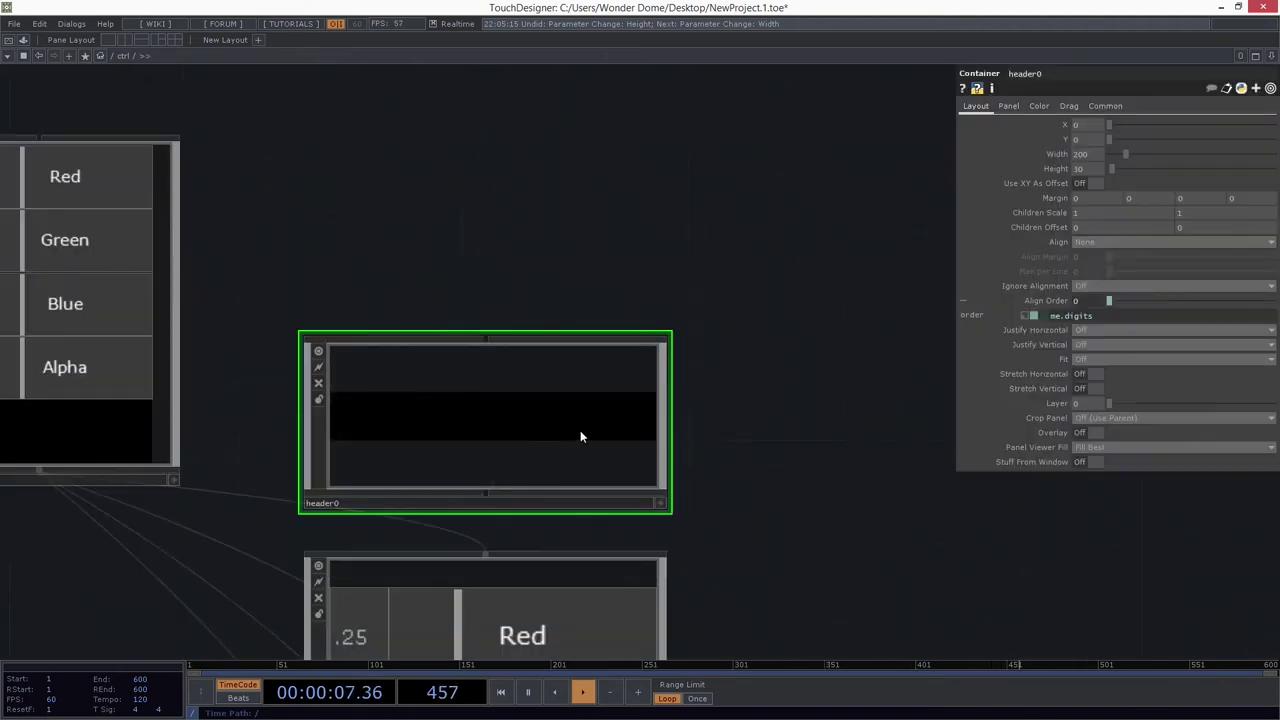
scroll(447, 445, up, 5)
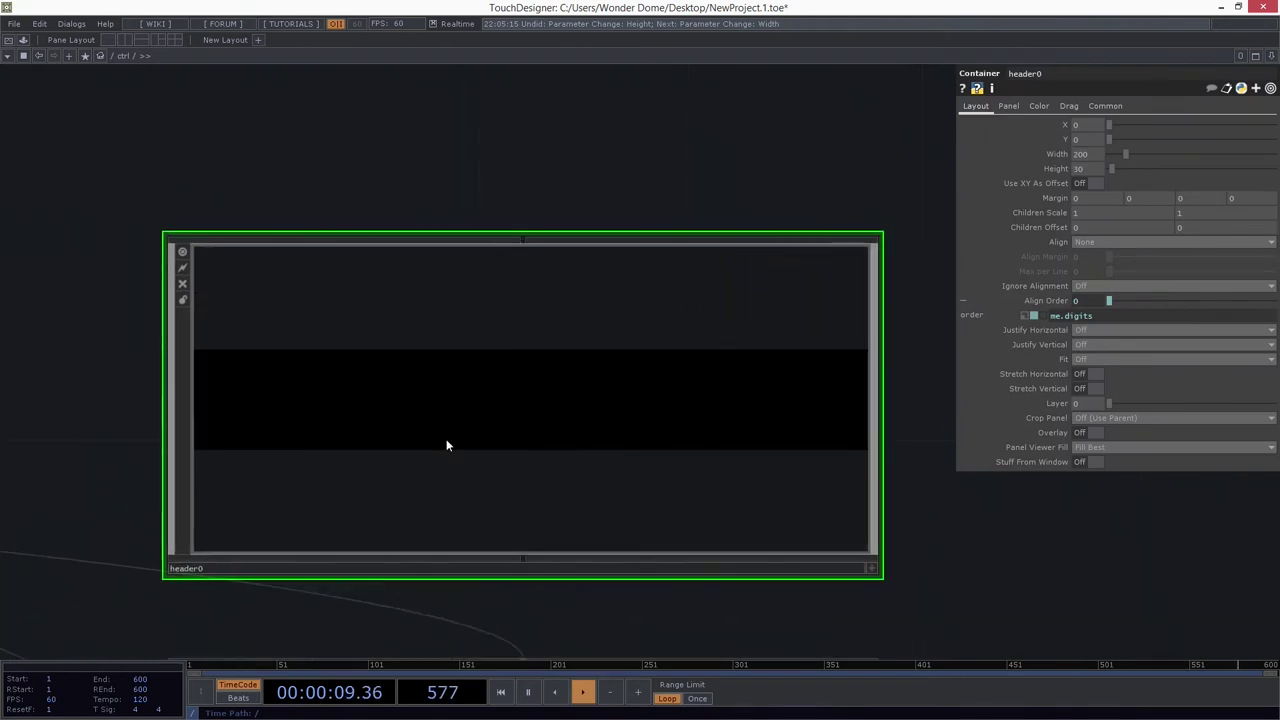
key(p)
drag(460, 598, 506, 483)
drag(499, 372, 460, 332)
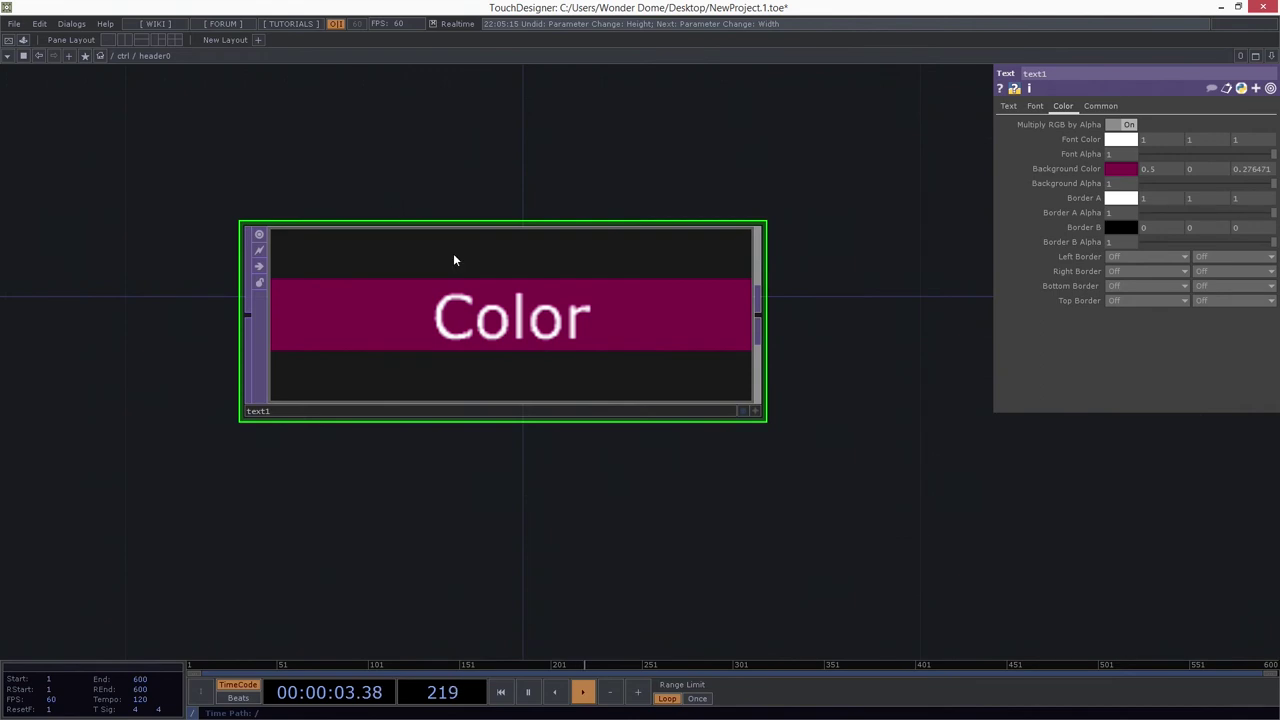
scroll(370, 425, down, 2)
scroll(370, 424, down, 3)
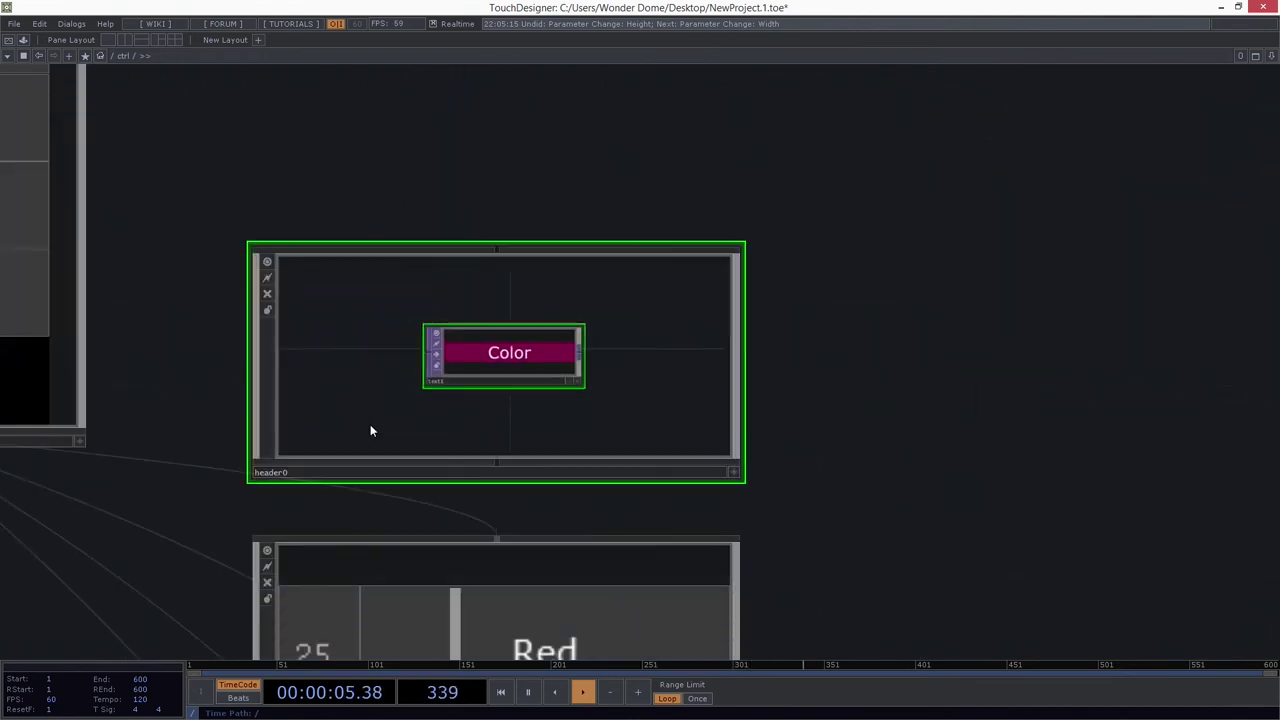
click(1008, 106)
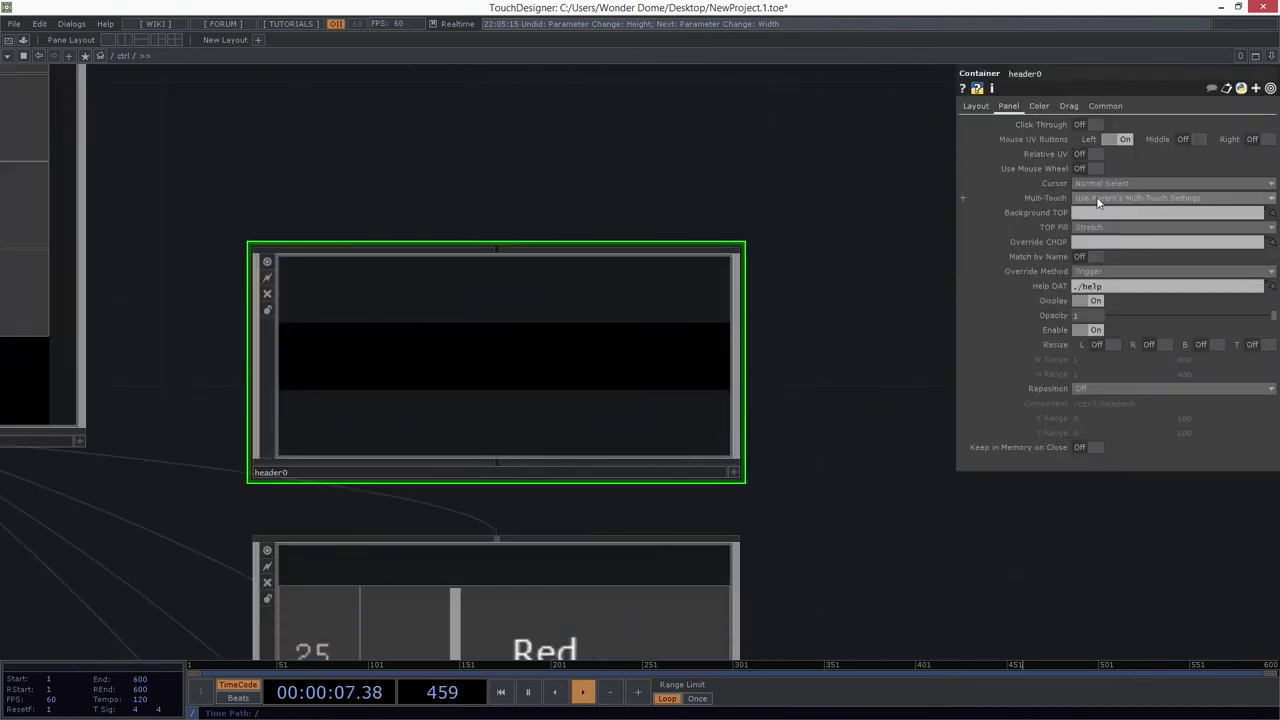
click(1093, 213)
text(./text1)
key(Return)
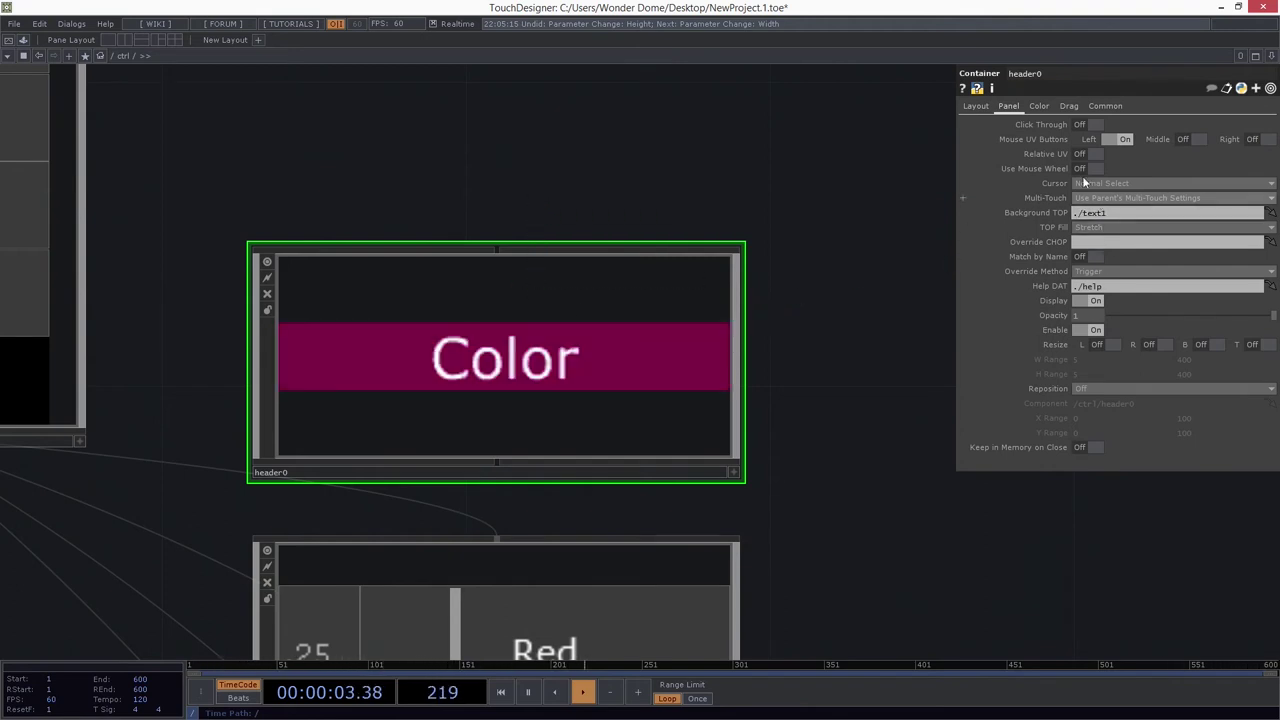
Step: Set the left, right, bottom and top borders of the header0 container to Border A
click(1042, 107)
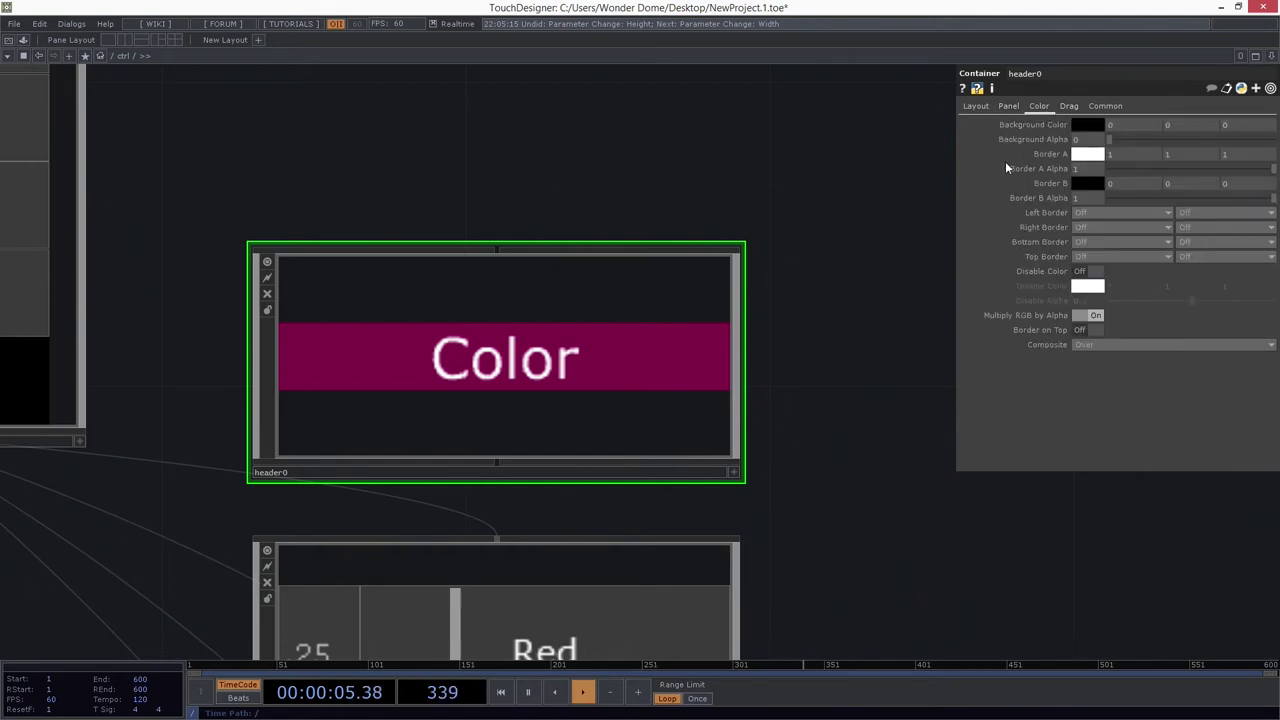
click(1120, 212)
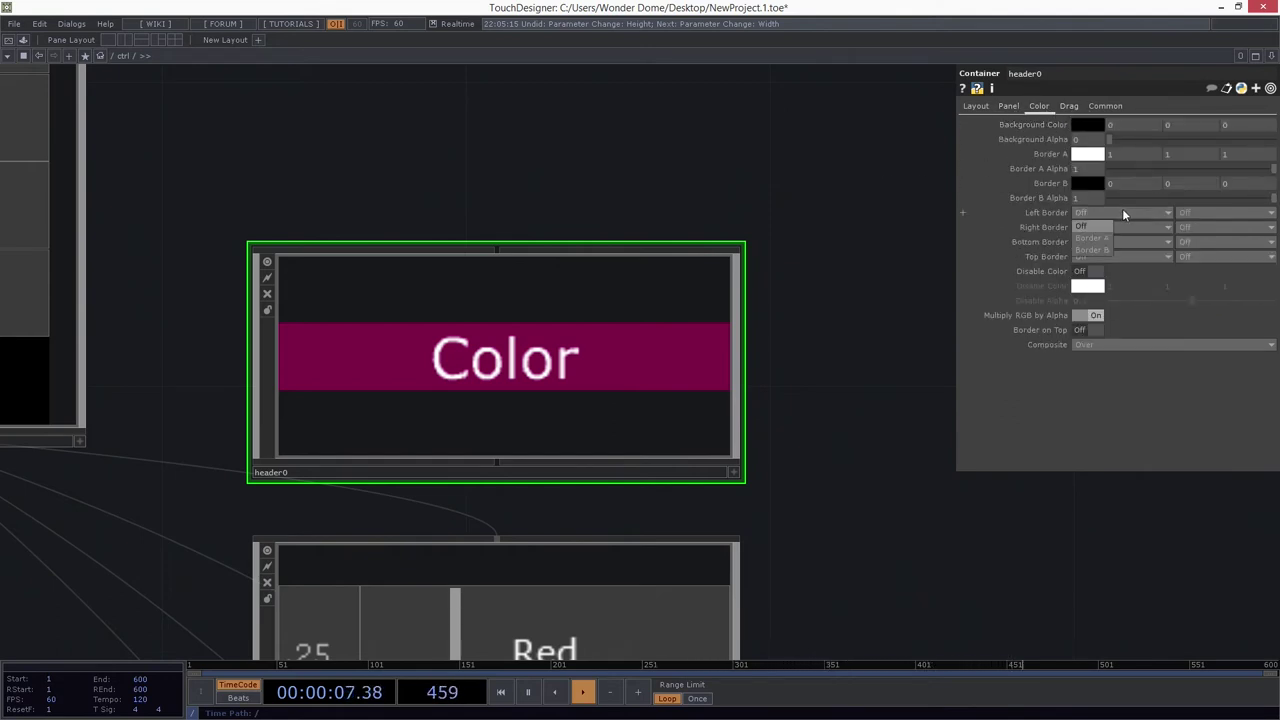
click(1106, 224)
click(1108, 242)
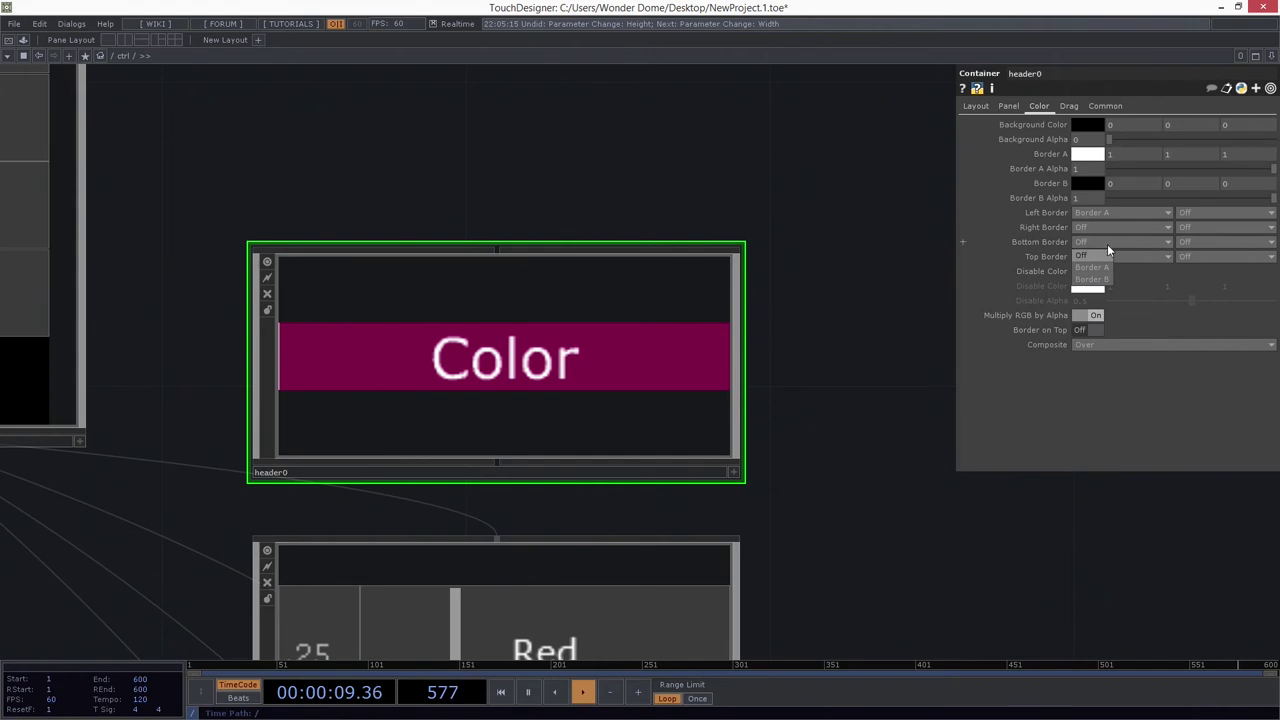
click(1104, 252)
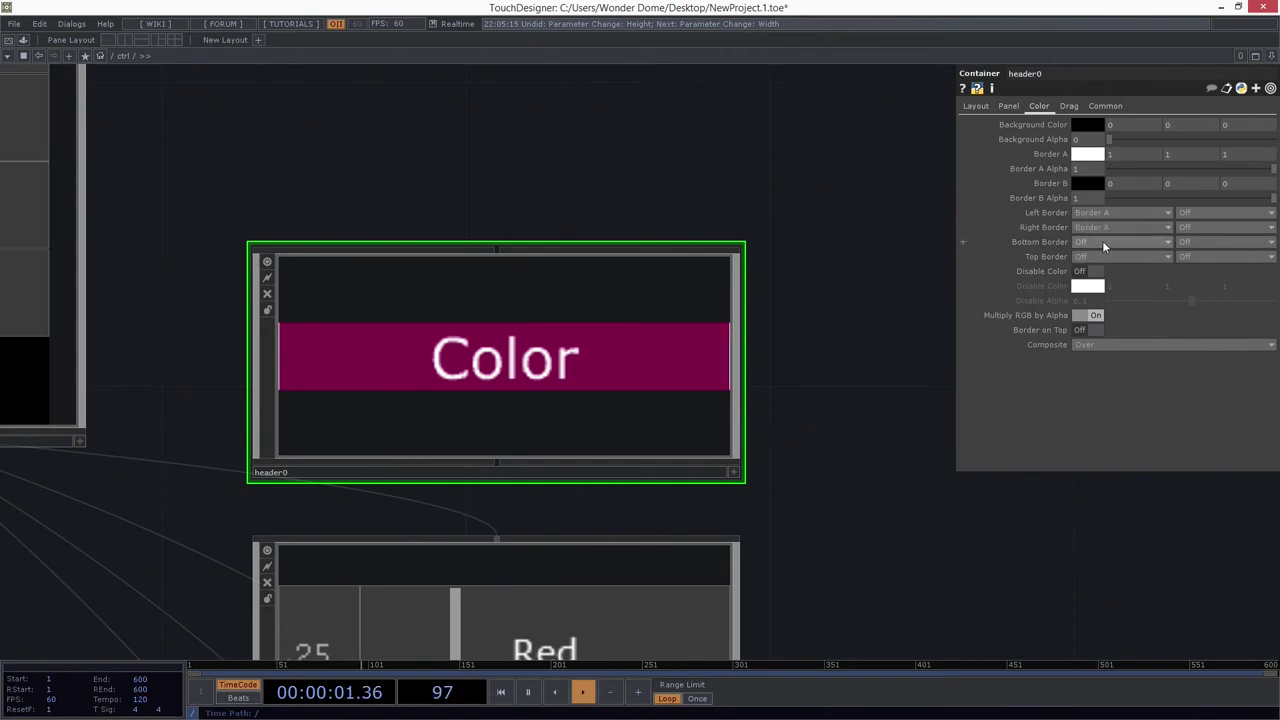
click(1102, 242)
click(1104, 270)
click(1096, 256)
click(1104, 283)
Step: Parent the header0 container under container5 so the Color header joins the slider stack
scroll(610, 160, down, 2)
middle_drag(585, 159, 510, 165)
drag(500, 165, 670, 271)
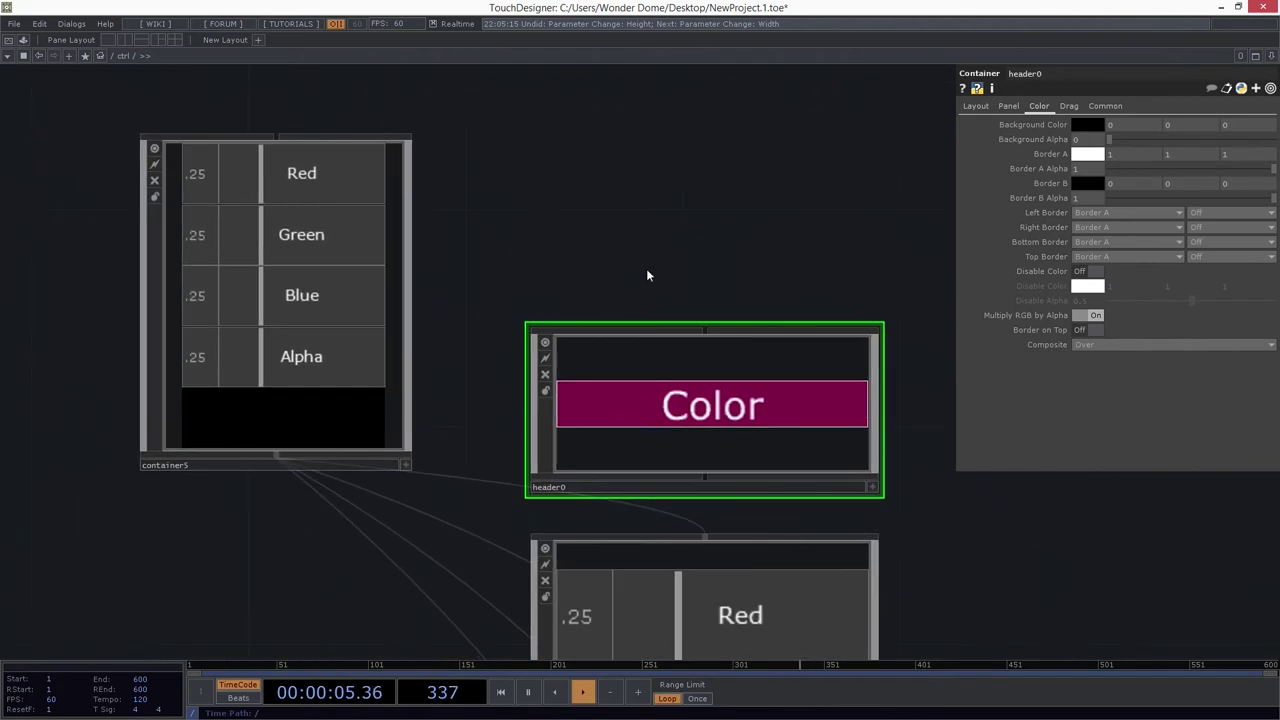
drag(275, 457, 545, 332)
drag(586, 191, 596, 253)
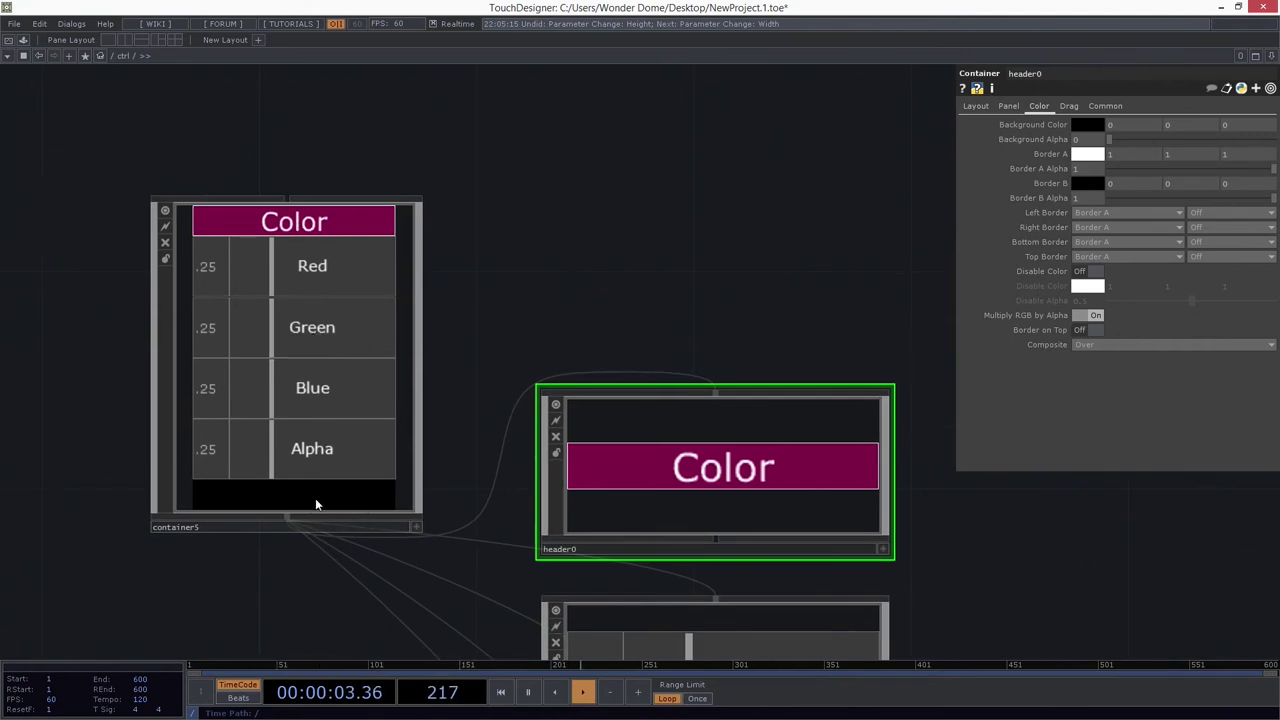
Step: Set container5's height to the expression (60 * 4) + 20
drag(678, 286, 540, 160)
drag(743, 309, 703, 209)
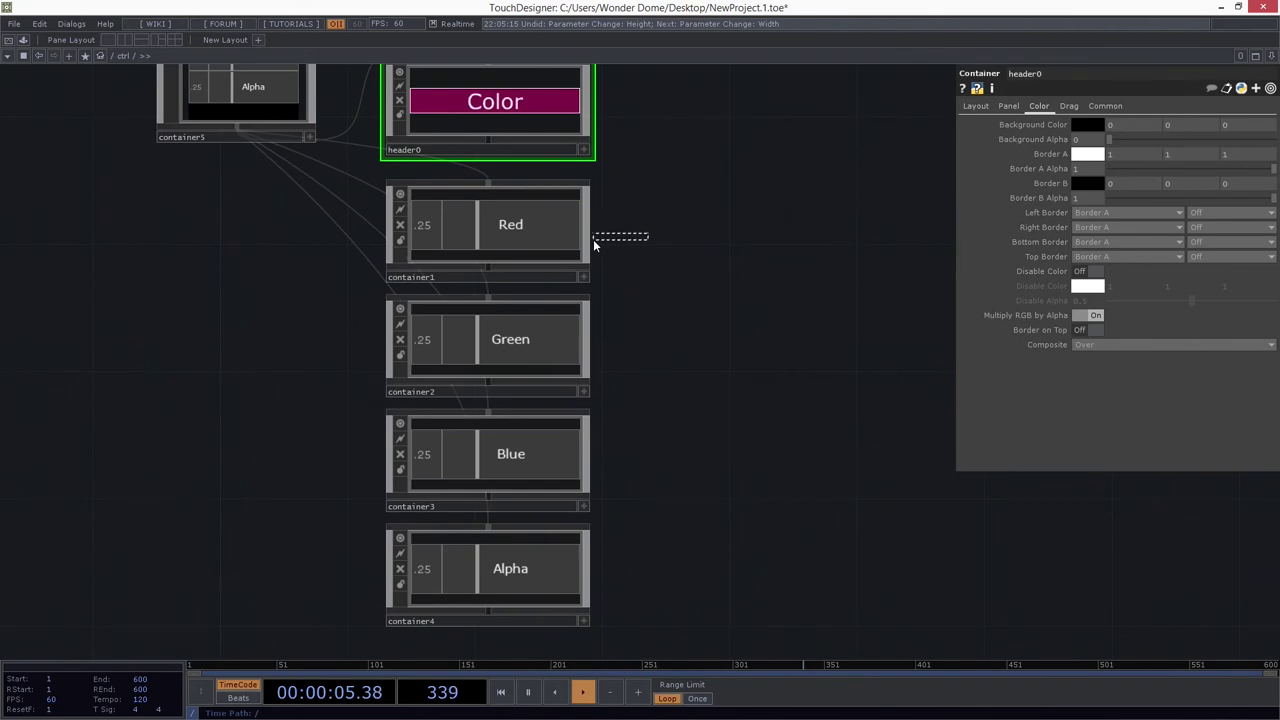
click(461, 238)
drag(888, 320, 981, 548)
click(395, 172)
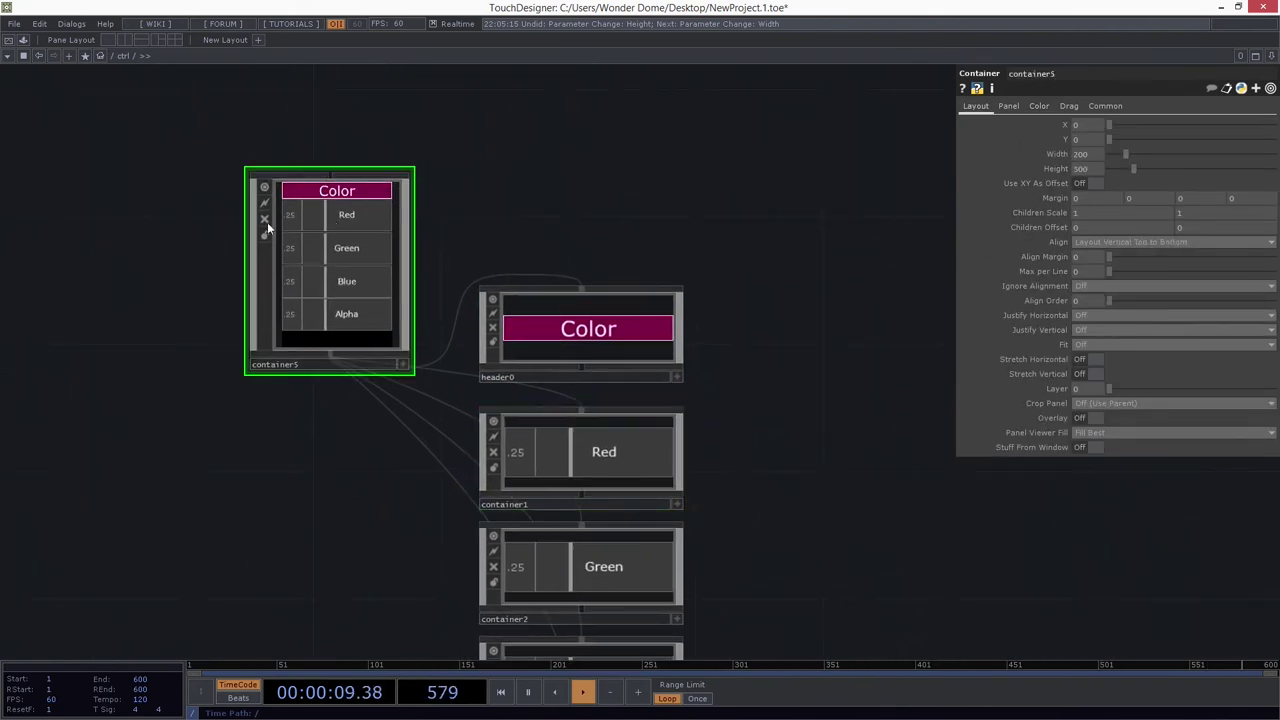
click(1051, 168)
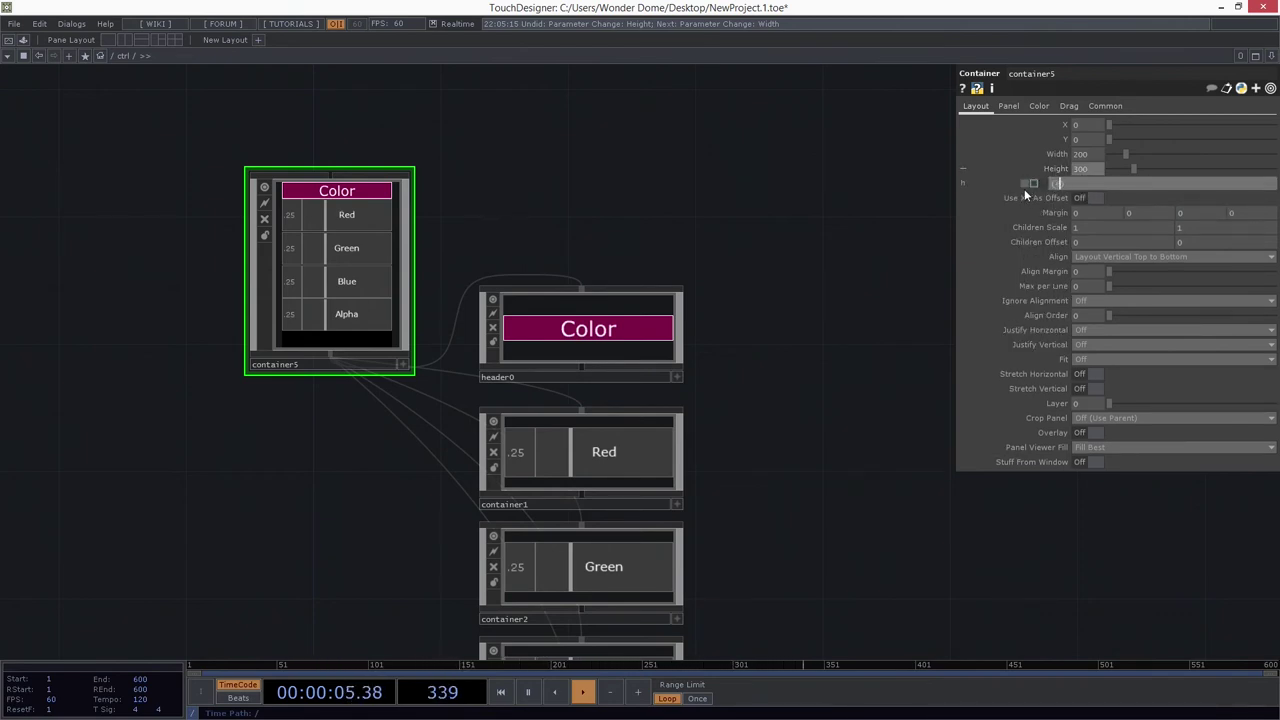
text(+ )
text(* )
text(4+ )
text(20)
key(Return)
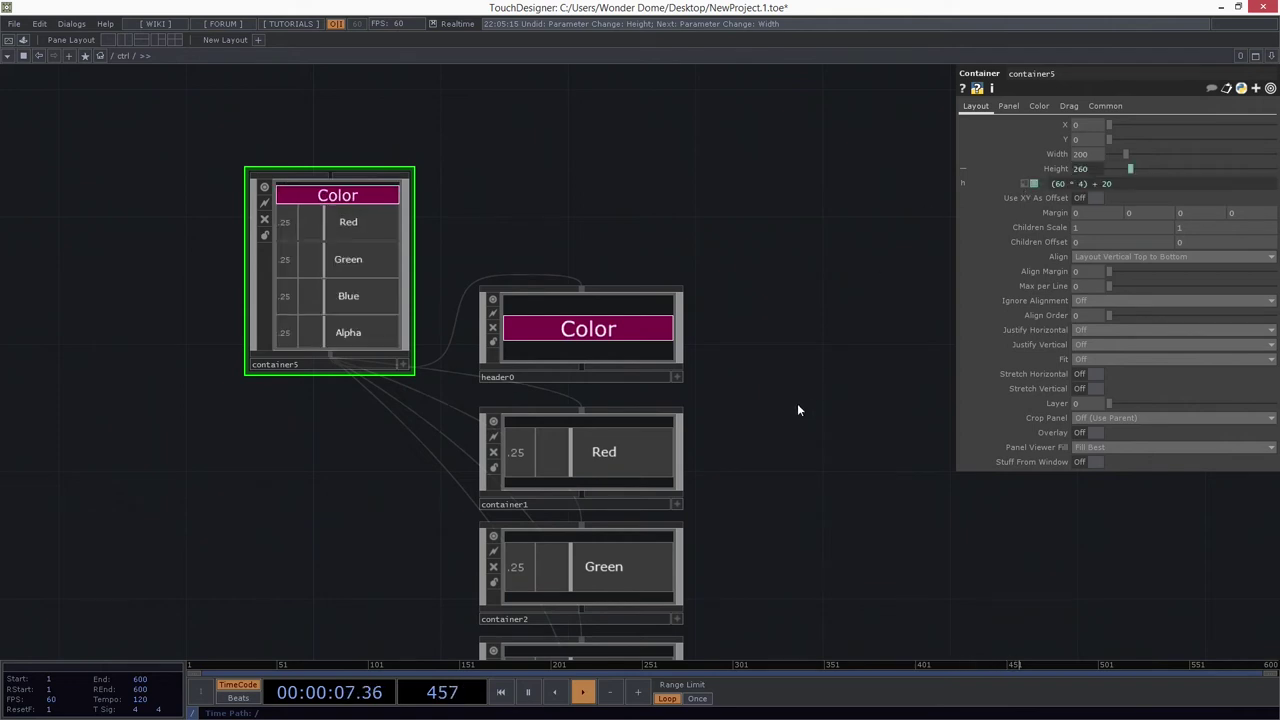
Step: Check the header0 container's height and change container5's height expression to (60 * 4) + 30
click(601, 337)
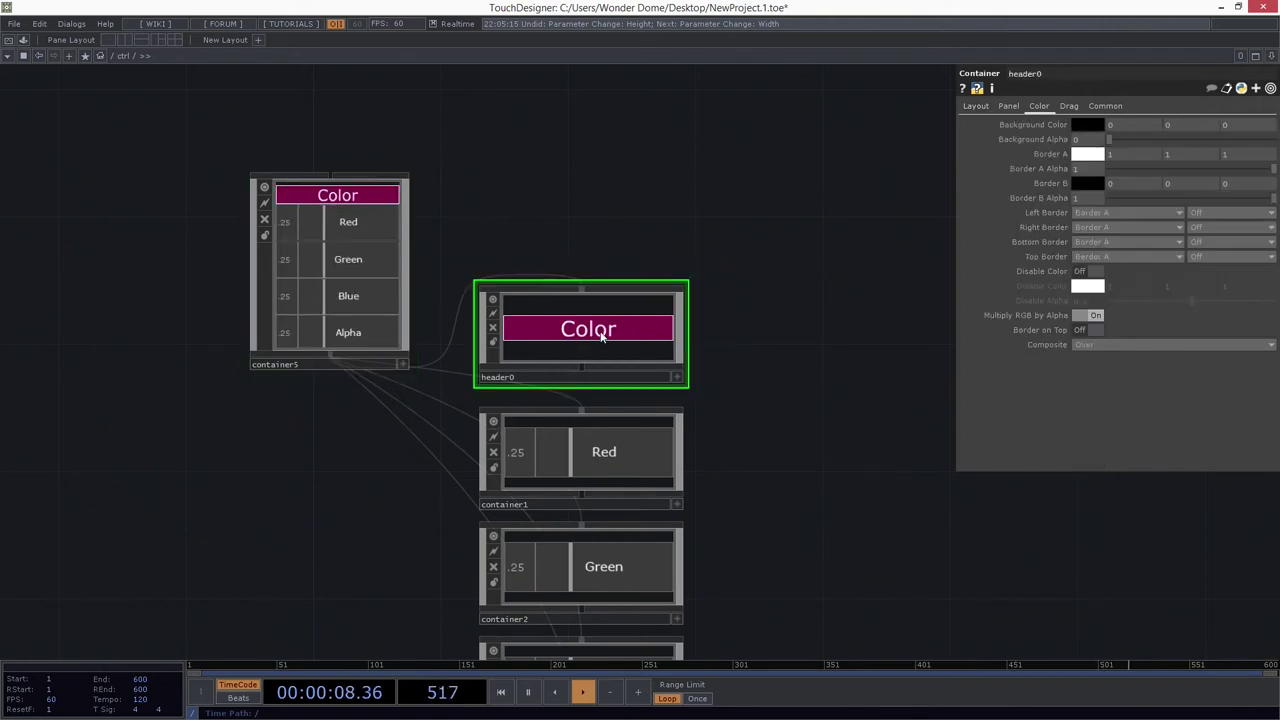
click(975, 106)
right_drag(727, 217, 634, 322)
right_drag(532, 153, 321, 199)
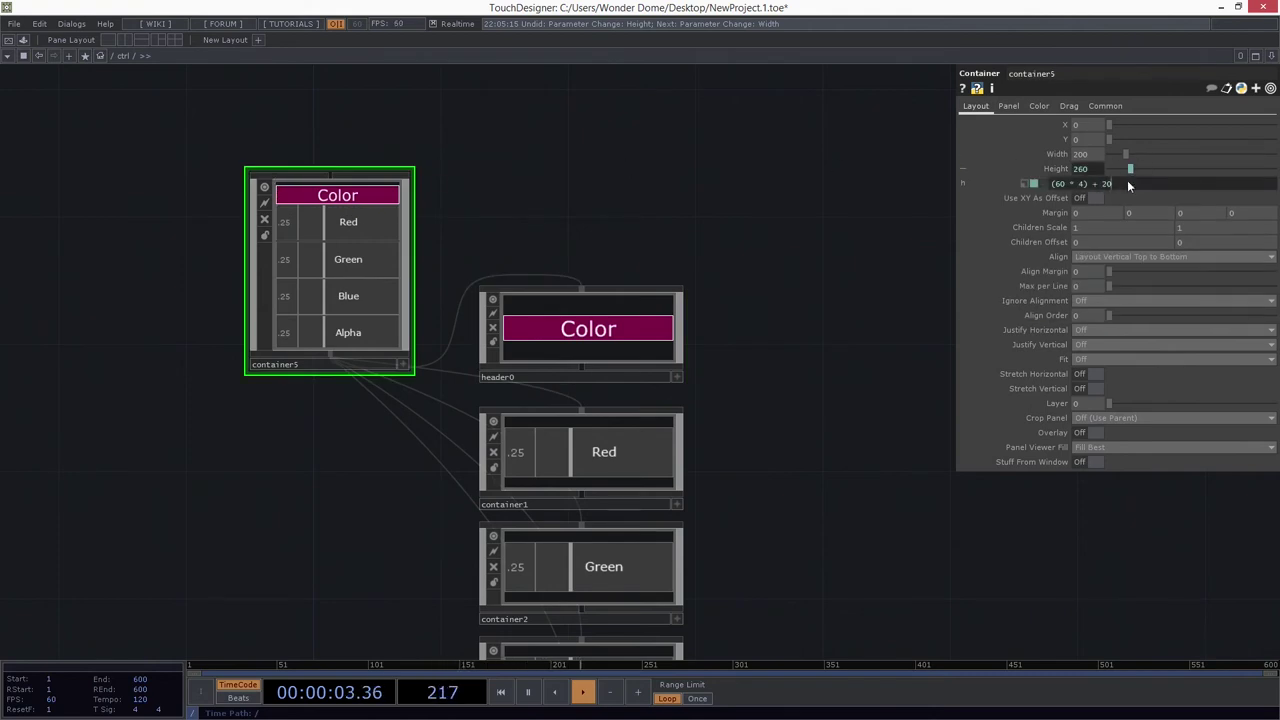
text(3)
key(Return)
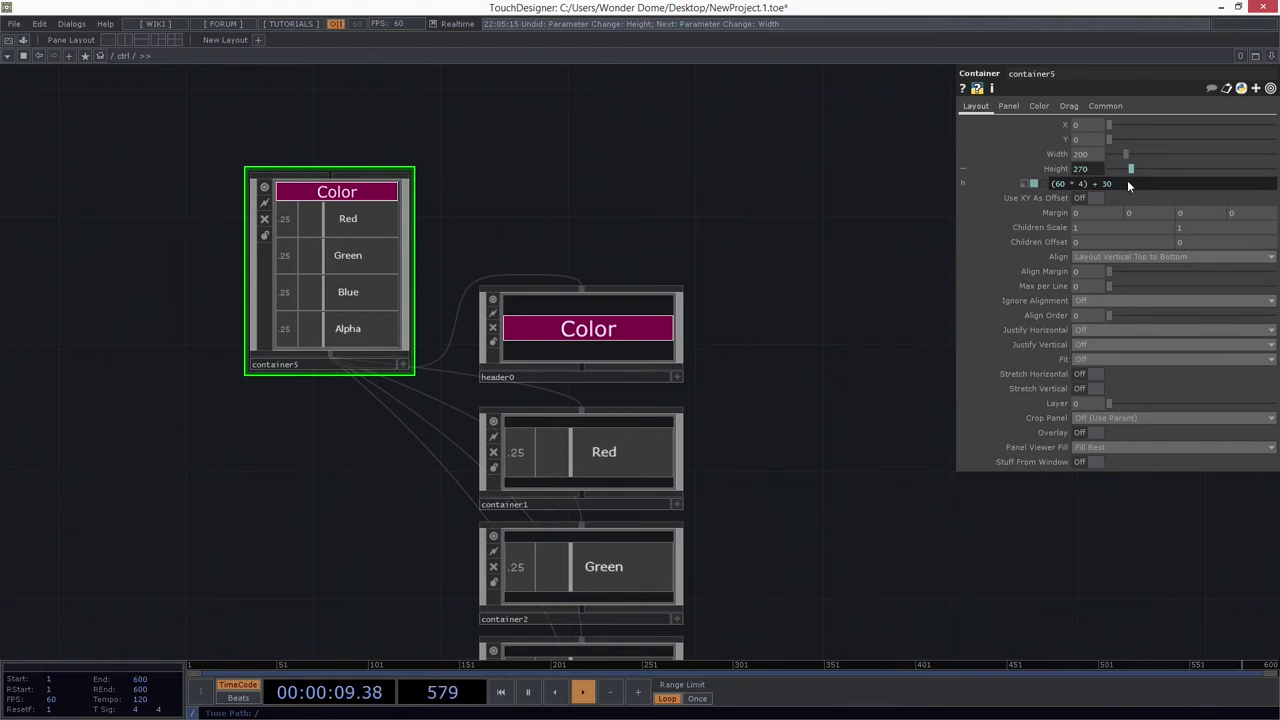
Step: Rearrange the network so container5 sits directly above the column of header and slider containers
drag(509, 186, 610, 245)
drag(696, 275, 819, 292)
middle_drag(585, 345, 575, 252)
drag(575, 252, 548, 242)
drag(498, 309, 508, 399)
drag(799, 354, 799, 346)
drag(566, 351, 523, 201)
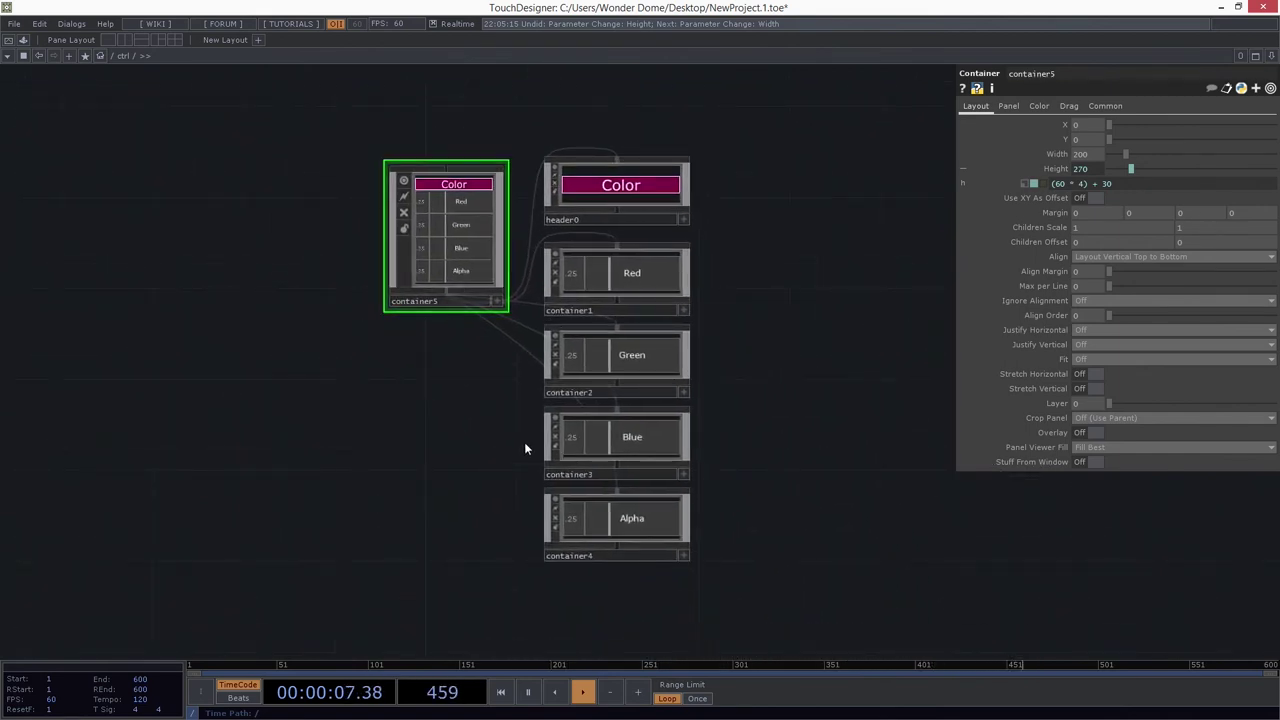
drag(359, 496, 276, 633)
drag(363, 409, 550, 233)
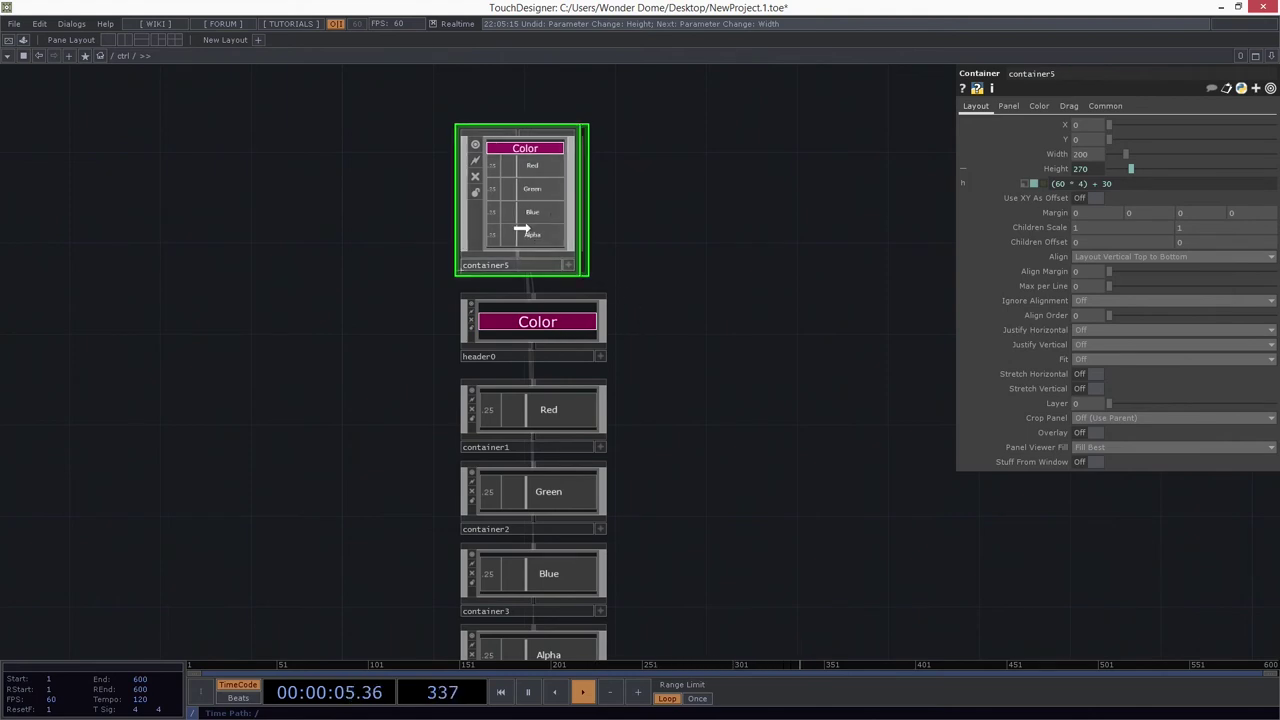
Step: Preview the ctrl panel in its own window and shift container5 to an X position of about 306
scroll(530, 228, up, 3)
drag(661, 250, 678, 396)
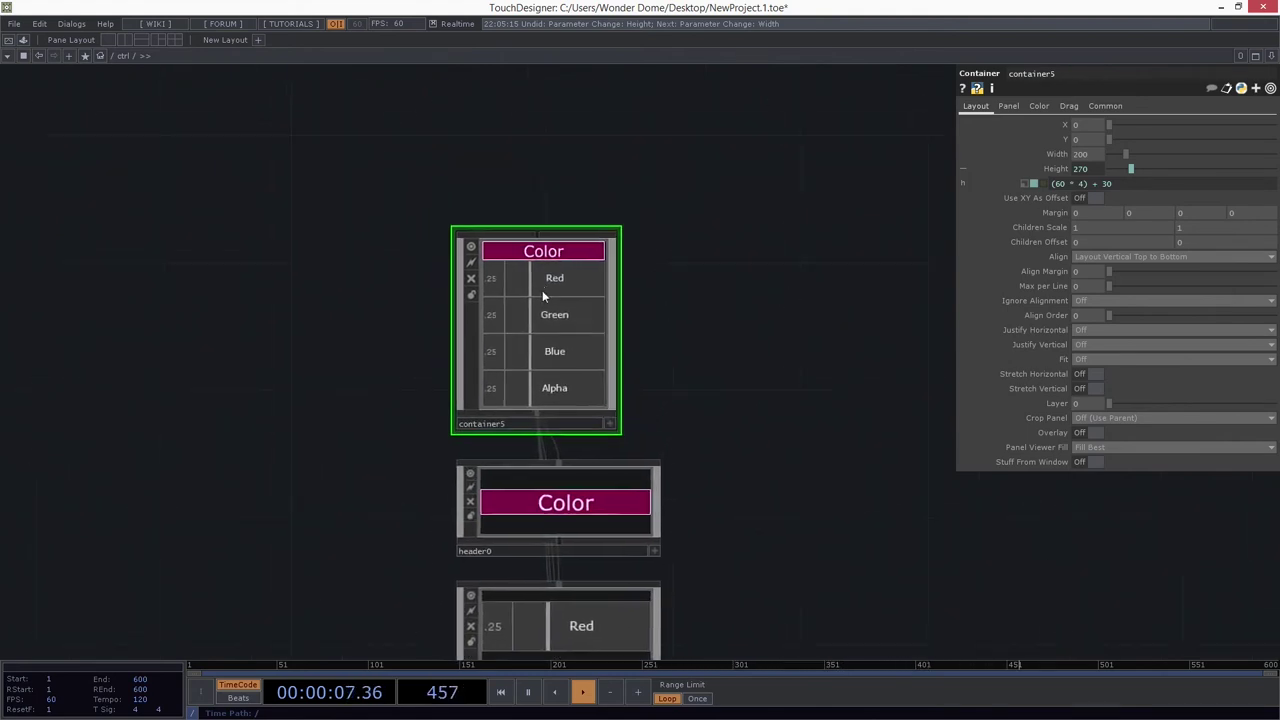
scroll(537, 304, up, 4)
scroll(537, 304, down, 4)
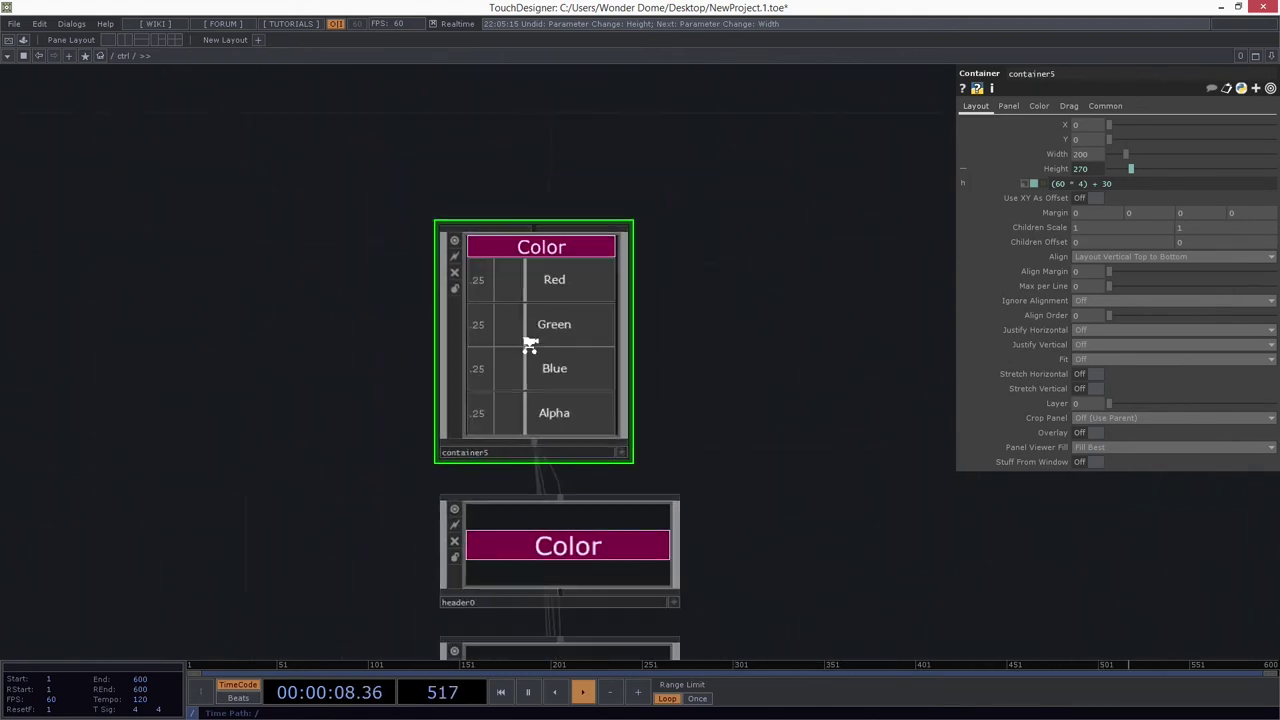
click(23, 55)
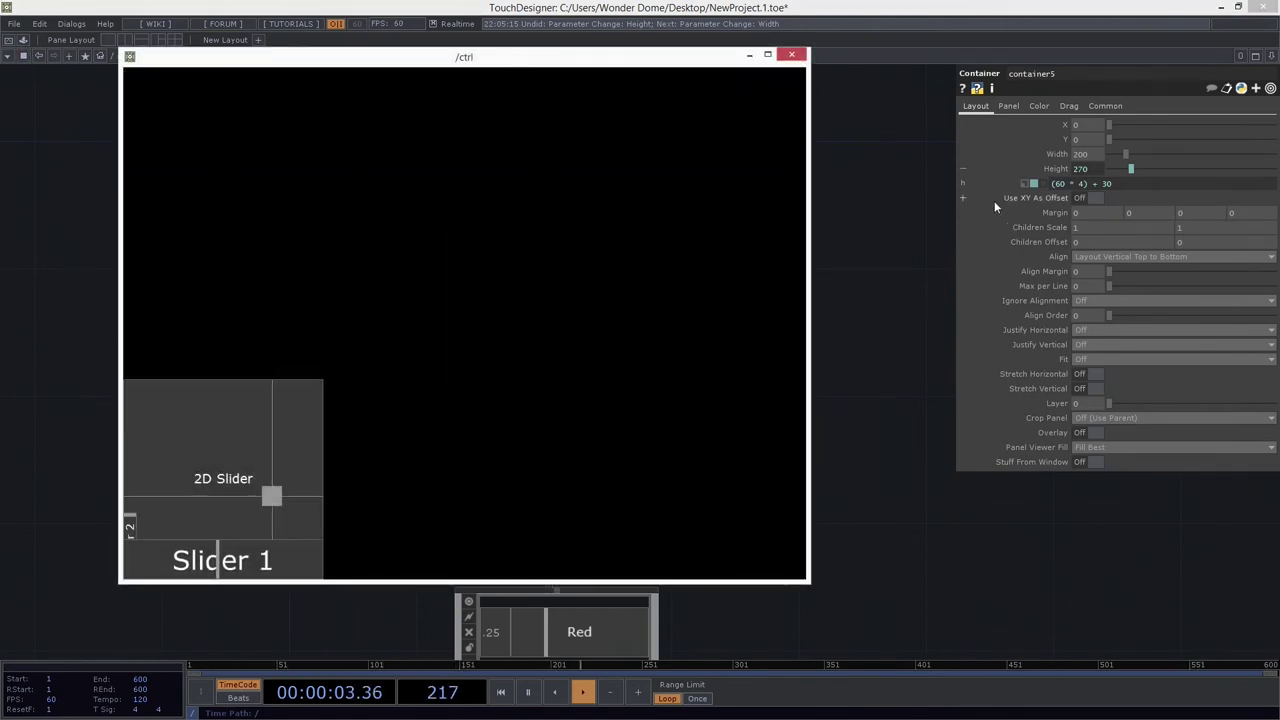
drag(1108, 124, 1134, 133)
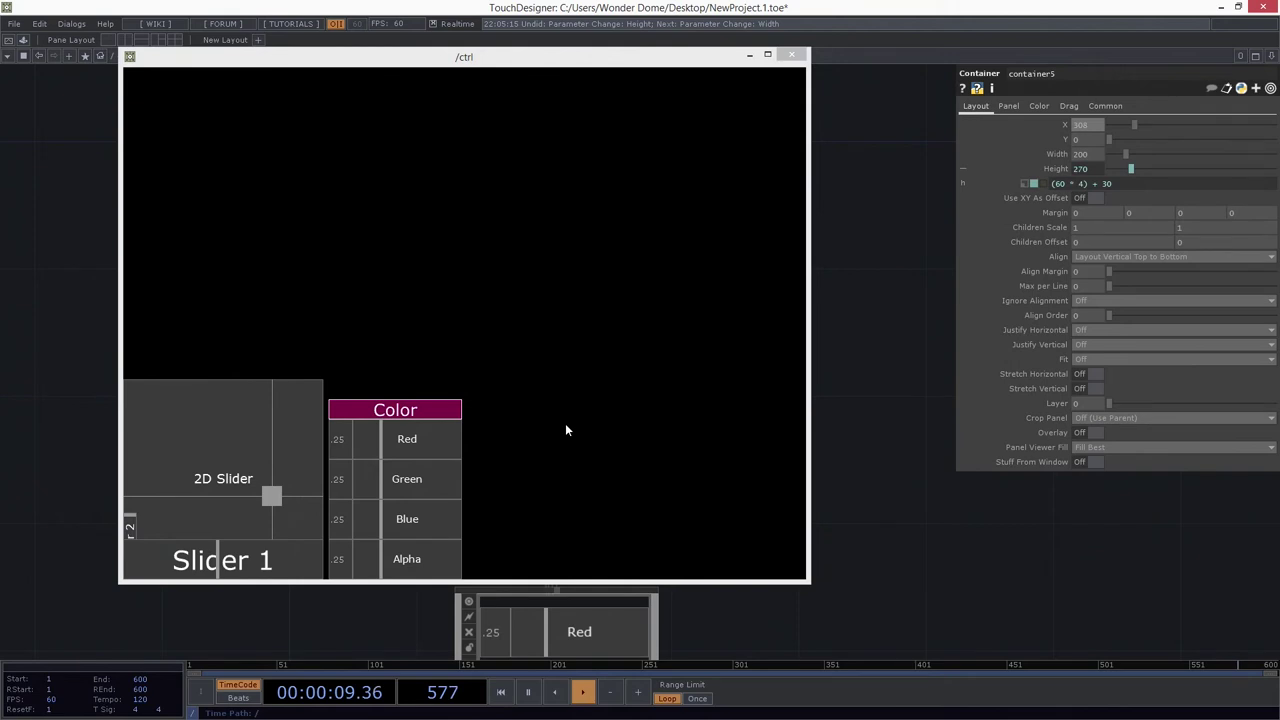
click(791, 55)
Step: Reopen the ctrl panel preview and position container5 at X 0 and Y about 498
drag(711, 262, 686, 198)
right_drag(709, 170, 525, 241)
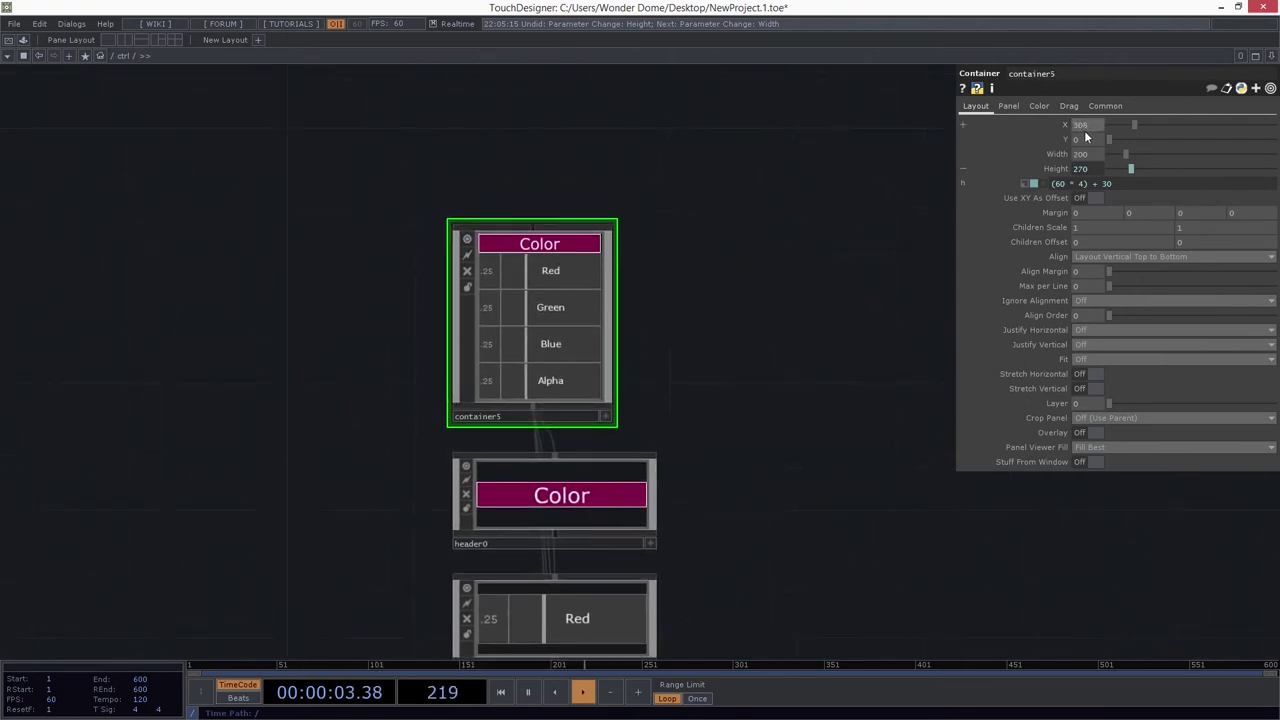
click(38, 57)
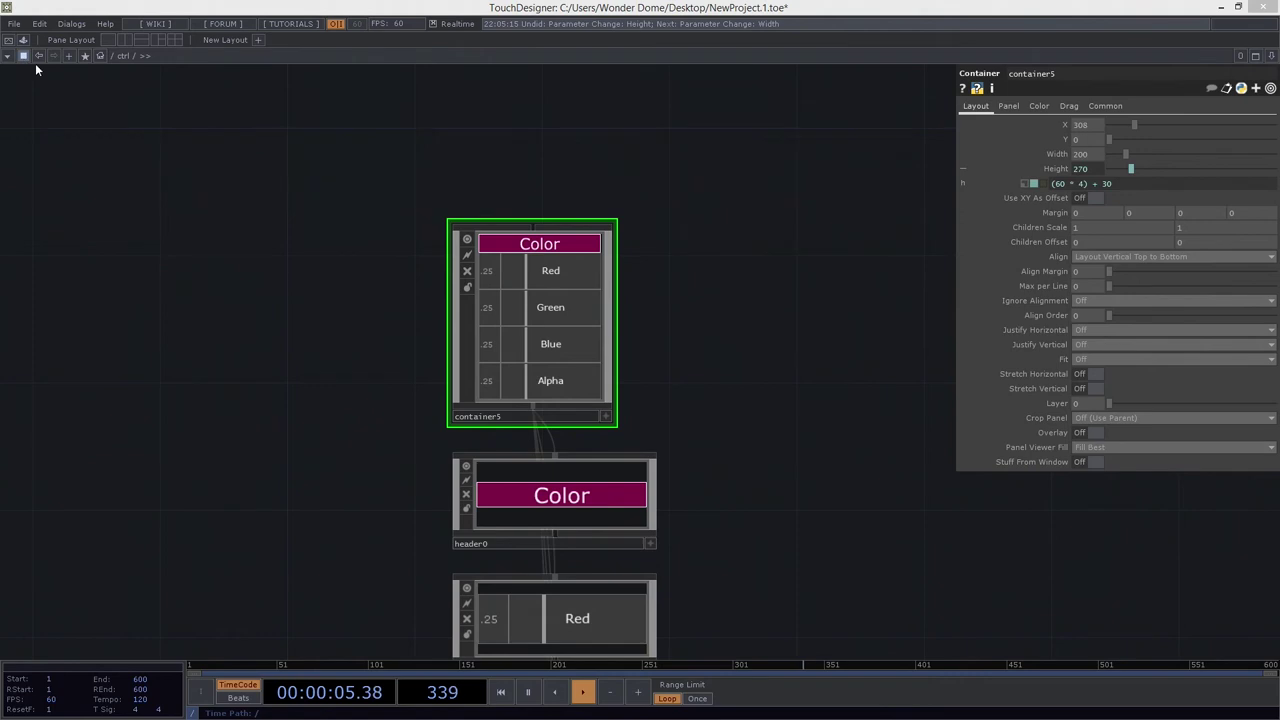
drag(1138, 142, 1110, 127)
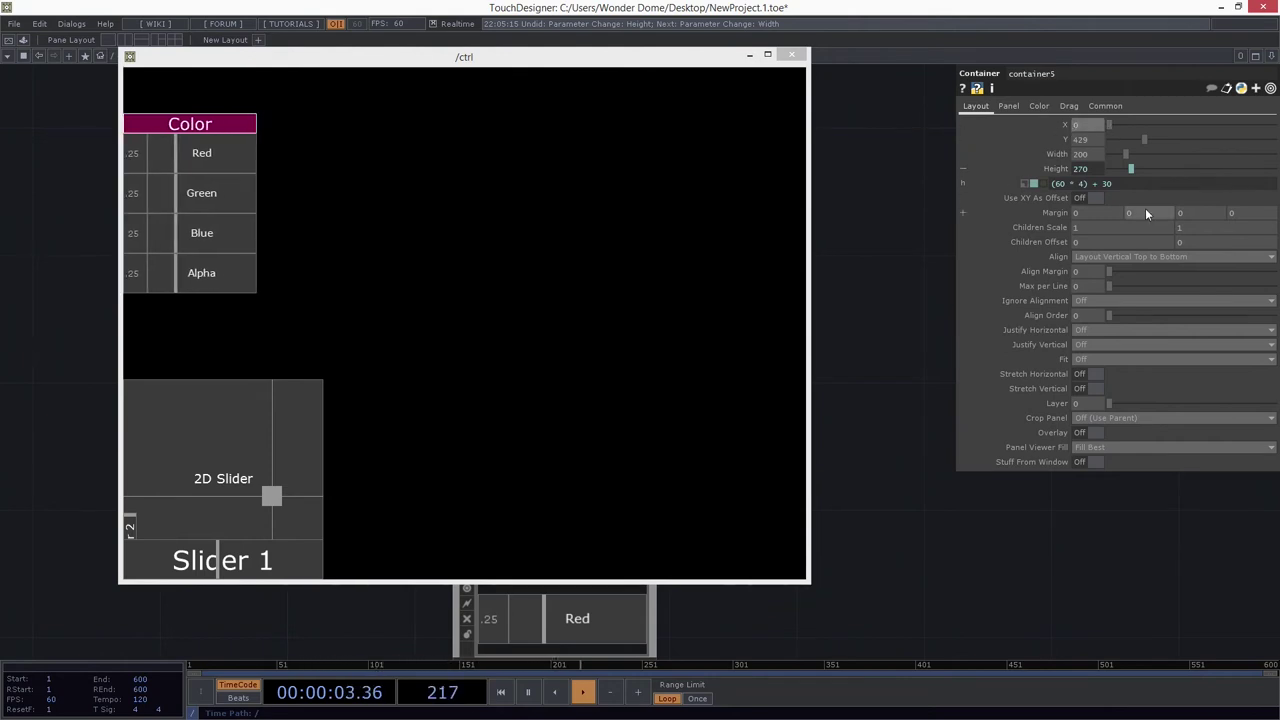
drag(1150, 146, 1151, 138)
middle_drag(1081, 145, 1088, 120)
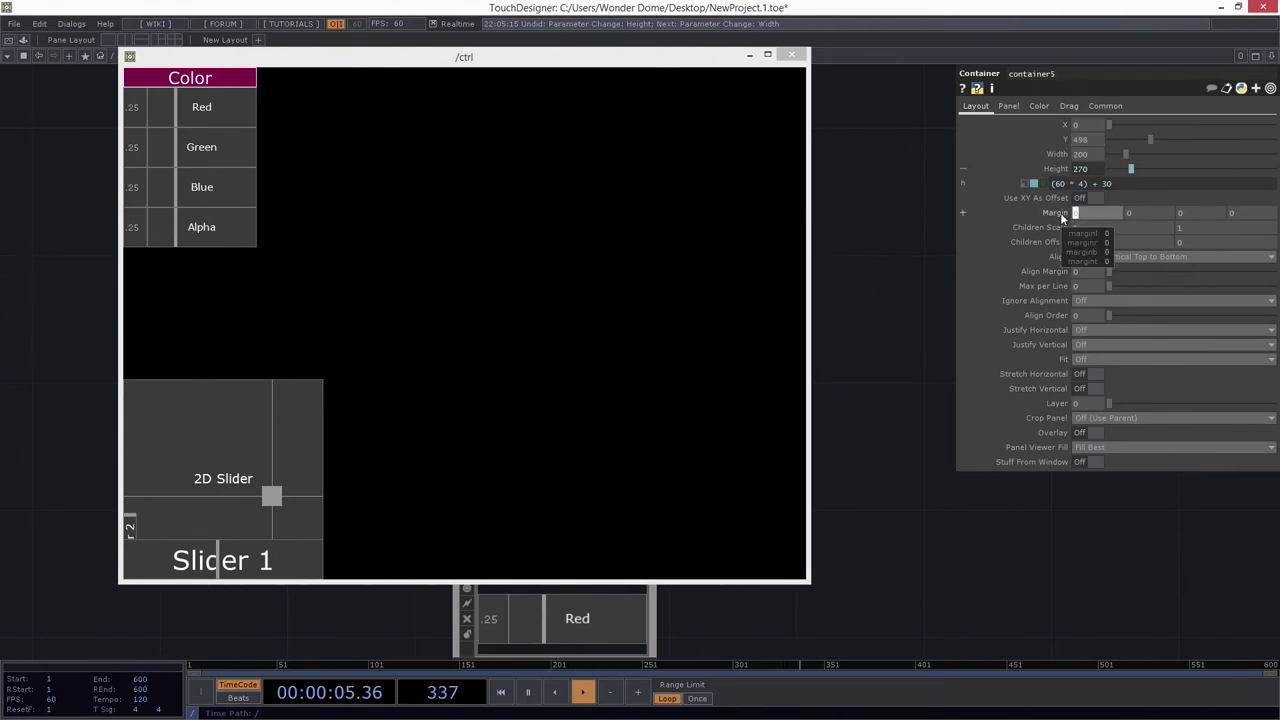
Step: Give container5 a margin of 5 on all four sides
text(5)
key(Tab)
text(5)
key(Tab)
text(5)
key(Tab)
text(5)
key(Return)
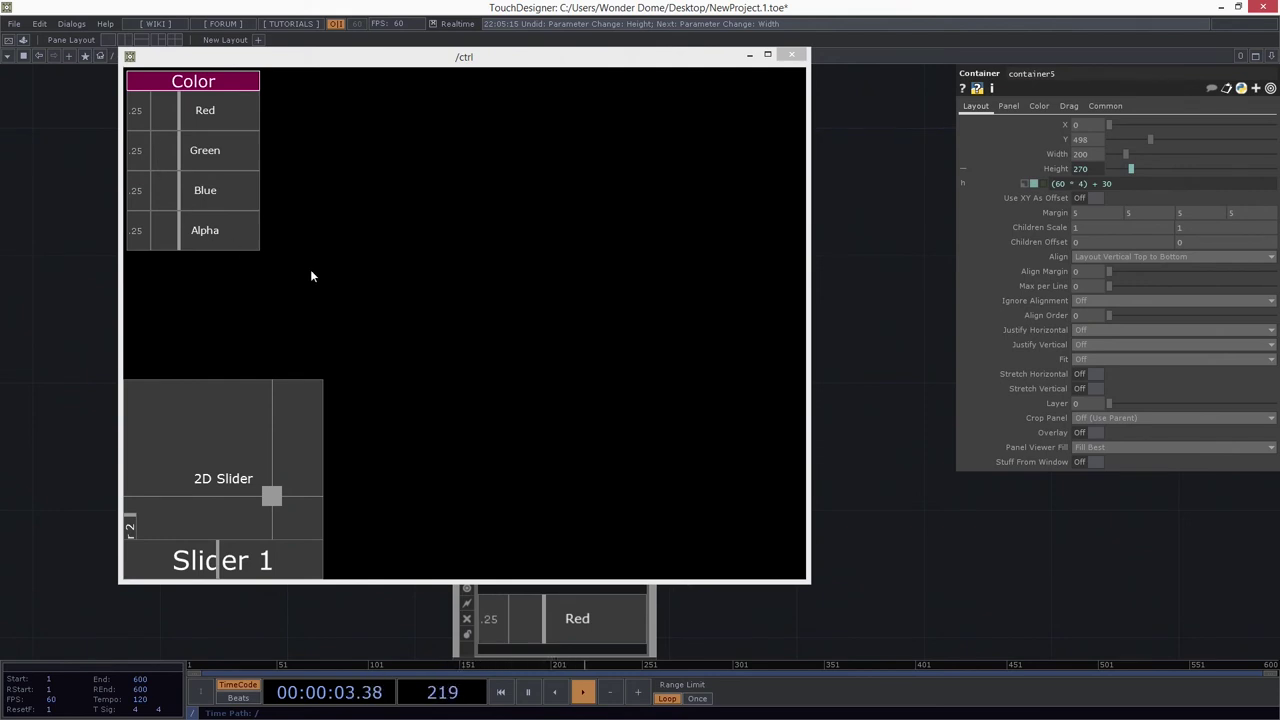
Step: Test the color sliders in the panel preview with Red 0.3, Green 0.38, Blue 0.64 and Alpha 0.26, and close the preview
mouse_move(179, 118)
mouse_down()
mouse_move(241, 122)
mouse_move(181, 122)
mouse_move(221, 150)
mouse_move(183, 119)
mouse_up()
drag(186, 188, 220, 190)
drag(194, 234, 180, 235)
drag(224, 150, 192, 156)
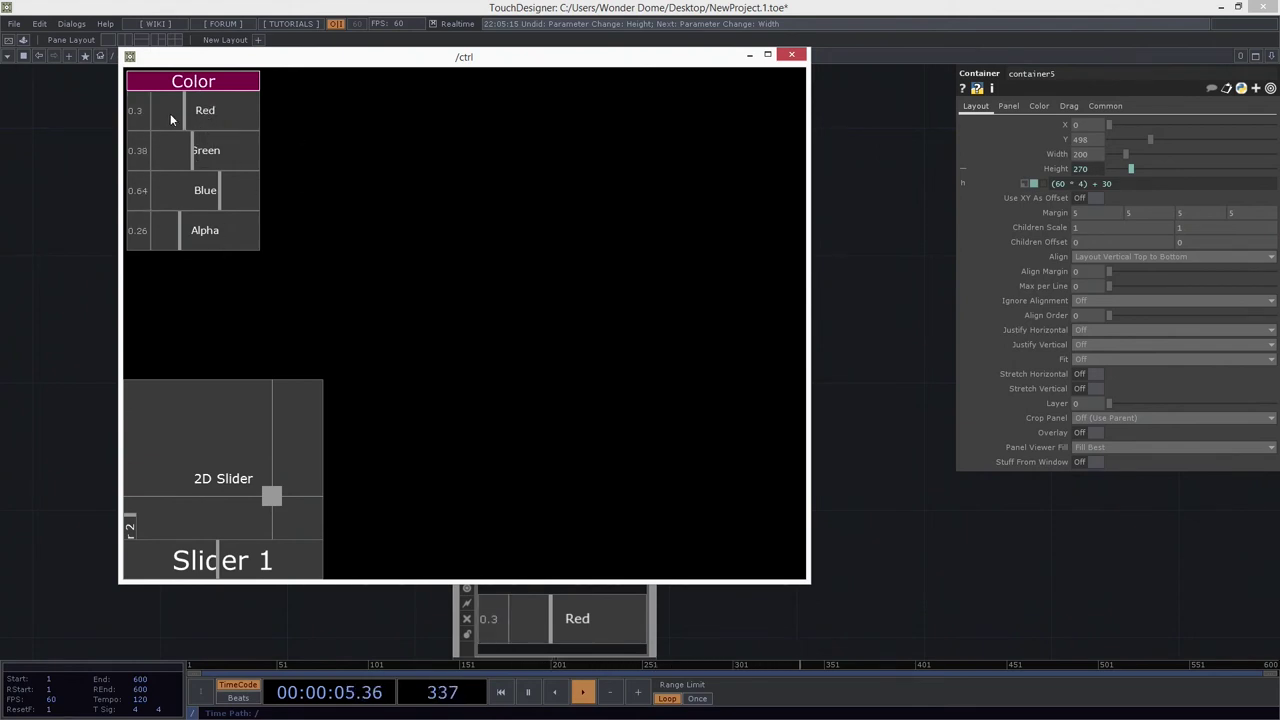
drag(832, 471, 890, 446)
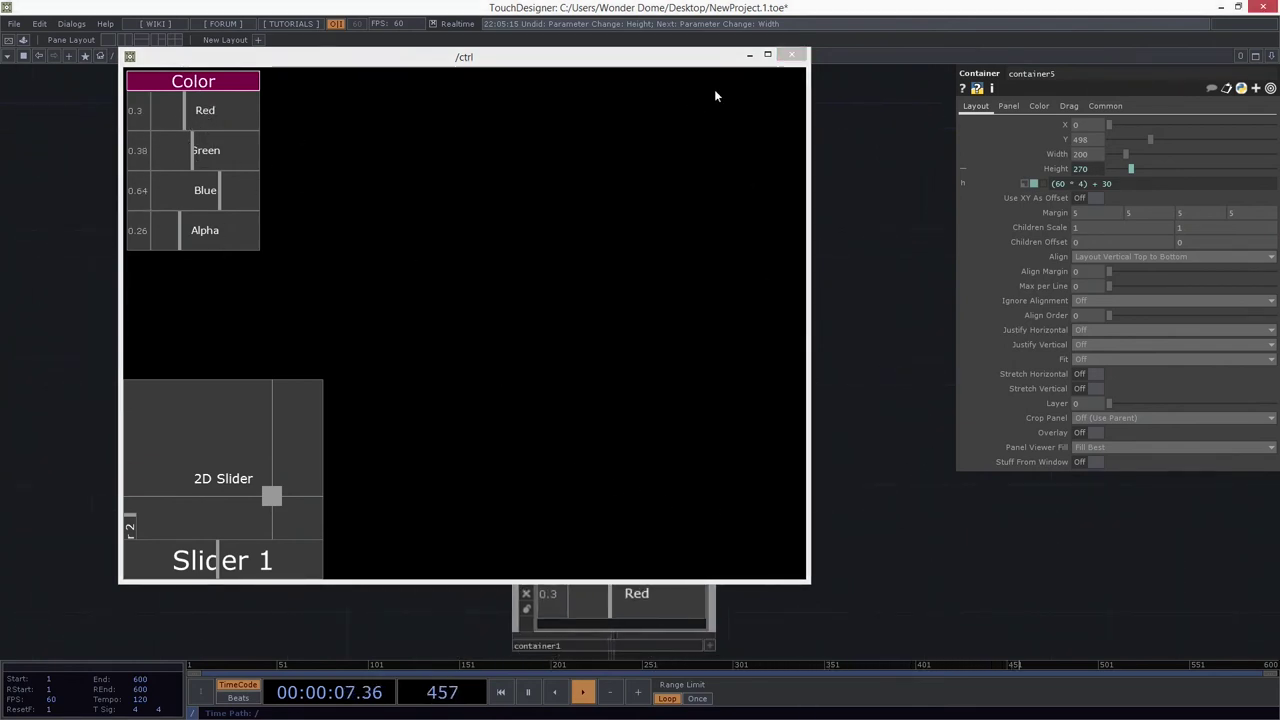
click(783, 58)
Step: Enter container1 in the ctrl network and select its Red slider, slider1
scroll(714, 437, down, 3)
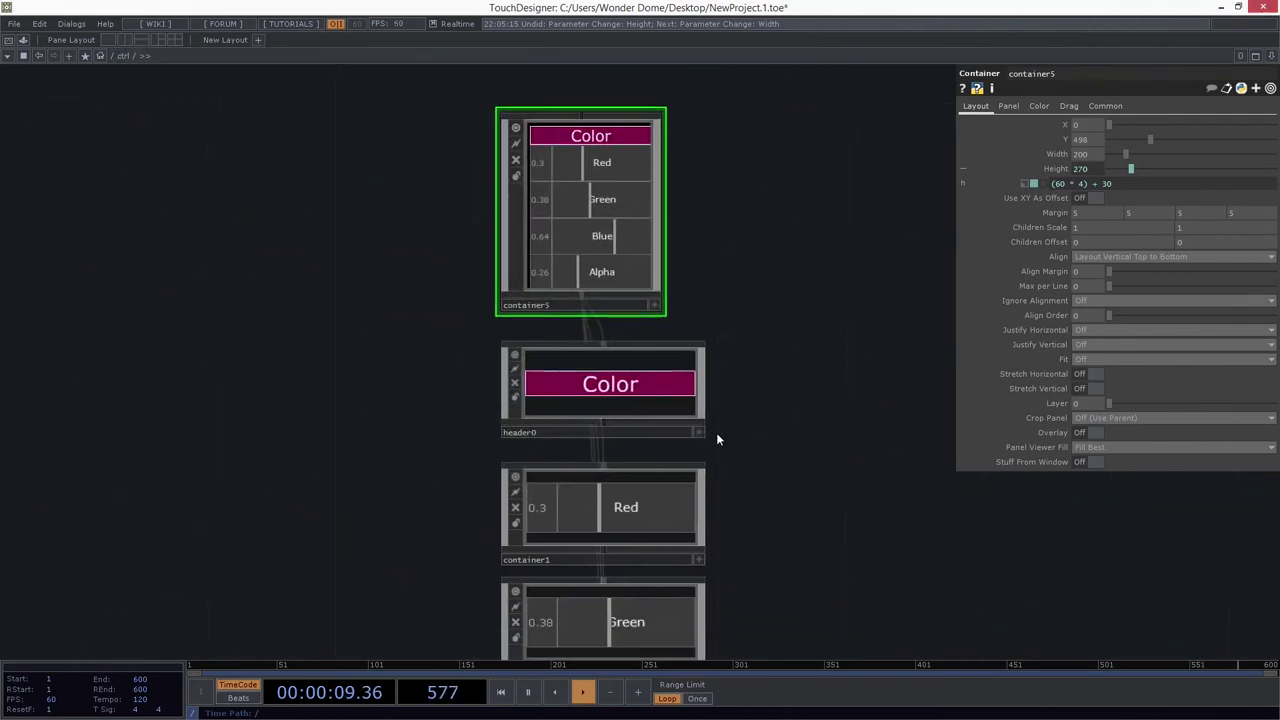
click(680, 445)
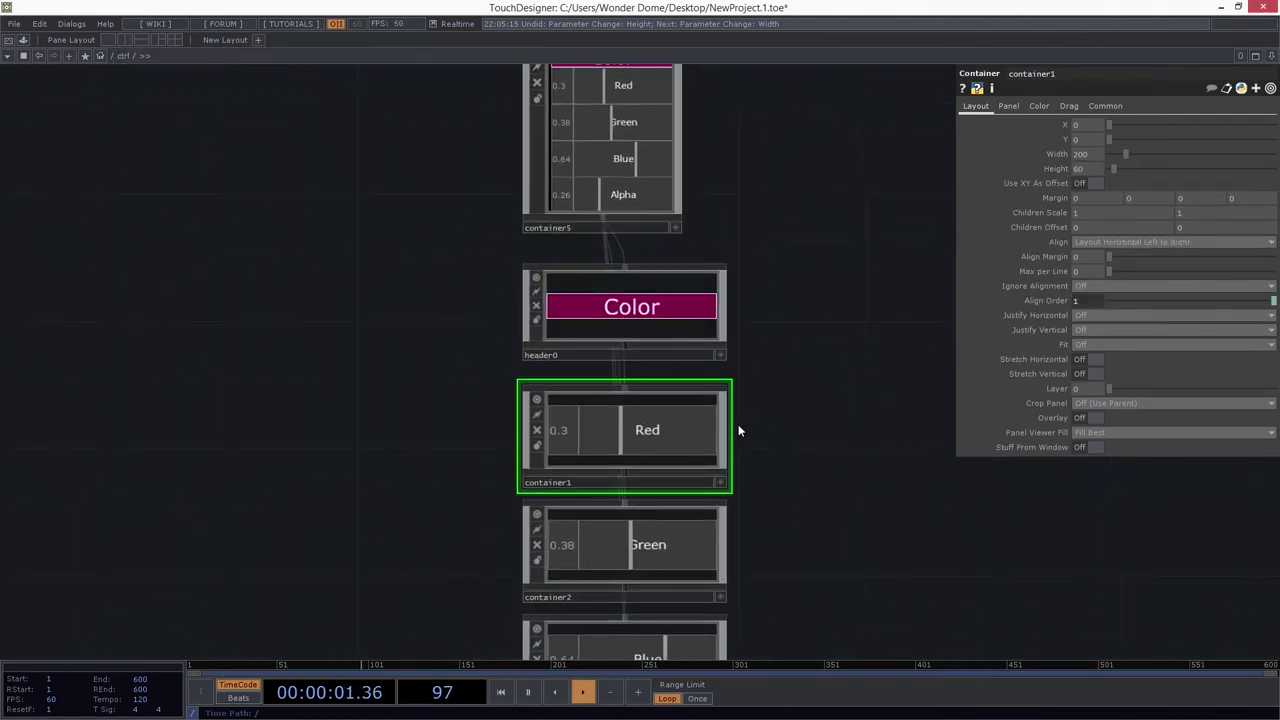
scroll(665, 445, up, 4)
scroll(665, 443, up, 4)
click(680, 428)
scroll(680, 428, up, 5)
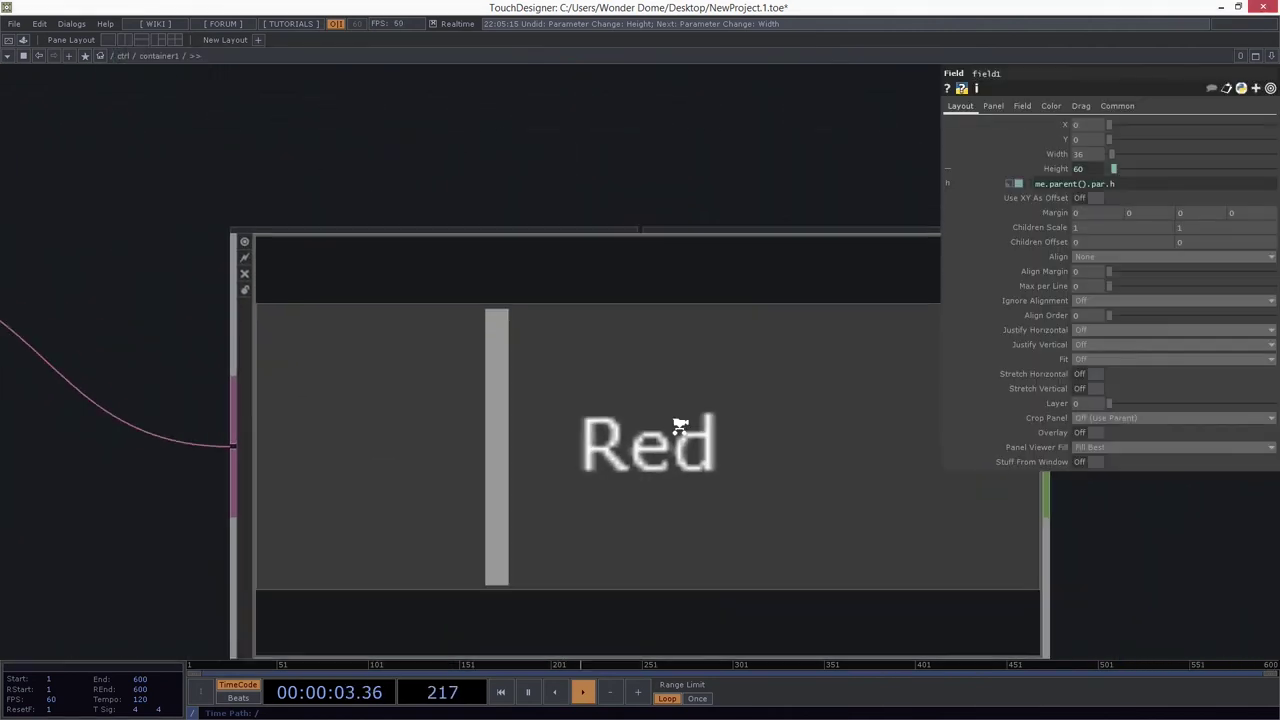
scroll(680, 428, down, 10)
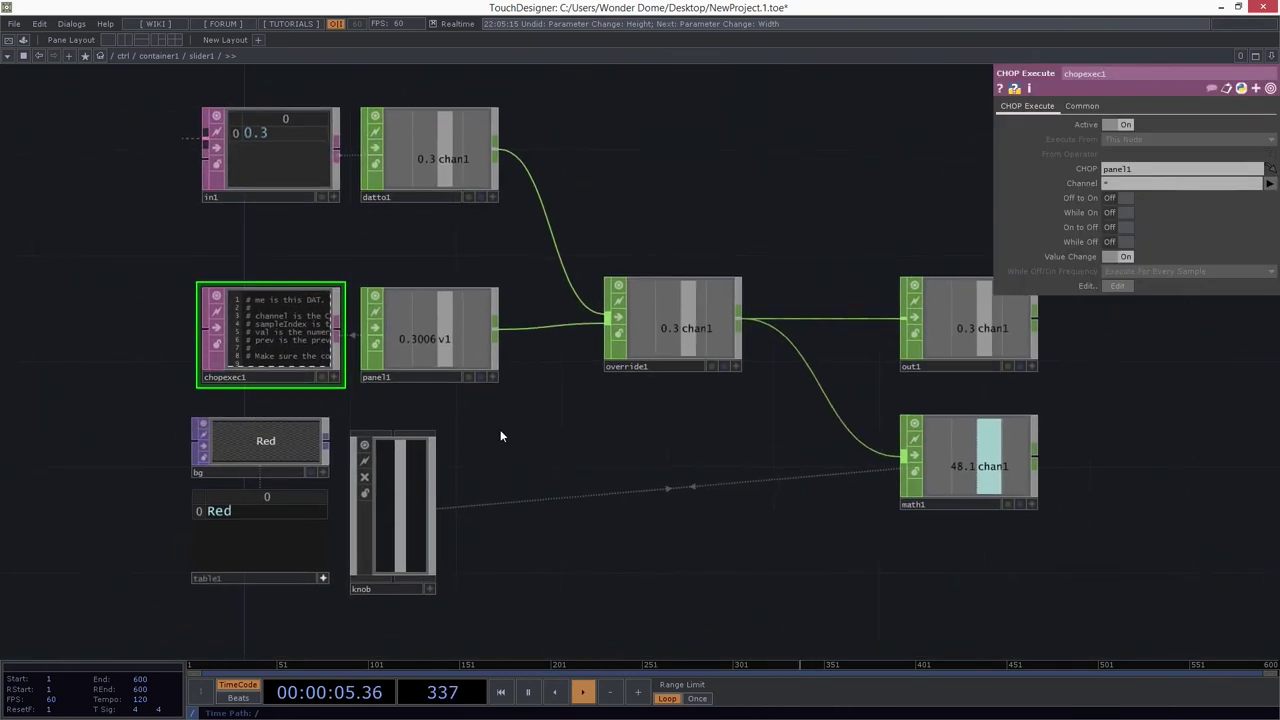
right_drag(514, 154, 684, 373)
drag(489, 325, 474, 402)
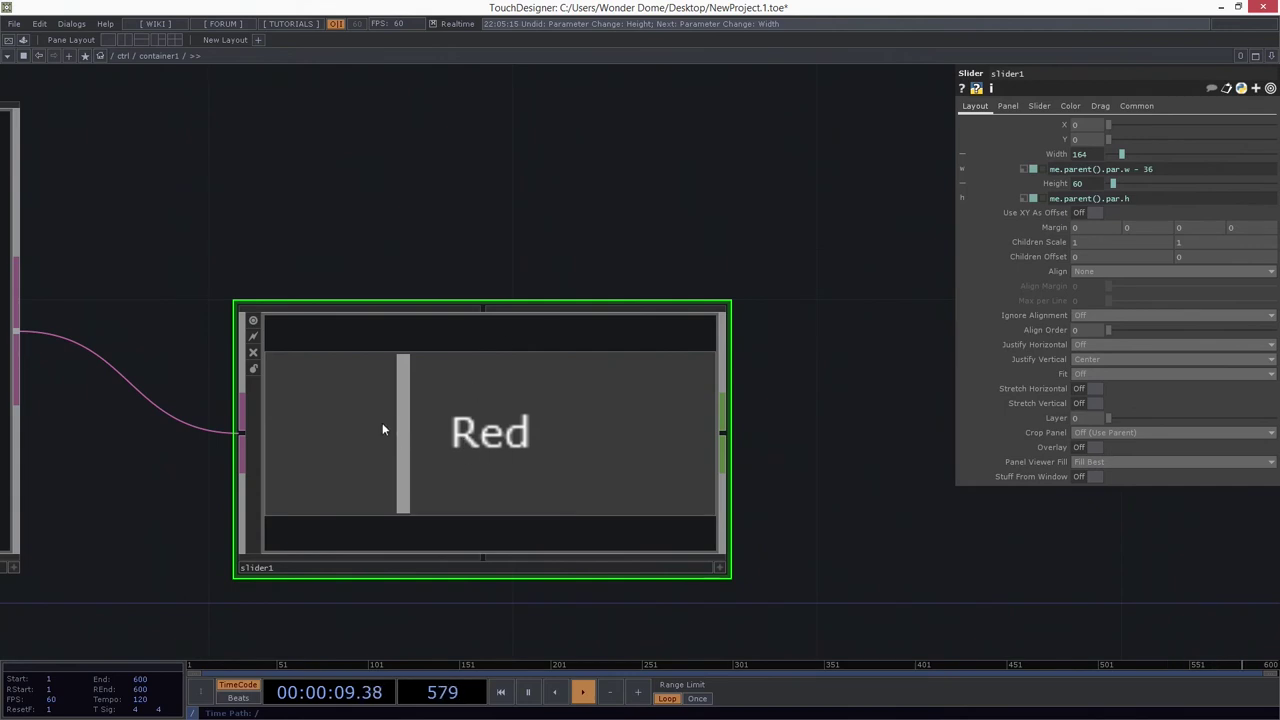
Step: Set the green and blue components of the Red slider's background color to 0
click(1070, 106)
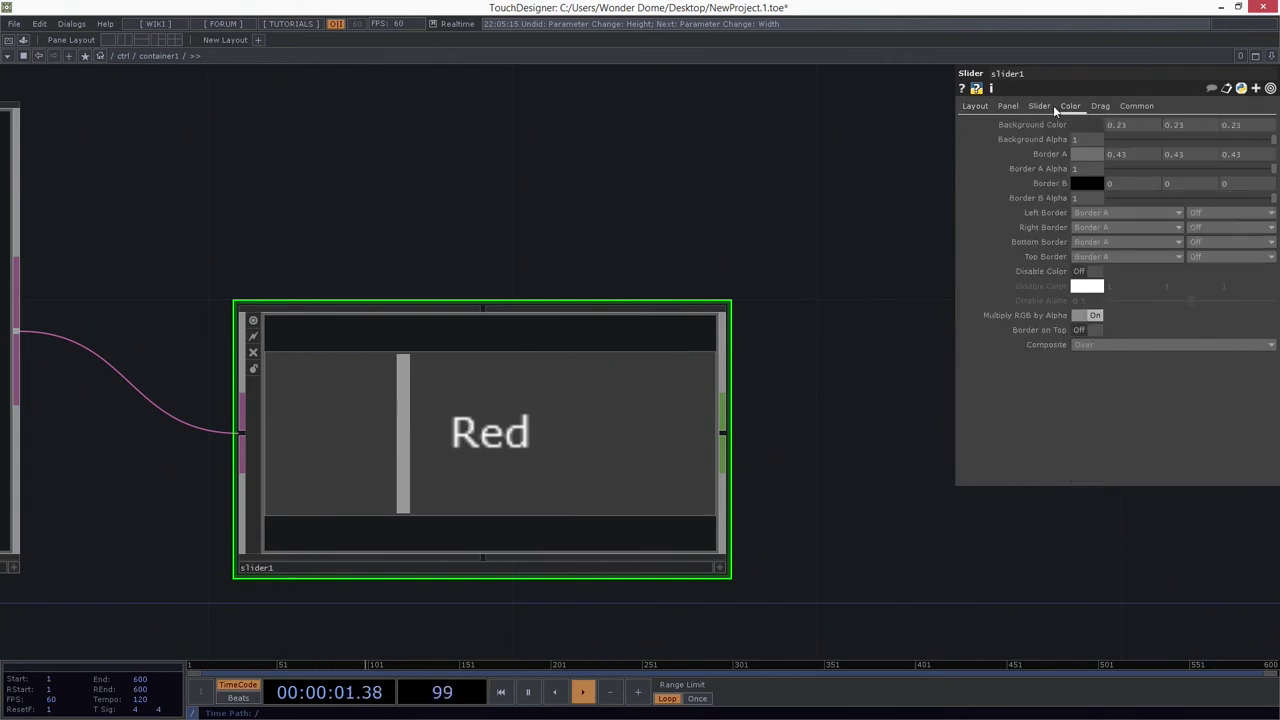
click(1074, 126)
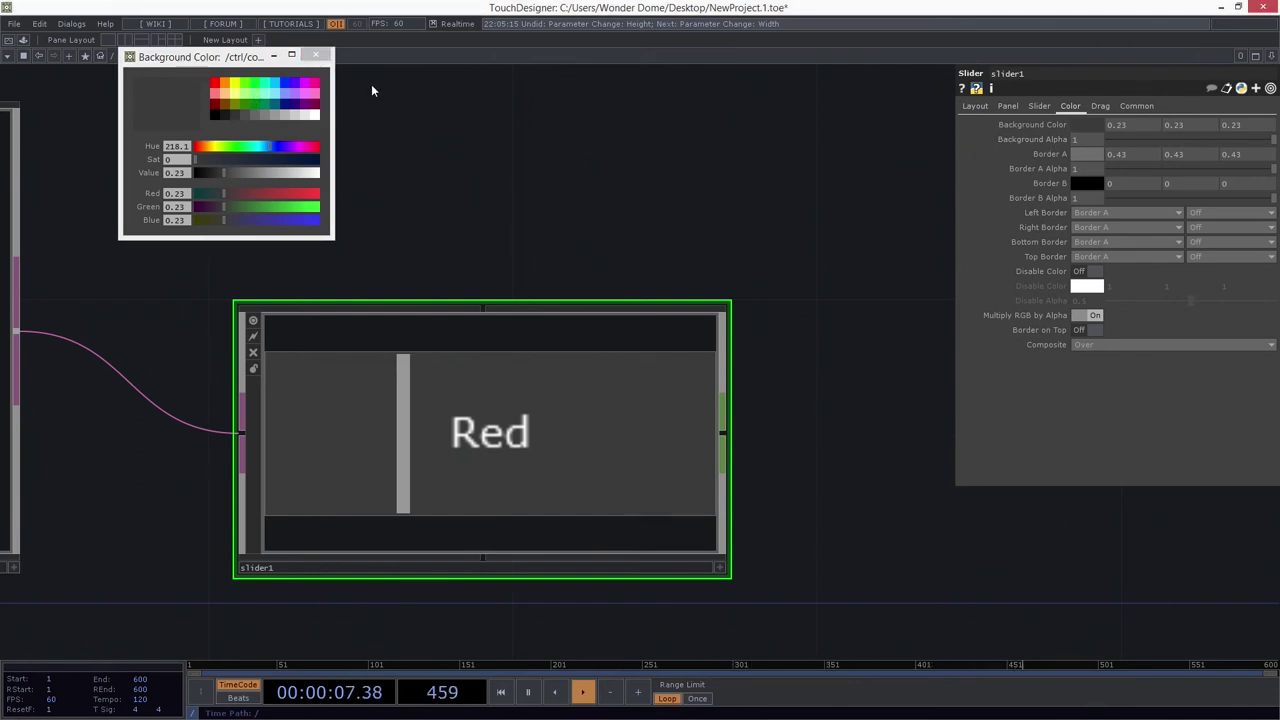
click(318, 57)
drag(400, 203, 471, 174)
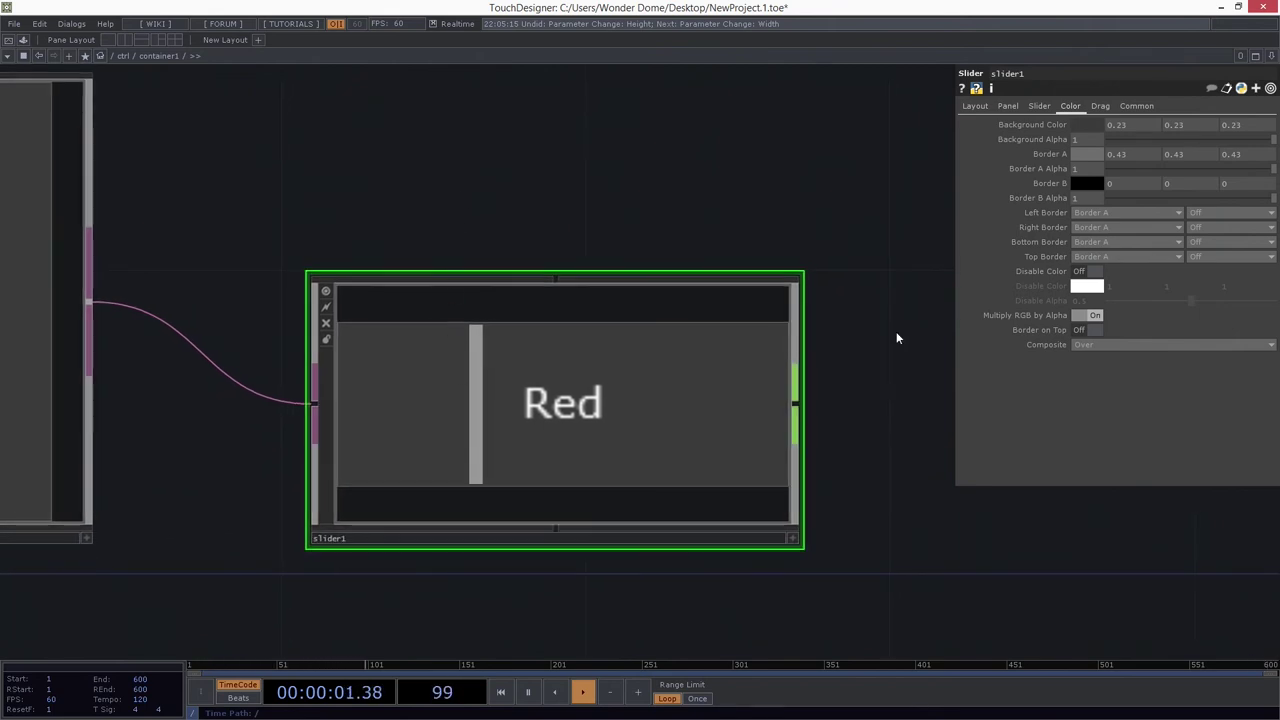
click(1035, 124)
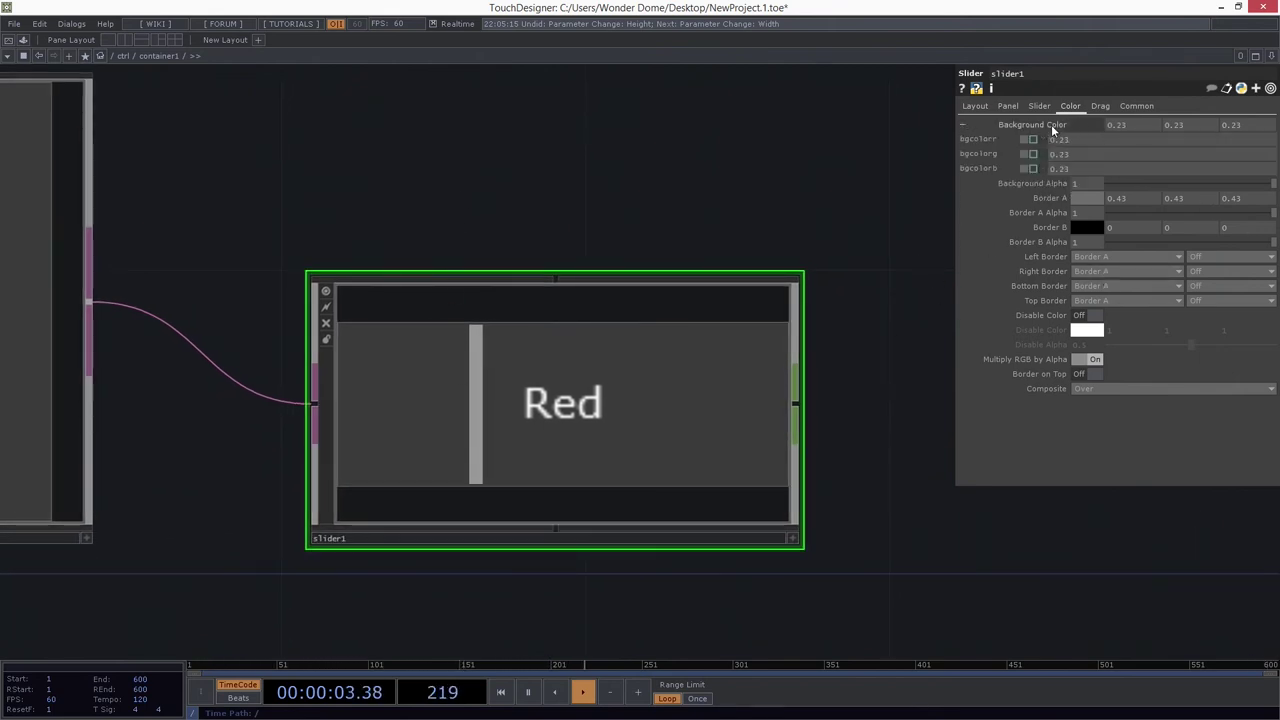
key(BackSpace)
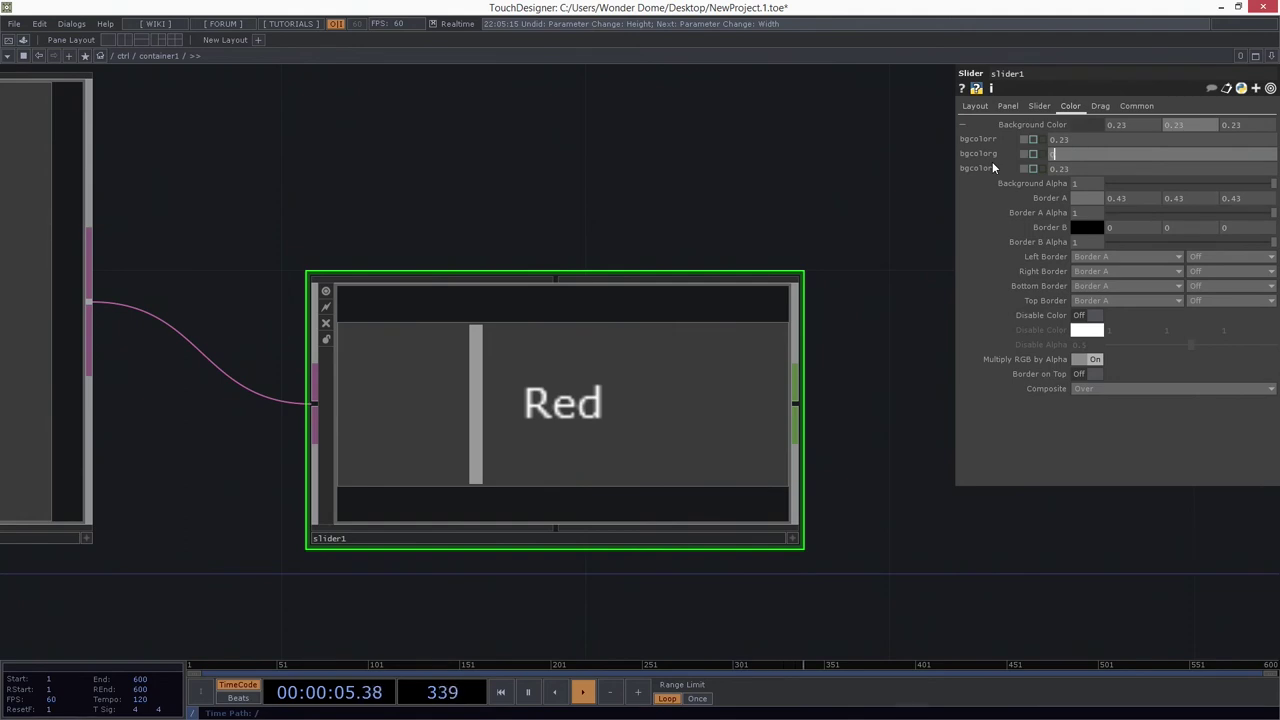
text(0)
key(Tab)
text(0)
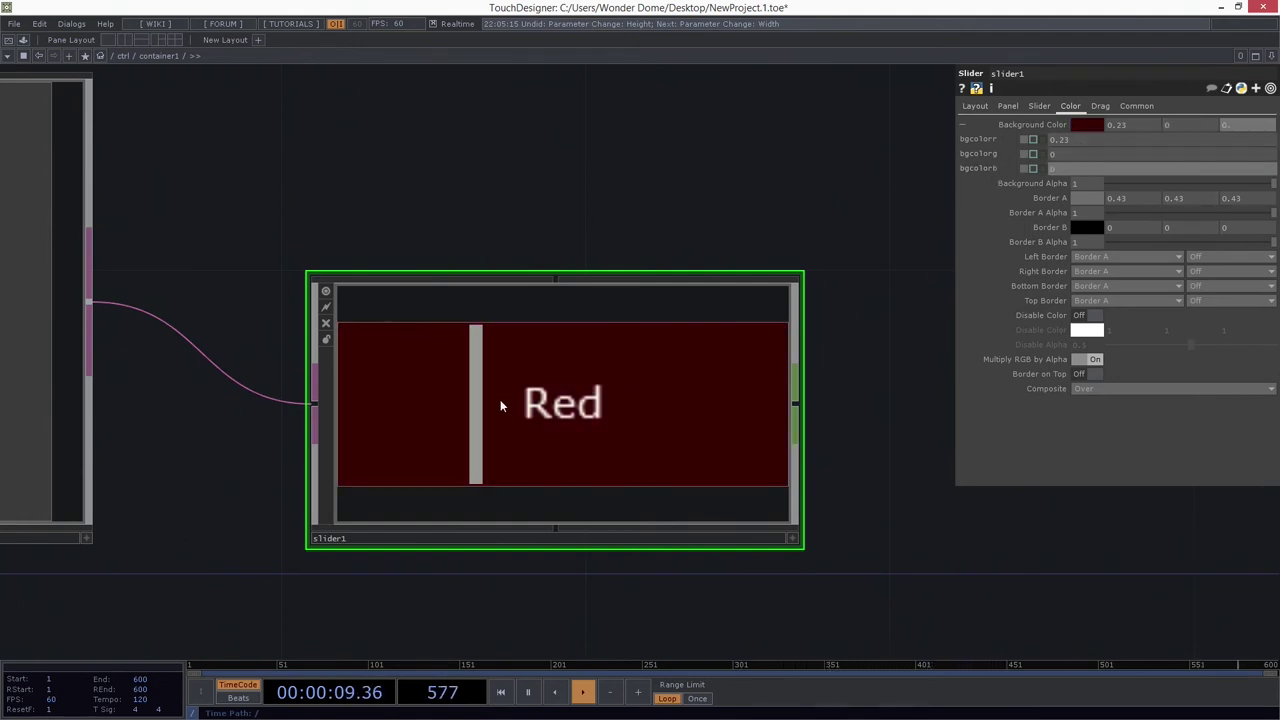
Step: Mock up the Red slider's extremes, with background red 1 for the knob's maximum and background red 0 for its minimum
drag(500, 399, 829, 408)
key(a)
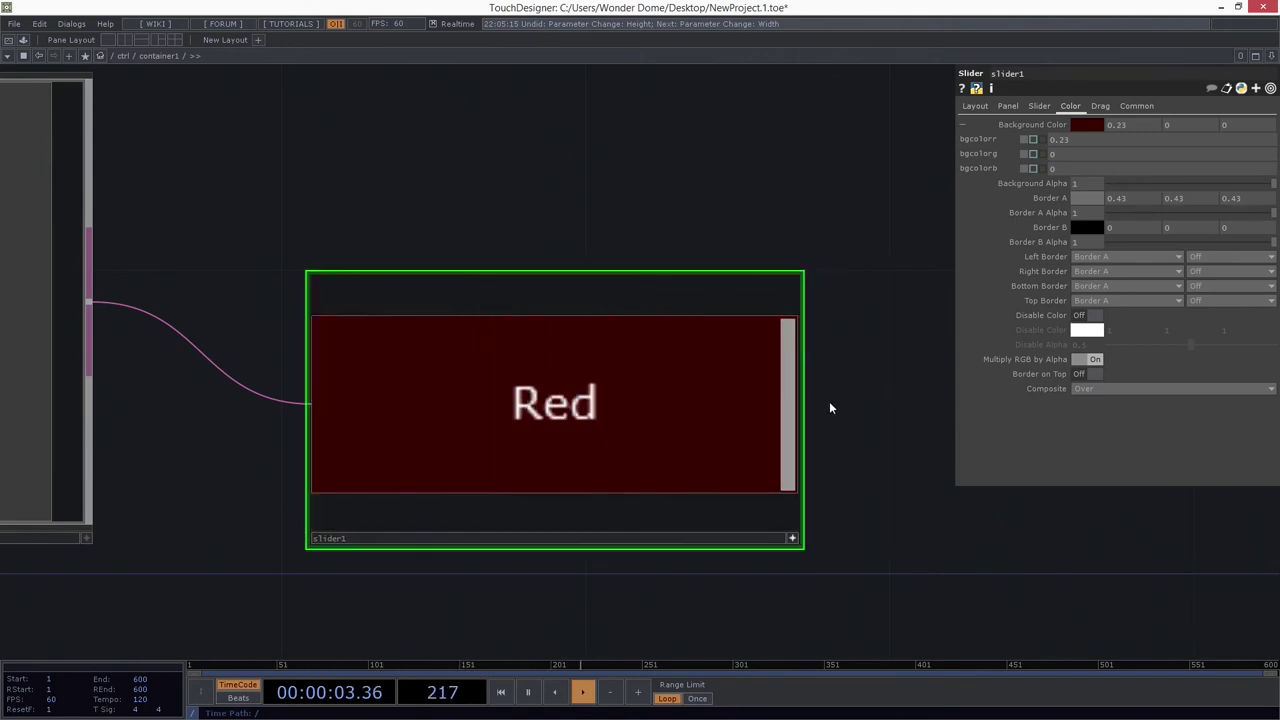
drag(1072, 139, 1022, 152)
text(1)
key(Return)
click(1066, 139)
text(0)
key(Return)
drag(777, 423, 208, 434)
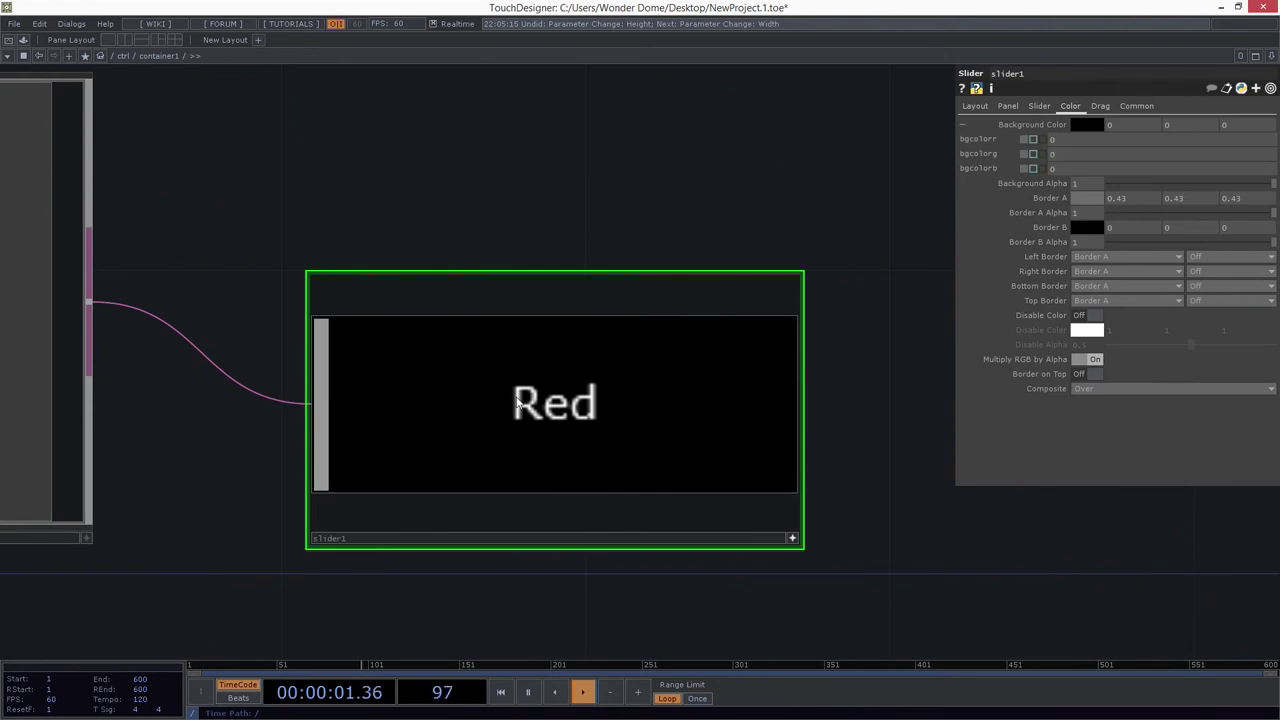
Step: Drive the Red slider's background red component with the expression op('./out1')['chan1'], checking the output and channel names inside slider1
click(1079, 139)
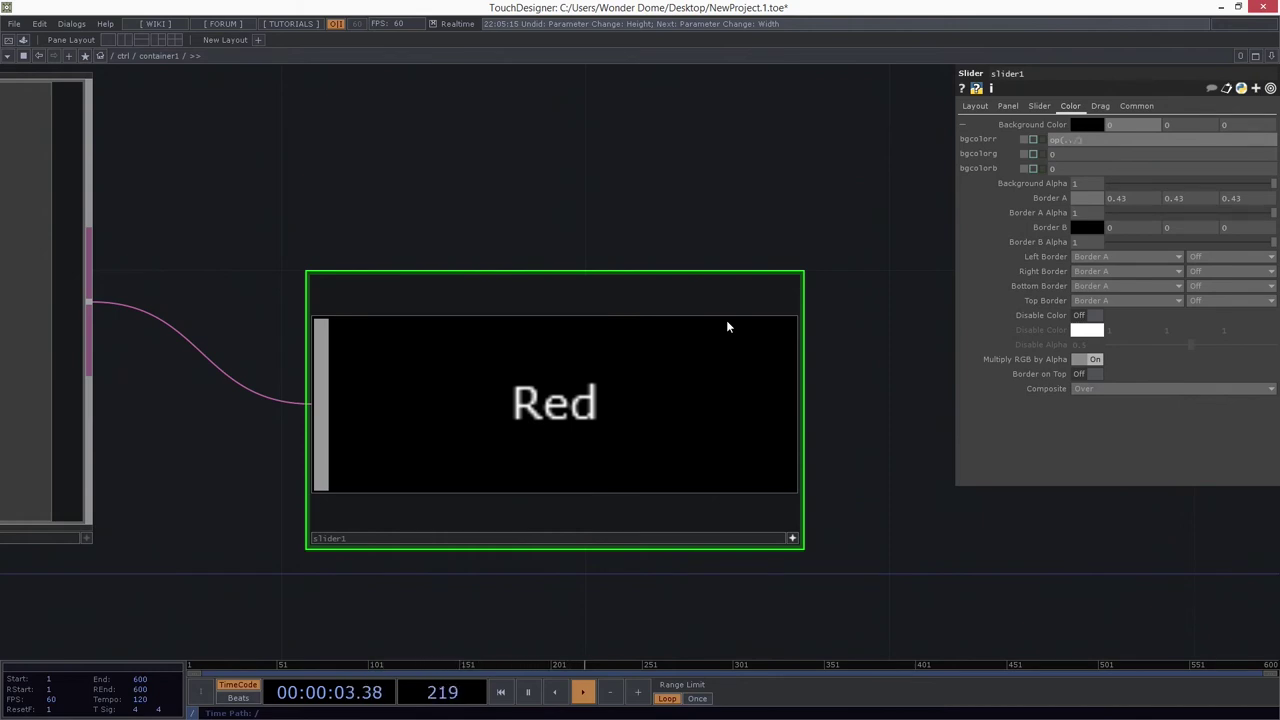
text(nuull)
click(535, 421)
scroll(535, 421, up, 5)
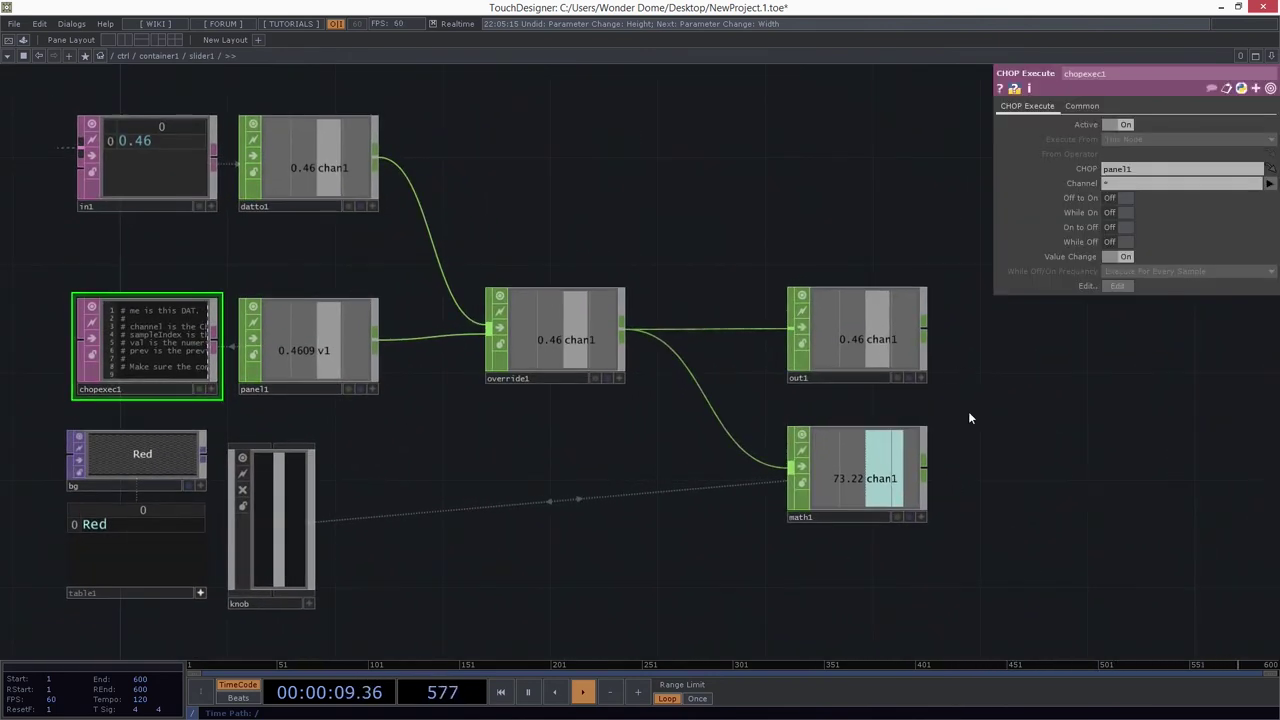
scroll(760, 321, down, 6)
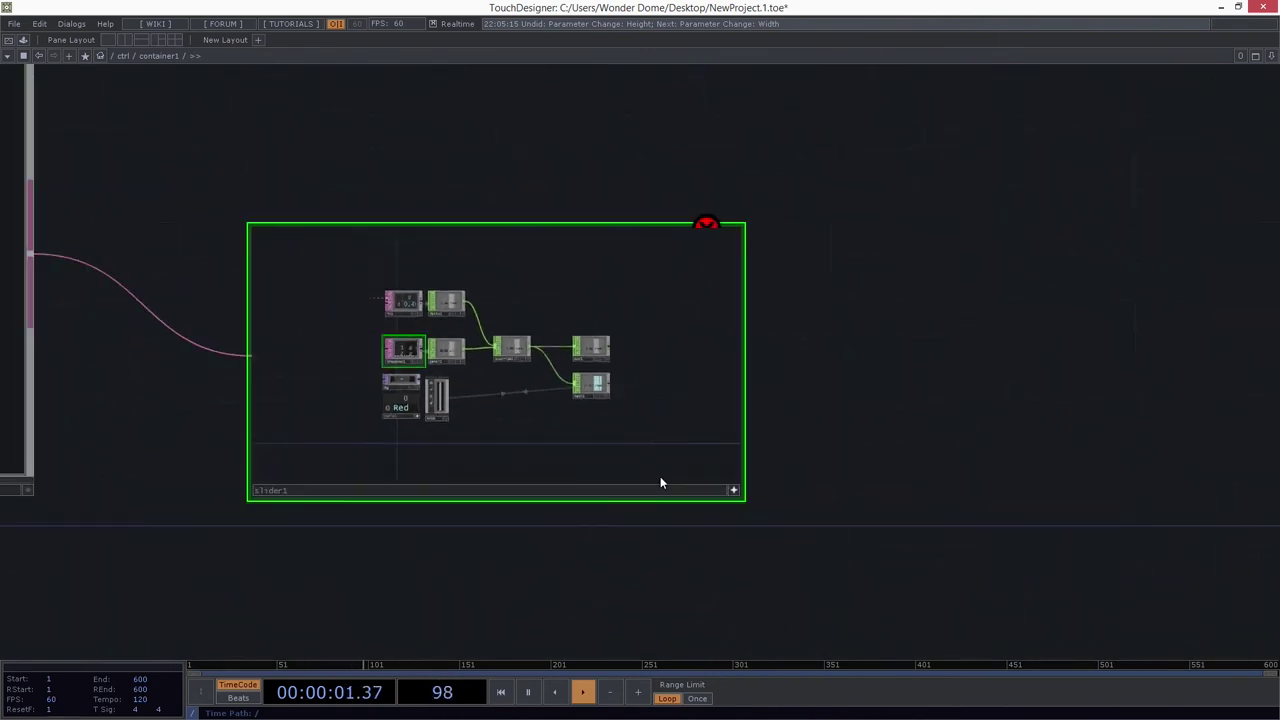
key(p)
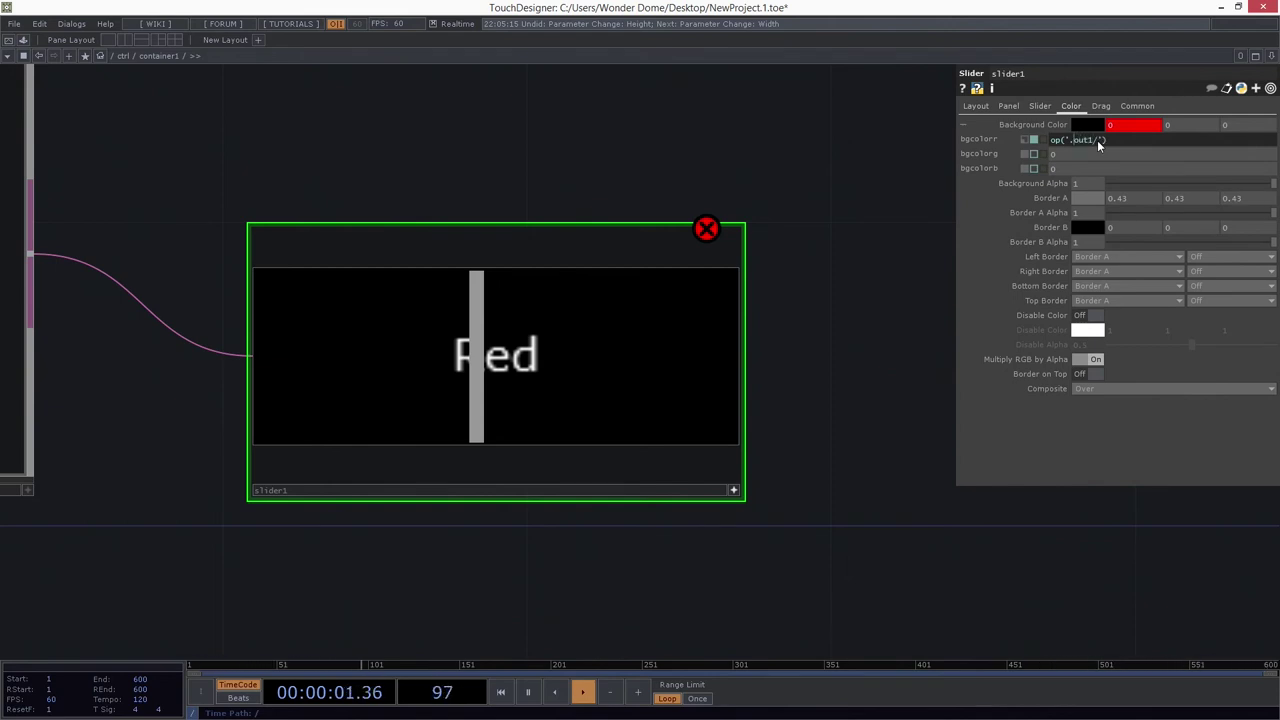
key(BackSpace)
key(Right)
key(Right)
scroll(585, 339, up, 5)
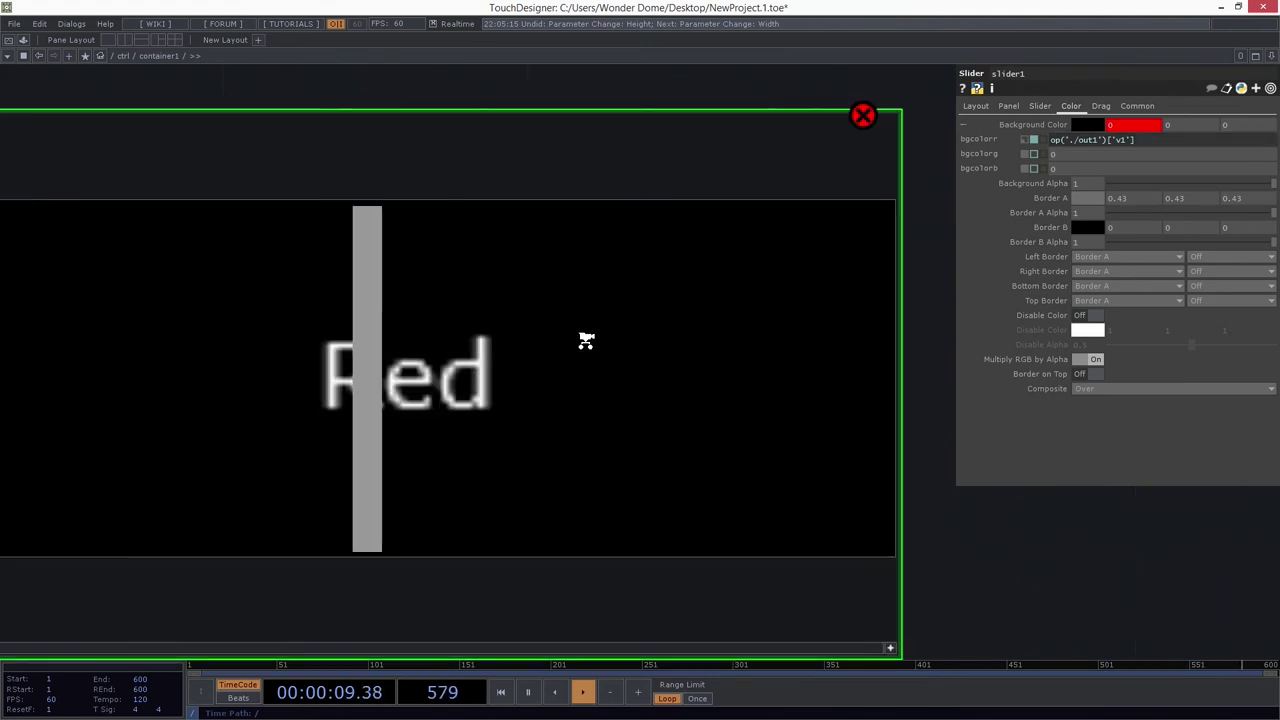
scroll(867, 406, down, 5)
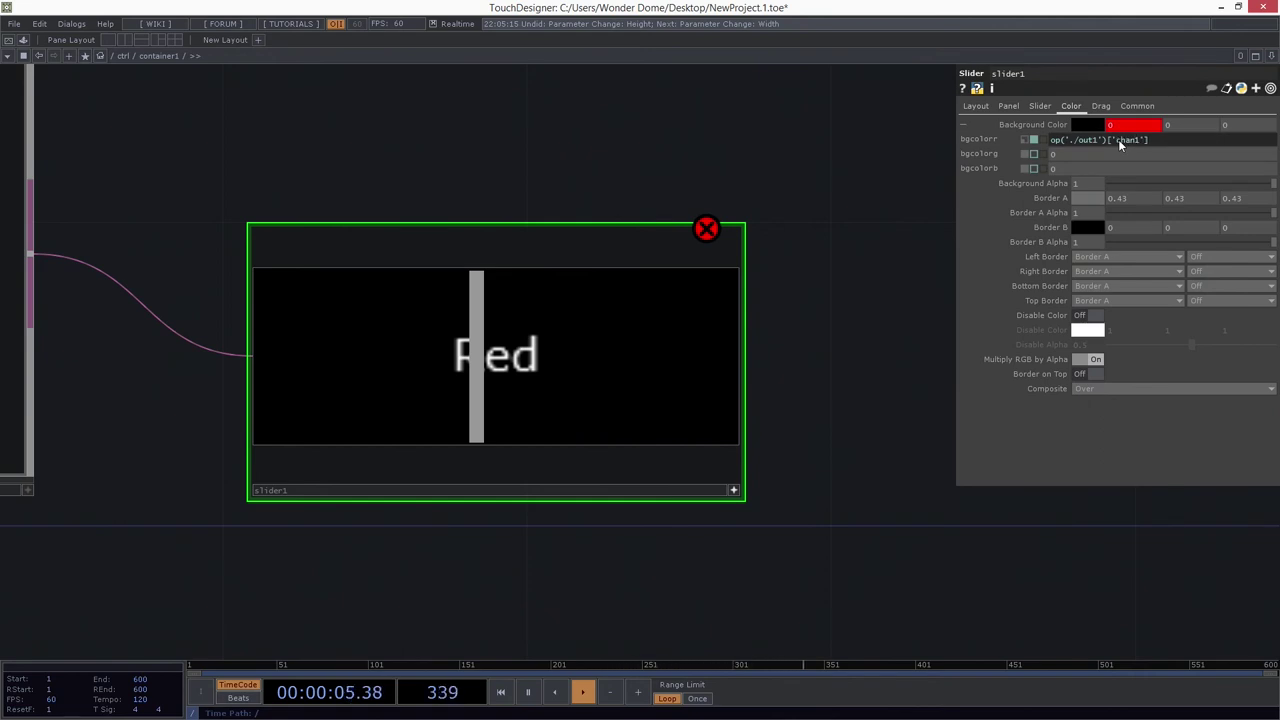
drag(461, 391, 505, 446)
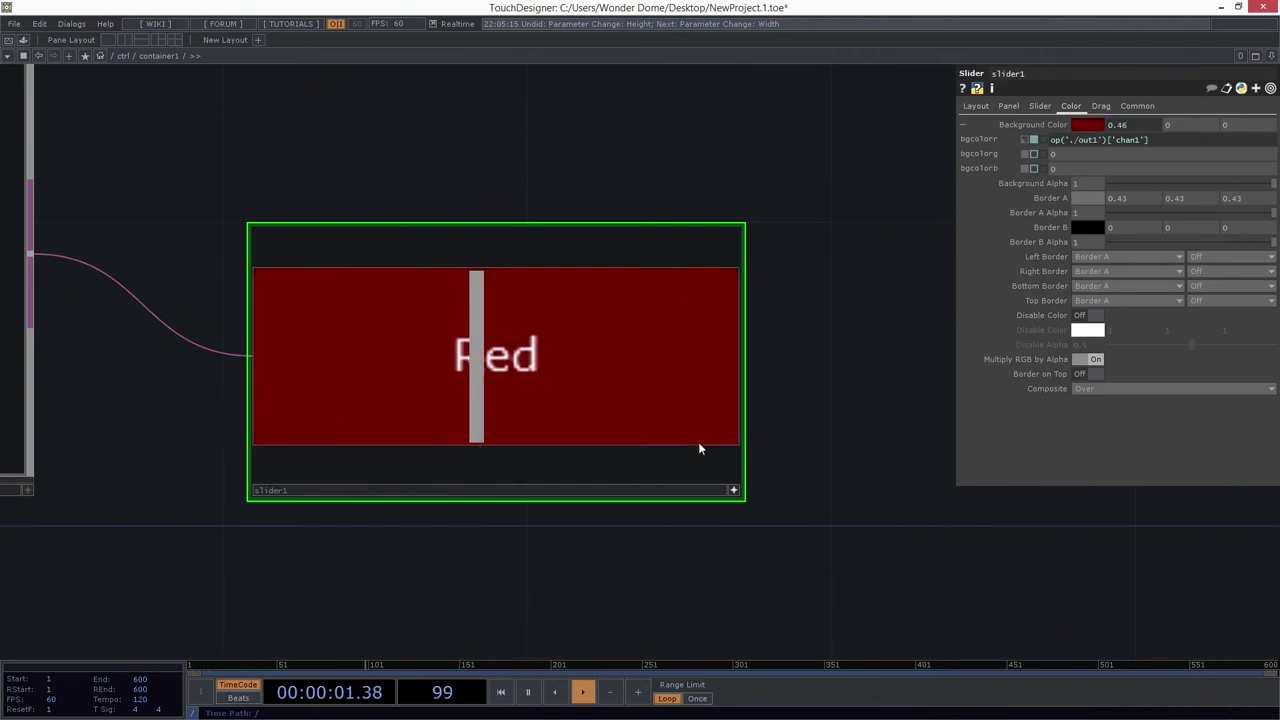
Step: Copy the background expression and paste it into the background green component of the Green slider in container2
click(1150, 141)
key(ctrl+c)
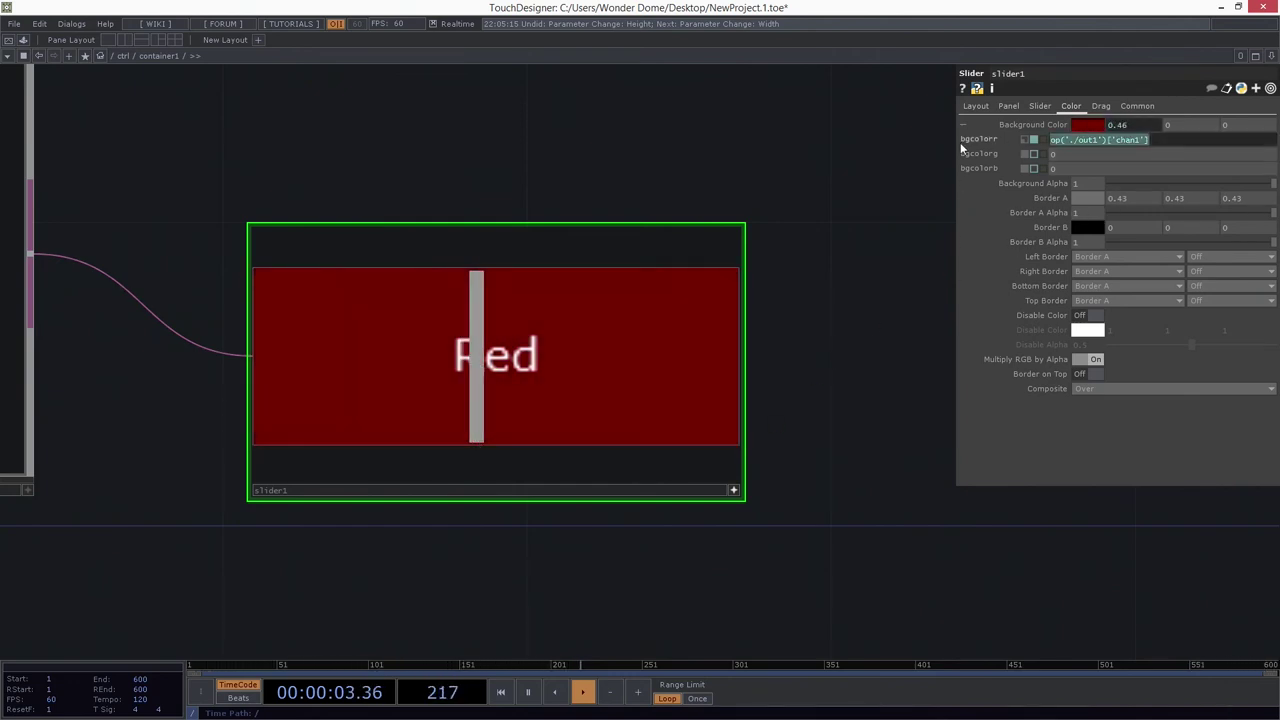
scroll(686, 483, down, 5)
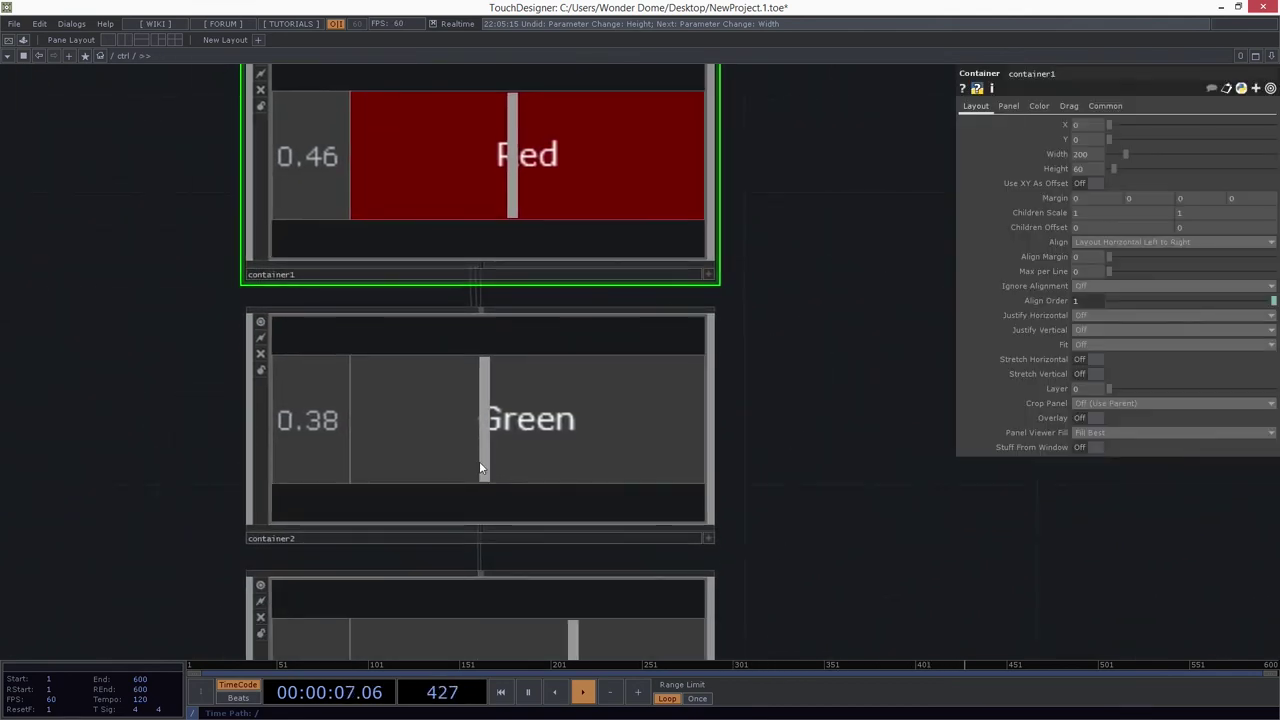
scroll(480, 466, up, 5)
right_drag(686, 260, 762, 622)
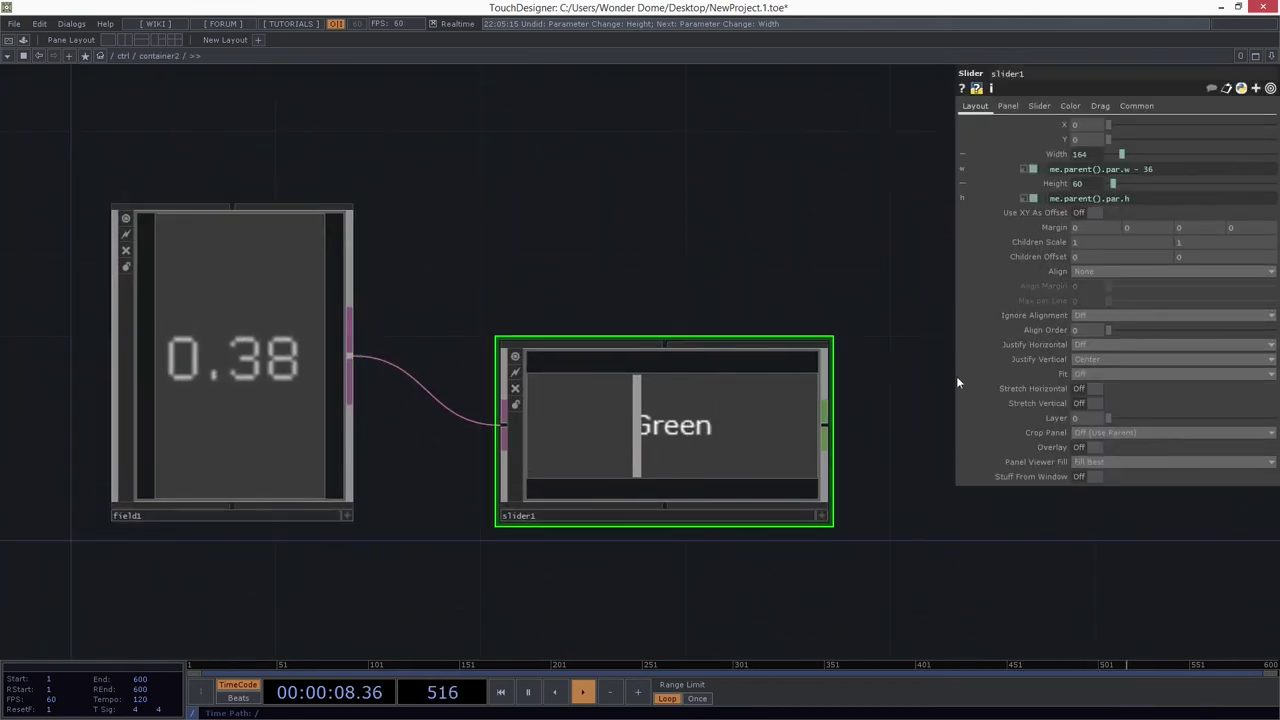
click(1008, 106)
click(1070, 106)
click(1052, 124)
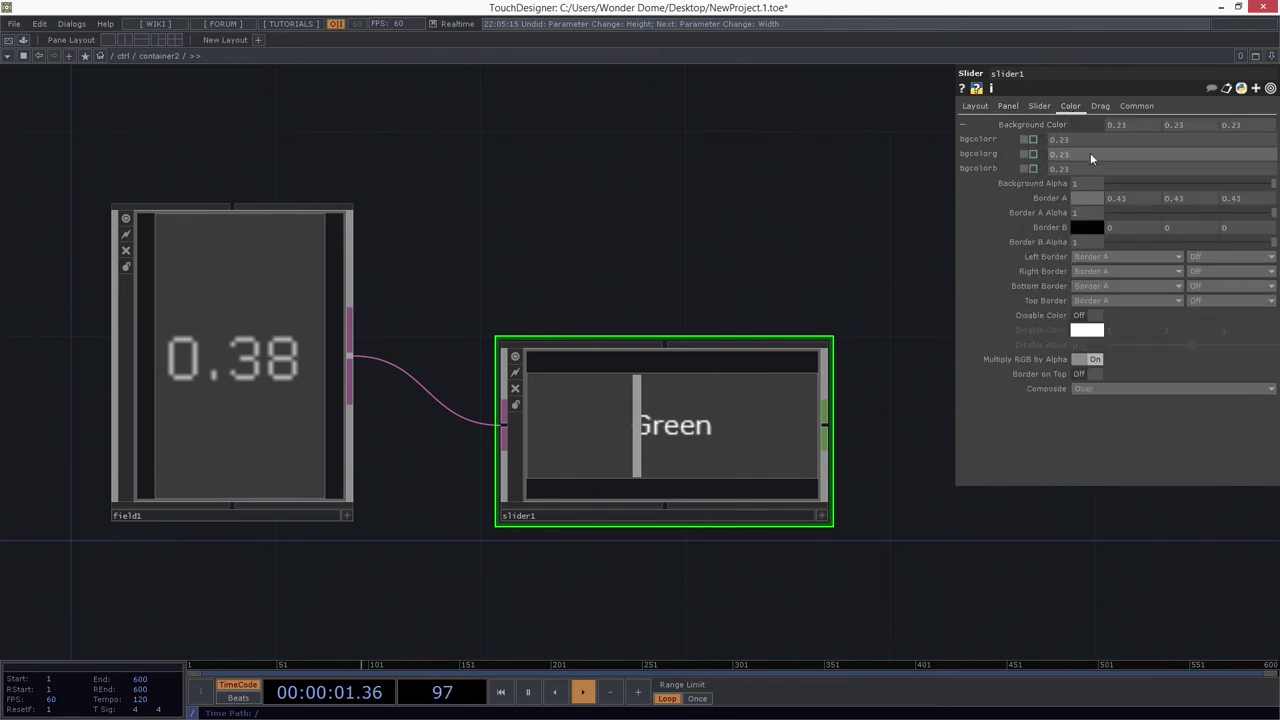
click(1090, 153)
key(ctrl+v)
Step: Set the red and blue components of the Green slider's background color to 0
drag(1070, 139, 985, 138)
text(0)
click(1062, 168)
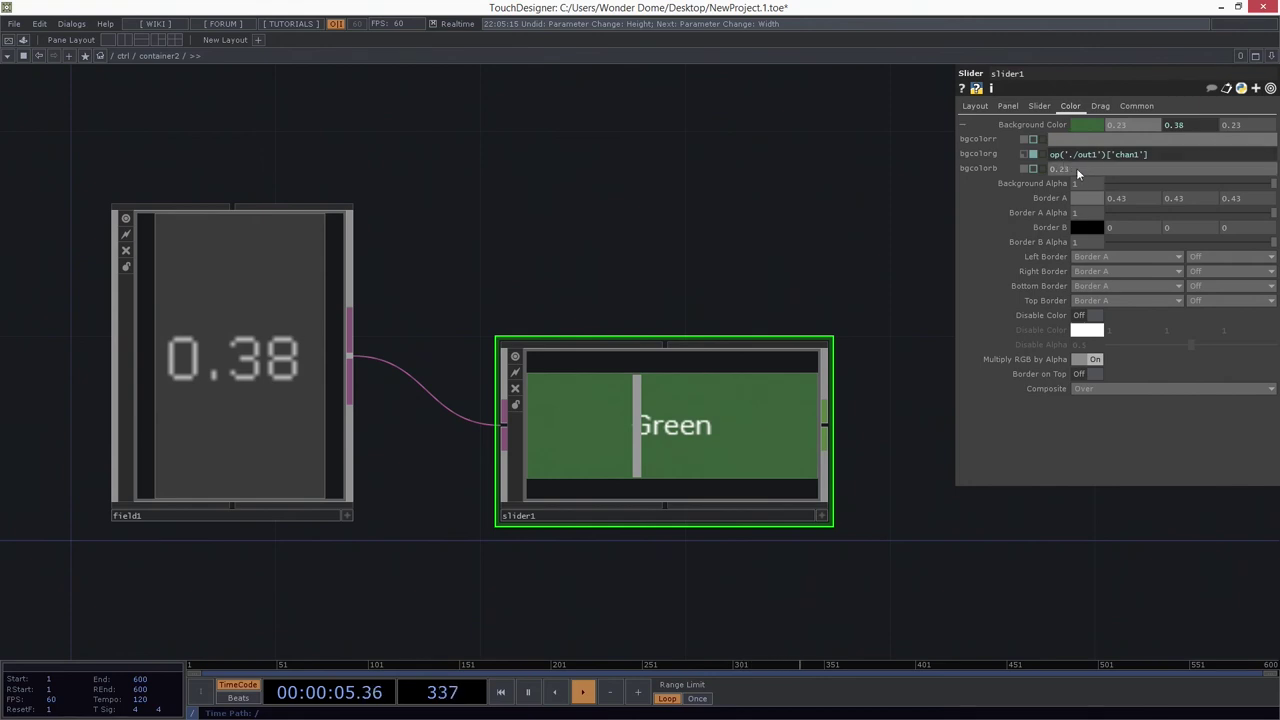
text(0)
key(Return)
Step: Enter container3 and set the red and green components of the Blue slider's background color to 0
scroll(687, 505, down, 5)
scroll(687, 505, down, 5)
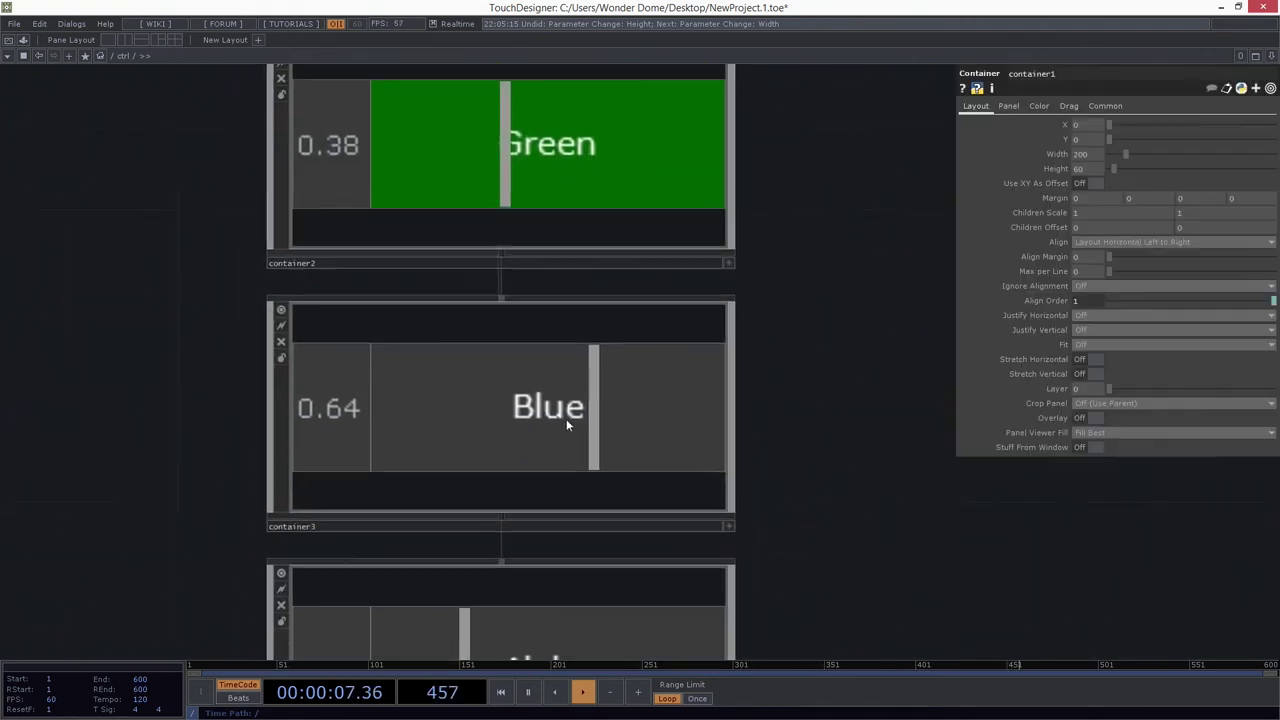
scroll(566, 419, up, 8)
click(565, 415)
key(p)
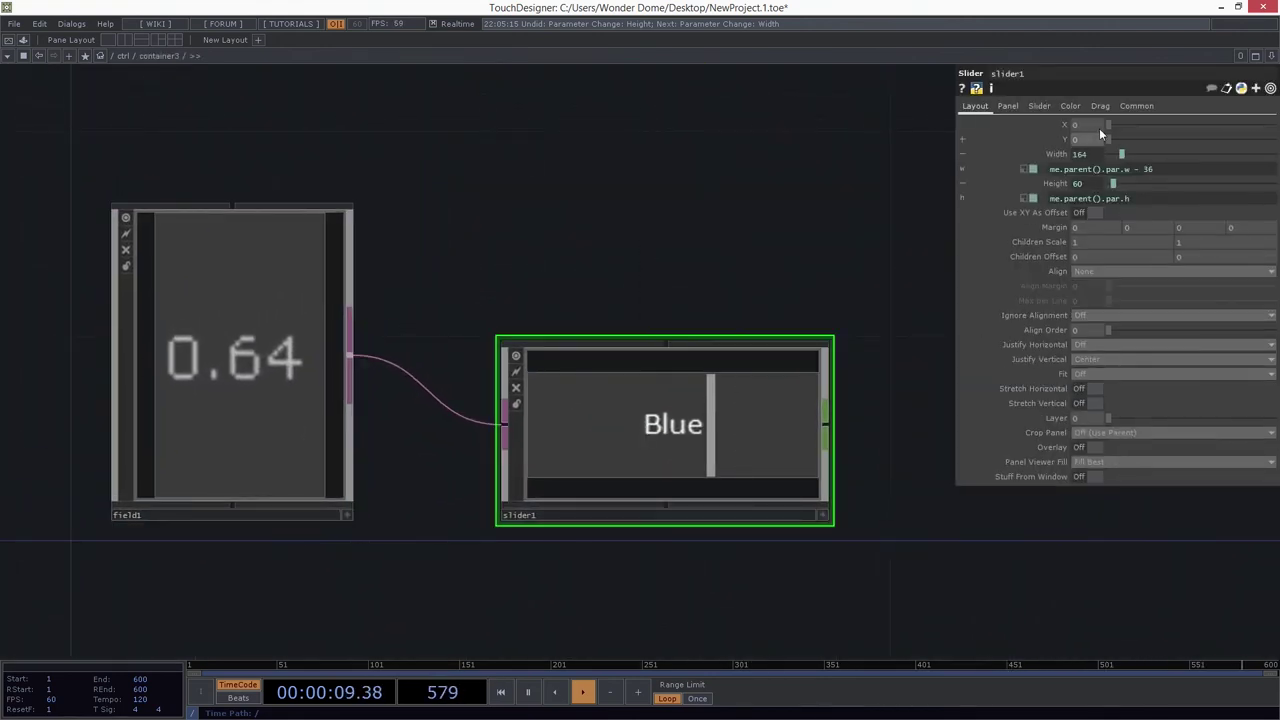
click(1069, 106)
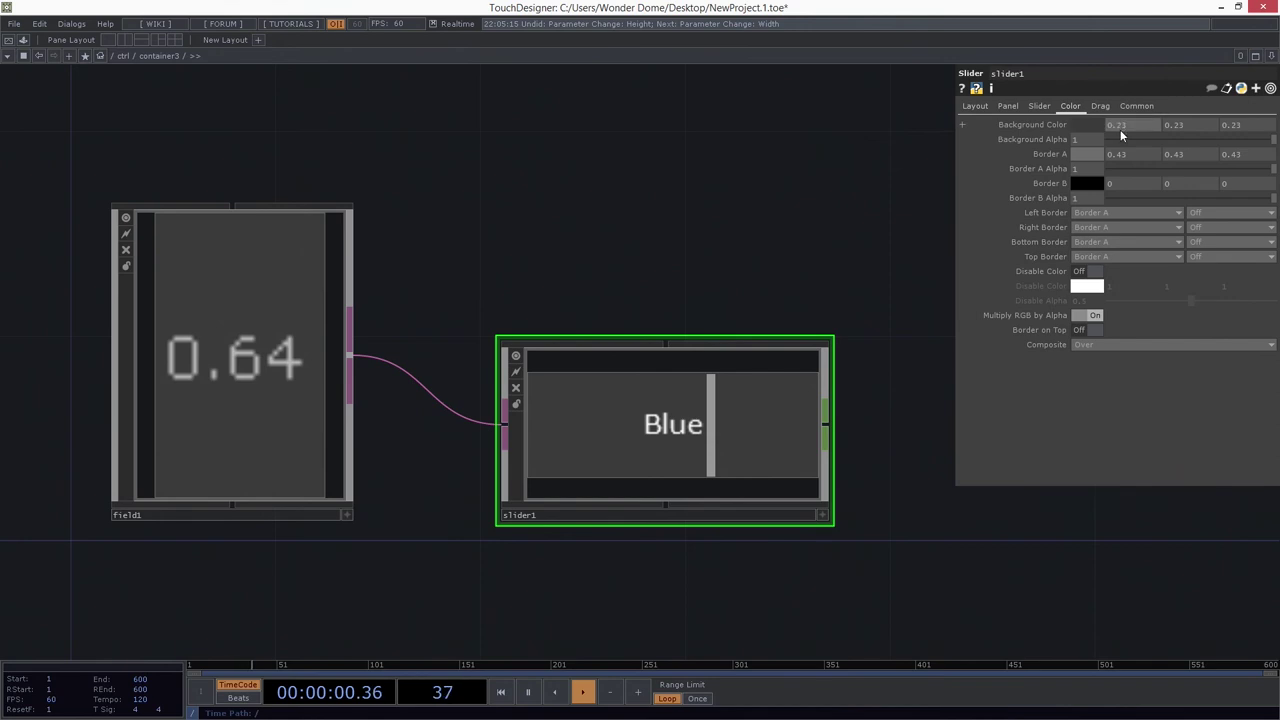
click(1052, 124)
key(BackSpace)
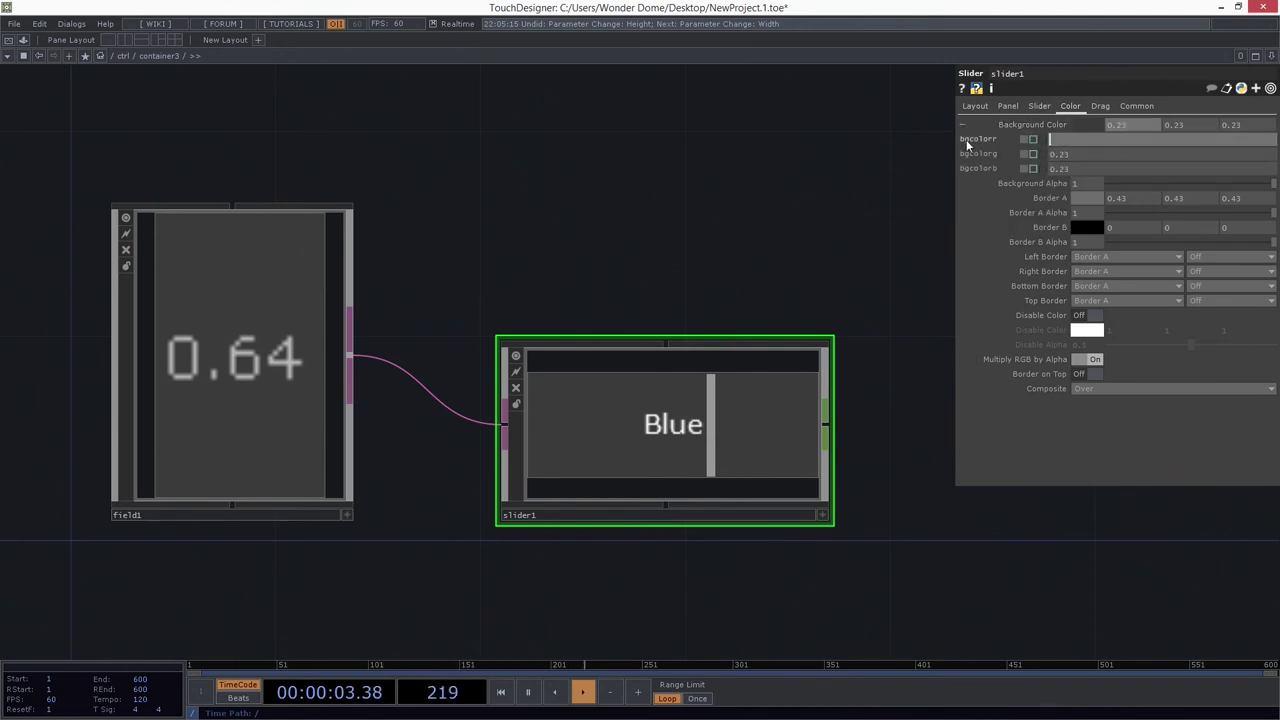
text(0)
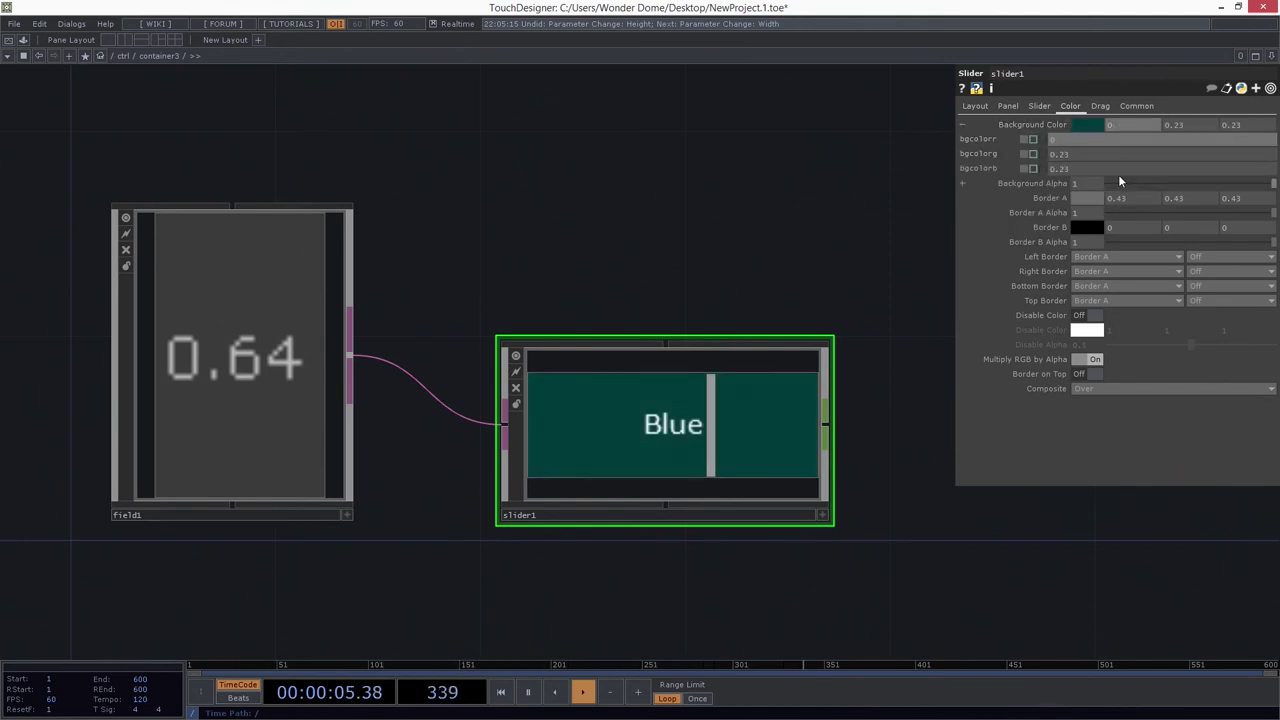
key(Tab)
key(BackSpace)
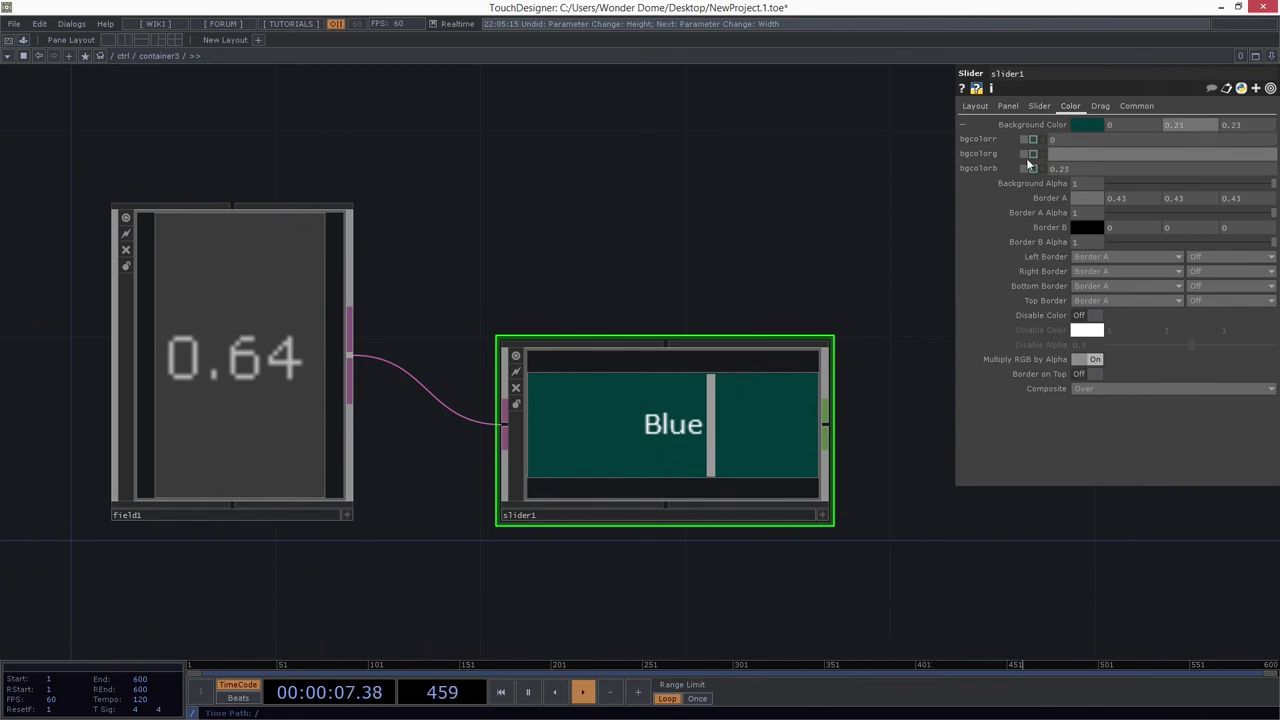
text(0)
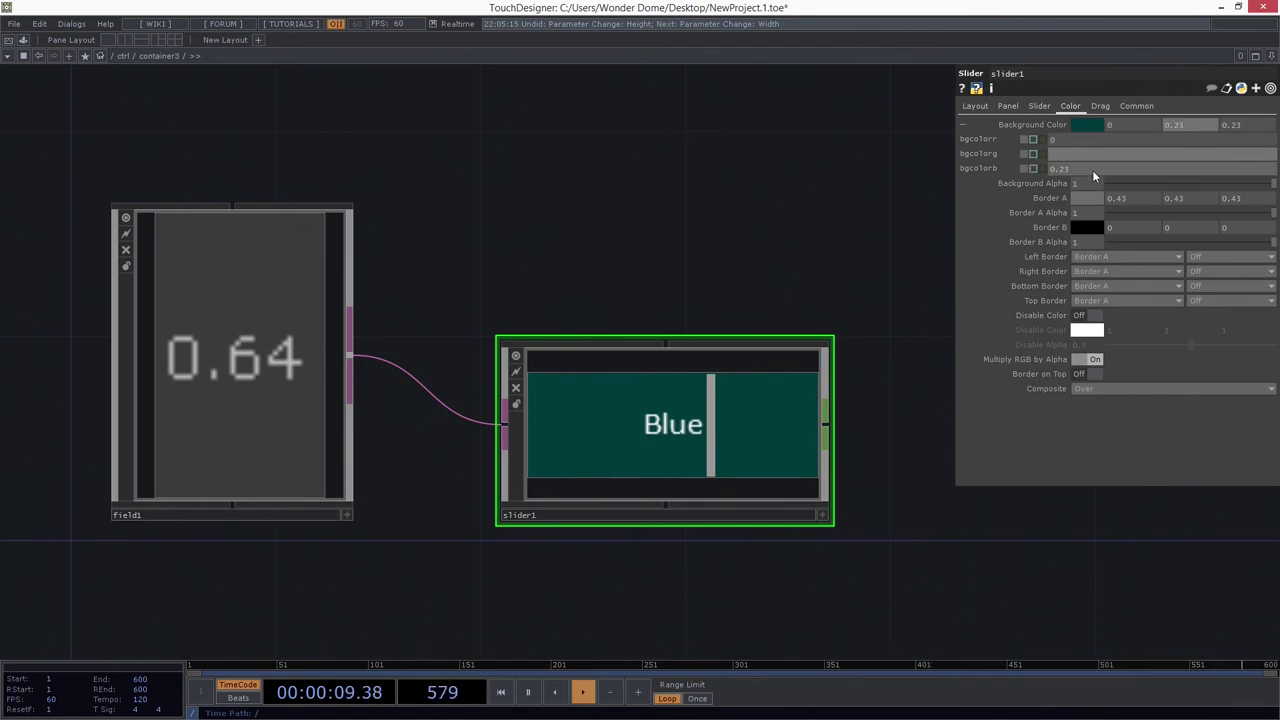
Step: Paste op('./out1')['chan1'] into the Blue slider's background blue component and return to the ctrl network
key(Tab)
key(ctrl+v)
key(Return)
scroll(676, 341, down, 10)
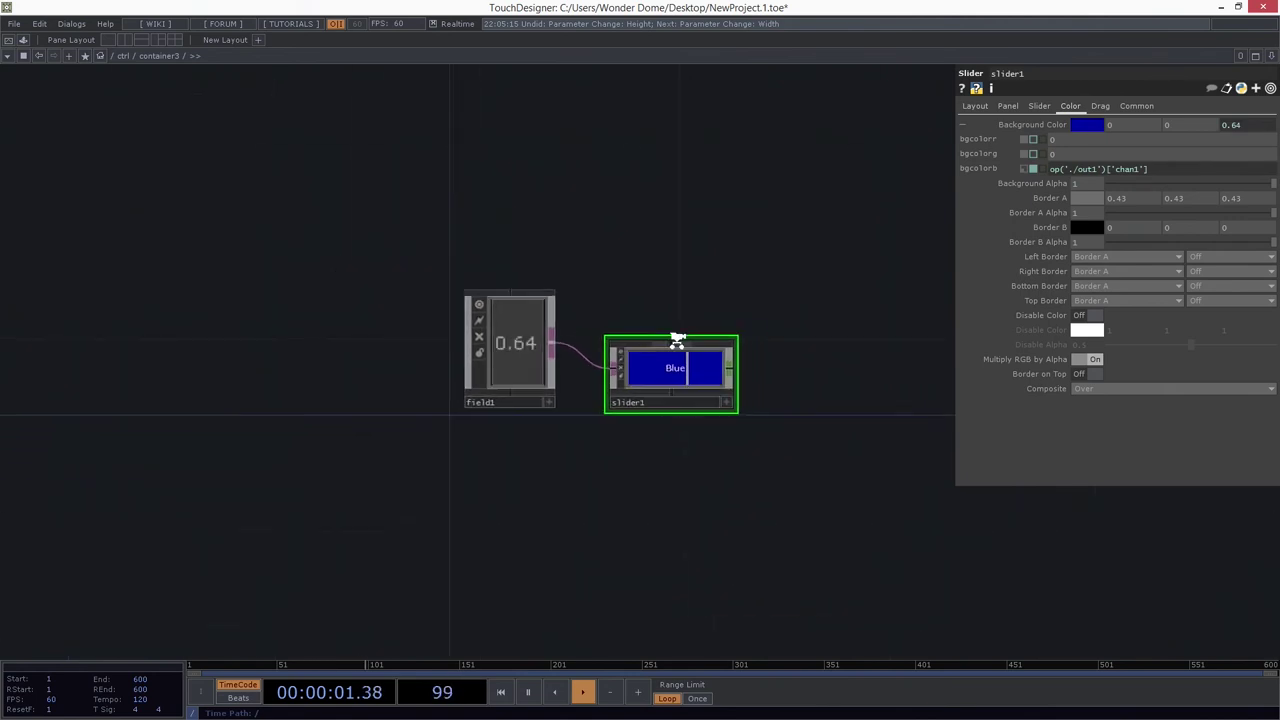
drag(850, 316, 778, 419)
scroll(778, 417, down, 3)
drag(764, 293, 731, 391)
scroll(731, 391, down, 3)
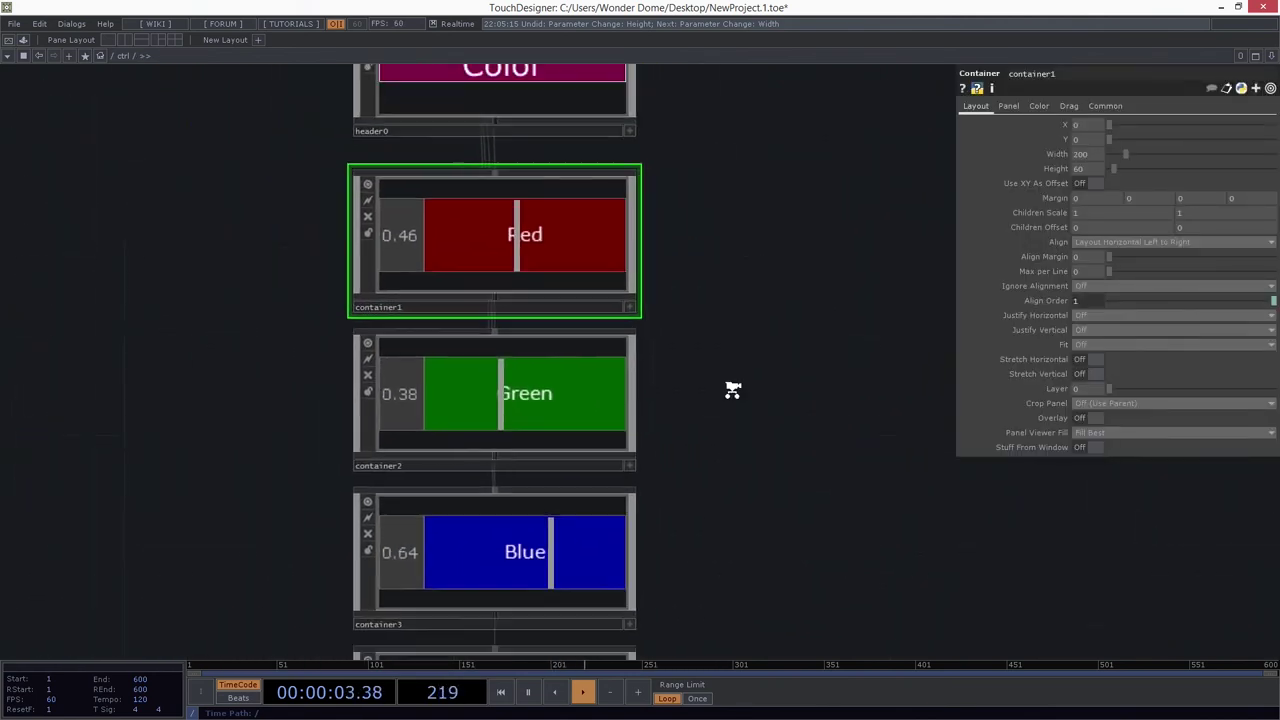
mouse_move(544, 270)
mouse_down()
mouse_move(588, 270)
mouse_move(541, 269)
mouse_up()
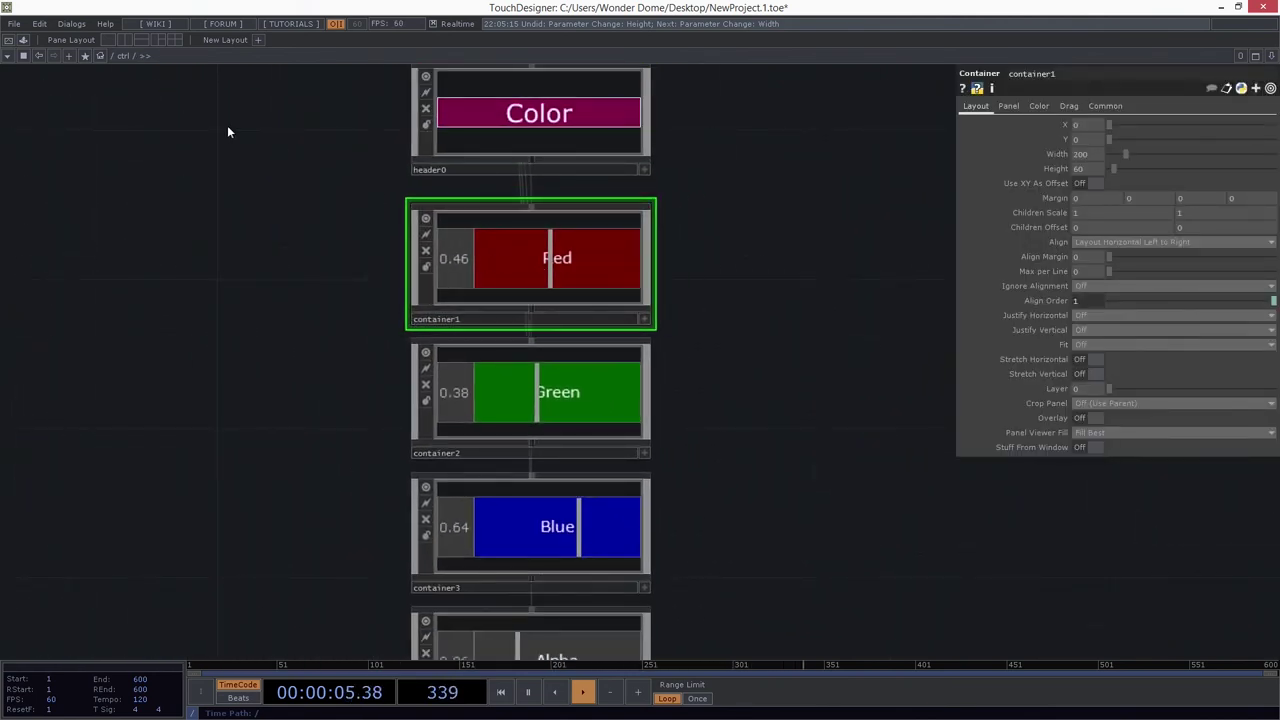
Step: Open container5 in a separate viewer window and test its Red, Green, Blue and Alpha sliders before closing it
drag(759, 306, 722, 712)
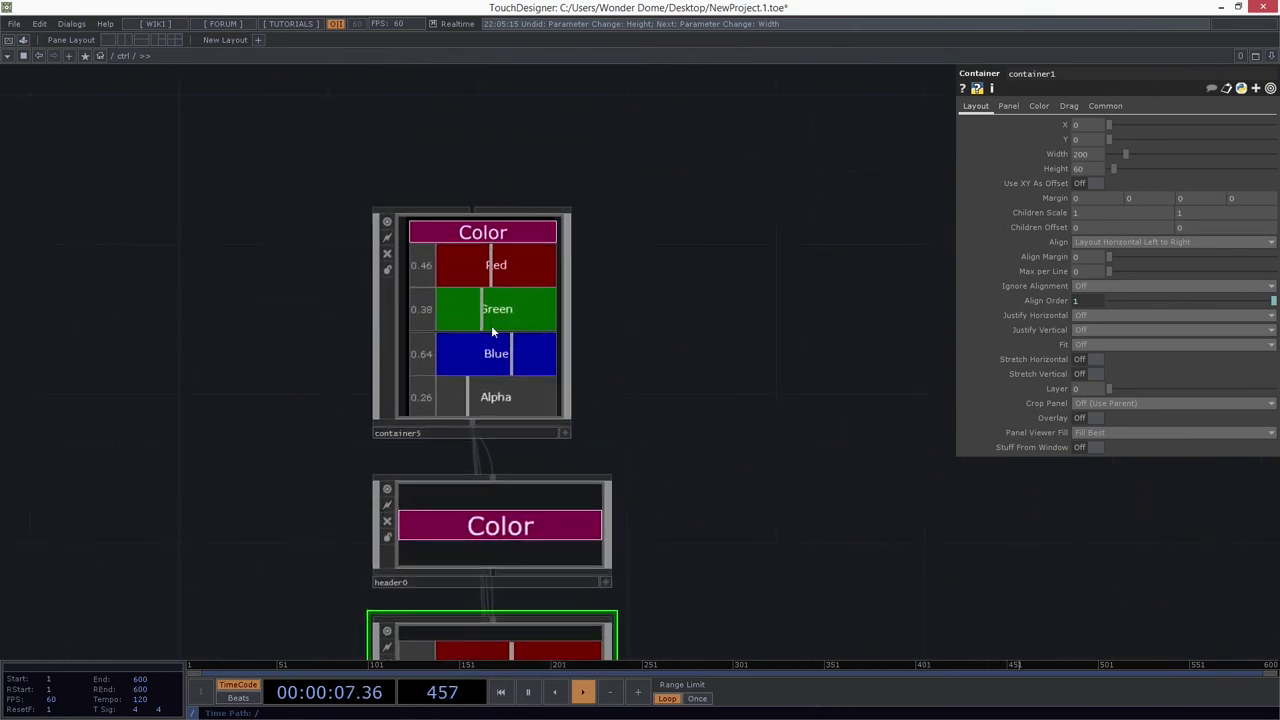
right_click(492, 328)
click(513, 298)
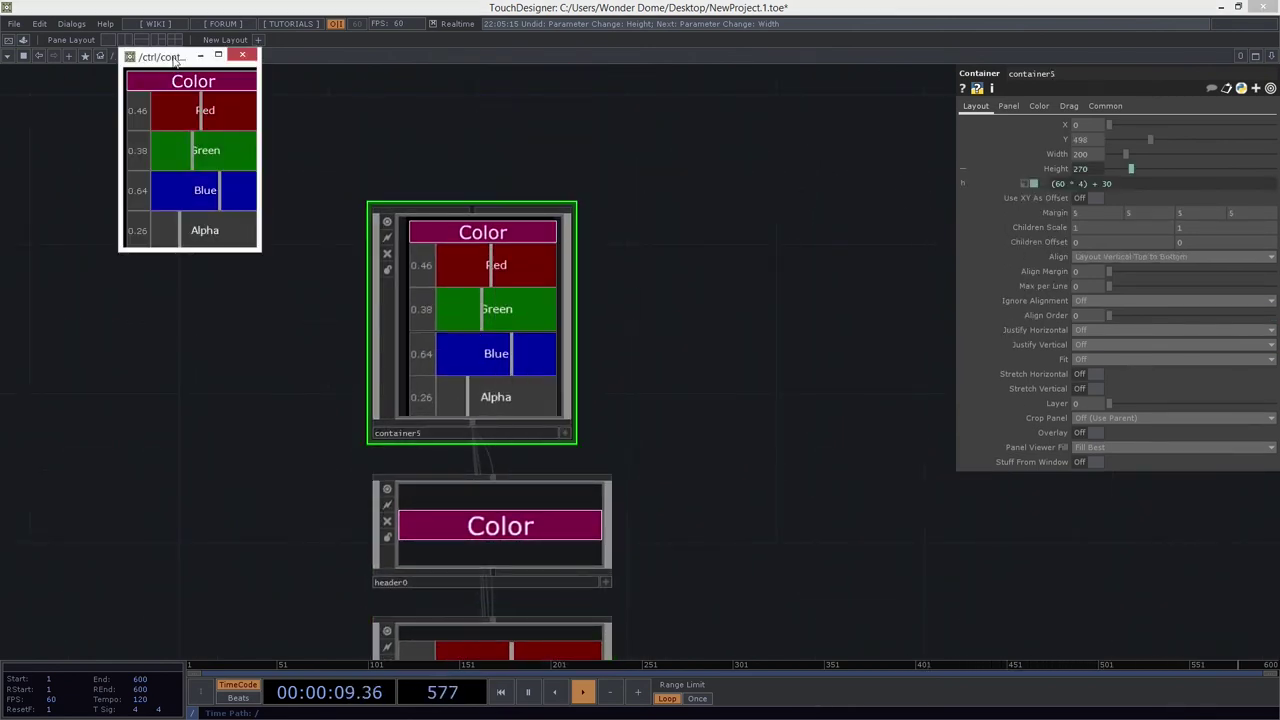
drag(175, 60, 205, 195)
drag(250, 232, 212, 303)
drag(242, 324, 303, 333)
drag(220, 295, 304, 293)
drag(247, 250, 206, 258)
drag(224, 284, 238, 373)
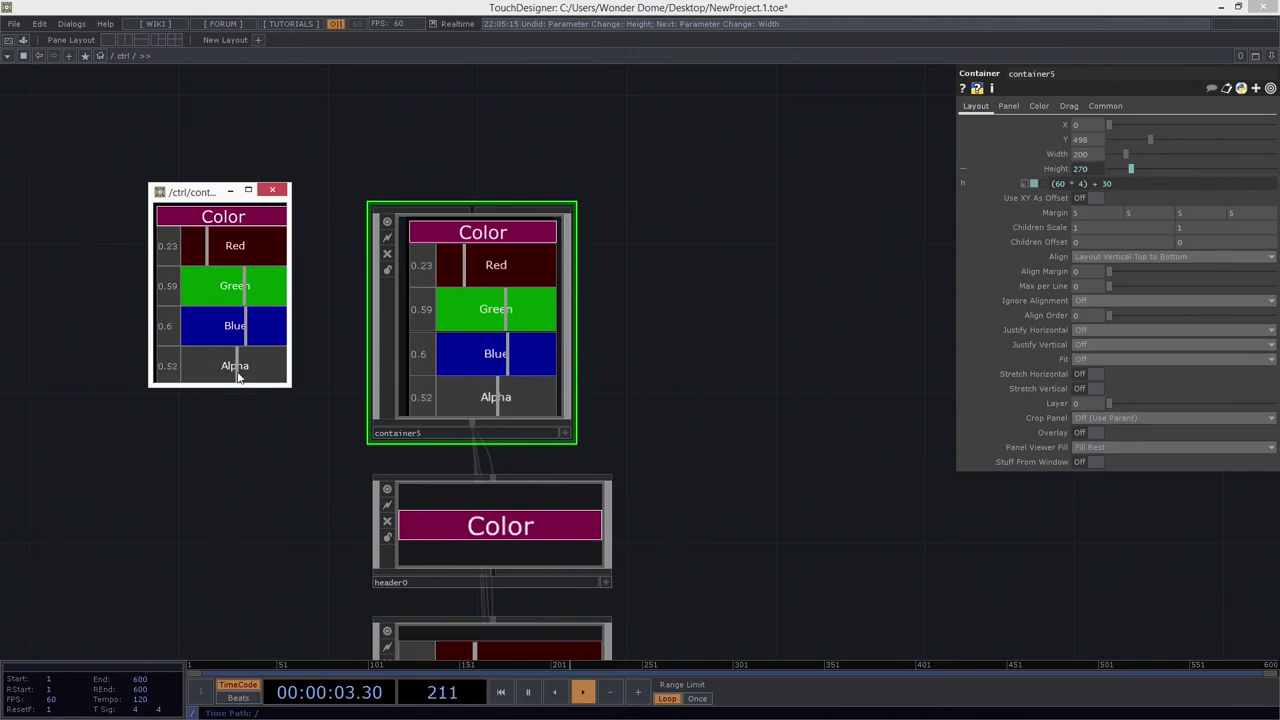
click(272, 192)
Step: Go up to the root network and try the Red, Green, Blue and Alpha sliders in the ctrl container's active viewer
scroll(177, 351, down, 10)
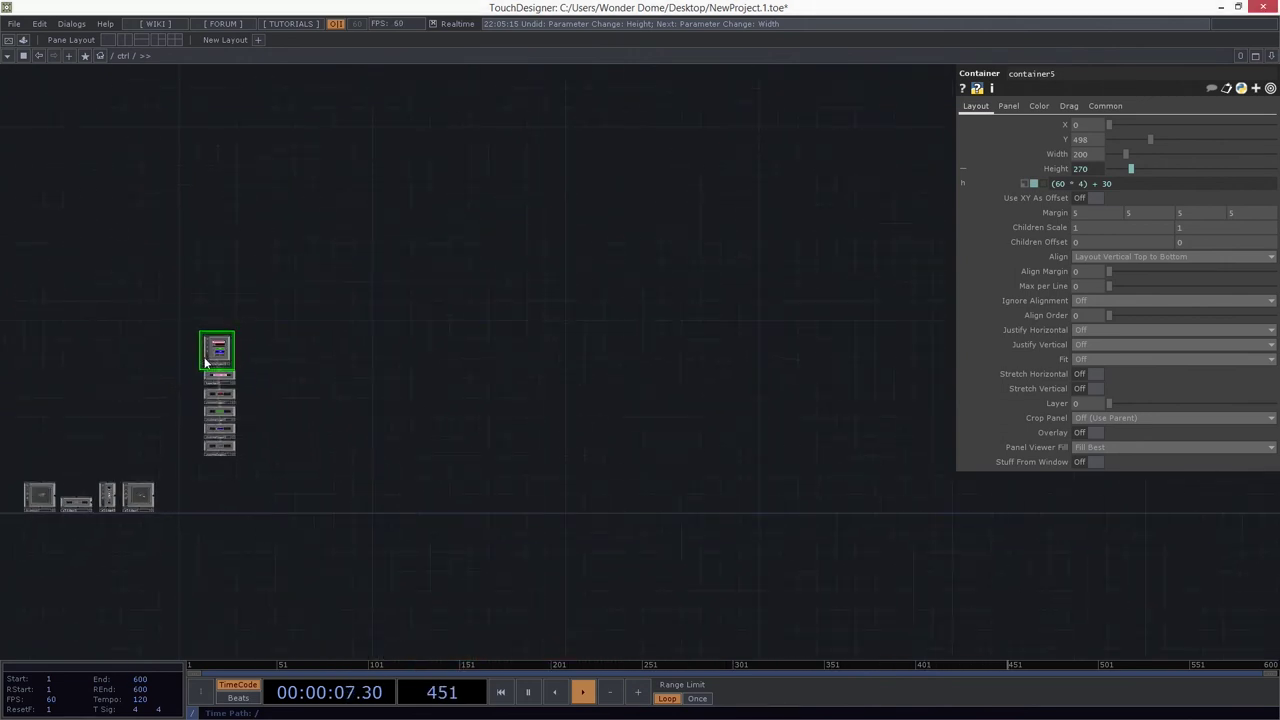
scroll(200, 364, up, 8)
drag(234, 400, 374, 357)
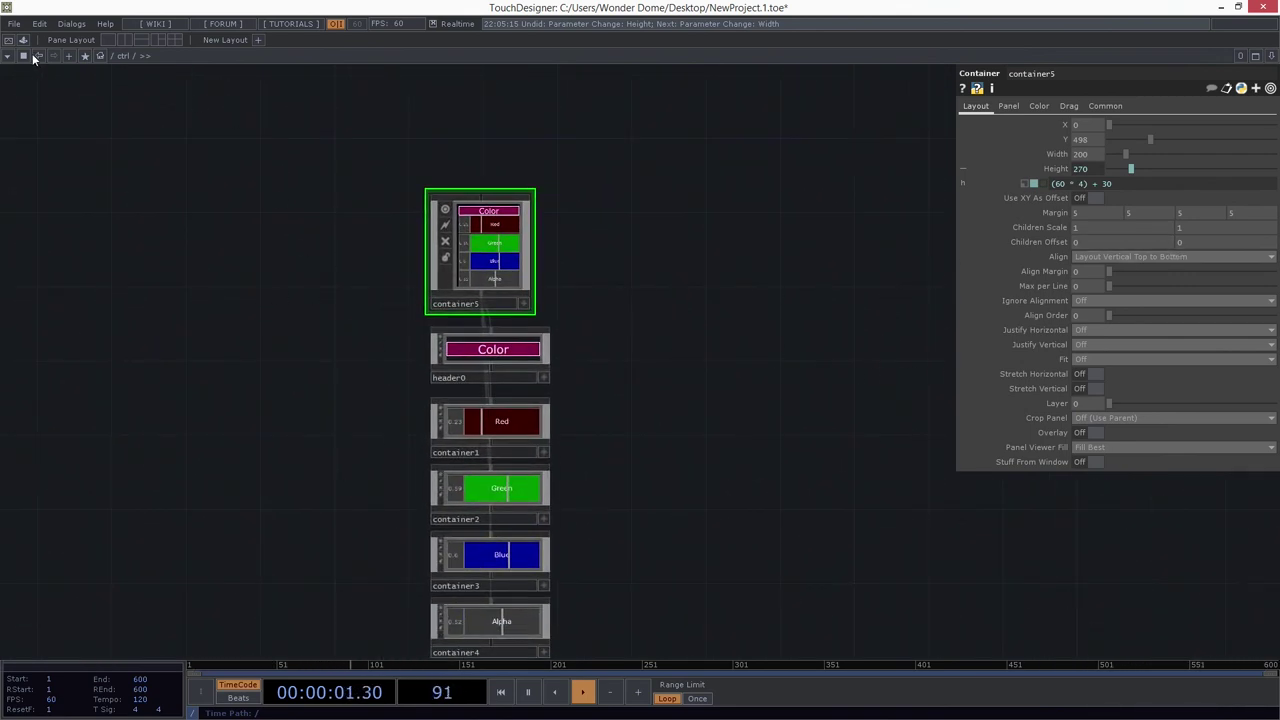
scroll(312, 414, down, 10)
scroll(440, 298, up, 5)
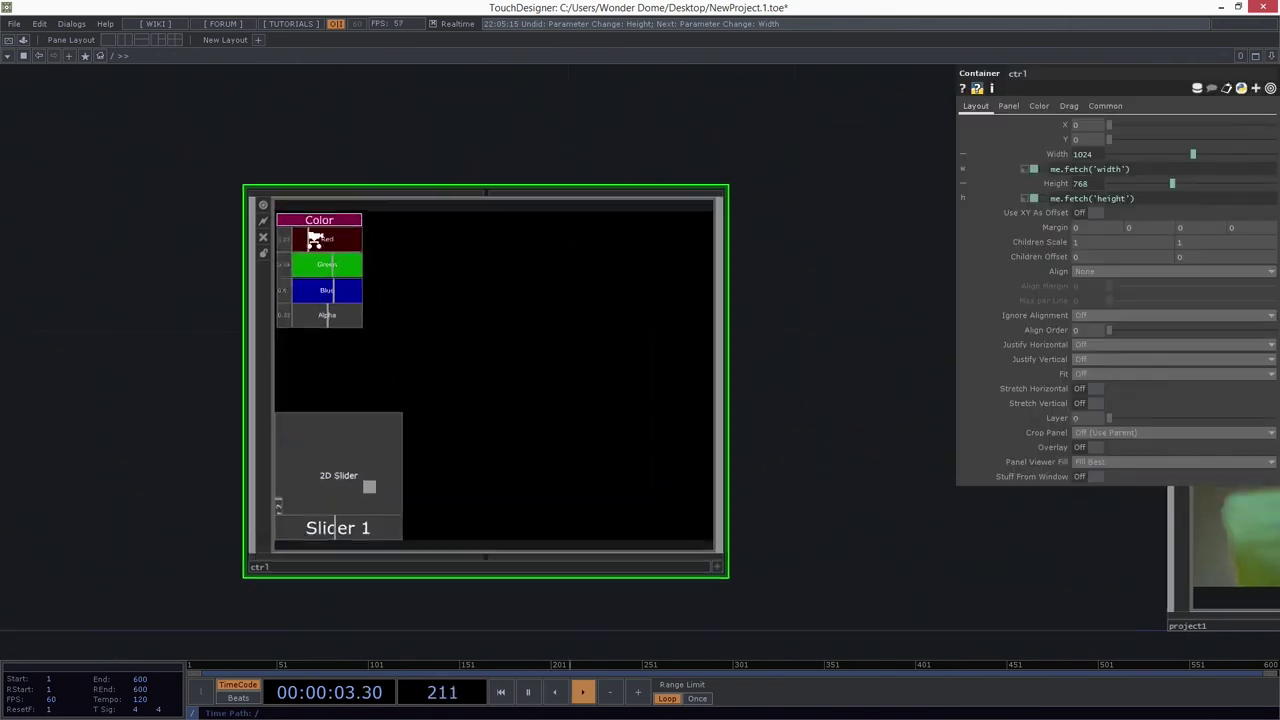
scroll(267, 234, up, 3)
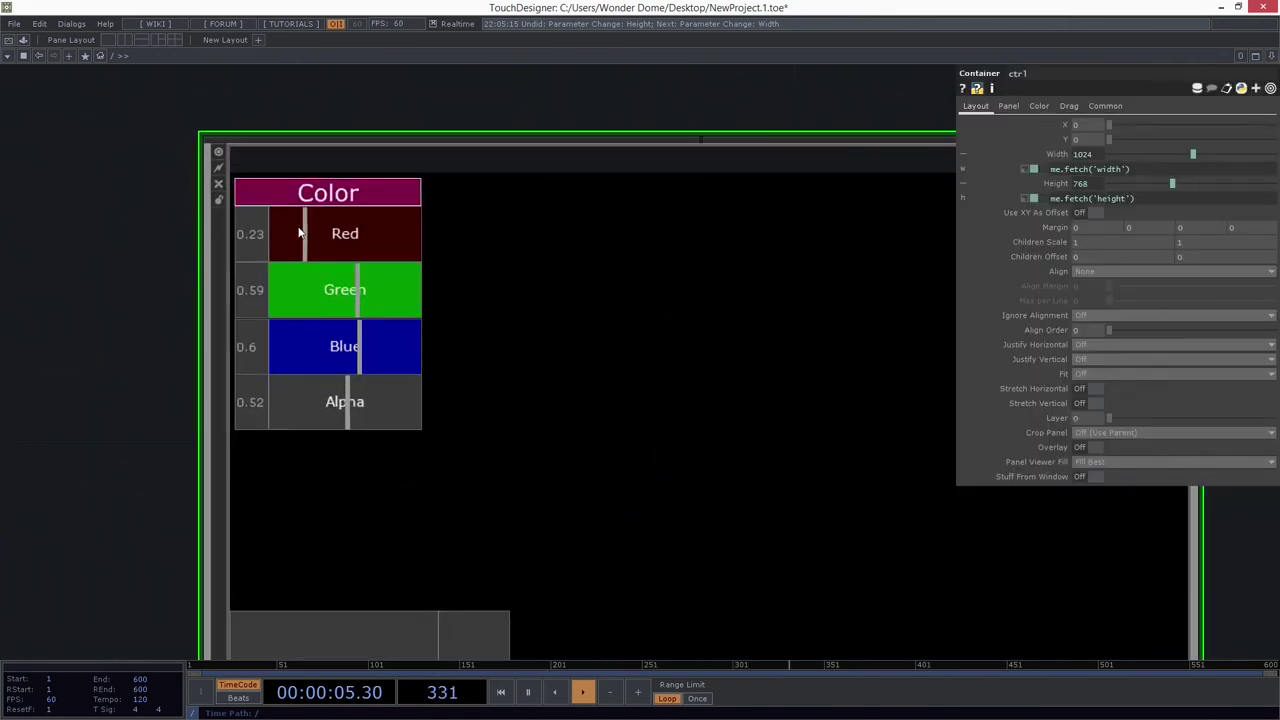
key(a)
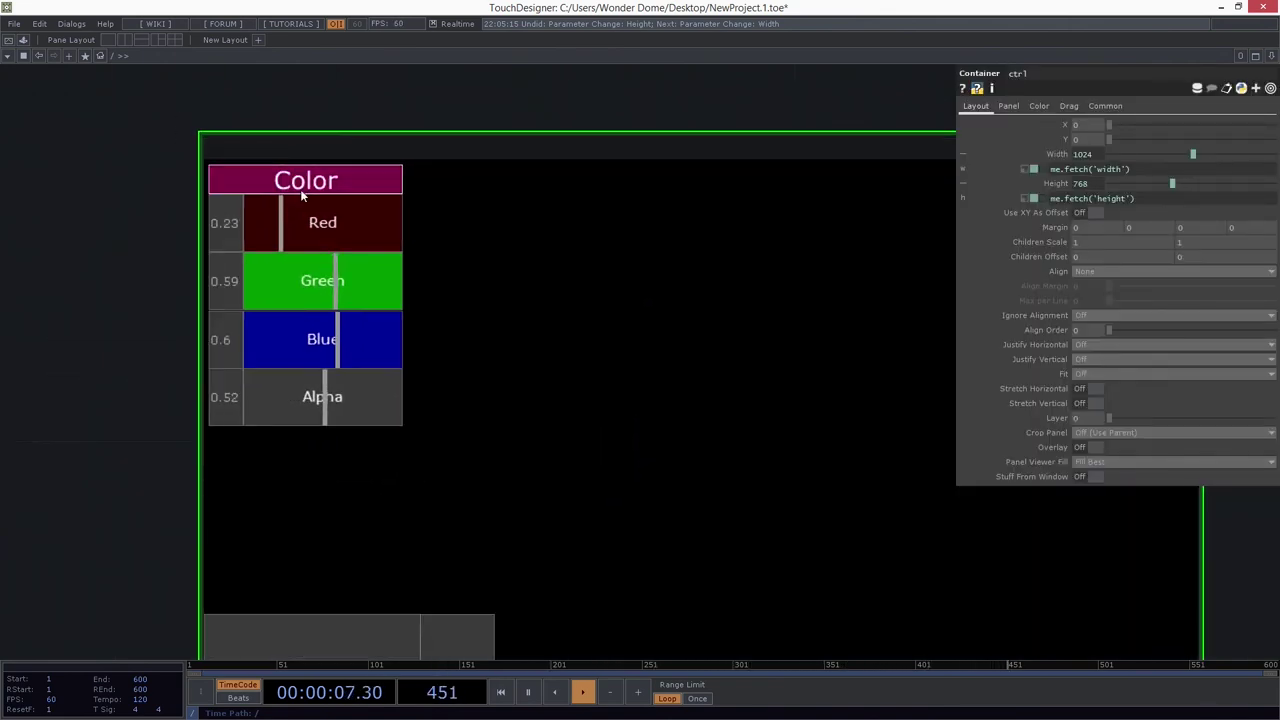
drag(291, 231, 336, 226)
drag(337, 289, 376, 287)
drag(340, 395, 310, 400)
drag(305, 342, 367, 345)
drag(367, 290, 302, 285)
drag(314, 233, 313, 226)
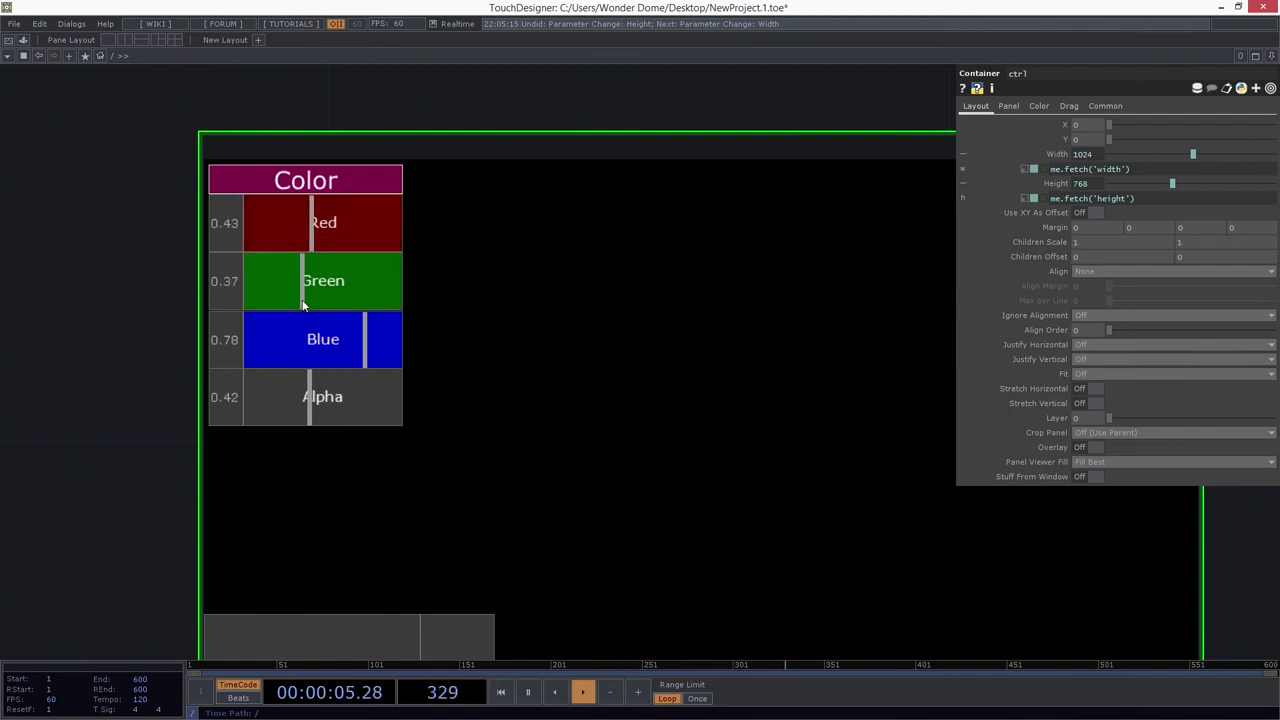
Step: Enter the ctrl network and move container5 to the left of the header and slider container column
key(i)
drag(842, 202, 645, 270)
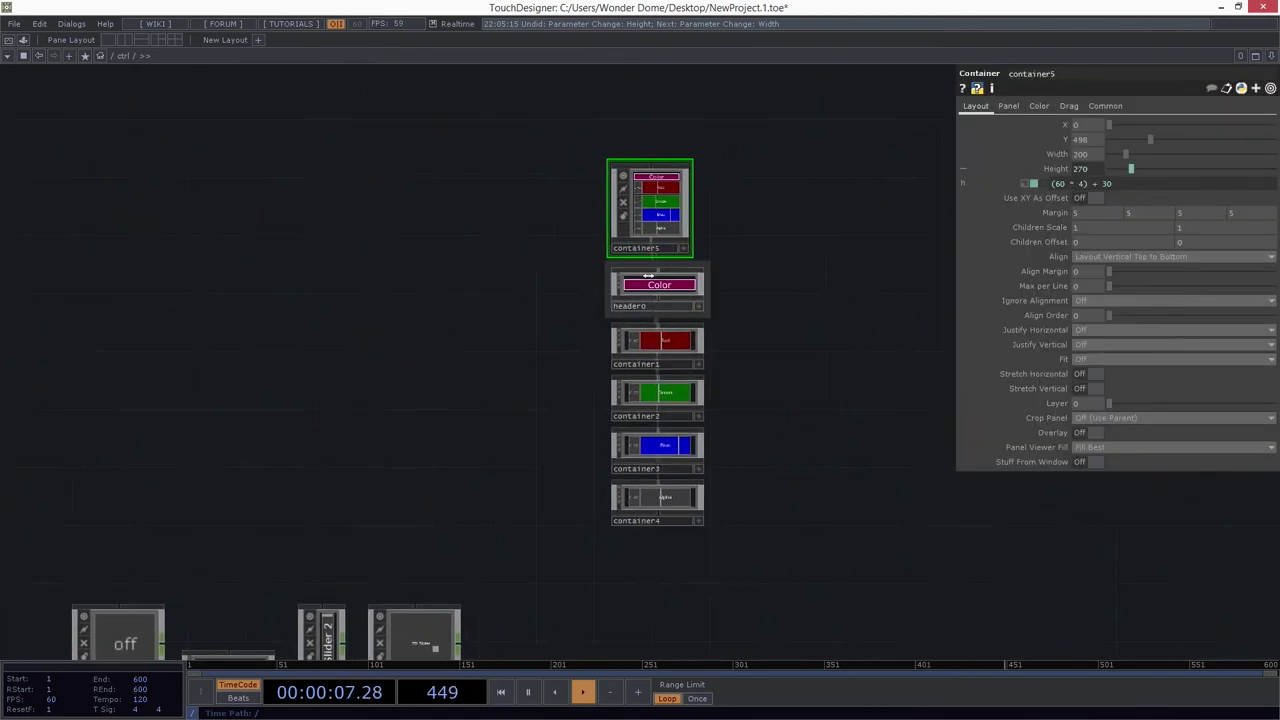
drag(376, 448, 486, 313)
drag(413, 412, 658, 248)
scroll(477, 317, up, 3)
drag(489, 285, 334, 489)
drag(575, 255, 271, 520)
drag(905, 228, 455, 445)
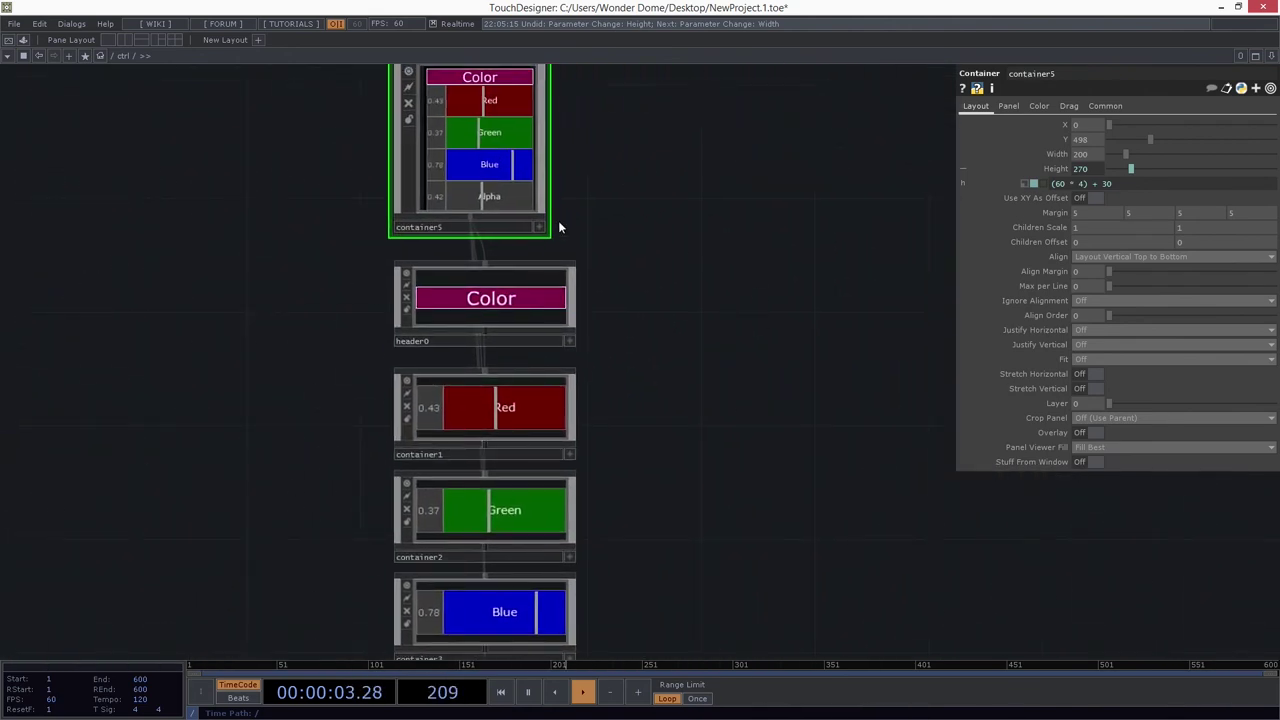
key(h)
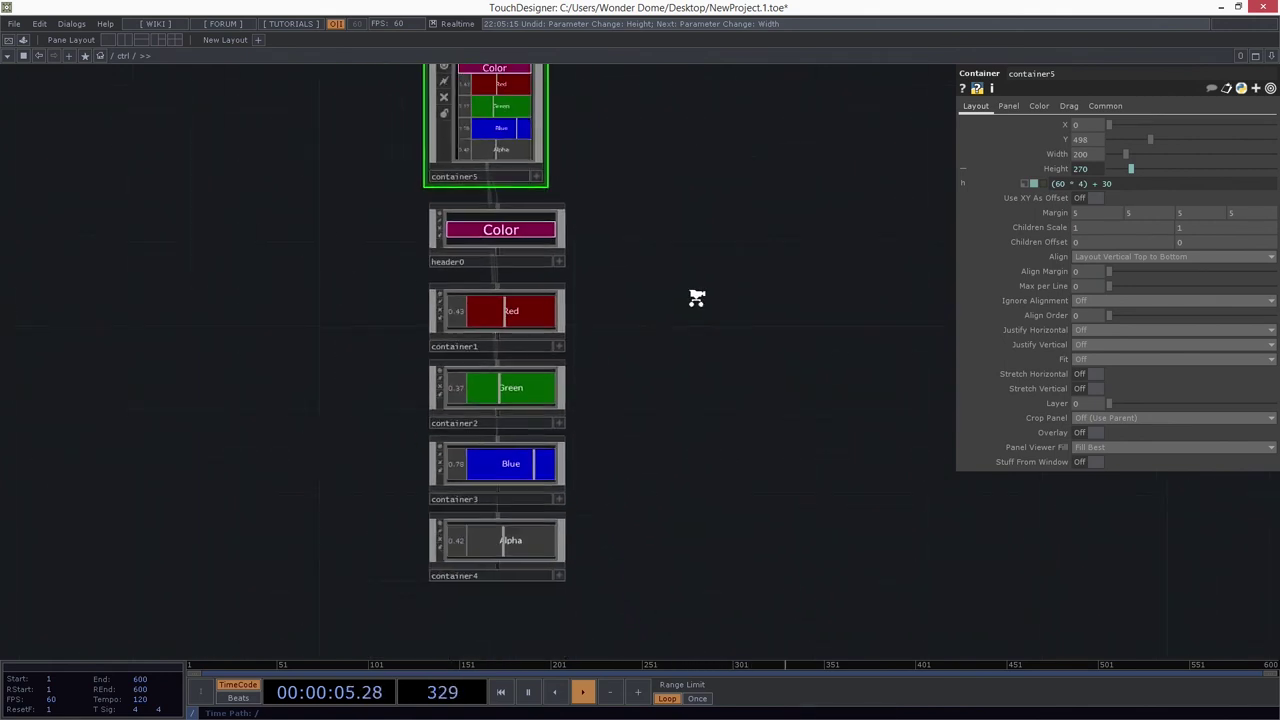
drag(524, 161, 405, 155)
drag(581, 222, 600, 254)
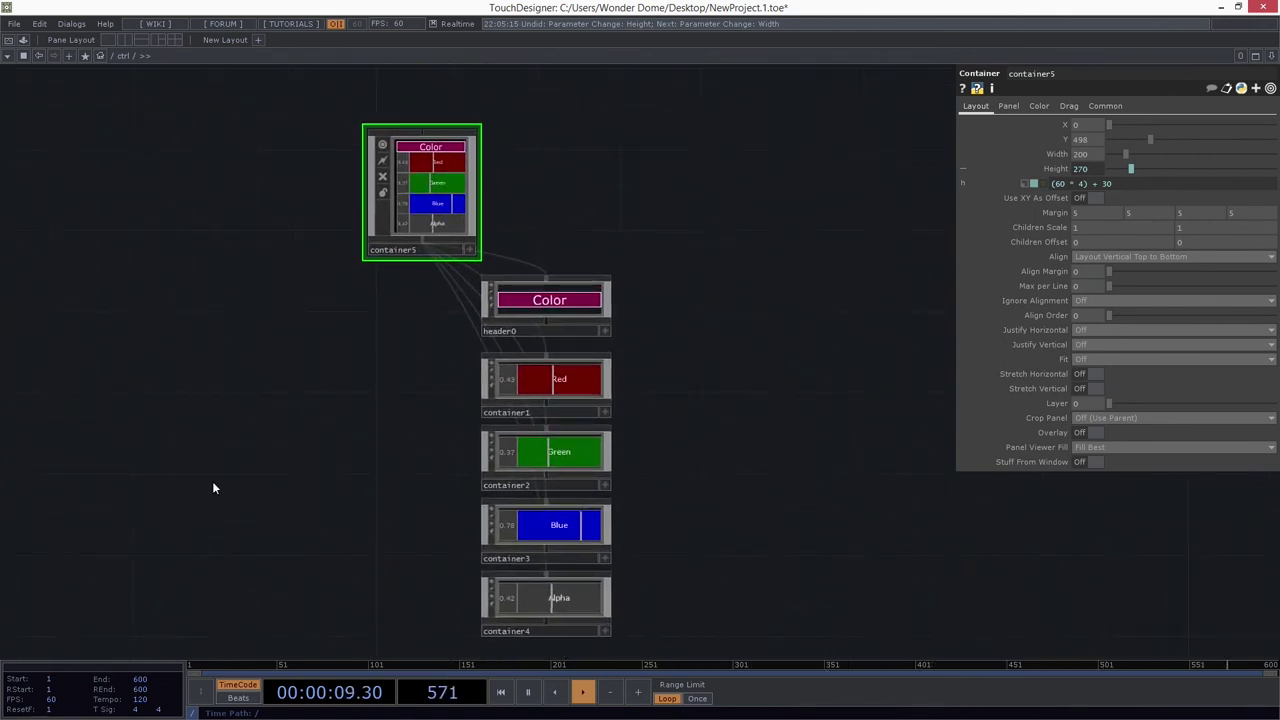
Step: Add a new Container component to the right of the 2D slider in the ctrl network
drag(214, 492, 594, 292)
drag(415, 468, 595, 285)
scroll(566, 329, up, 3)
drag(566, 329, 581, 267)
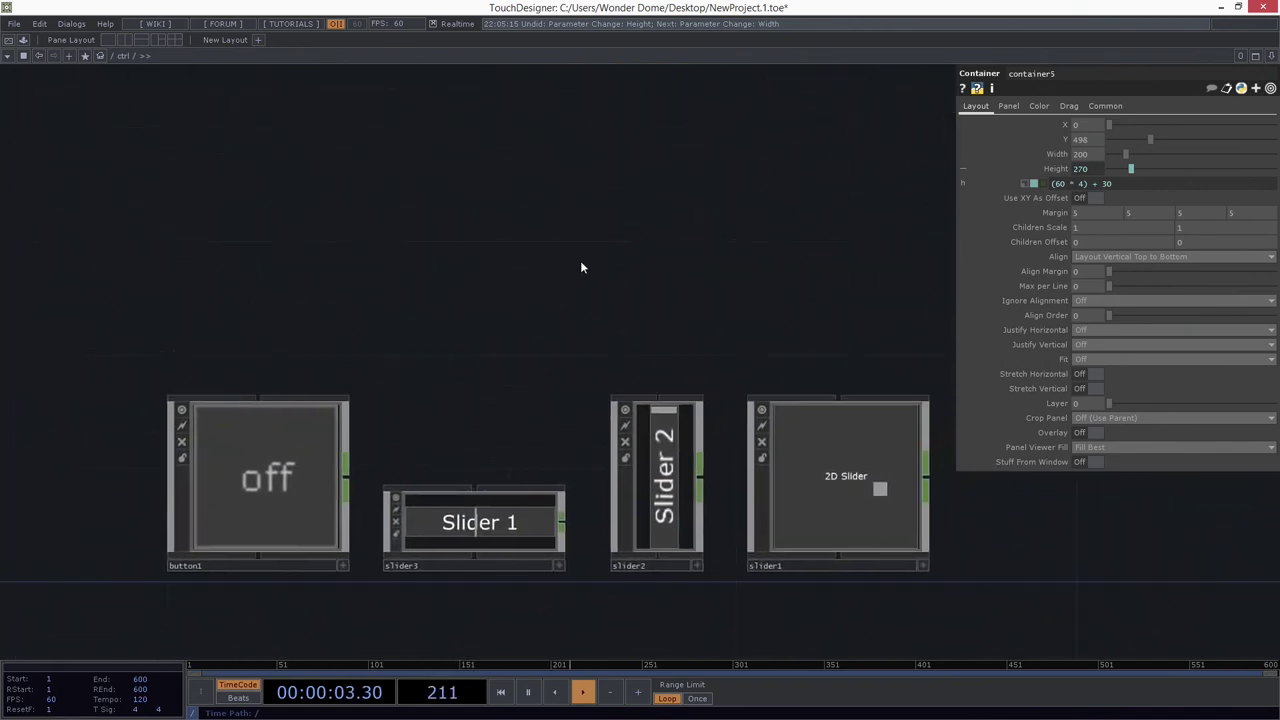
key(Tab)
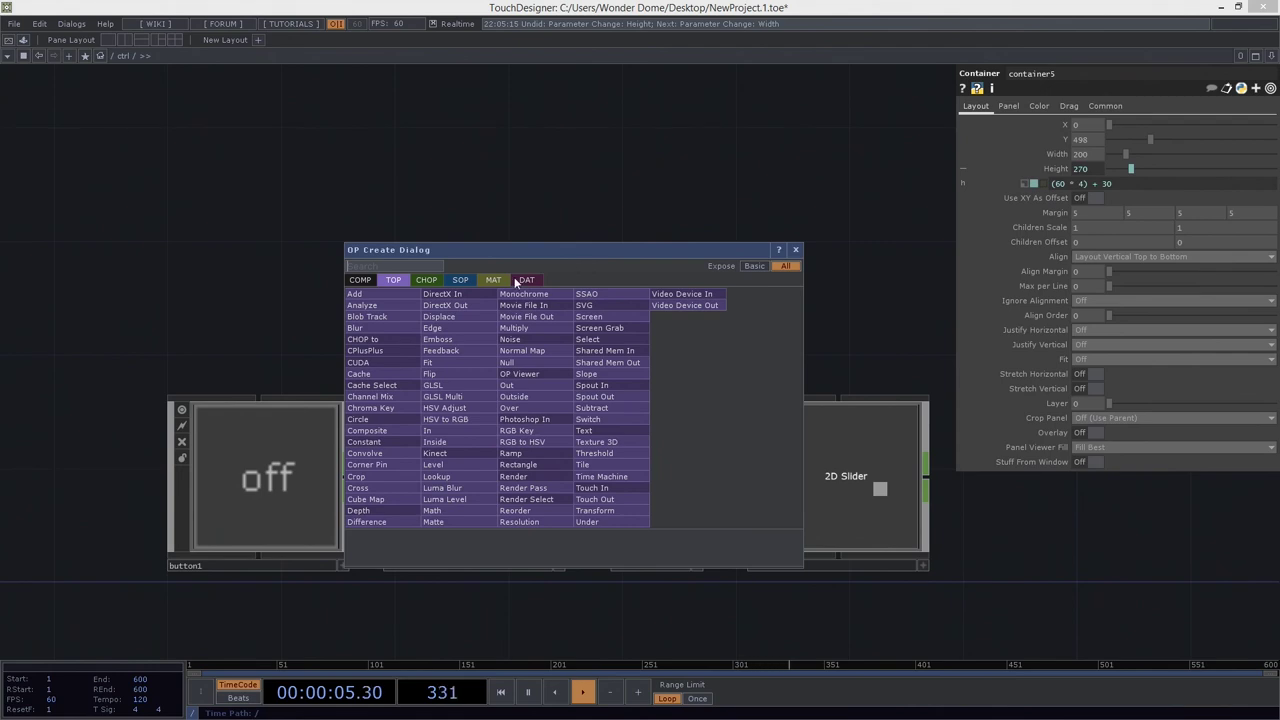
click(374, 283)
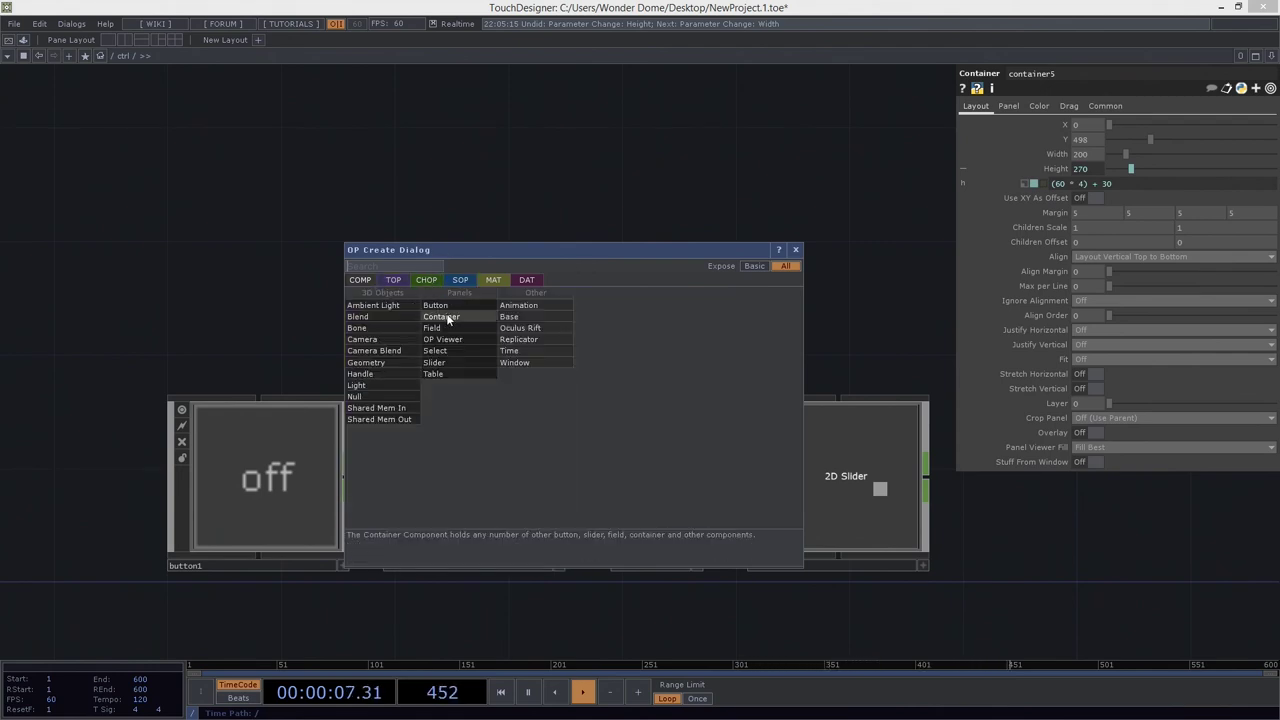
click(458, 317)
click(786, 283)
Step: Set the width and height of the 2D slider slider1 to 150
drag(912, 363, 490, 356)
drag(431, 251, 737, 486)
drag(591, 371, 644, 345)
scroll(409, 463, up, 5)
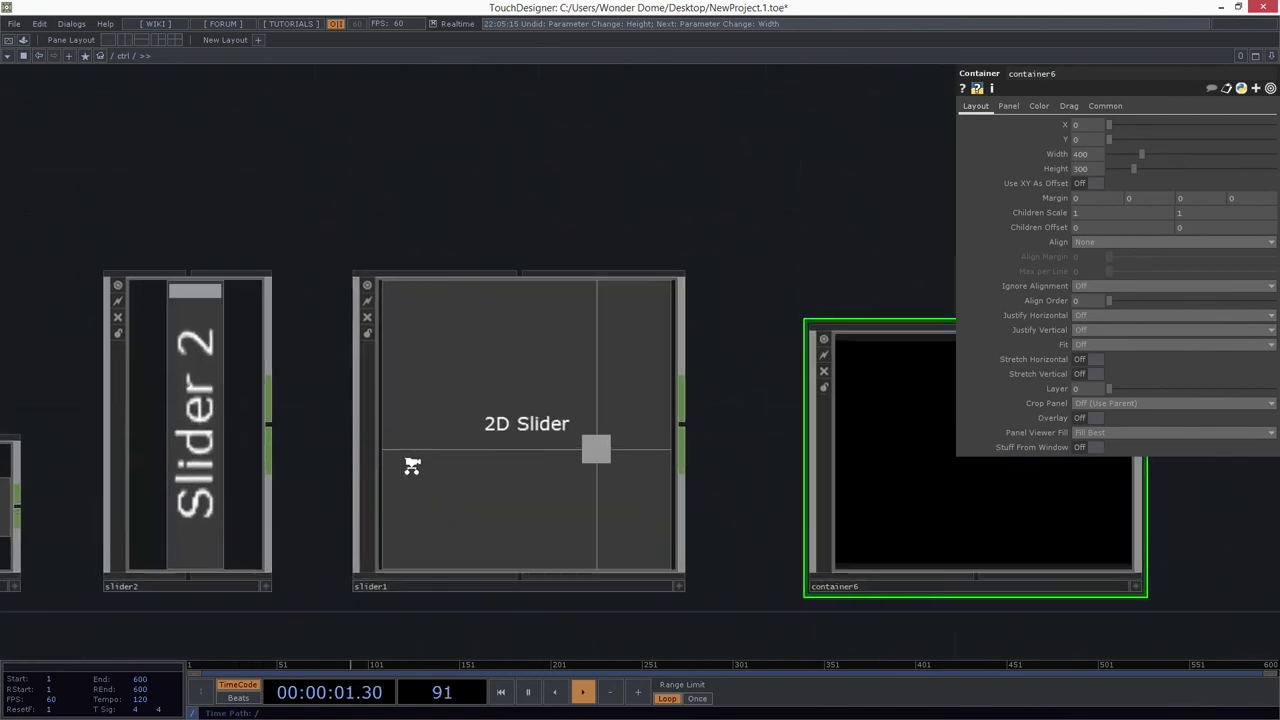
click(705, 452)
click(1095, 154)
text(1510)
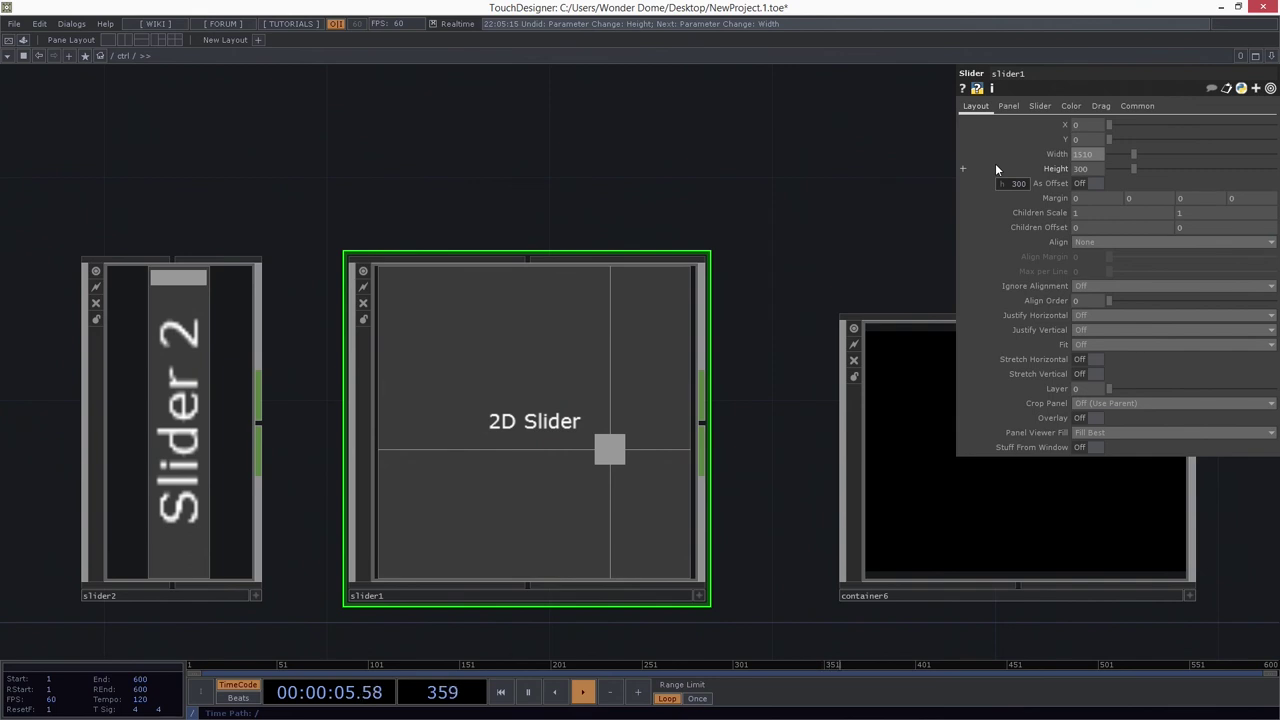
key(Left)
key(BackSpace)
key(Tab)
text(150)
key(Return)
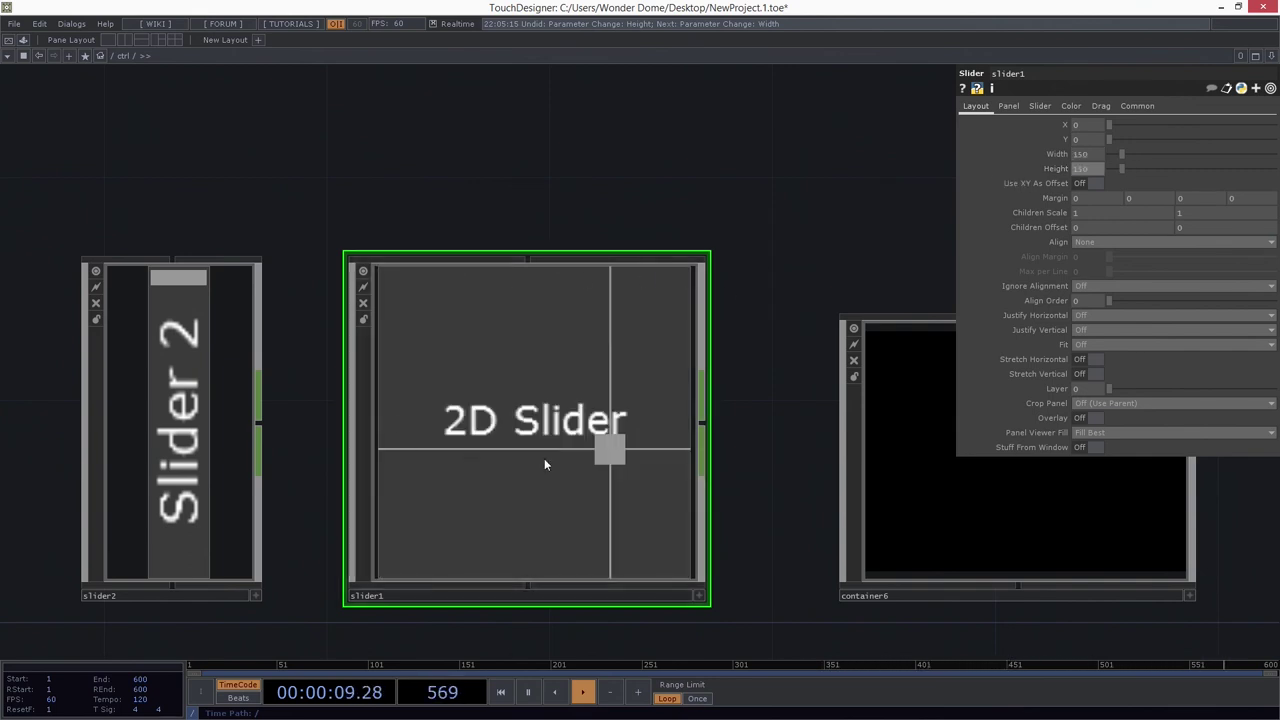
Step: Set the width and height of the empty container6 to 300
drag(794, 260, 597, 259)
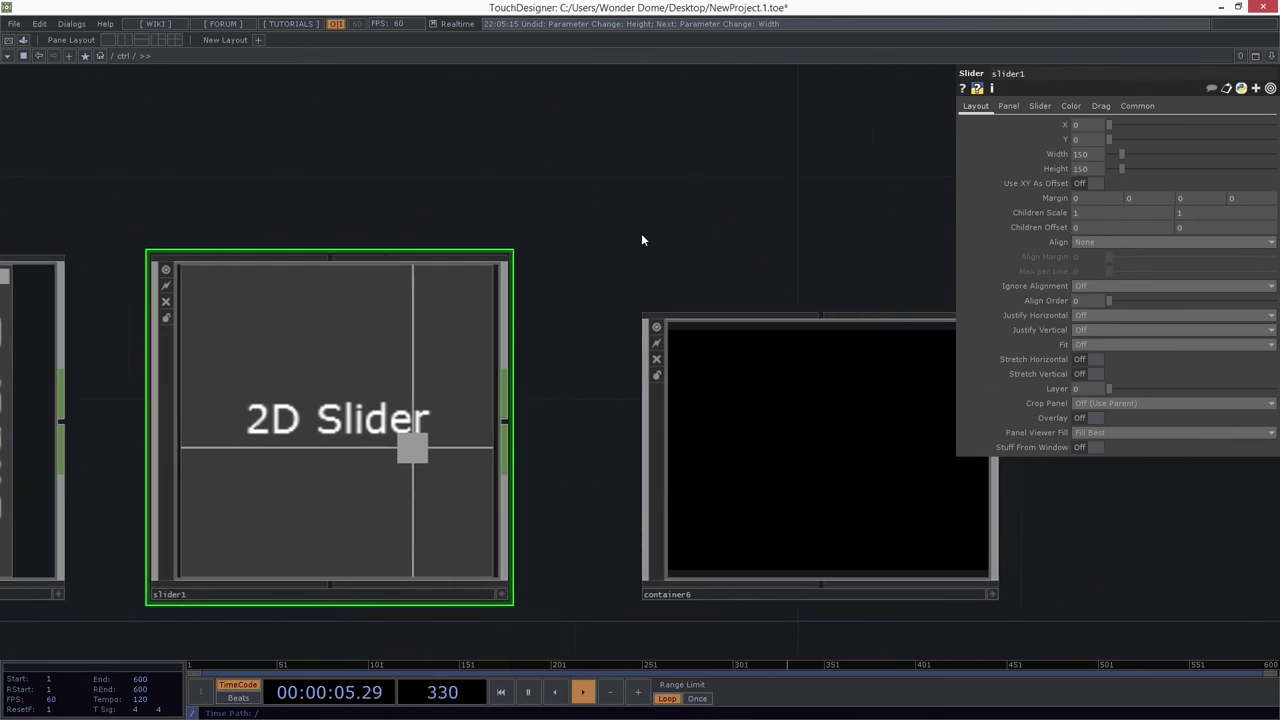
drag(658, 266, 626, 226)
click(700, 340)
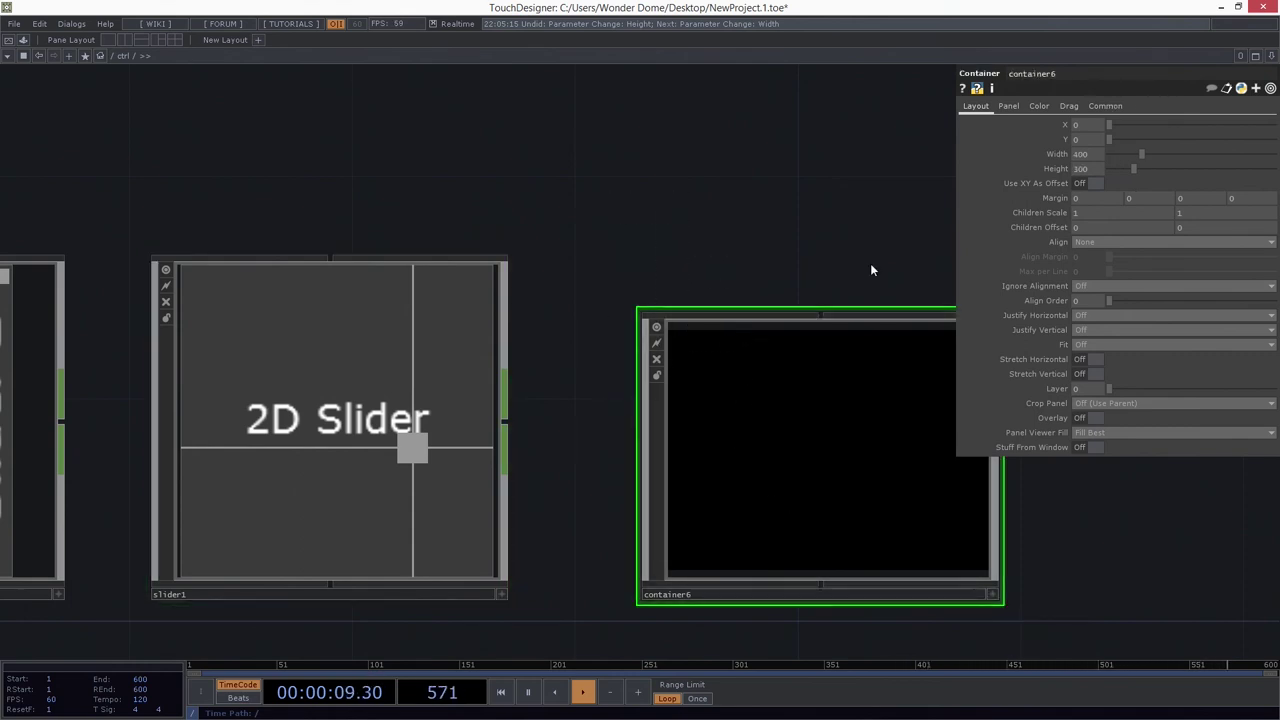
click(1085, 152)
text(300)
key(Tab)
text(300)
key(Return)
Step: Place a copy of the 2D slider slider1 inside container6, keeping the original in the ctrl network
drag(549, 475, 485, 446)
mouse_move(286, 388)
mouse_down()
mouse_move(790, 423)
mouse_move(738, 414)
mouse_up()
click(800, 411)
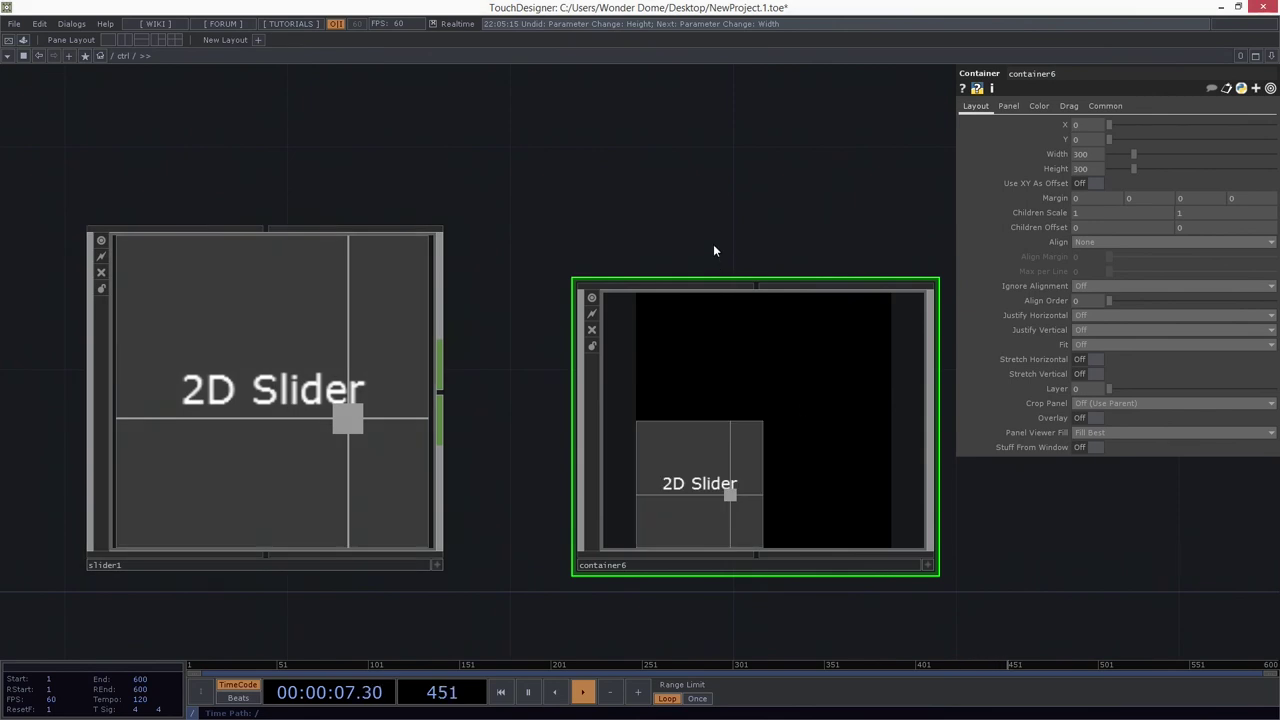
click(312, 260)
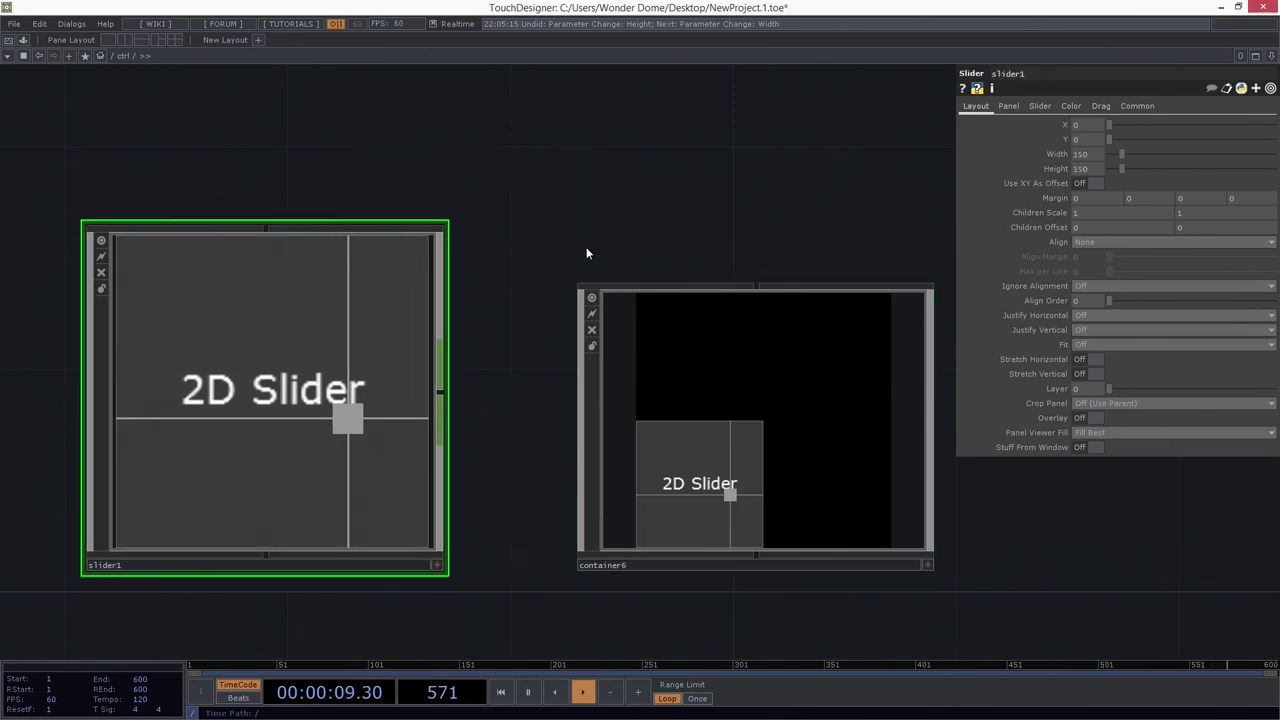
Step: Enter container6 and set the Align Order of its 2D slider to the expression me.digits
scroll(473, 414, up, 5)
scroll(560, 460, down, 8)
key(p)
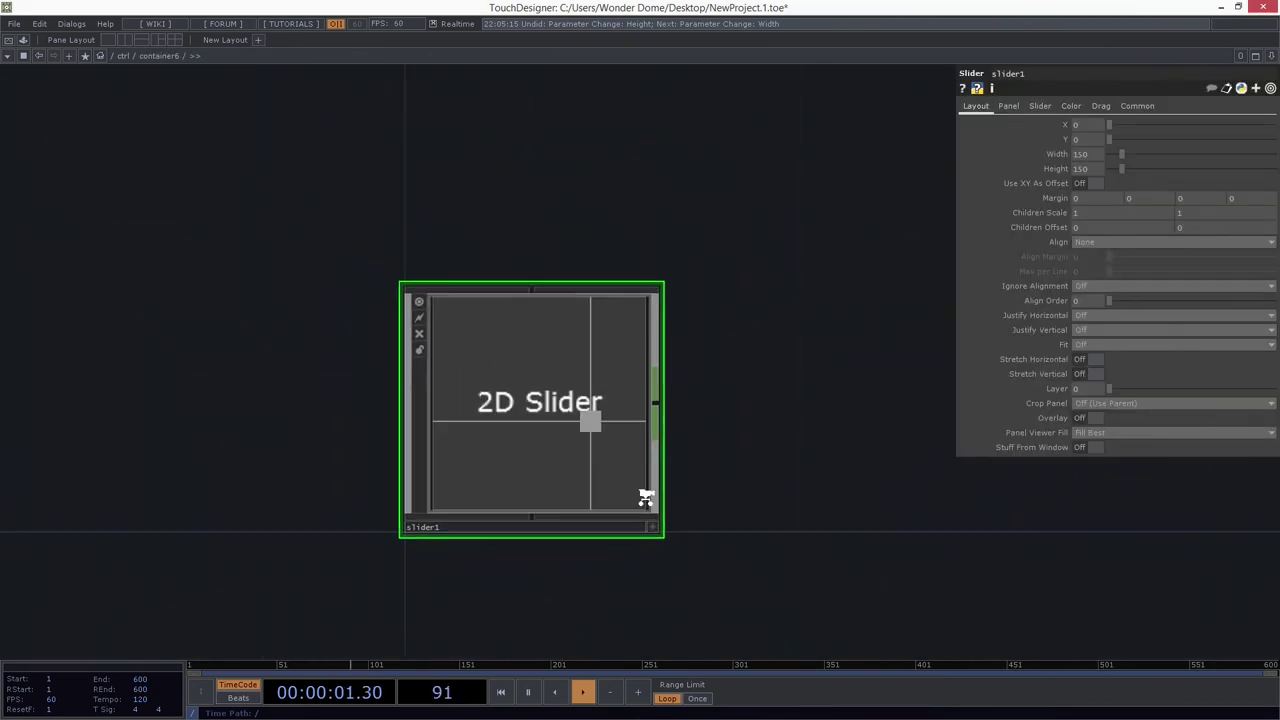
click(1066, 302)
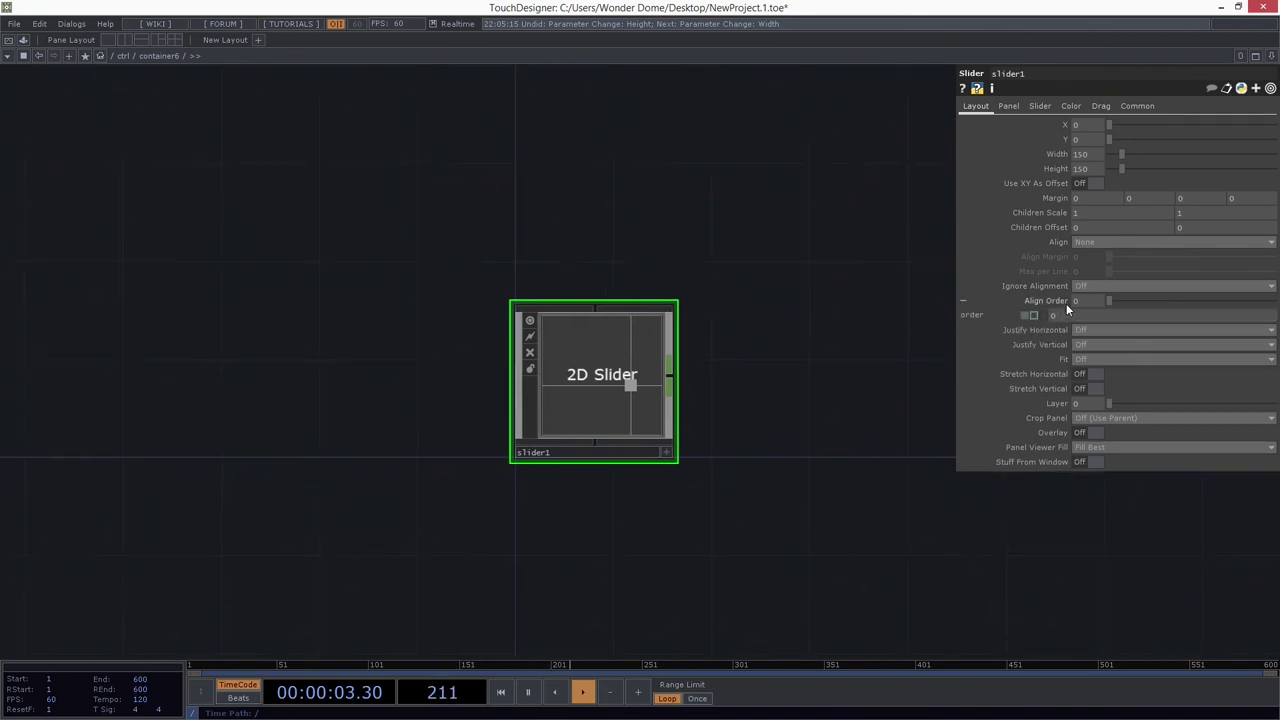
text(me.)
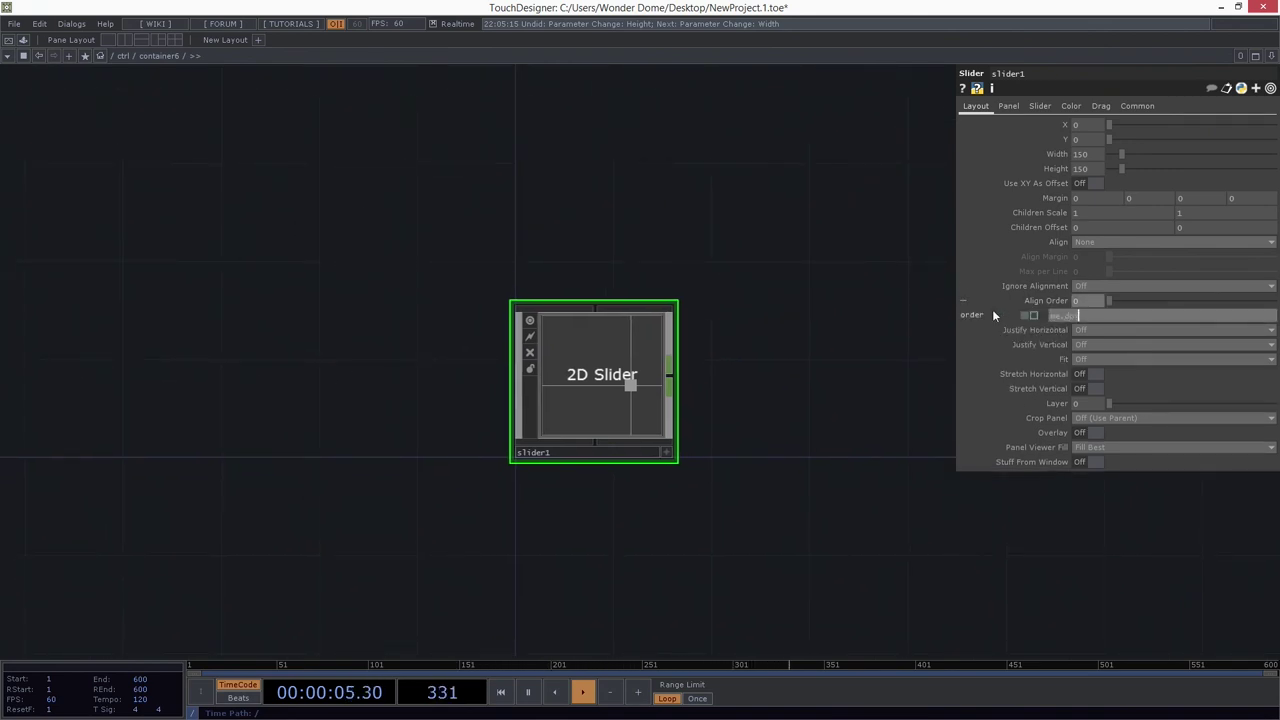
text(digits)
key(Return)
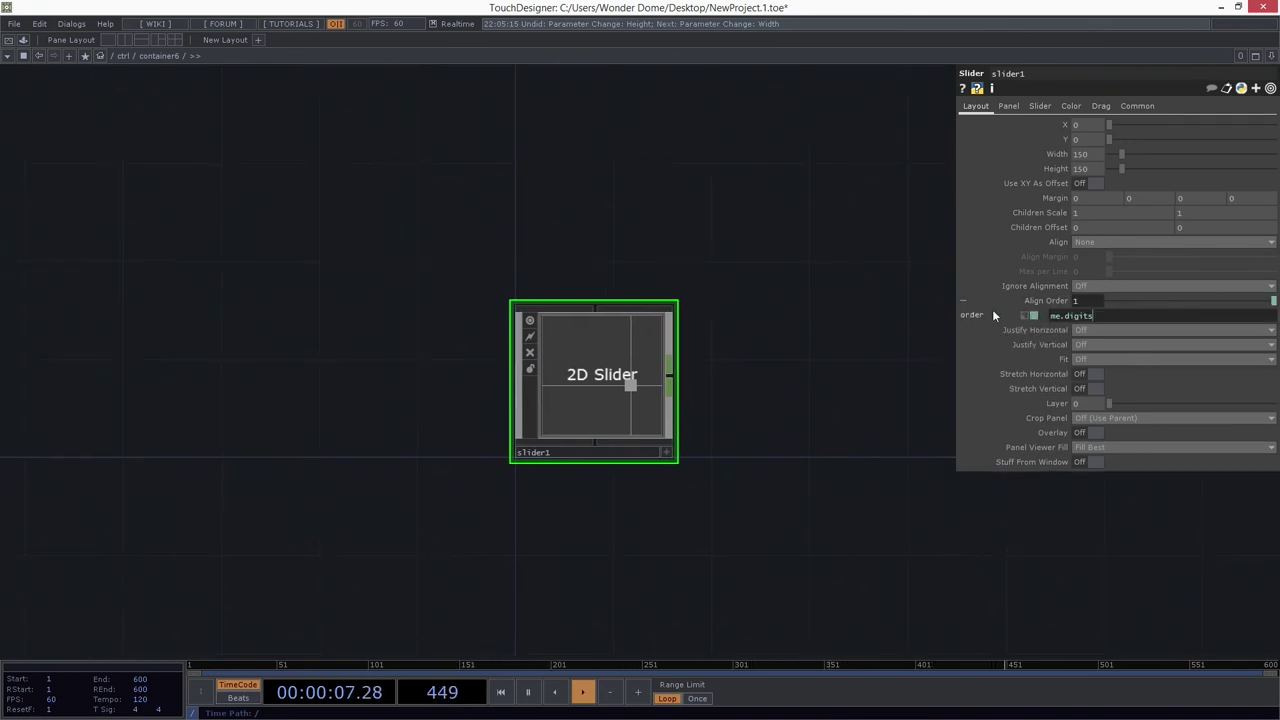
Step: Copy the 2D slider and paste three duplicates below it inside container6
drag(817, 410, 675, 287)
right_drag(675, 287, 385, 481)
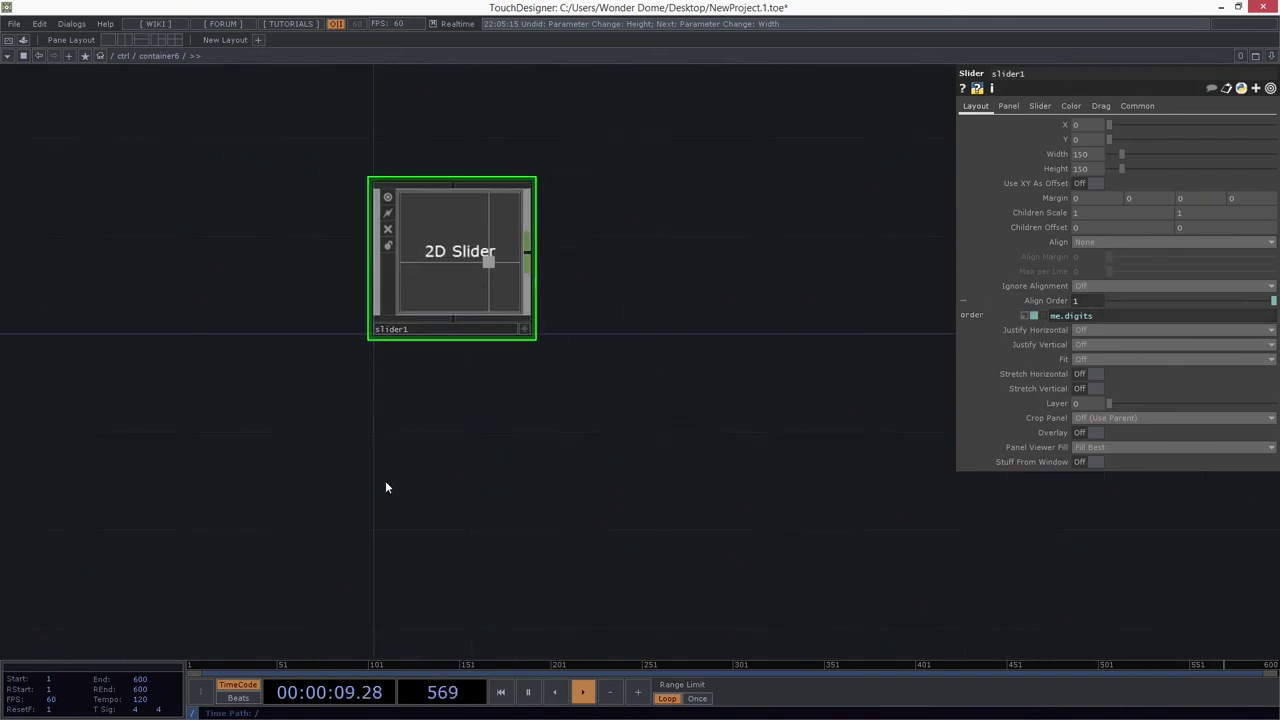
key(ctrl+c)
key(ctrl+v)
key(ctrl+v)
key(ctrl+v)
drag(736, 541, 763, 420)
scroll(731, 443, down, 1)
drag(690, 460, 668, 381)
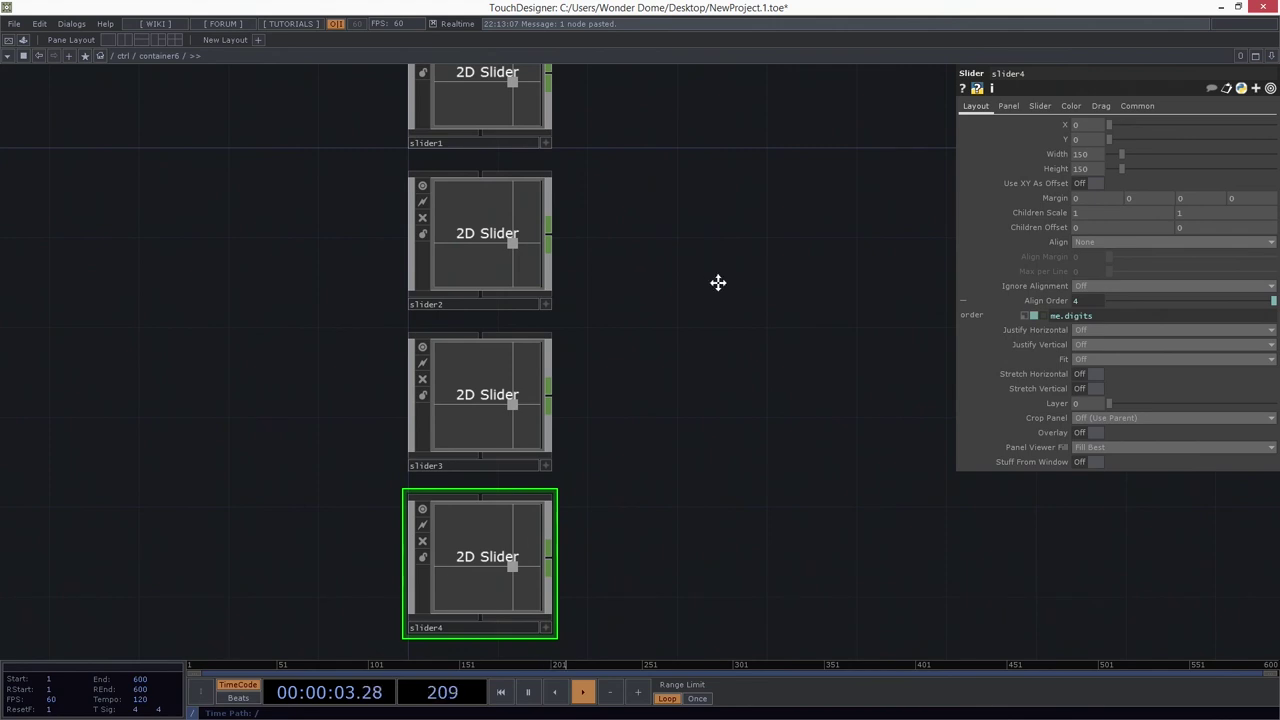
drag(717, 283, 717, 411)
drag(668, 351, 670, 333)
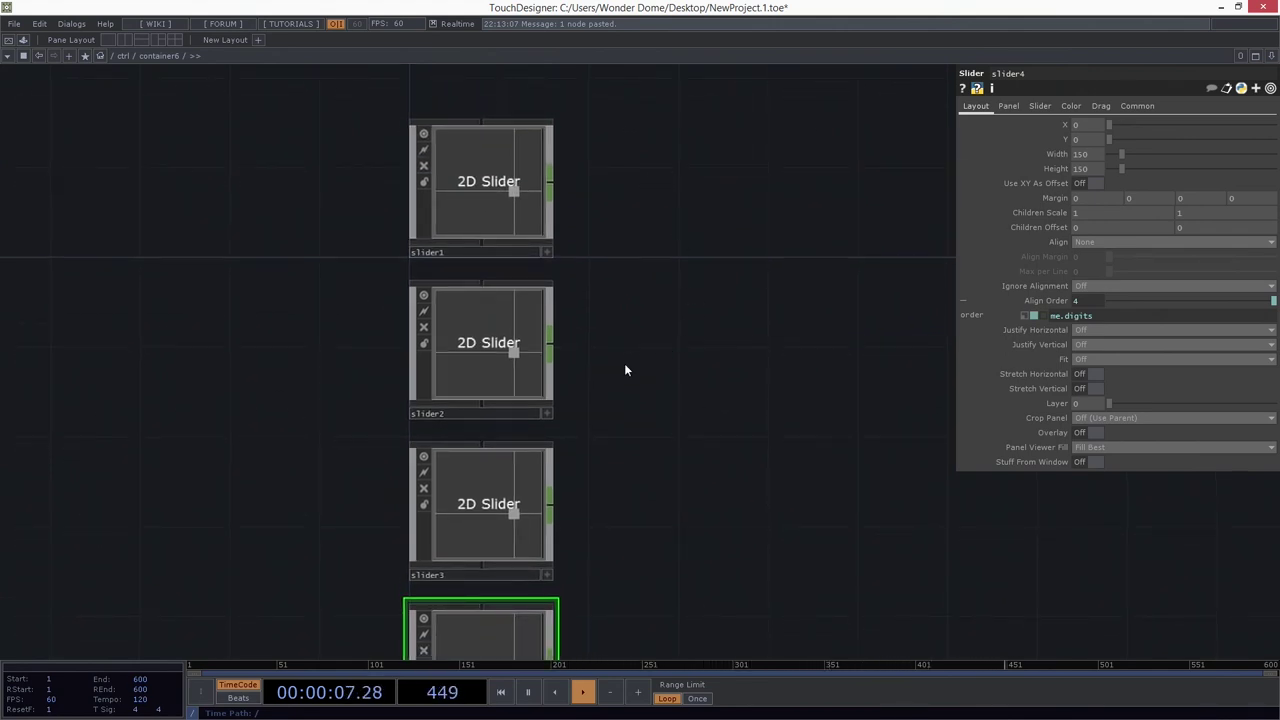
Step: Return to the ctrl network and set container6's Align to Layout Vertical Top to Bottom
key(u)
key(p)
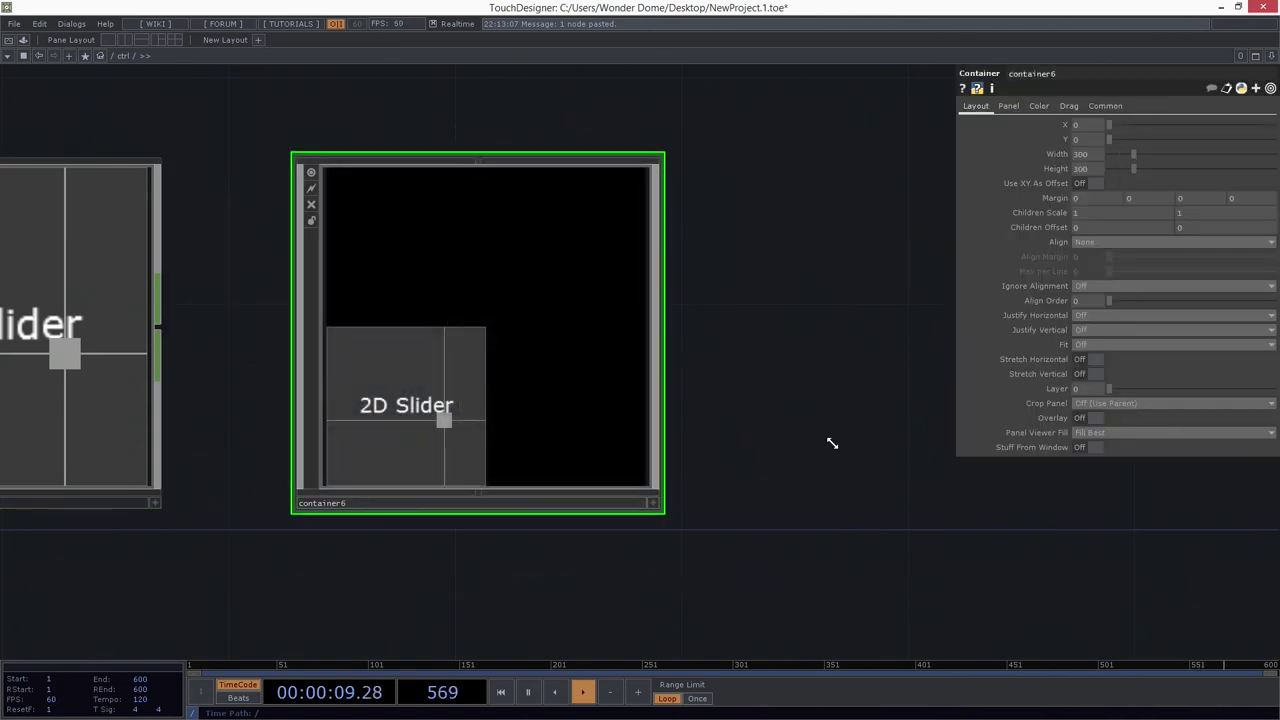
click(1104, 242)
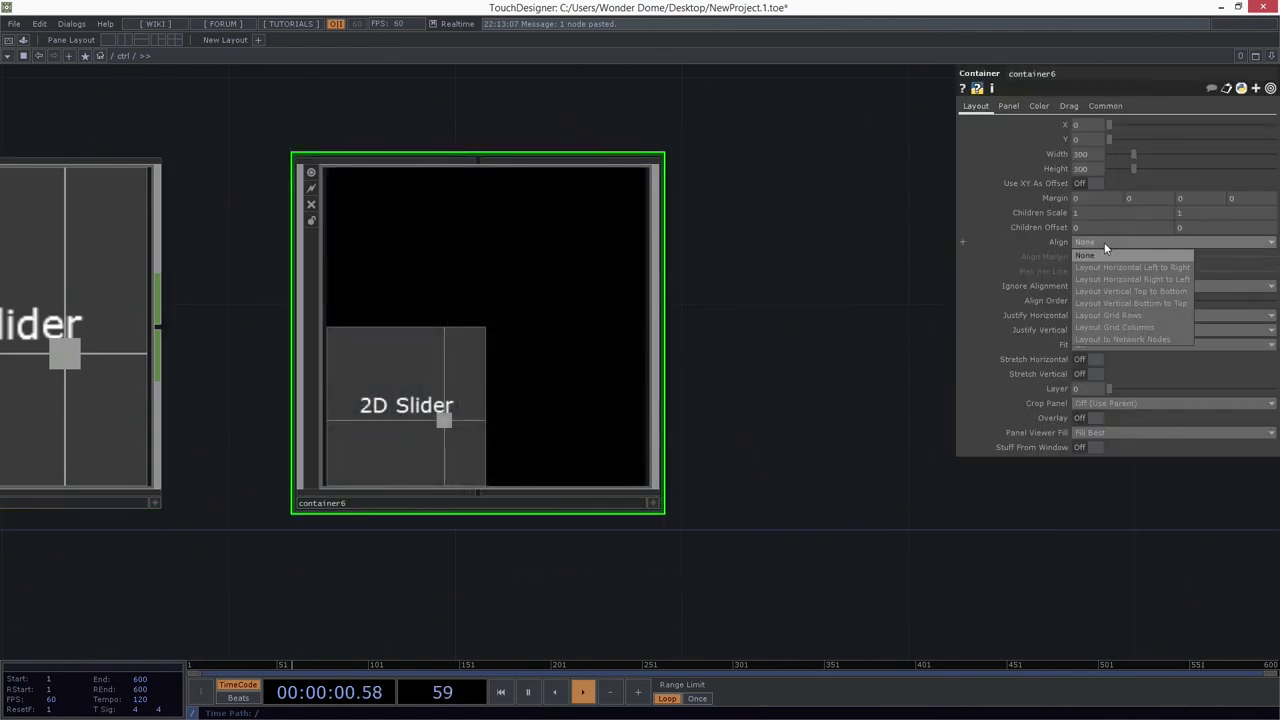
click(1165, 291)
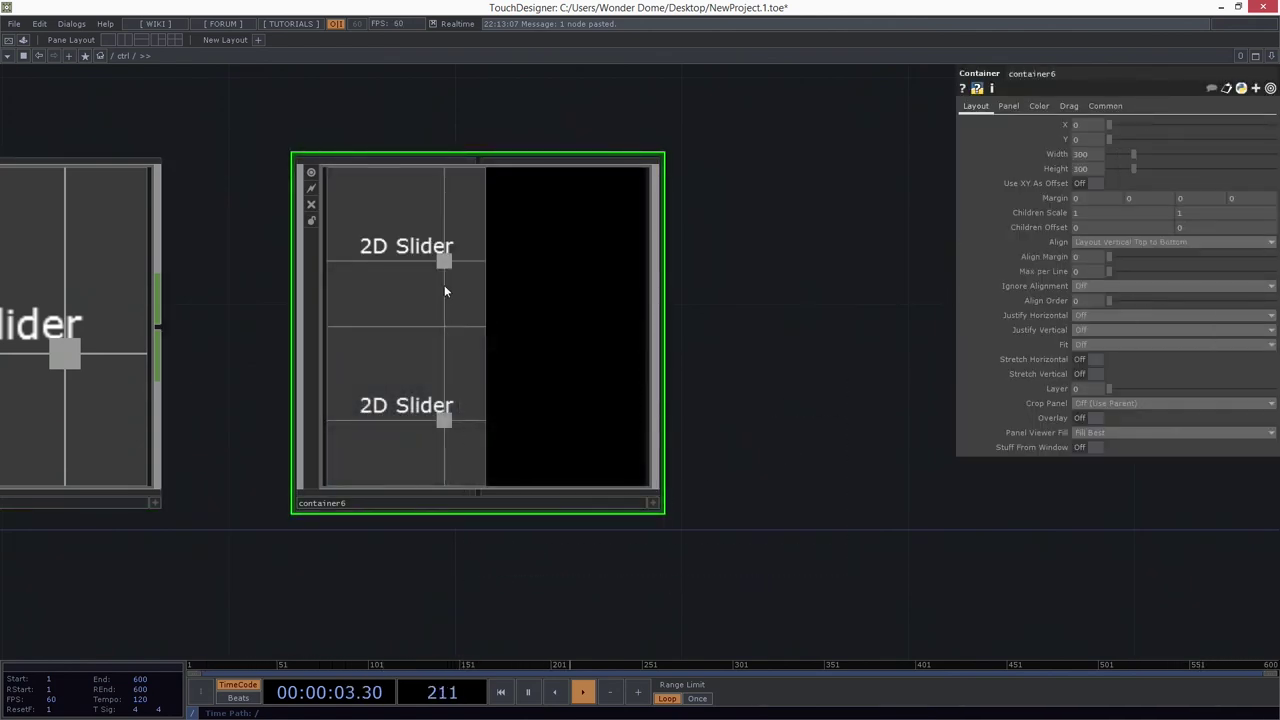
Step: Set container6's Max per Line to 2
drag(430, 536, 417, 430)
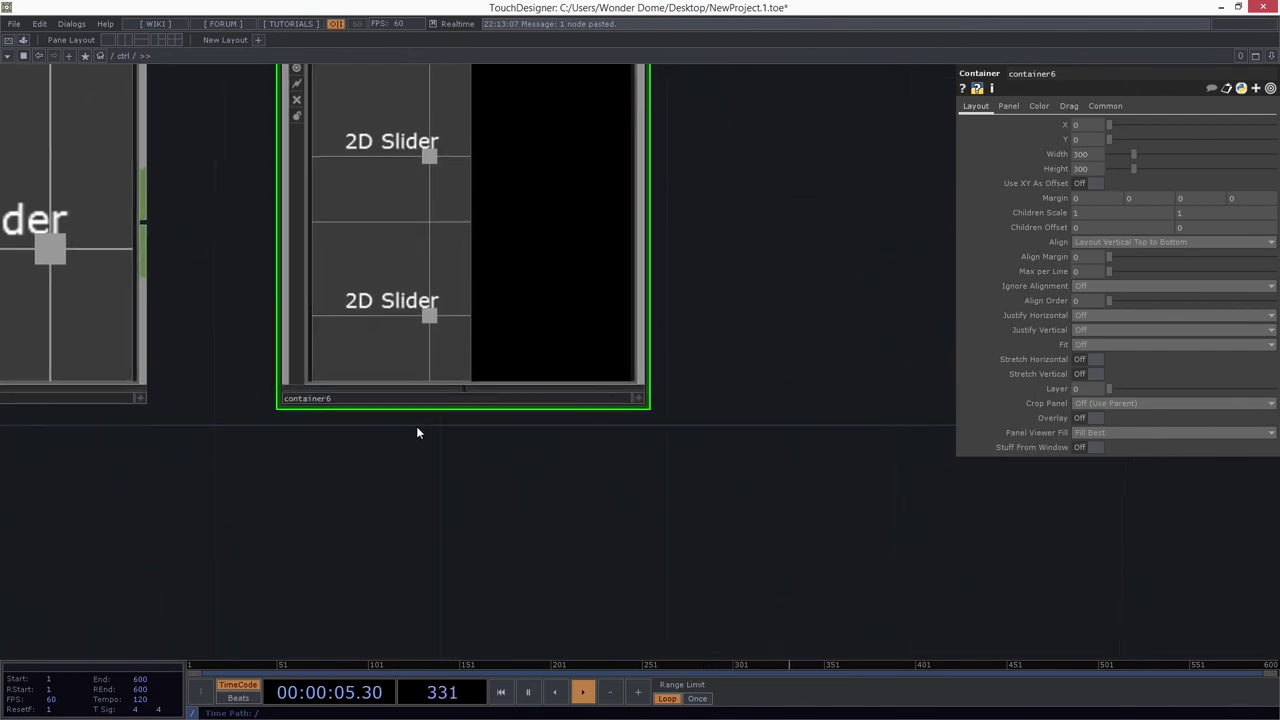
drag(814, 368, 828, 487)
drag(1088, 272, 1049, 271)
text(2)
key(Return)
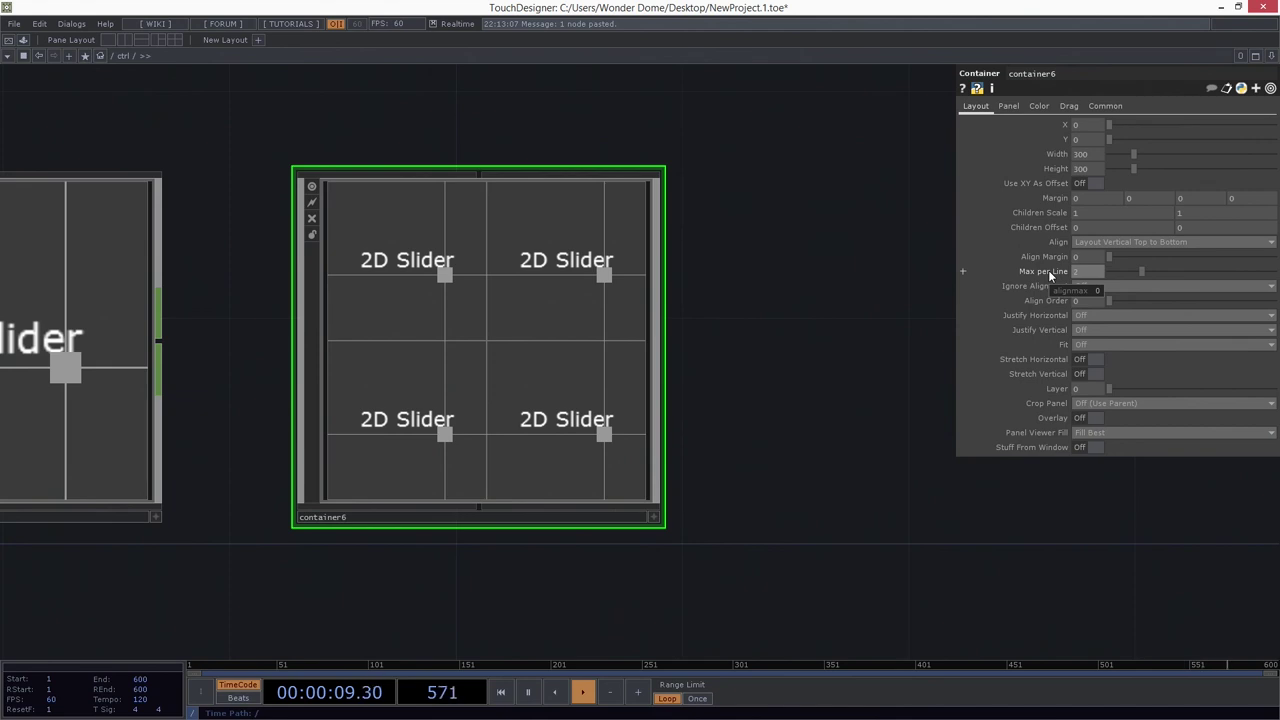
Step: Set container6's Align Margin to 4
drag(438, 273, 414, 262)
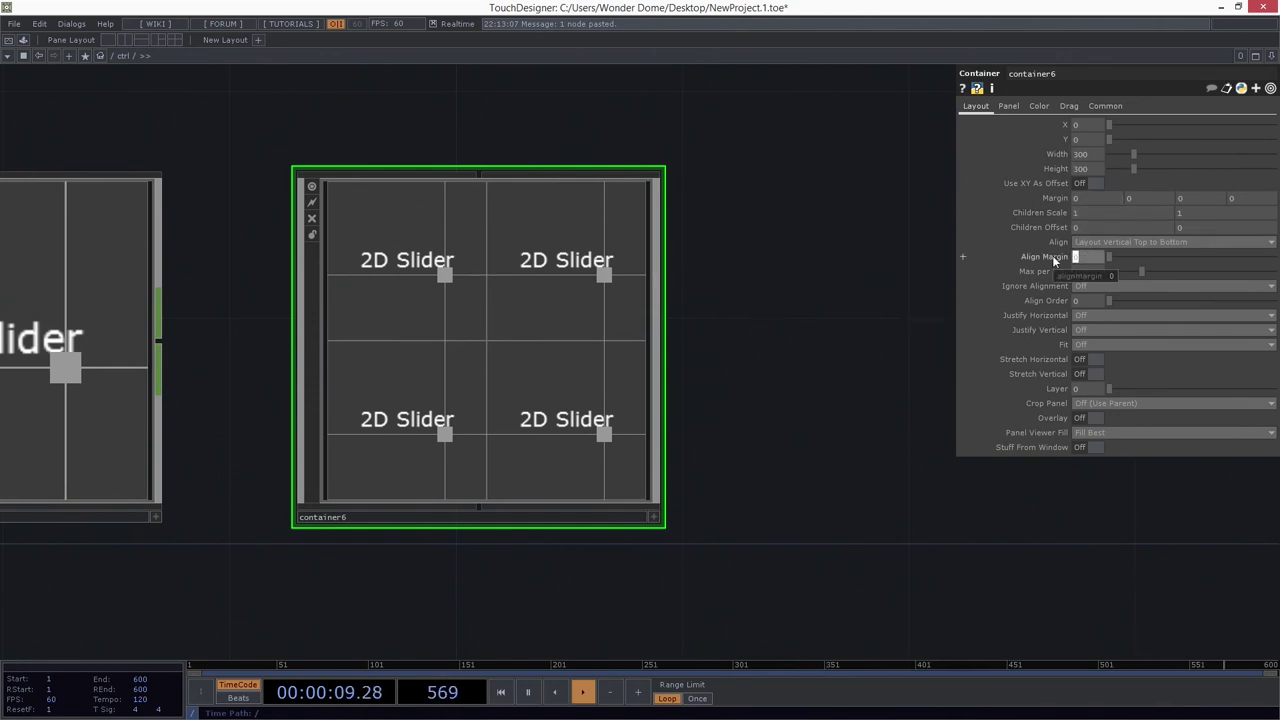
text(4)
key(Return)
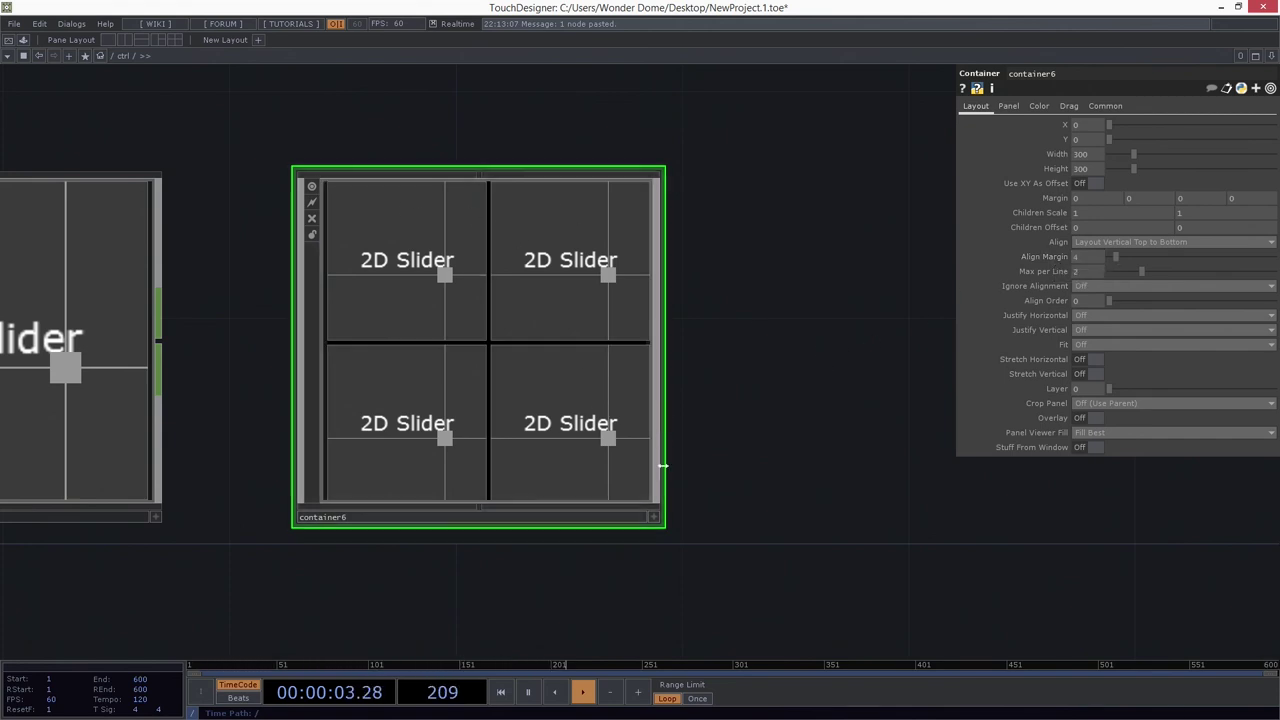
Step: Set container6's Width and Height to 304
drag(806, 308, 835, 323)
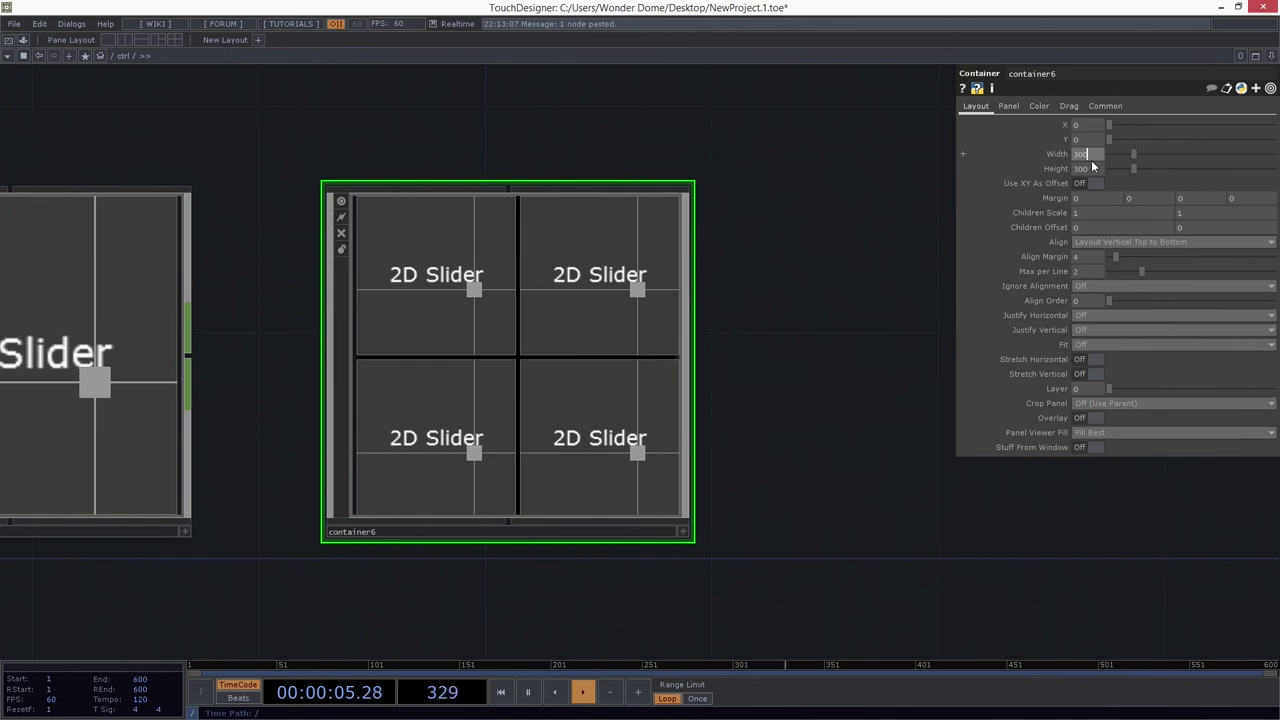
text(4)
key(Return)
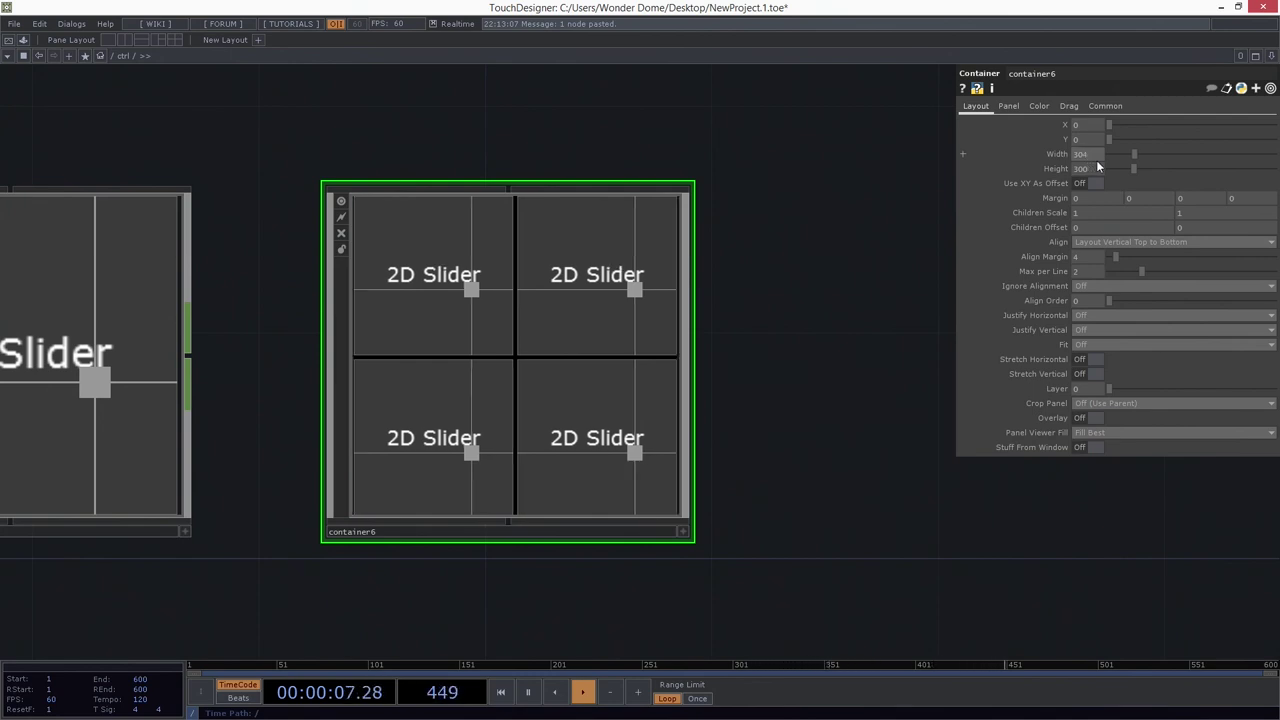
text(304)
key(Return)
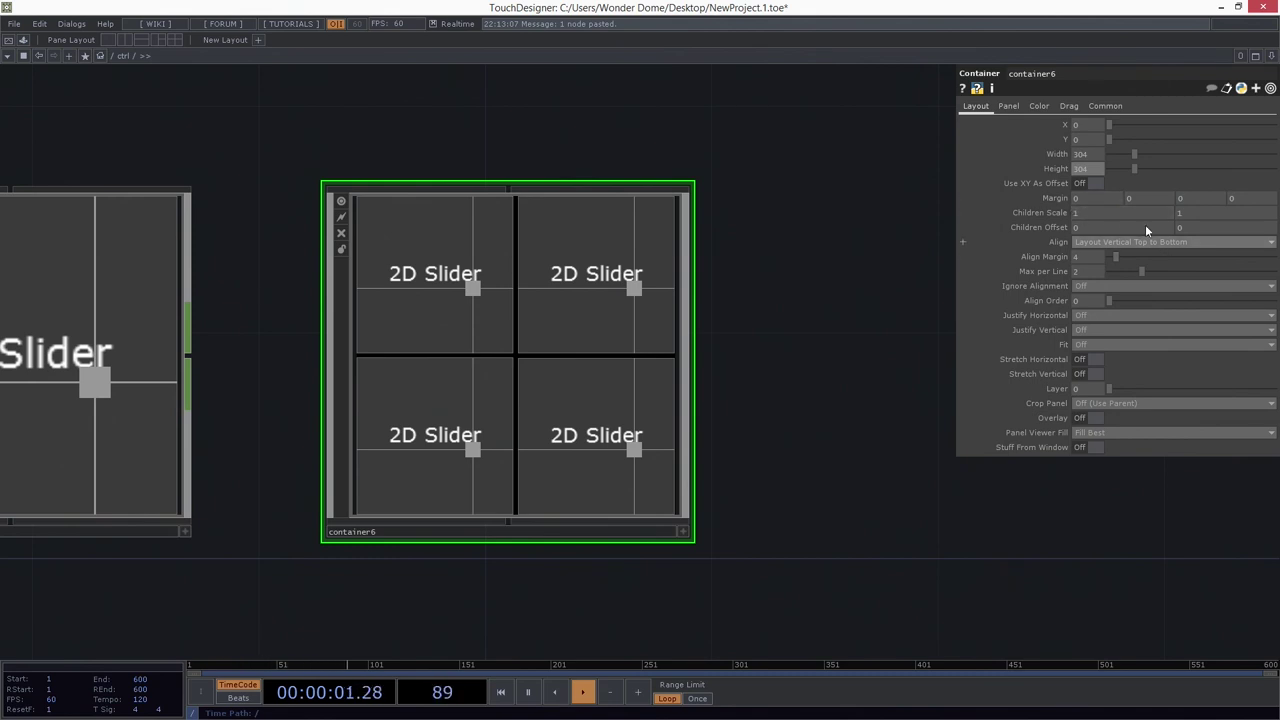
Step: Open container6 in a floating viewer, reposition its window, and try out the handles of all four 2D sliders
drag(440, 312, 452, 308)
right_click(532, 303)
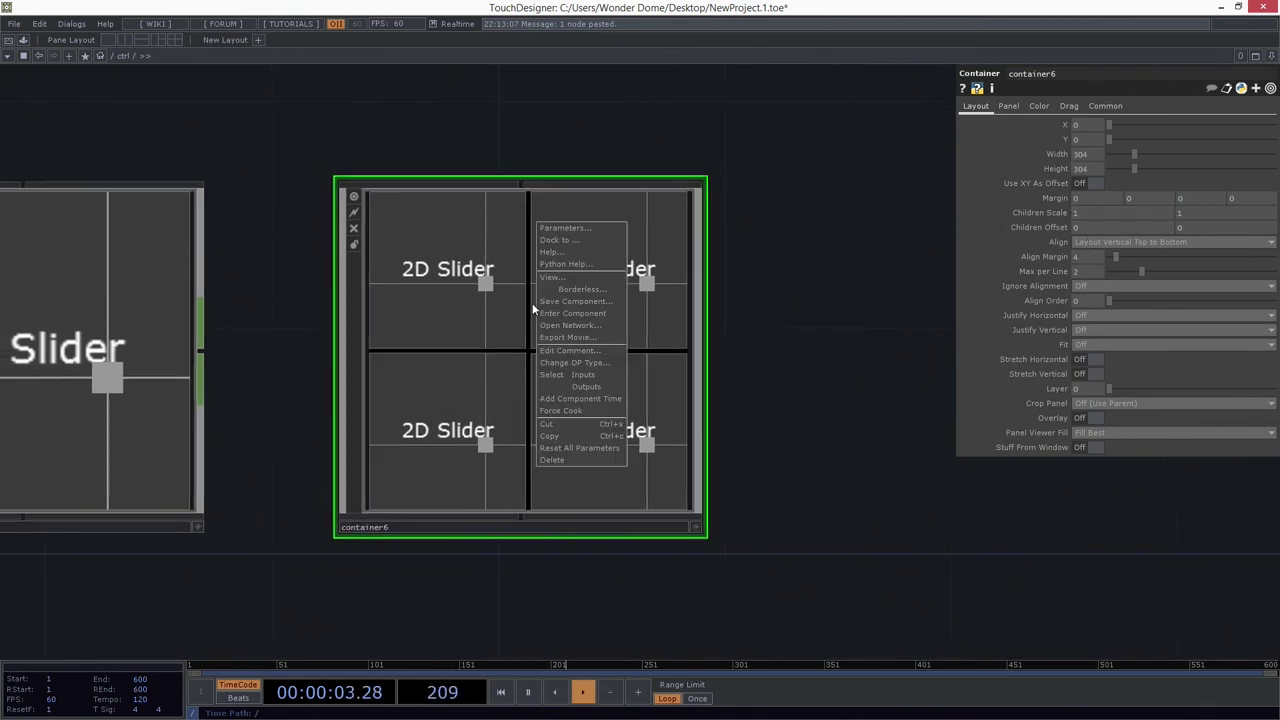
click(566, 285)
drag(205, 58, 333, 133)
drag(318, 187, 292, 194)
drag(381, 207, 386, 221)
mouse_move(320, 300)
mouse_down()
mouse_move(262, 297)
mouse_move(277, 332)
mouse_move(318, 290)
mouse_up()
mouse_move(421, 309)
mouse_down()
mouse_move(366, 275)
mouse_move(416, 301)
mouse_up()
Step: Move the handle of each 2D slider in the viewer toward the grid's outer corner
drag(317, 291, 263, 330)
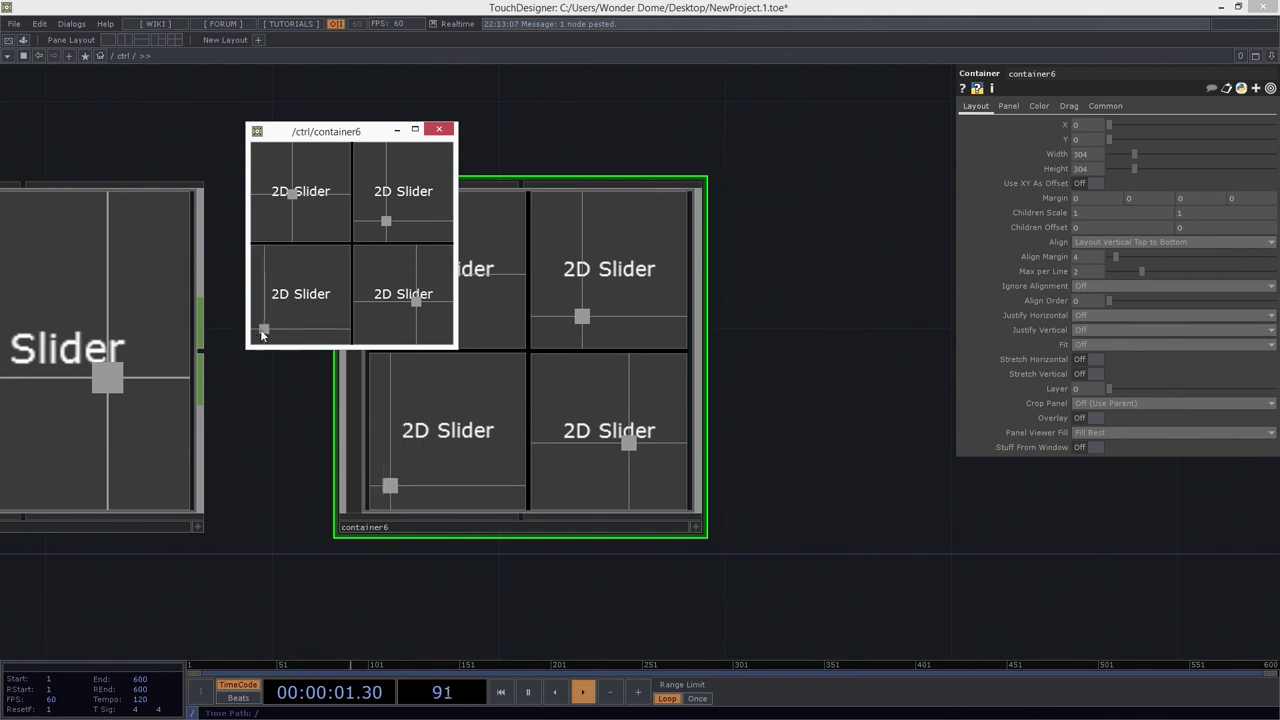
drag(416, 300, 434, 331)
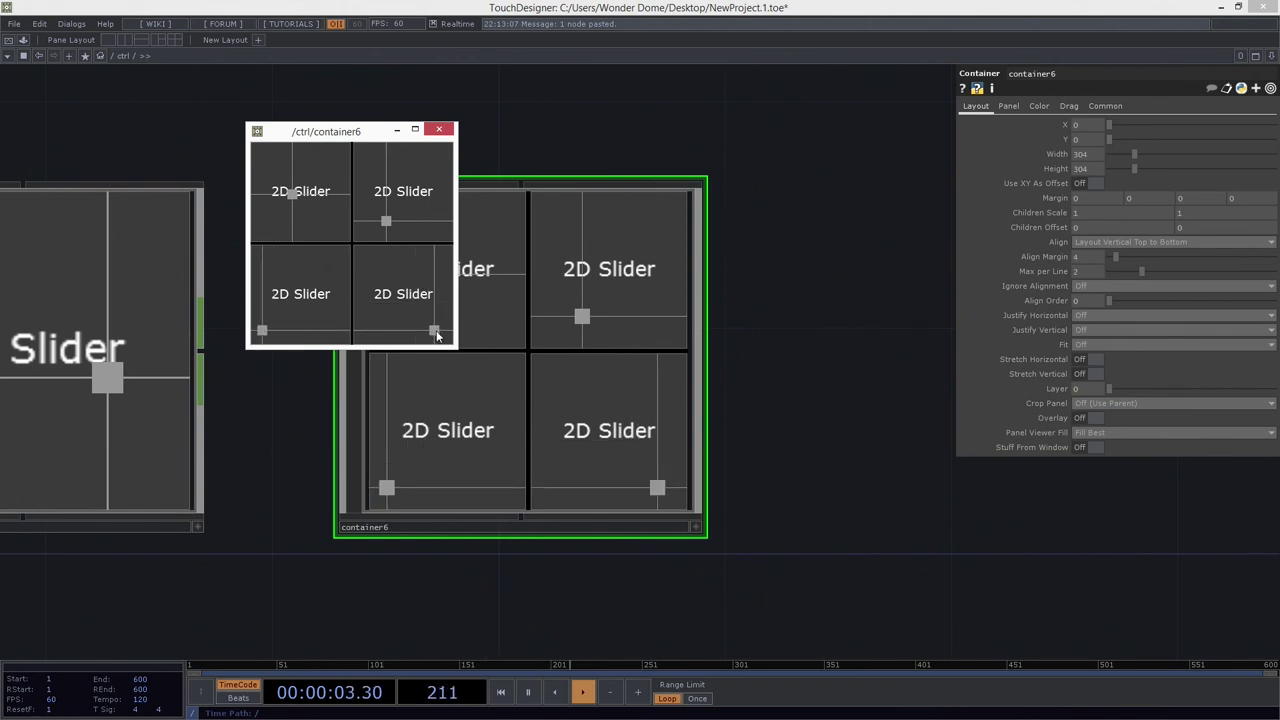
drag(401, 197, 434, 165)
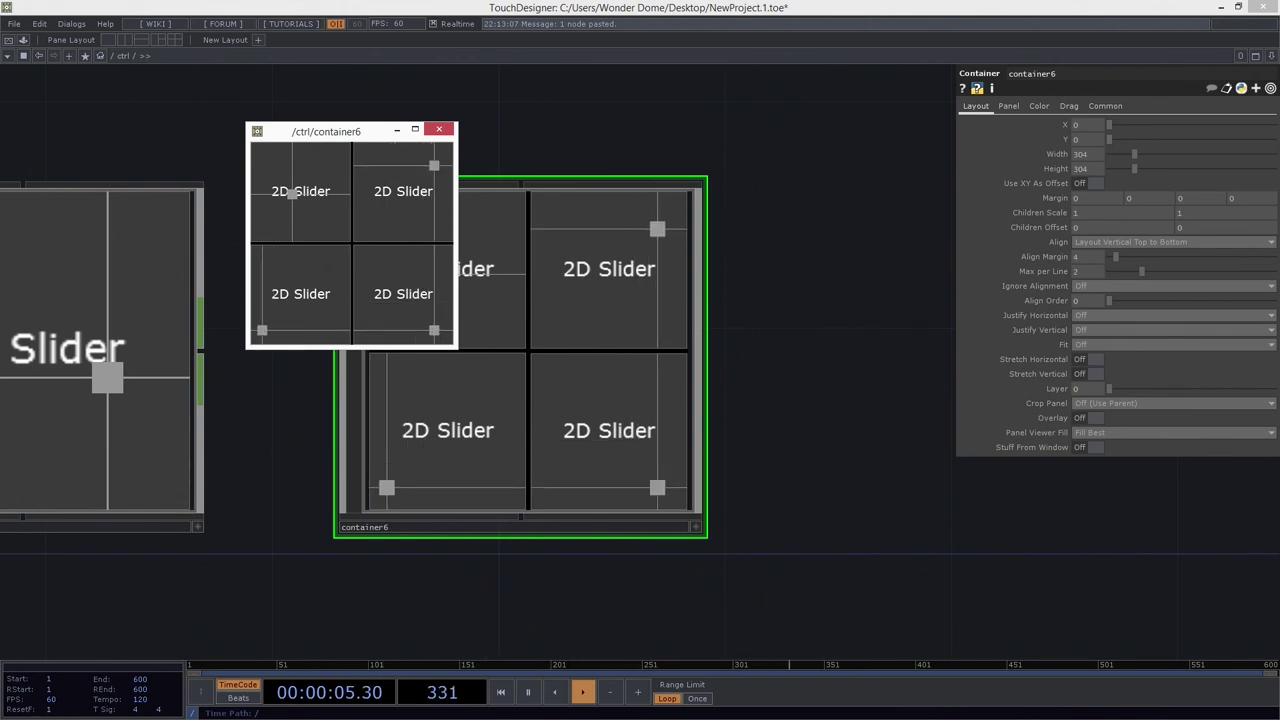
drag(291, 194, 265, 168)
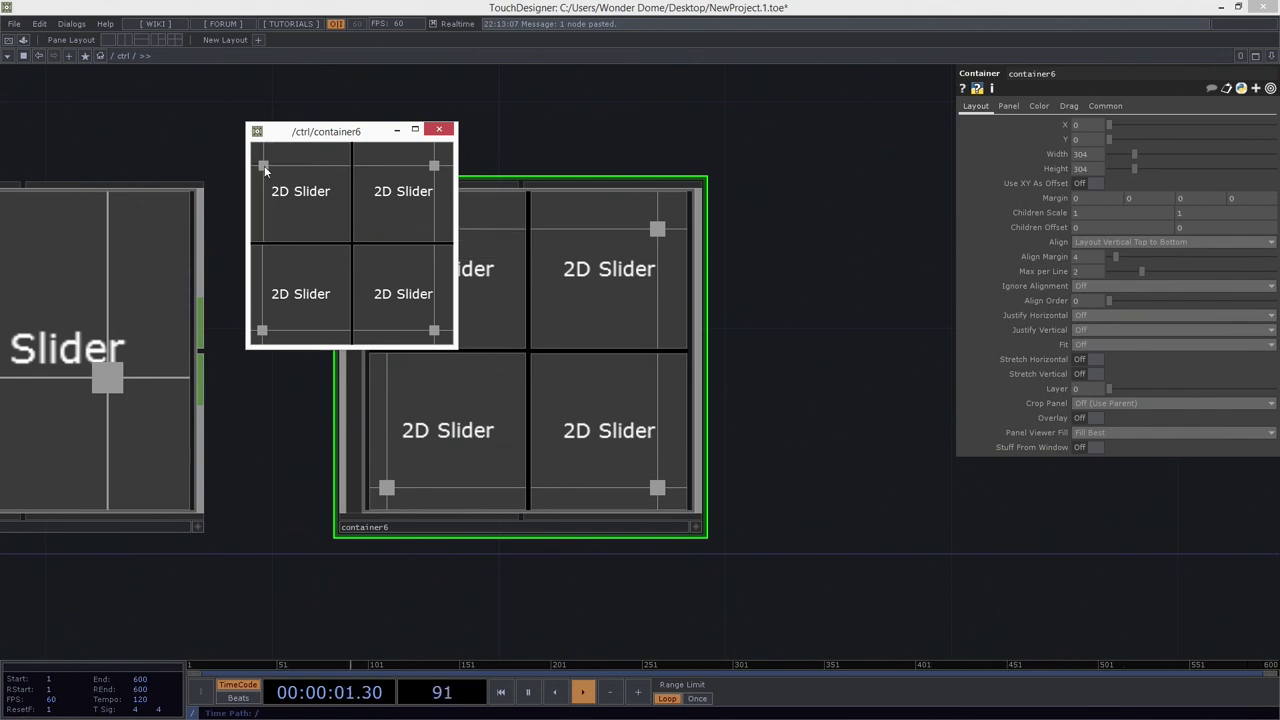
Step: Move the four 2D slider handles in the viewer back near the middle of their fields
drag(324, 231, 291, 209)
drag(296, 285, 301, 282)
click(399, 210)
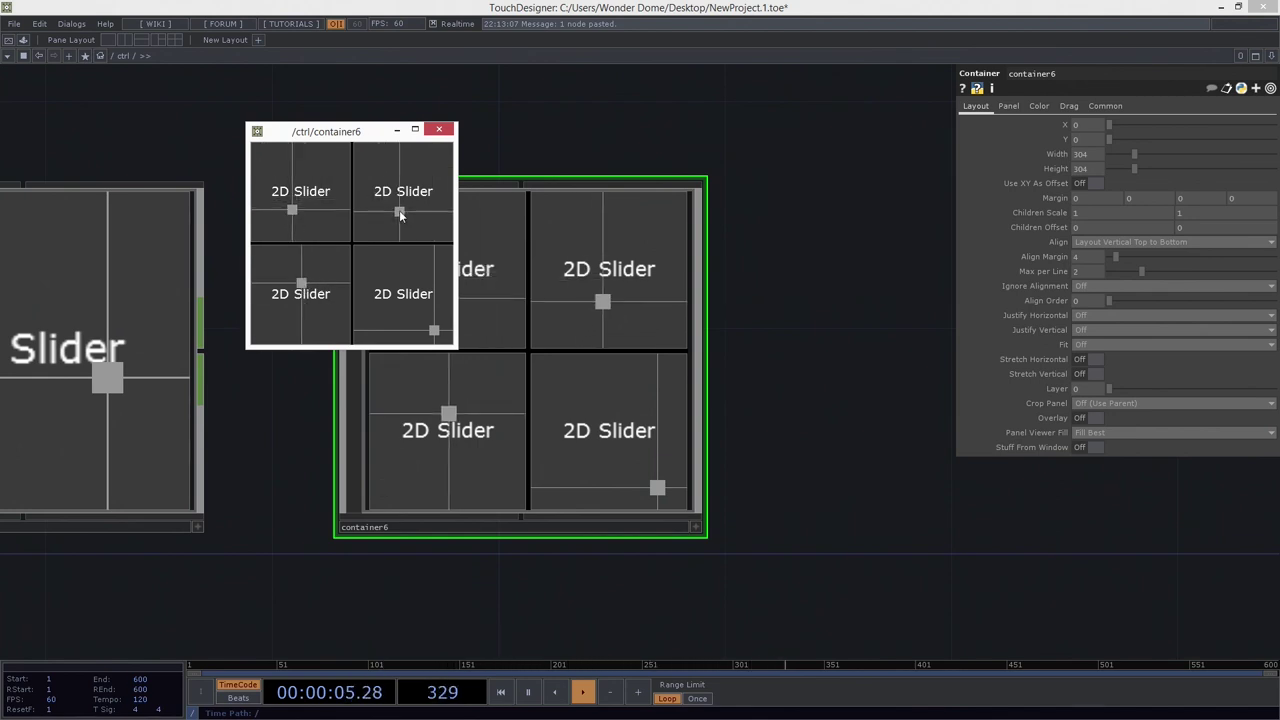
mouse_move(426, 306)
mouse_down()
mouse_move(404, 299)
mouse_move(414, 306)
mouse_up()
drag(302, 304, 294, 302)
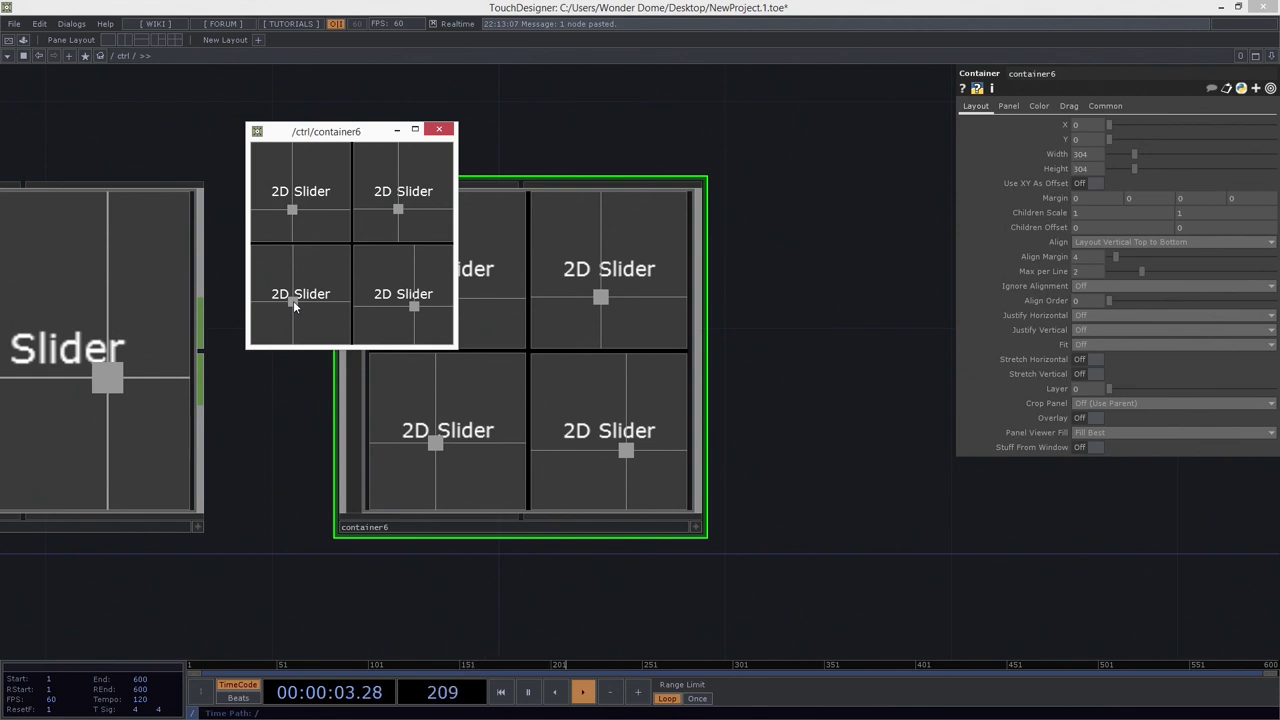
Step: Leave the ctrl network for the root level, show ctrl's parameters, and close container6's floating viewer
click(597, 403)
scroll(590, 405, down, 5)
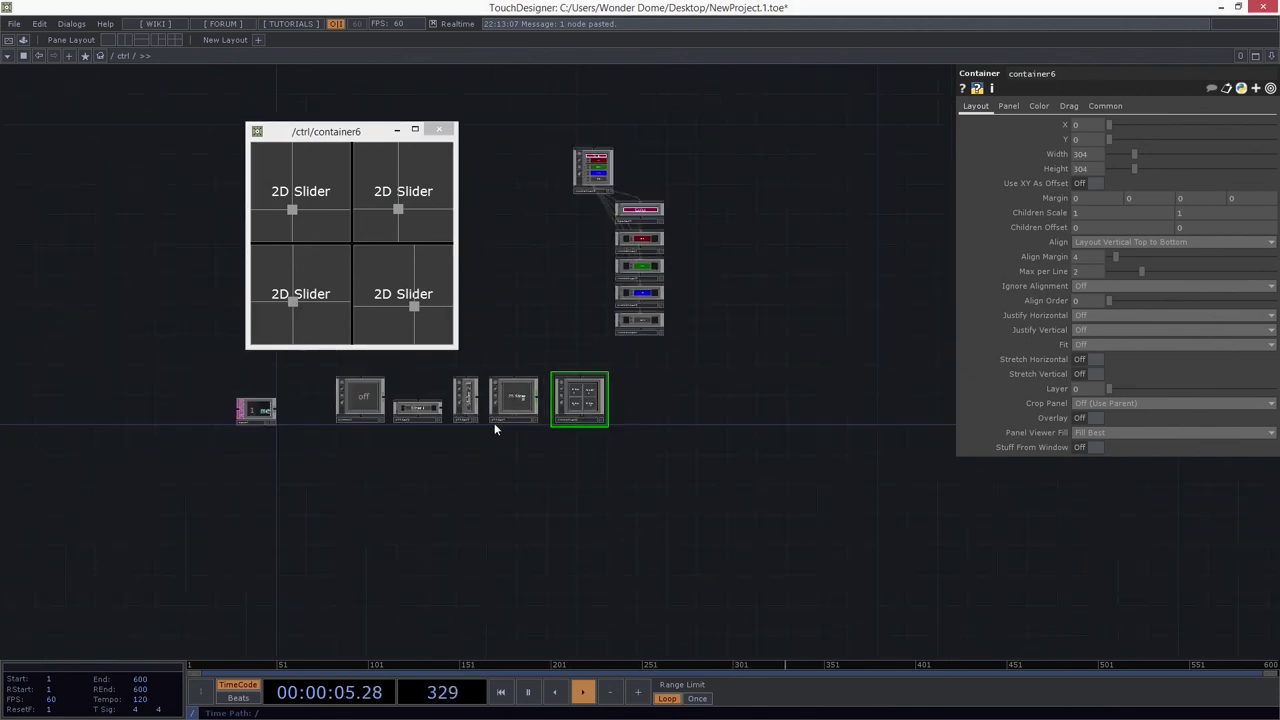
scroll(494, 429, up, 3)
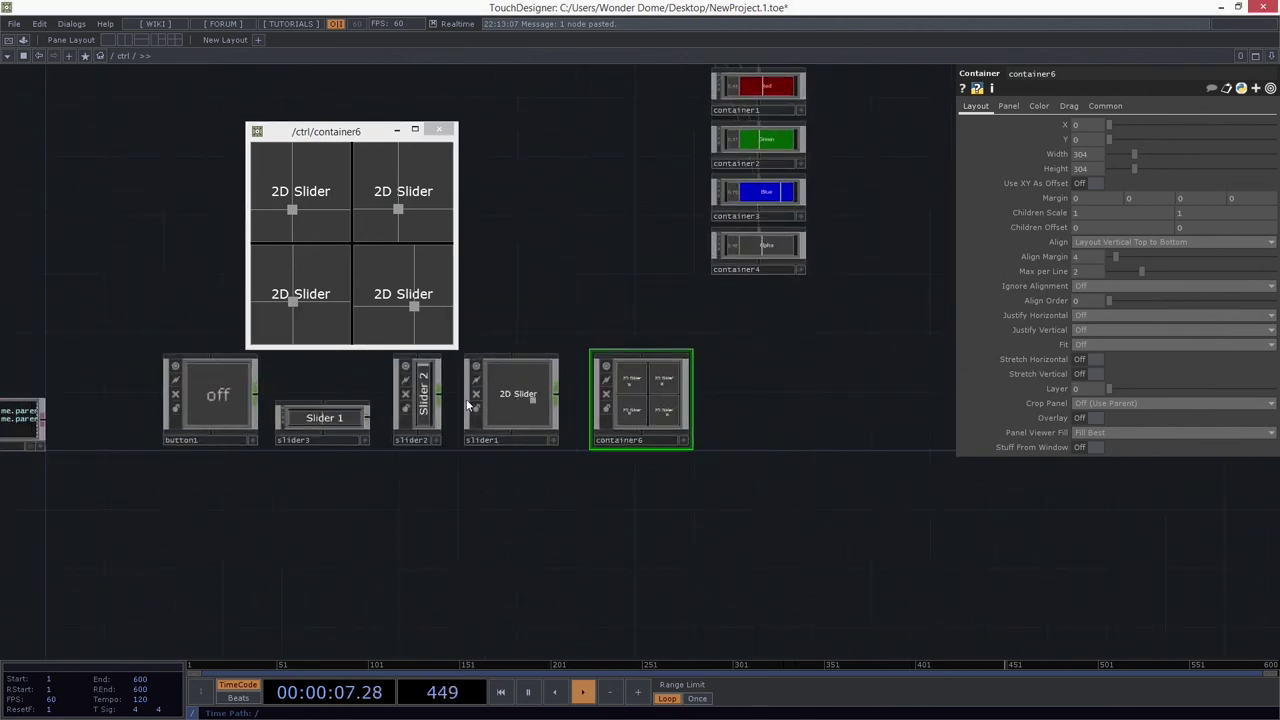
scroll(360, 482, down, 6)
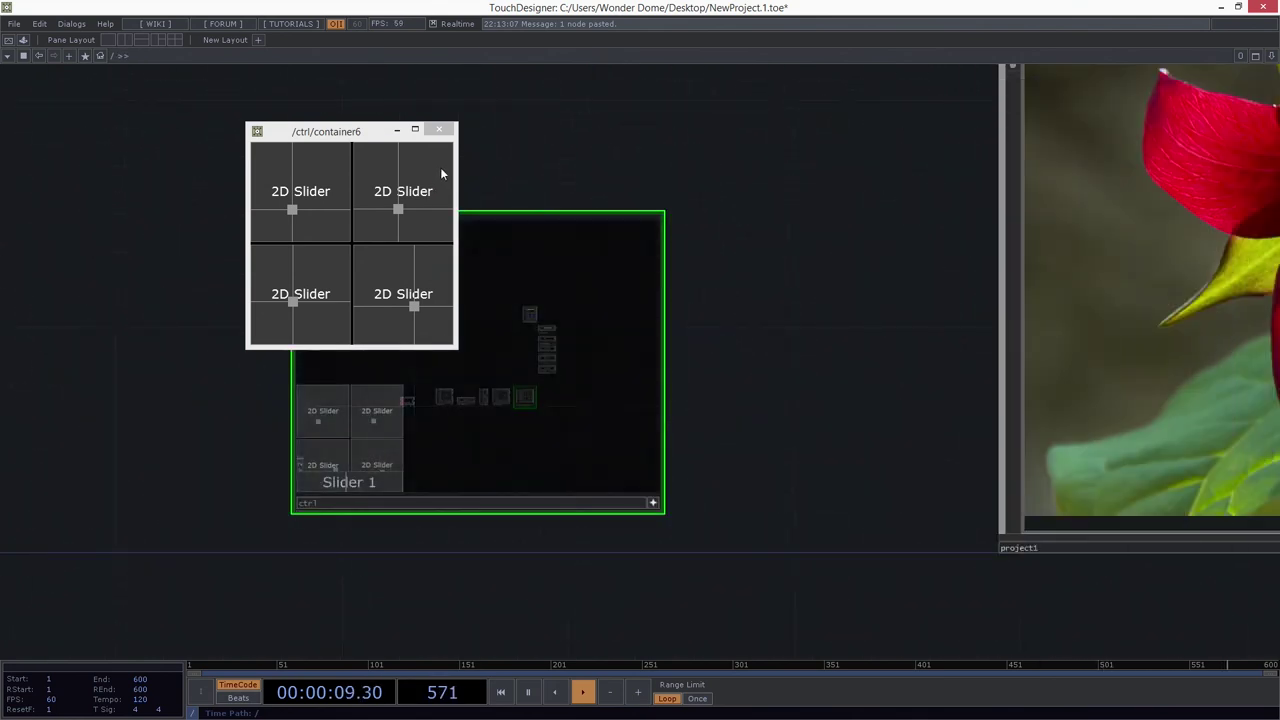
key(p)
click(438, 129)
Step: Test the grid's upper-right 2D slider directly on the ctrl panel at root level
scroll(340, 420, up, 3)
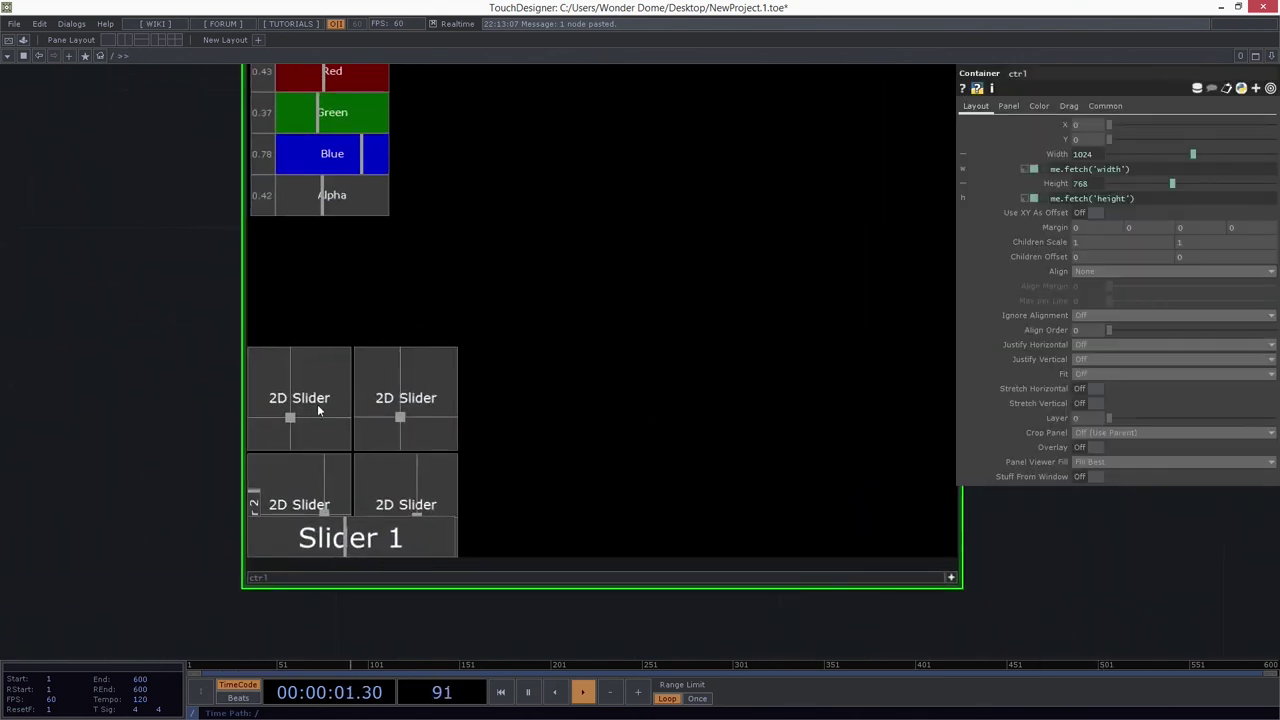
drag(112, 306, 51, 463)
drag(172, 571, 191, 422)
mouse_move(357, 428)
mouse_down()
mouse_move(372, 428)
mouse_move(341, 417)
mouse_up()
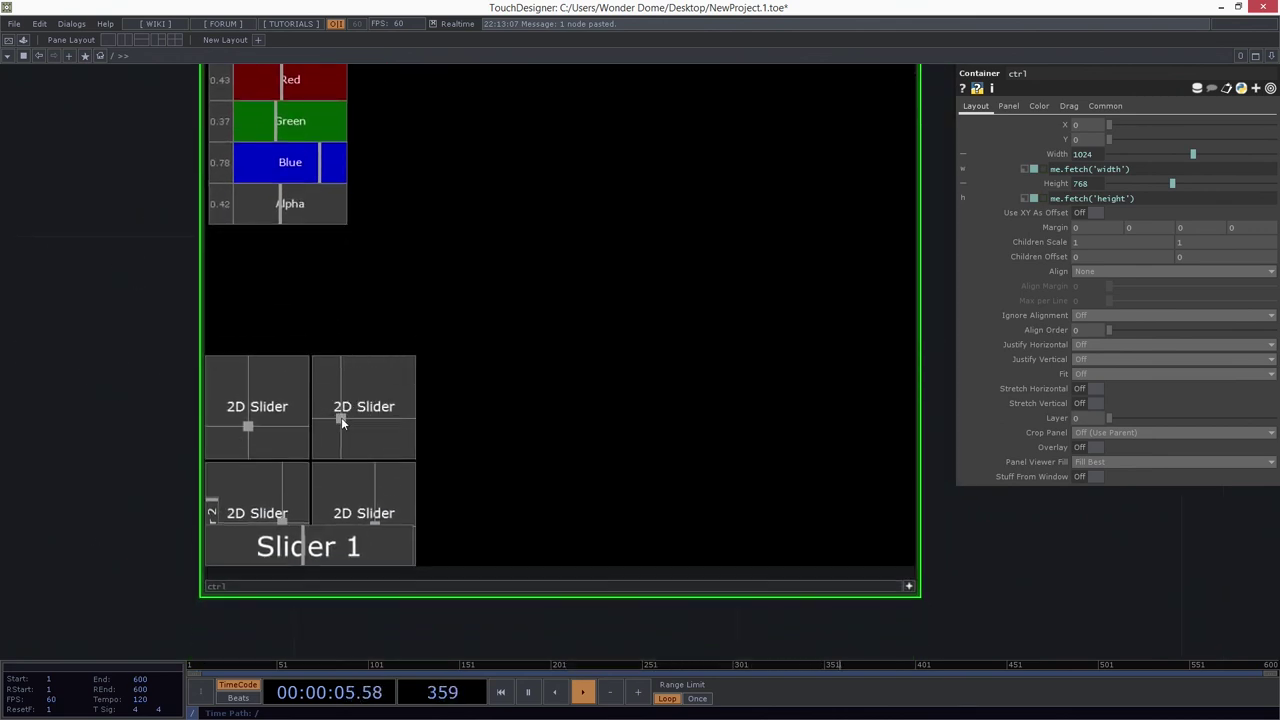
Step: Split the workspace into two panes showing the whole ctrl panel and the ctrl network around container6, undoing the accidental node resize
click(125, 40)
drag(745, 370, 695, 393)
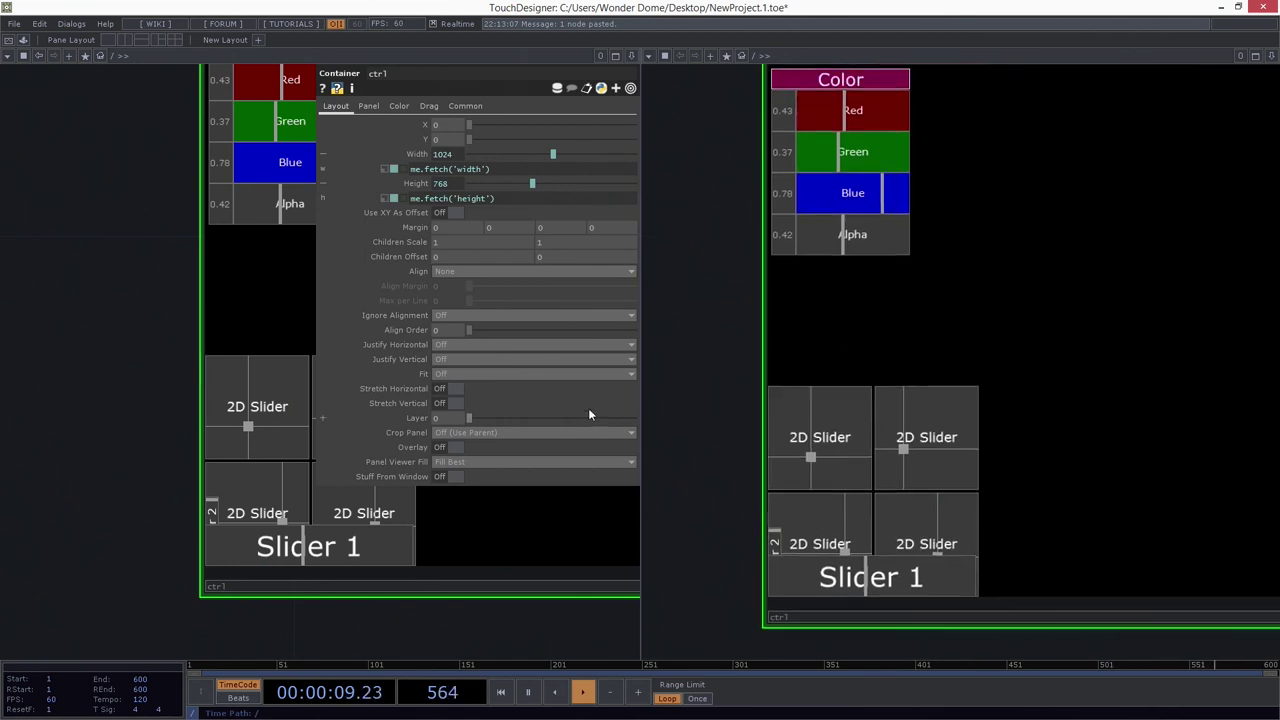
key(i)
scroll(941, 457, up, 4)
drag(802, 383, 640, 383)
drag(1156, 396, 818, 314)
drag(454, 601, 329, 624)
scroll(346, 602, down, 3)
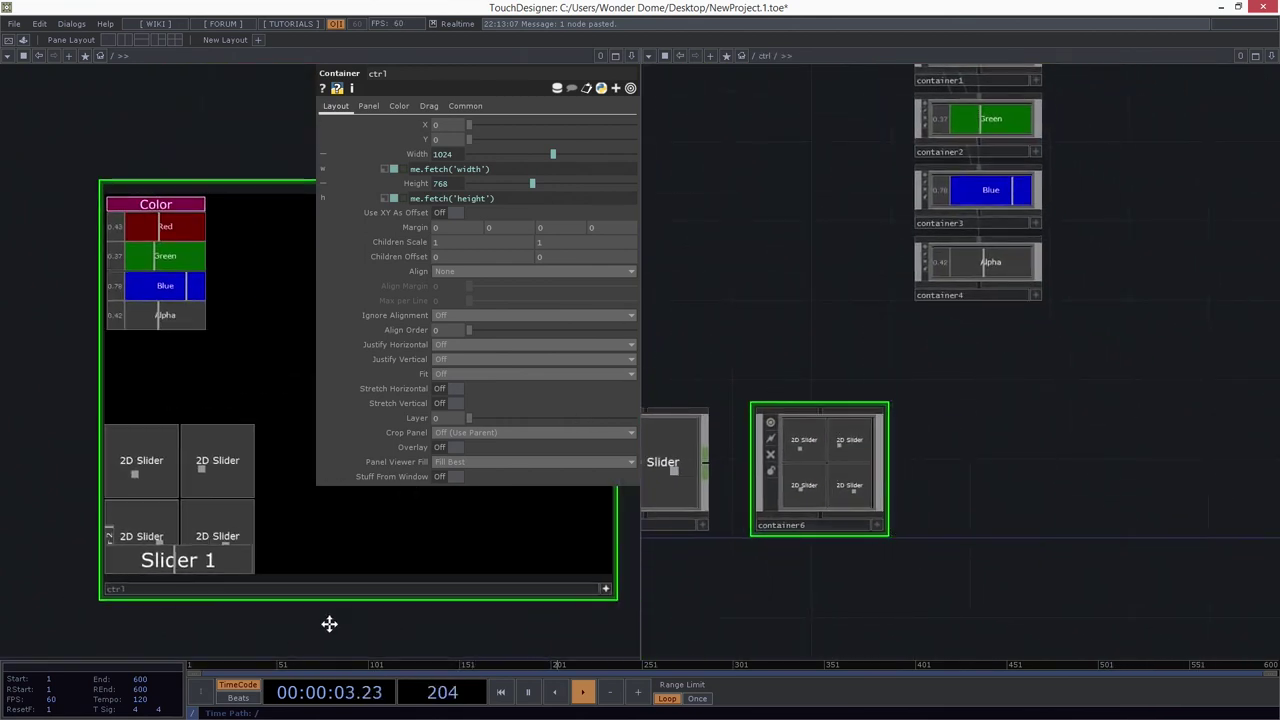
key(p)
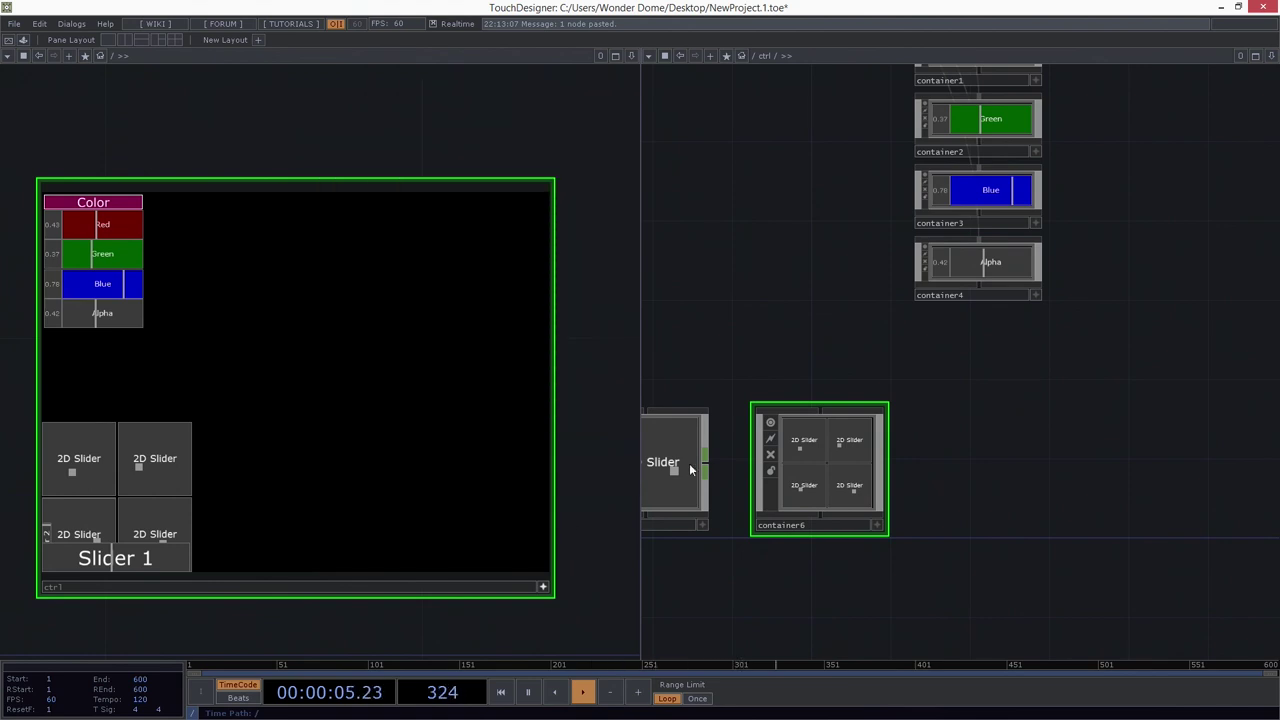
drag(692, 492, 846, 495)
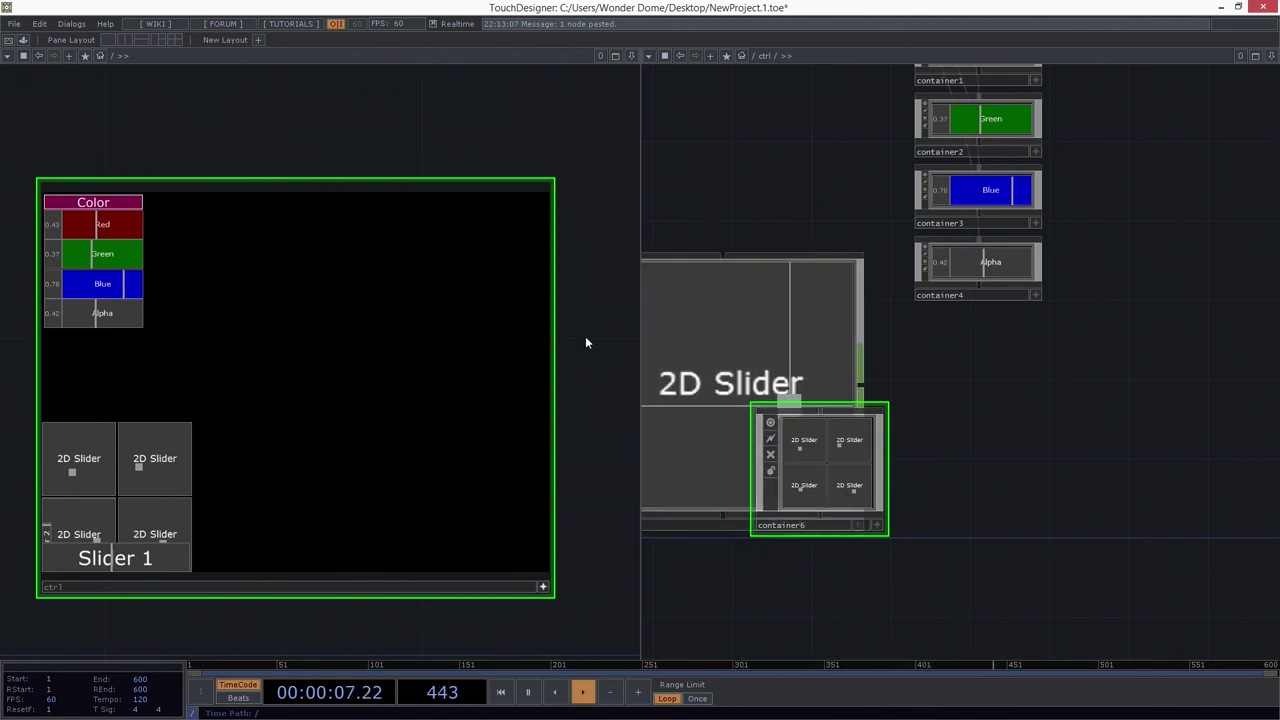
key(ctrl+z)
Step: Show container6's parameters and set its X to 717 so the grid sits near the ctrl panel's right edge
key(p)
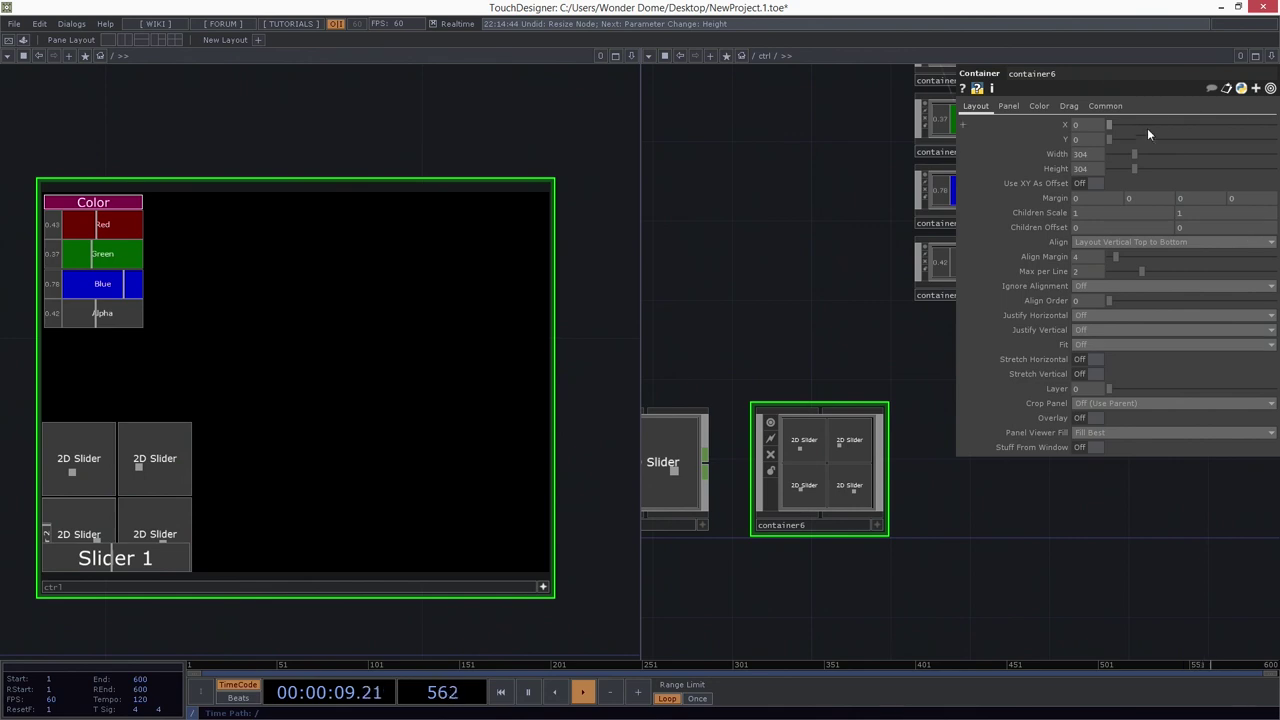
drag(1109, 124, 1170, 132)
scroll(529, 423, up, 4)
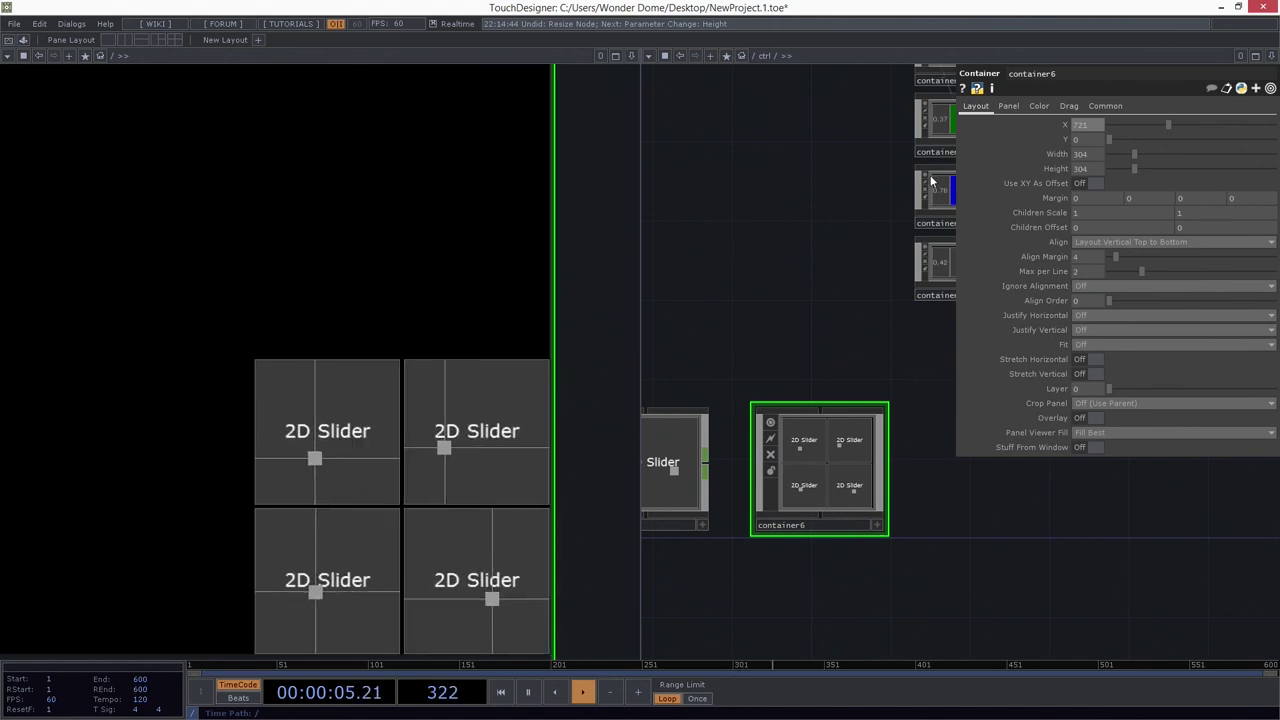
mouse_move(1090, 127)
middle_down()
mouse_move(1110, 127)
mouse_move(1070, 127)
mouse_move(1088, 127)
middle_up()
drag(704, 378, 744, 290)
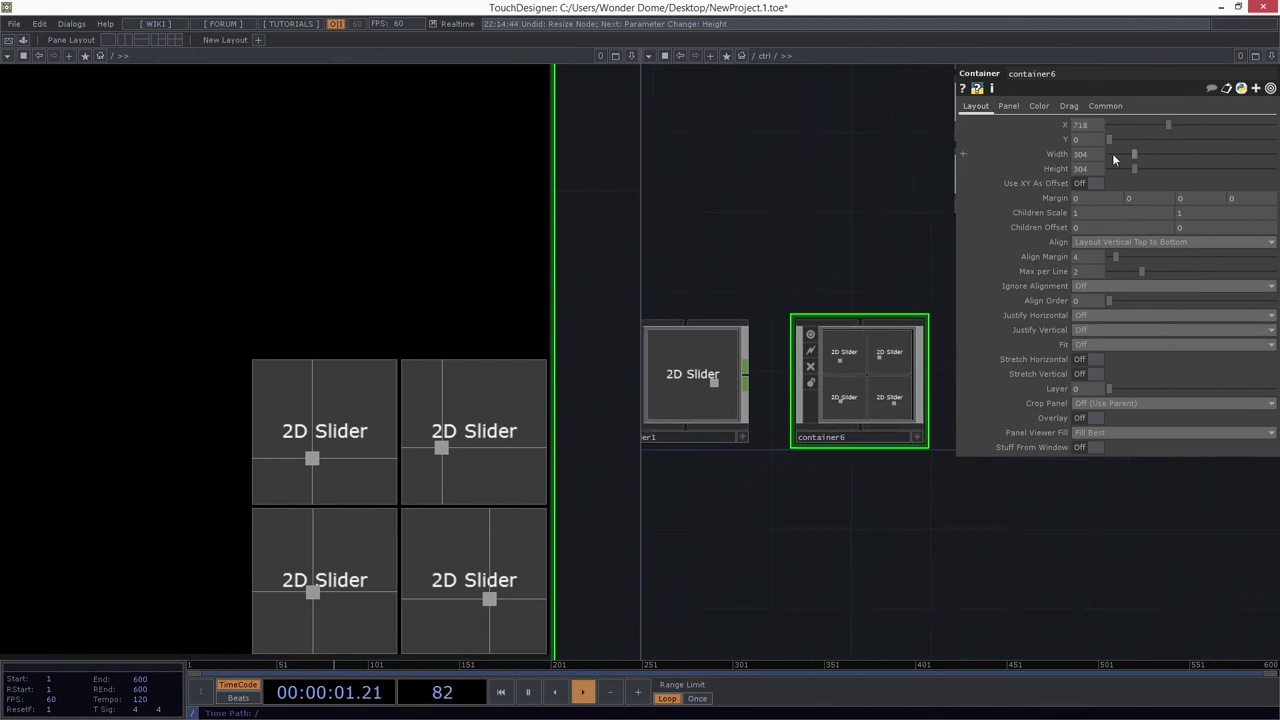
drag(1101, 127, 1092, 100)
middle_drag(1092, 105, 1092, 110)
drag(790, 262, 819, 225)
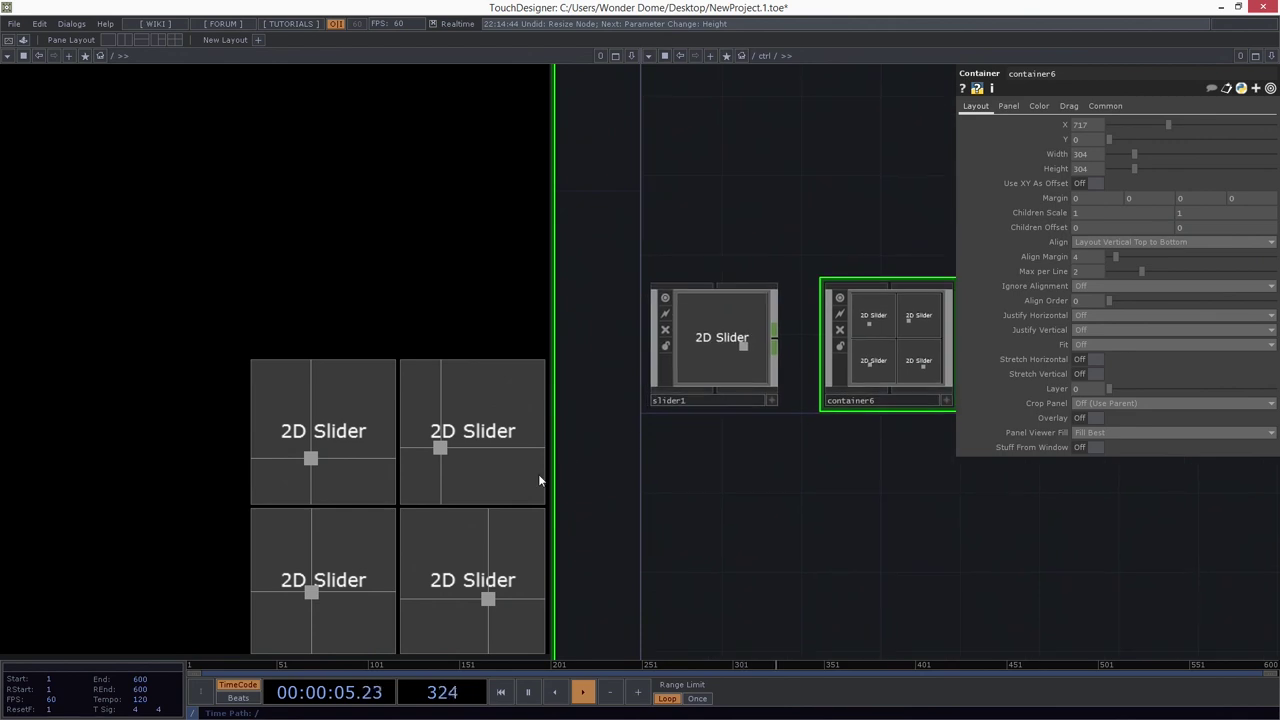
drag(587, 470, 601, 326)
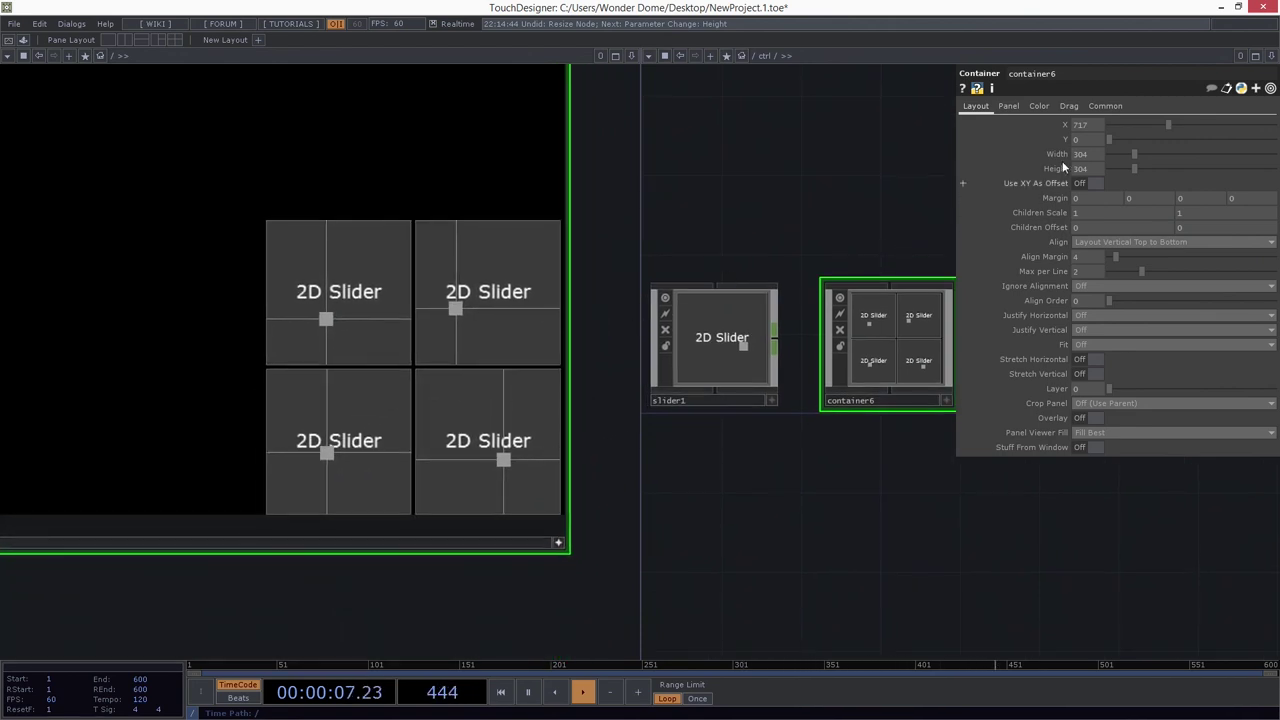
Step: Set container6's Y to 6 to lift the grid slightly off the ctrl panel's bottom edge
mouse_move(1100, 143)
middle_down()
mouse_move(1100, 129)
mouse_move(1123, 142)
middle_up()
middle_drag(724, 222, 760, 212)
drag(762, 213, 742, 376)
drag(790, 312, 874, 354)
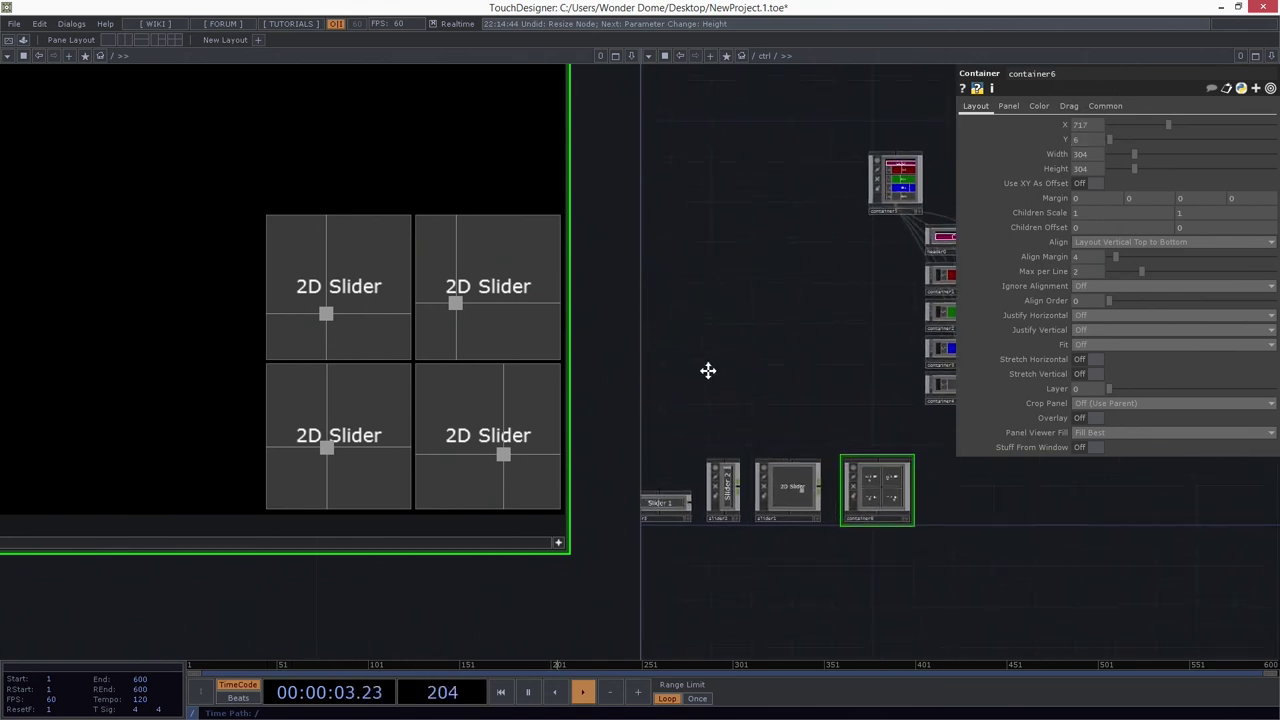
Step: Undo the accidental resize of the container6 node and return the first pane to the root-level ctrl panel
key(h)
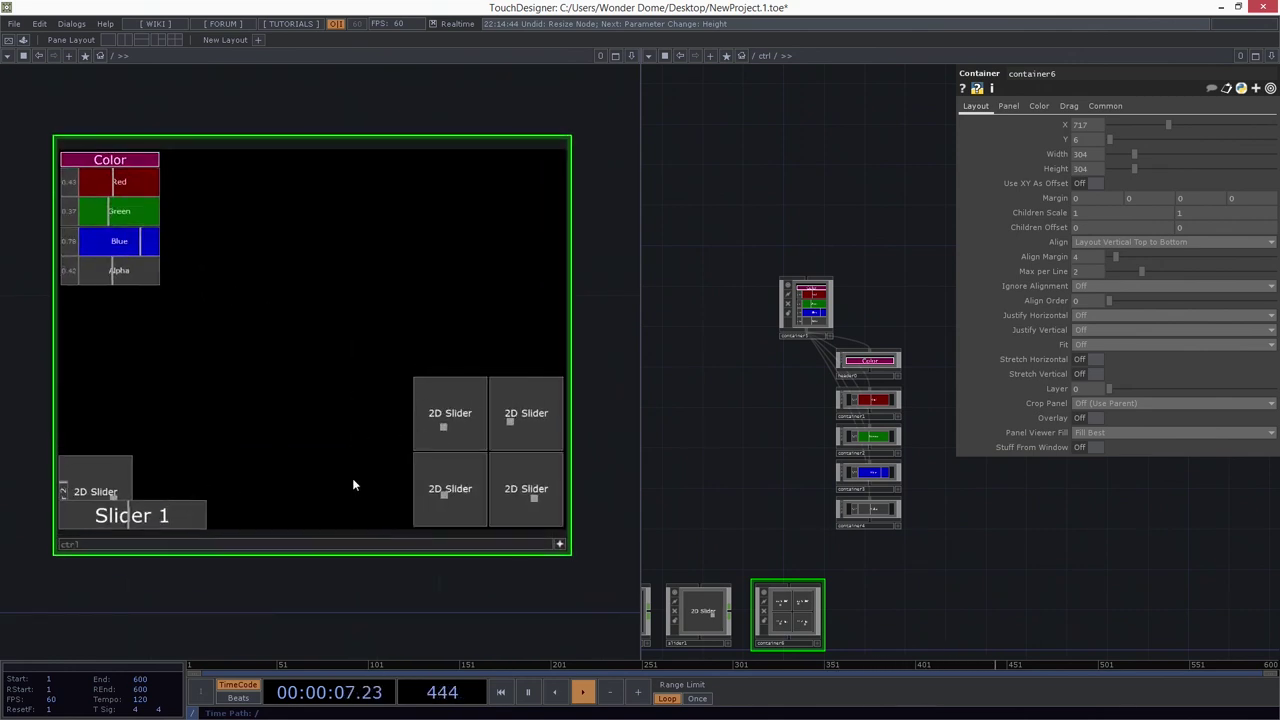
scroll(448, 428, up, 5)
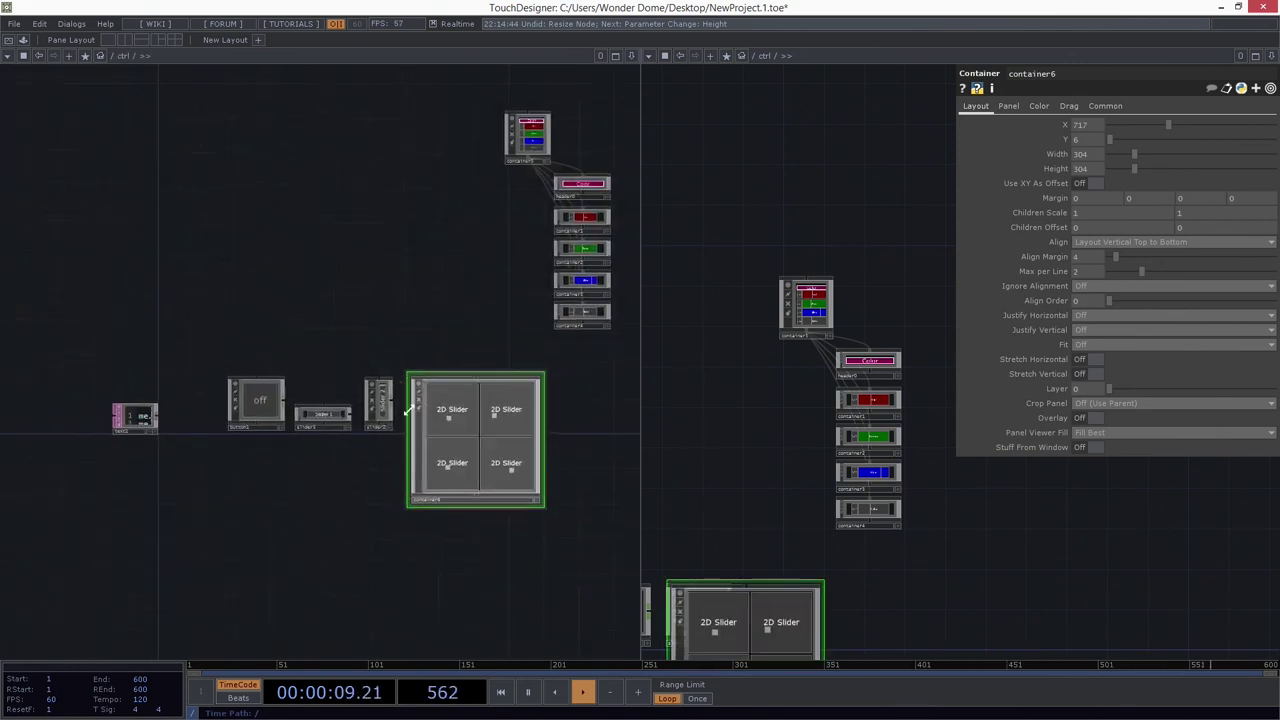
key(u)
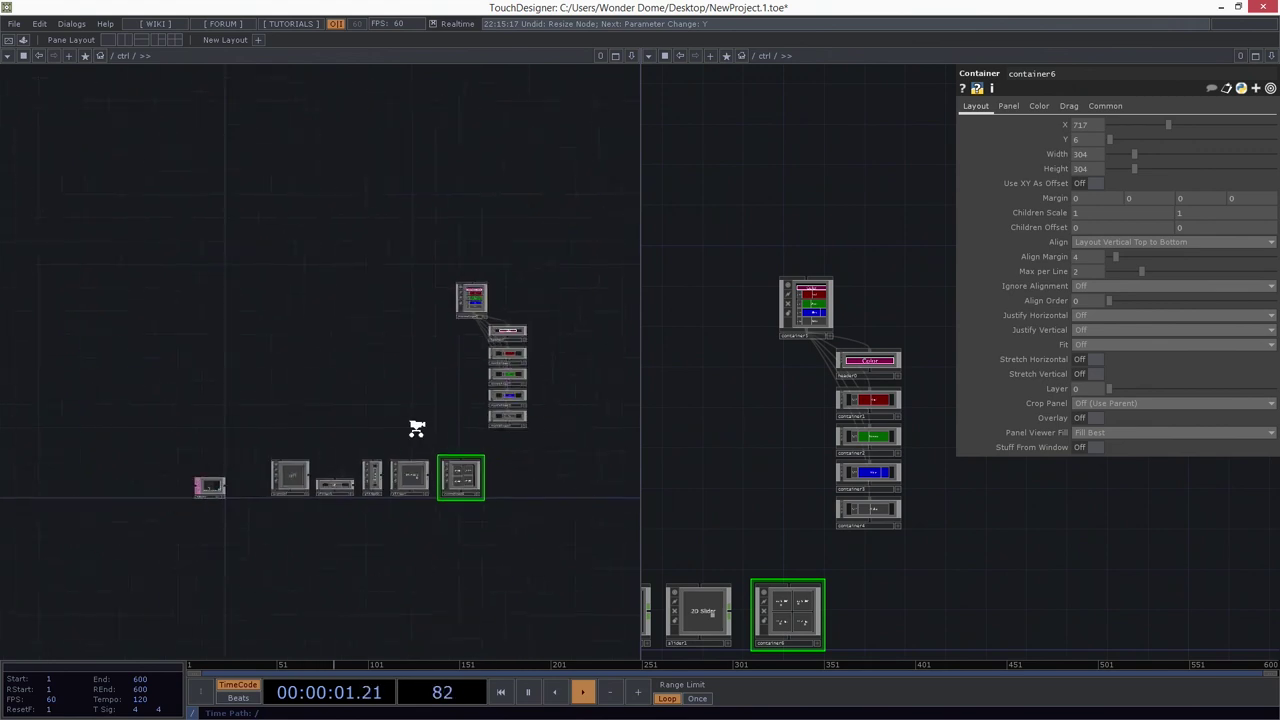
drag(364, 587, 352, 617)
scroll(487, 506, up, 3)
drag(234, 592, 407, 587)
drag(236, 606, 311, 603)
drag(169, 541, 134, 547)
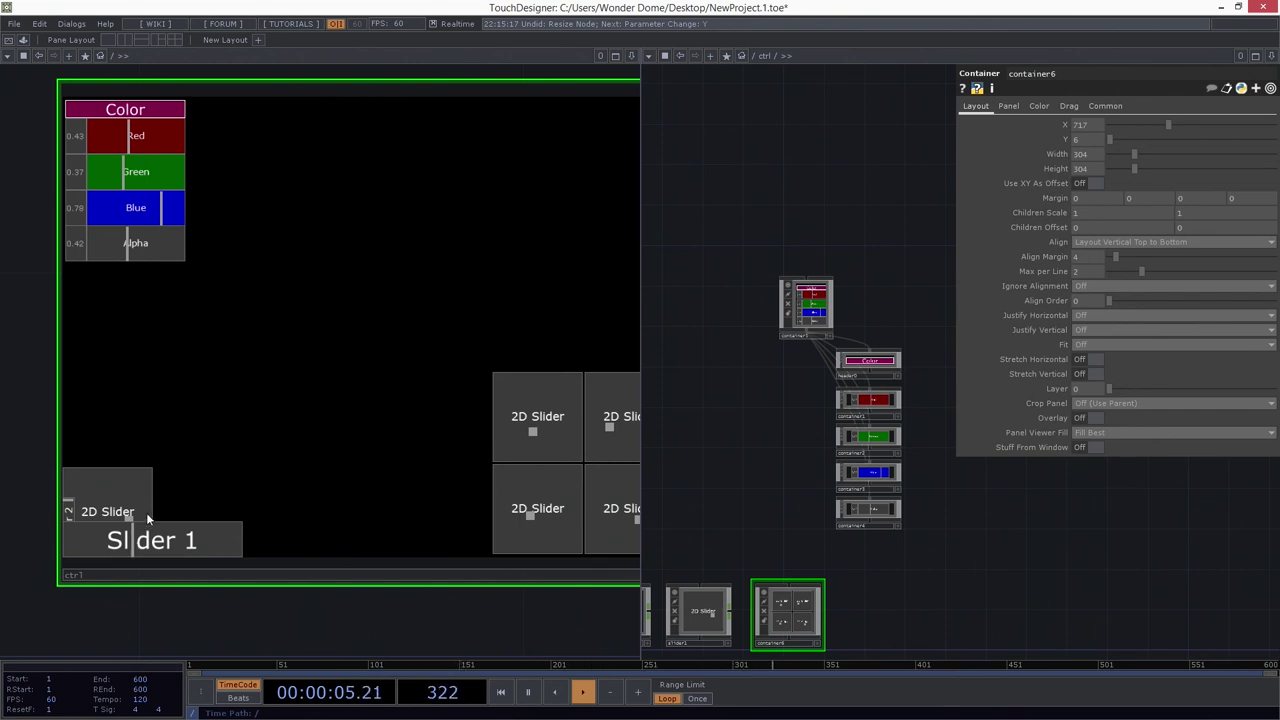
Step: Examine the Color stack's header and slider containers in the ctrl network and the 2D slider grid on the panel
scroll(412, 548, down, 3)
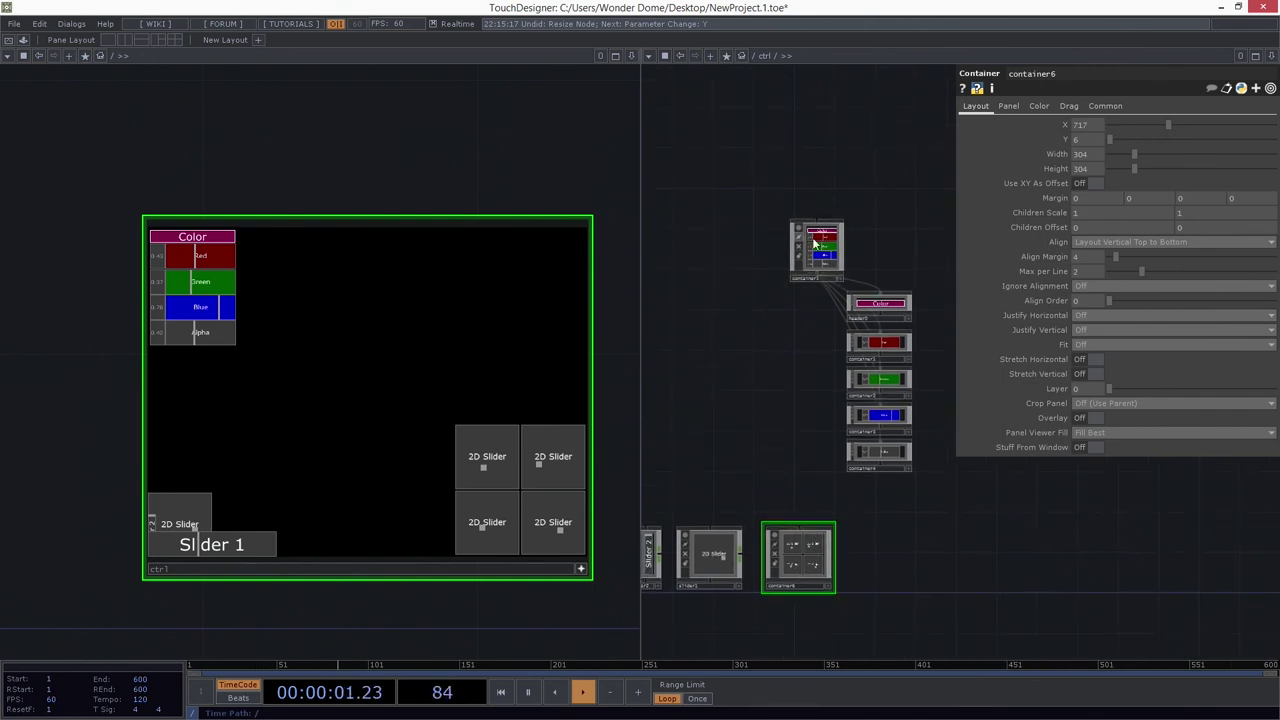
scroll(776, 351, up, 2)
scroll(776, 351, up, 3)
drag(681, 413, 447, 472)
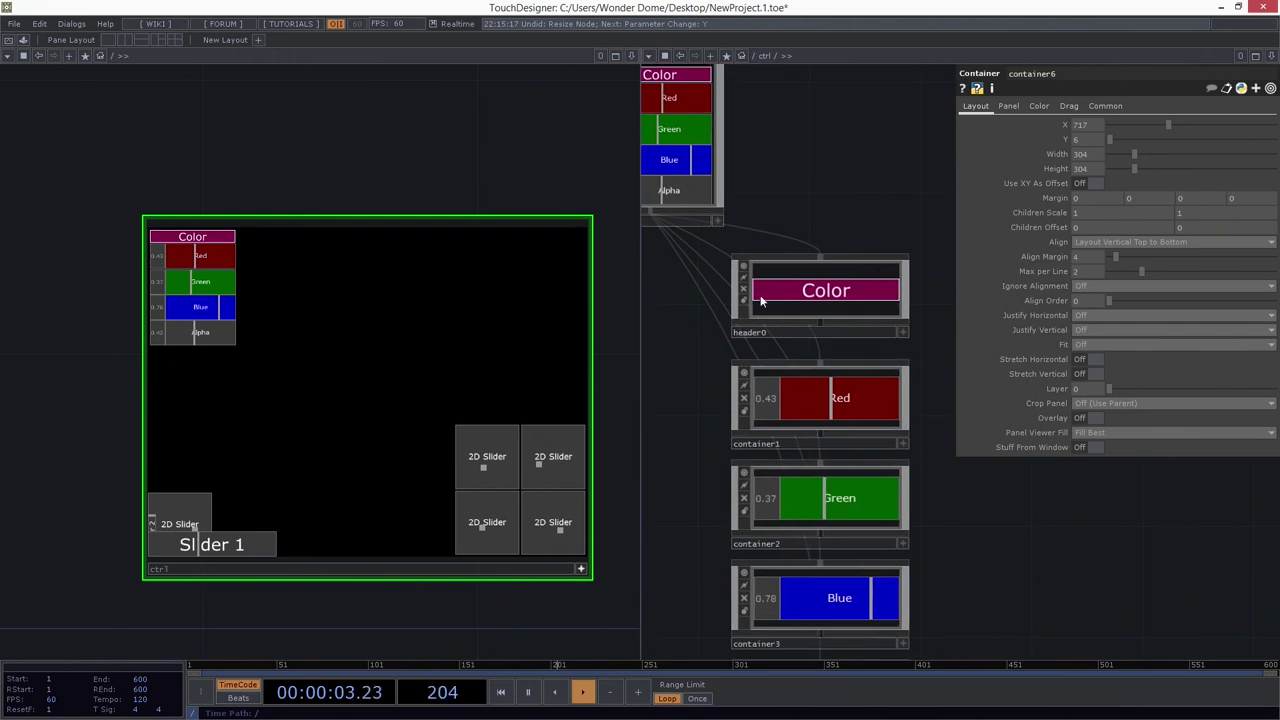
scroll(475, 476, up, 3)
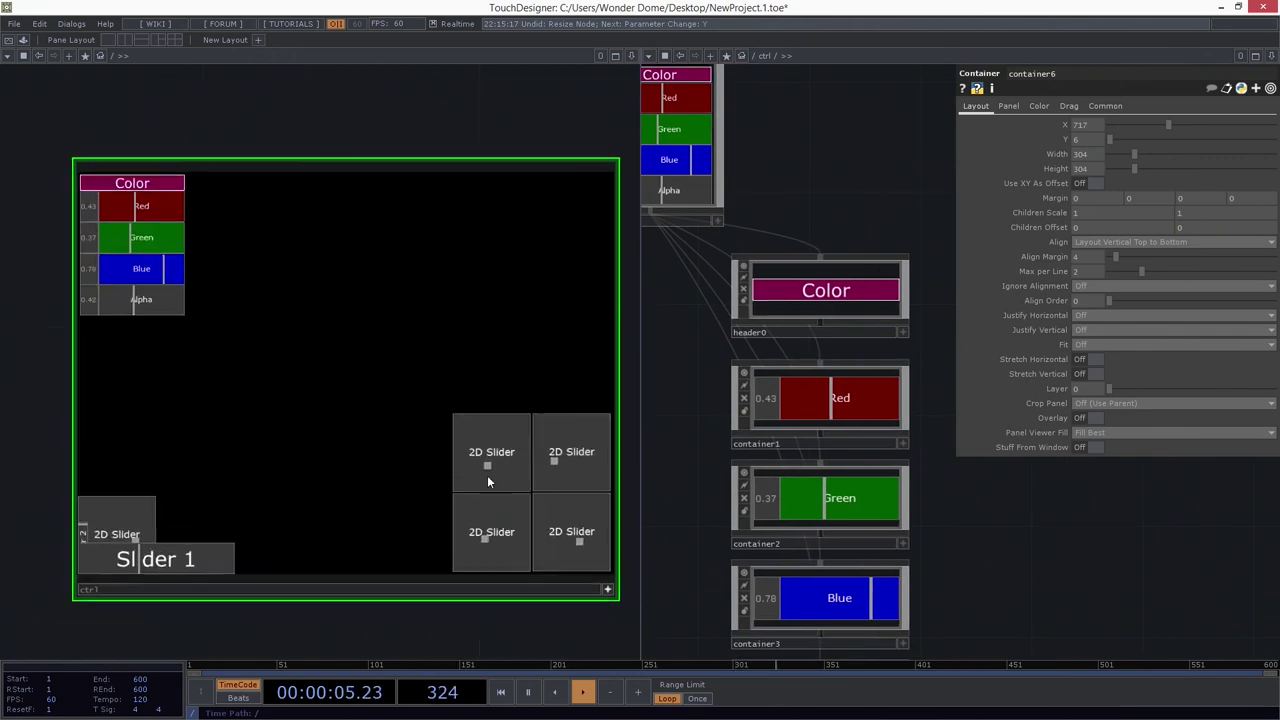
scroll(479, 480, up, 2)
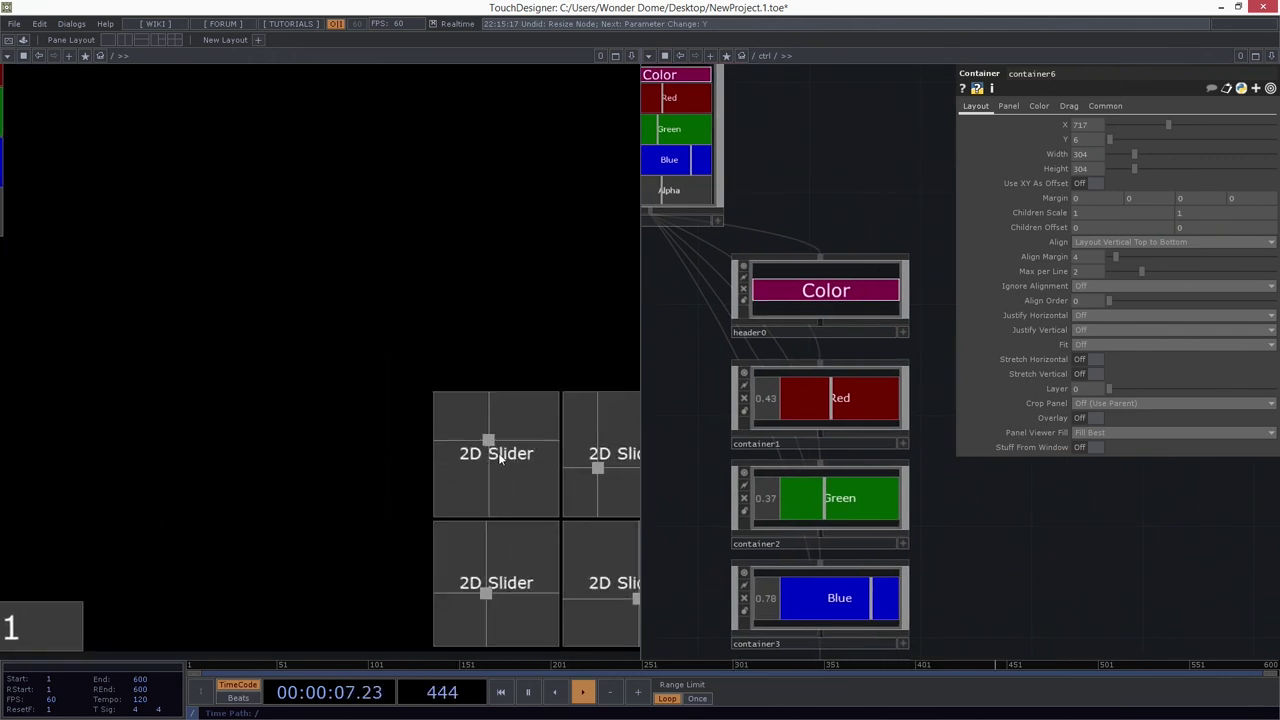
Step: Try out the 2x2 grid on the ctrl panel by moving the handles of its 2D sliders to new positions
mouse_move(489, 593)
mouse_down()
mouse_move(511, 596)
mouse_move(482, 614)
mouse_up()
mouse_move(600, 468)
mouse_down()
mouse_move(641, 426)
mouse_move(606, 467)
mouse_up()
drag(594, 603, 605, 623)
Step: Examine the whole ctrl panel, its container network, and the ctrl and project1 nodes at the root level
scroll(440, 498, down, 3)
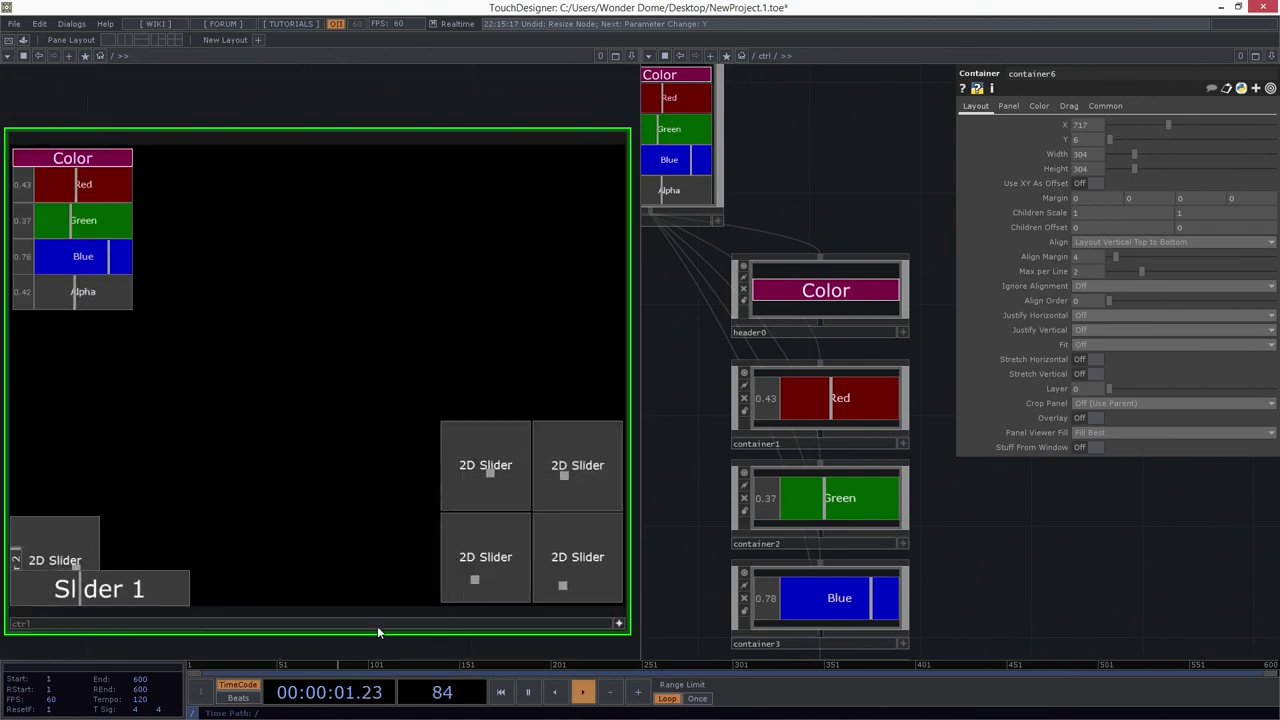
scroll(270, 500, down, 2)
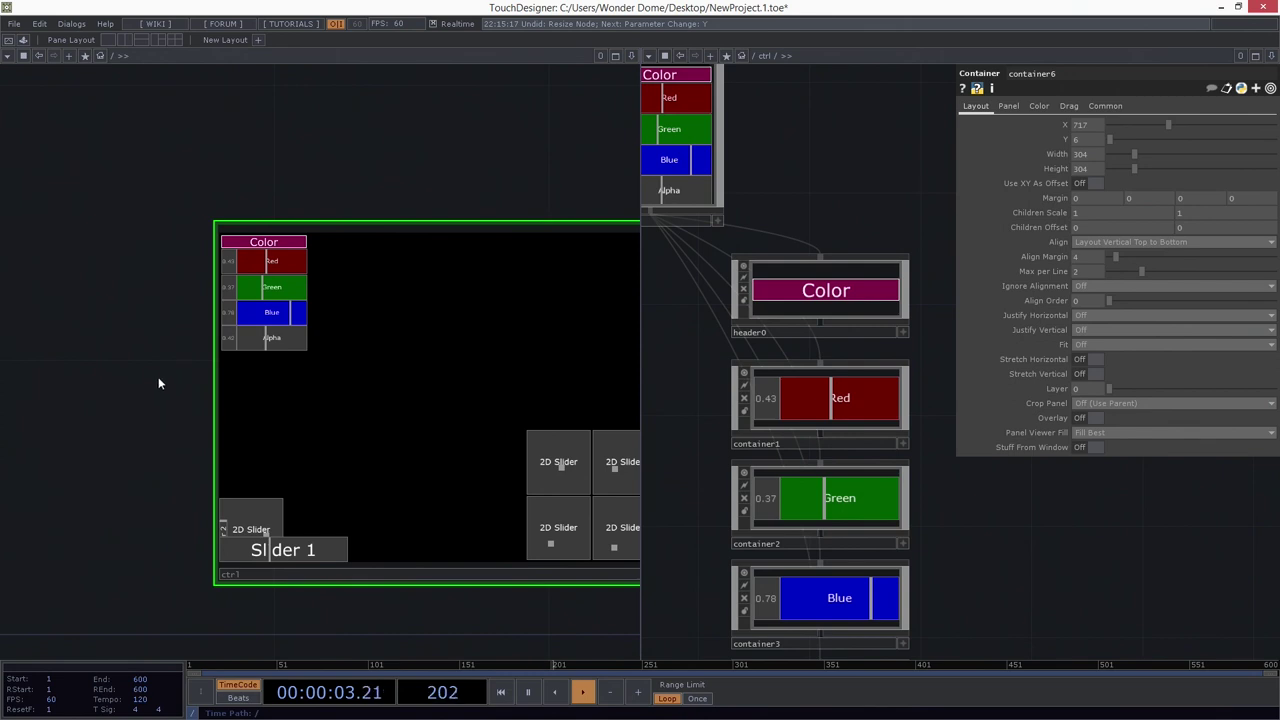
drag(118, 387, 81, 333)
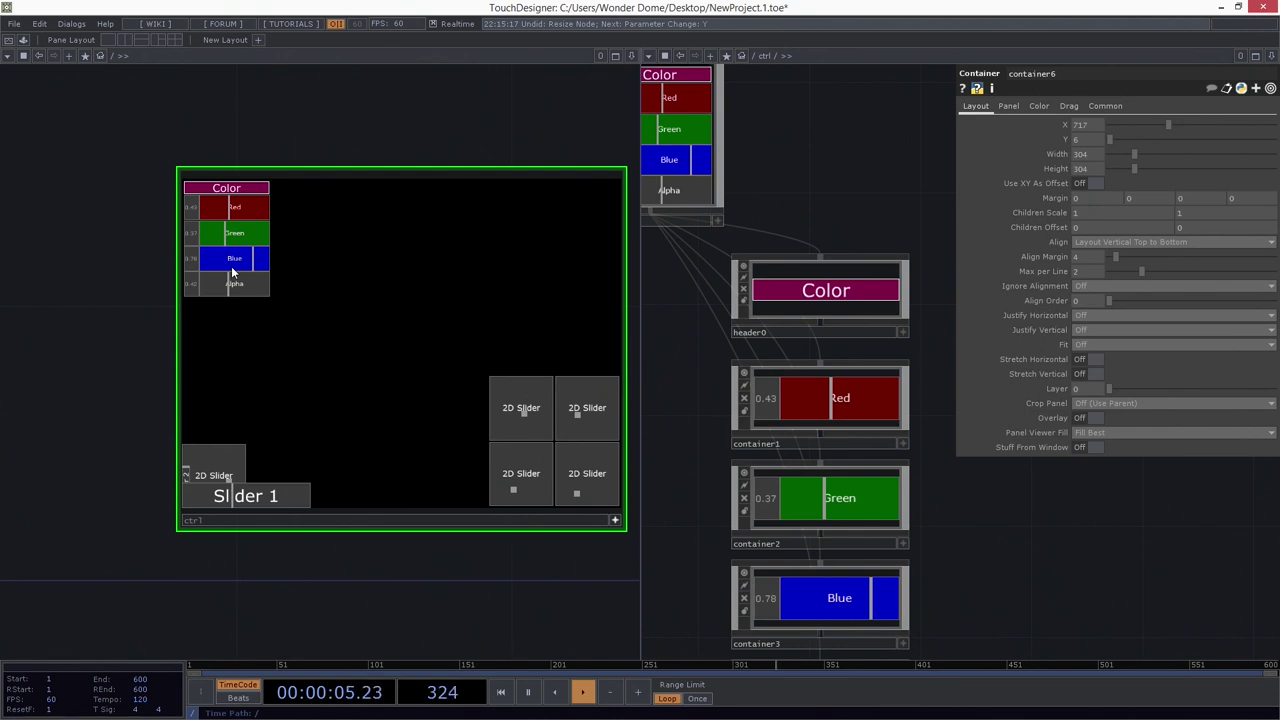
scroll(775, 173, down, 5)
drag(793, 443, 864, 490)
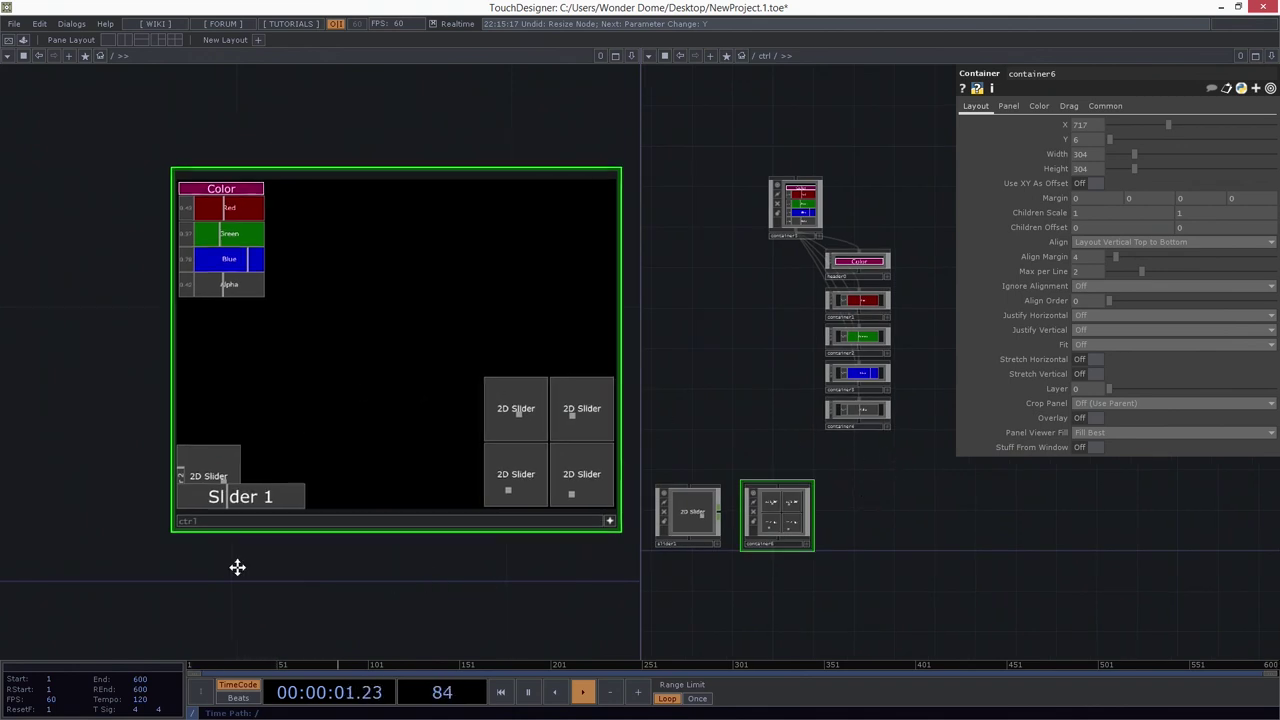
drag(395, 581, 2, 558)
drag(537, 424, 366, 466)
middle_drag(240, 424, 395, 430)
middle_drag(492, 372, 458, 395)
scroll(458, 395, down, 4)
drag(53, 545, 110, 542)
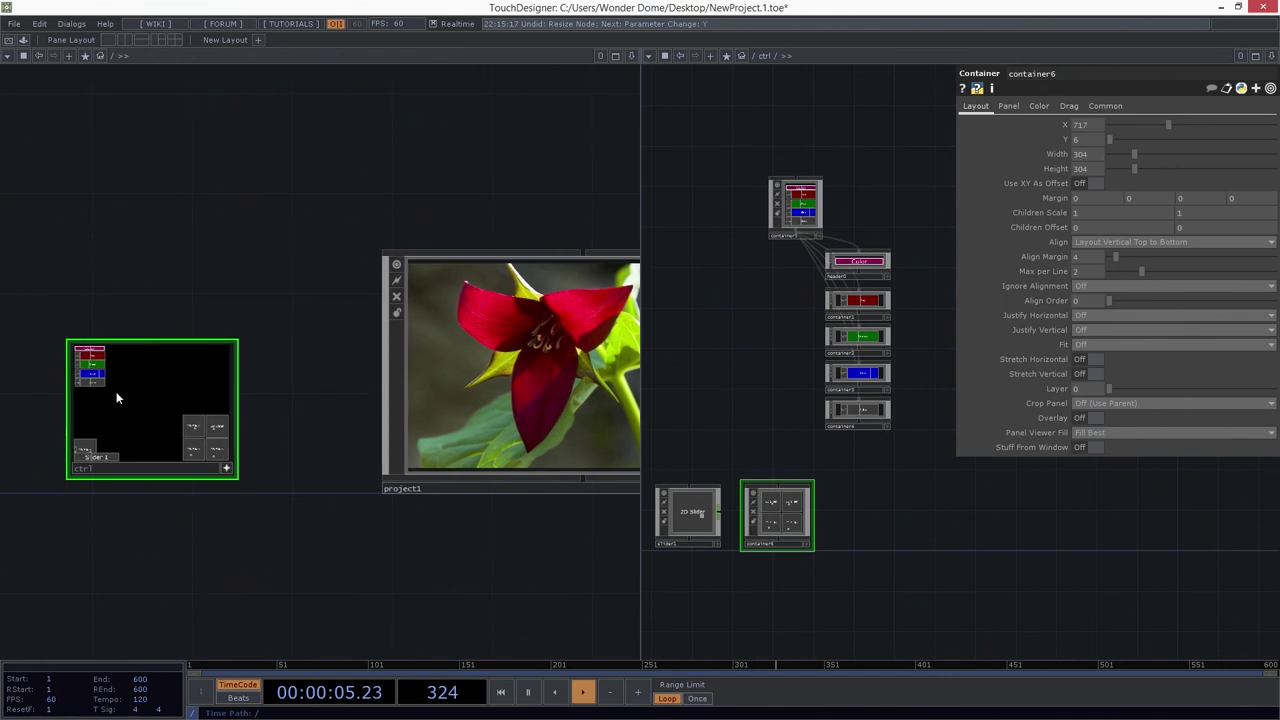
scroll(206, 433, up, 5)
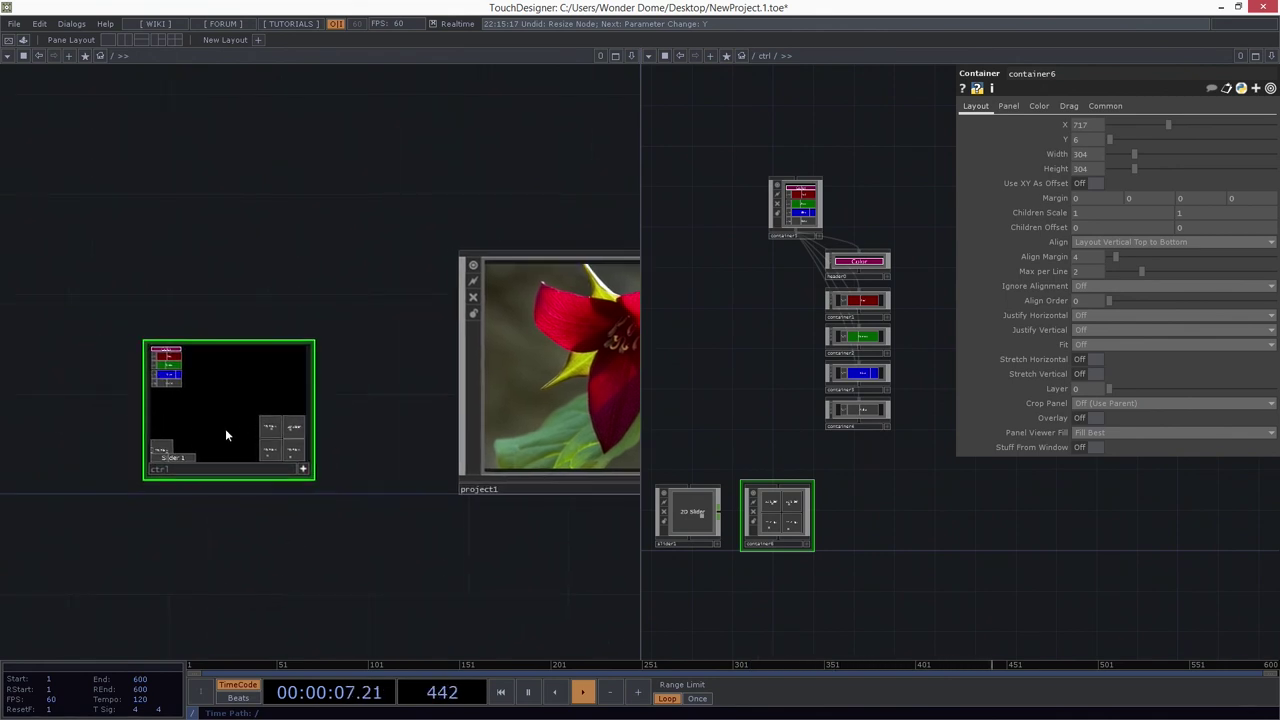